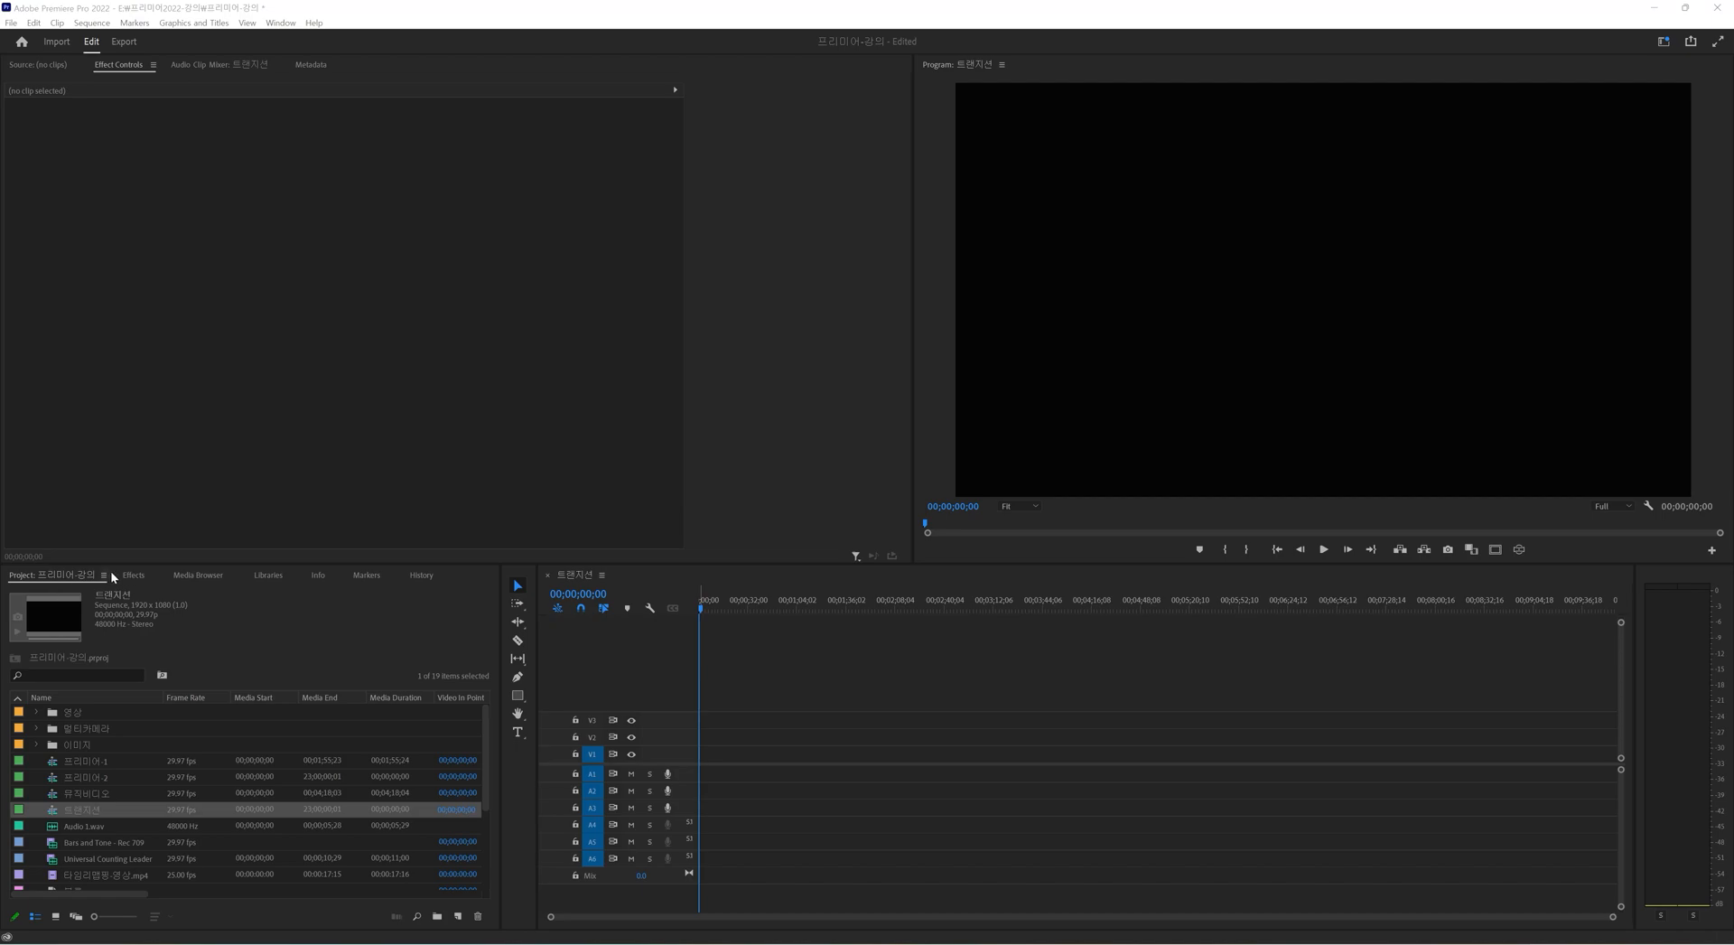
Show the effects list and expand its Video Transitions category.
click(133, 575)
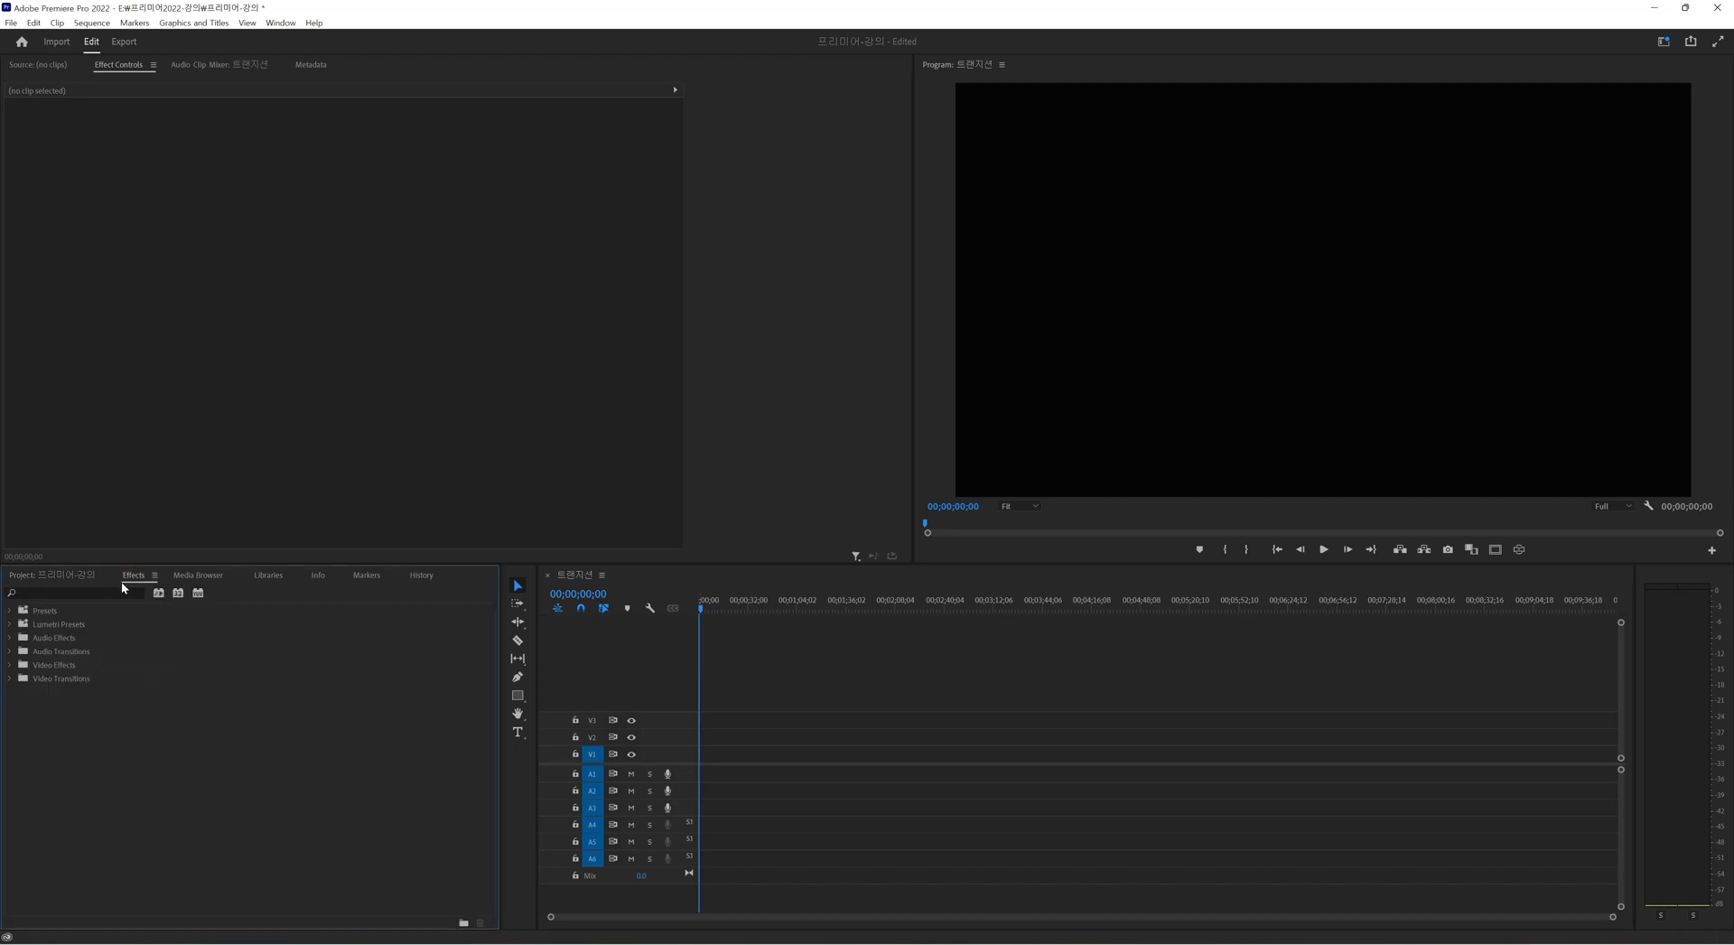
click(46, 677)
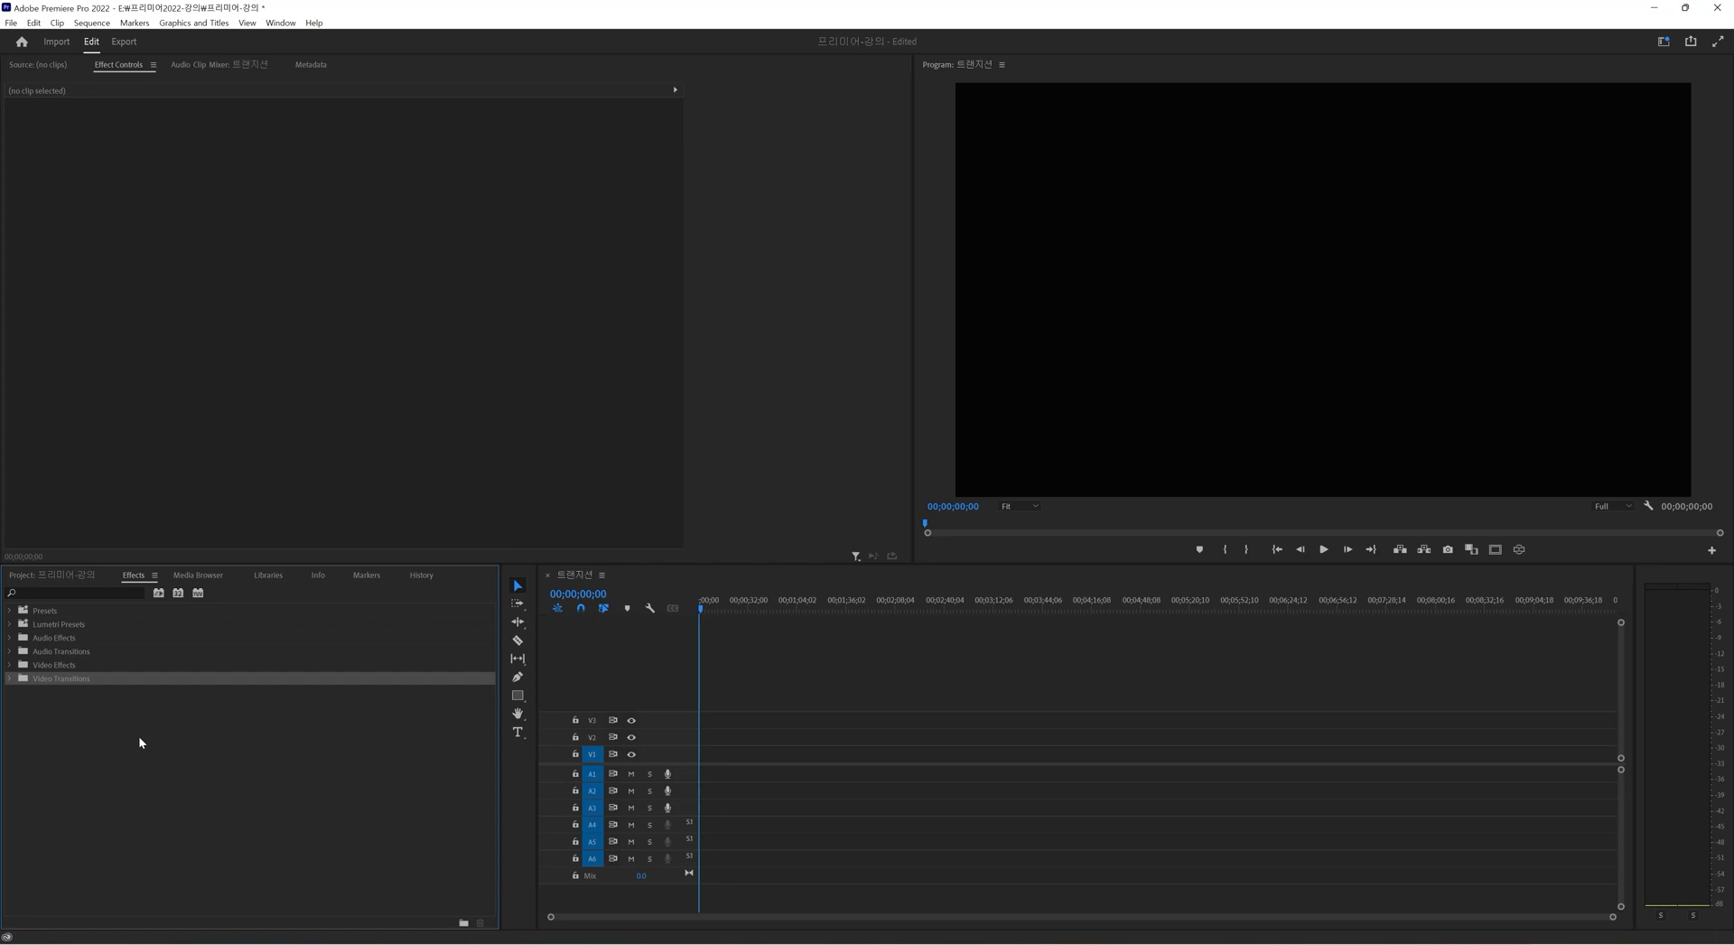
click(10, 678)
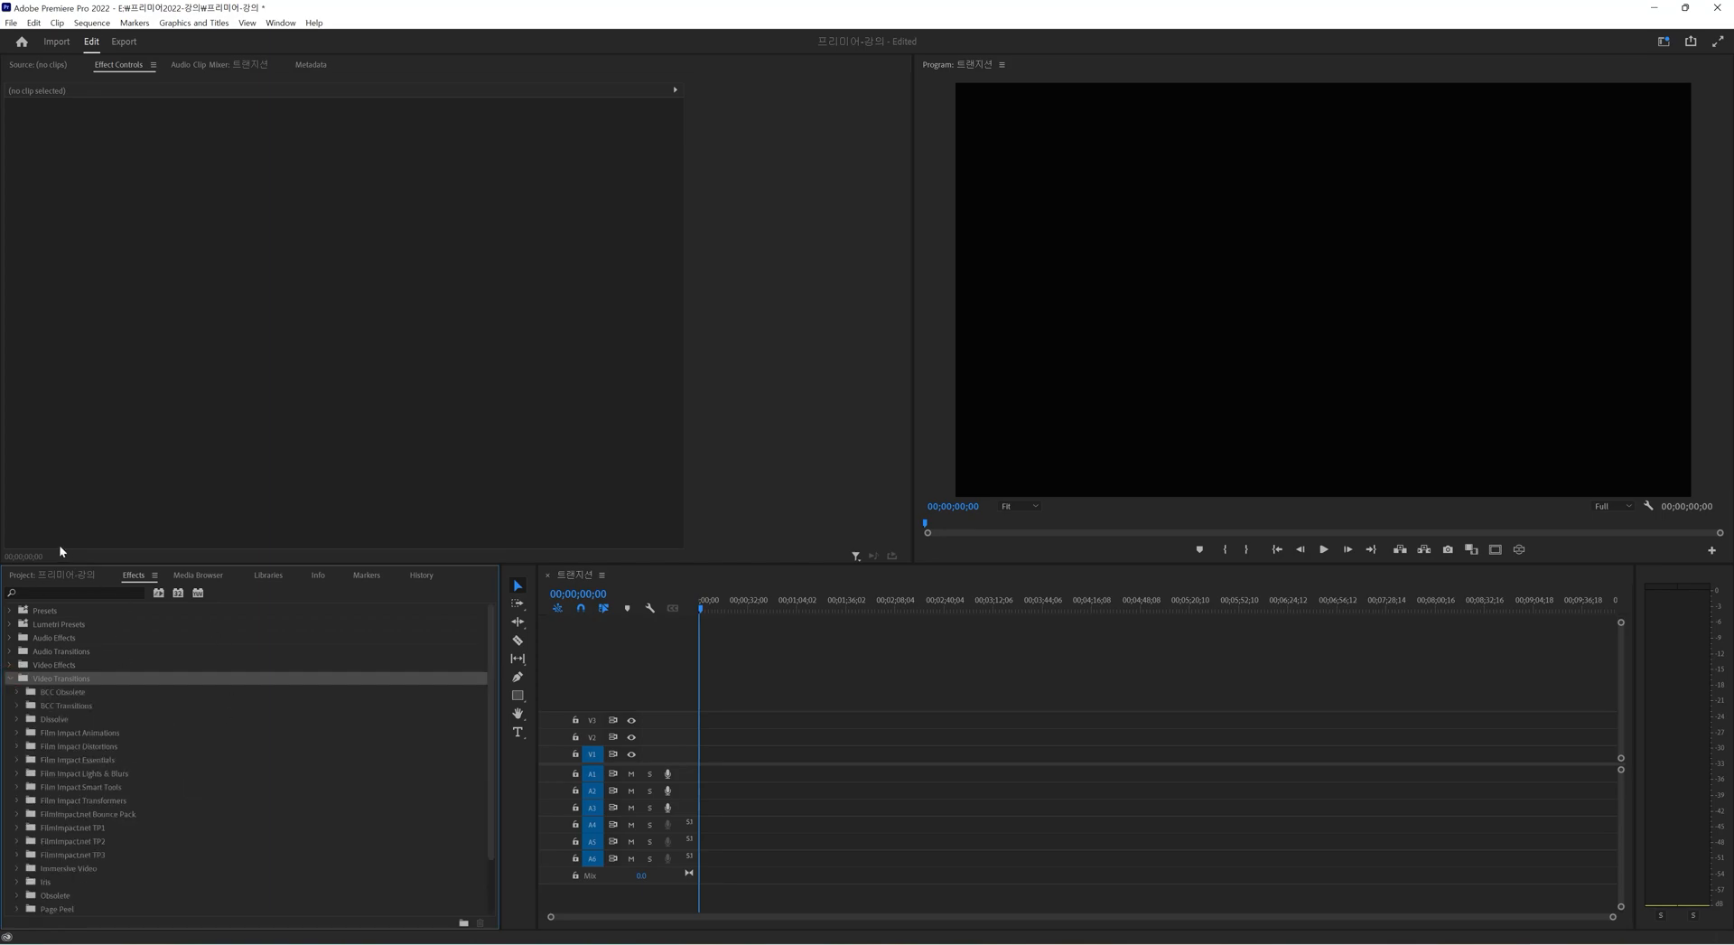
Display the project items as thumbnails and open the 영상 bin in an enlarged floating window.
click(51, 575)
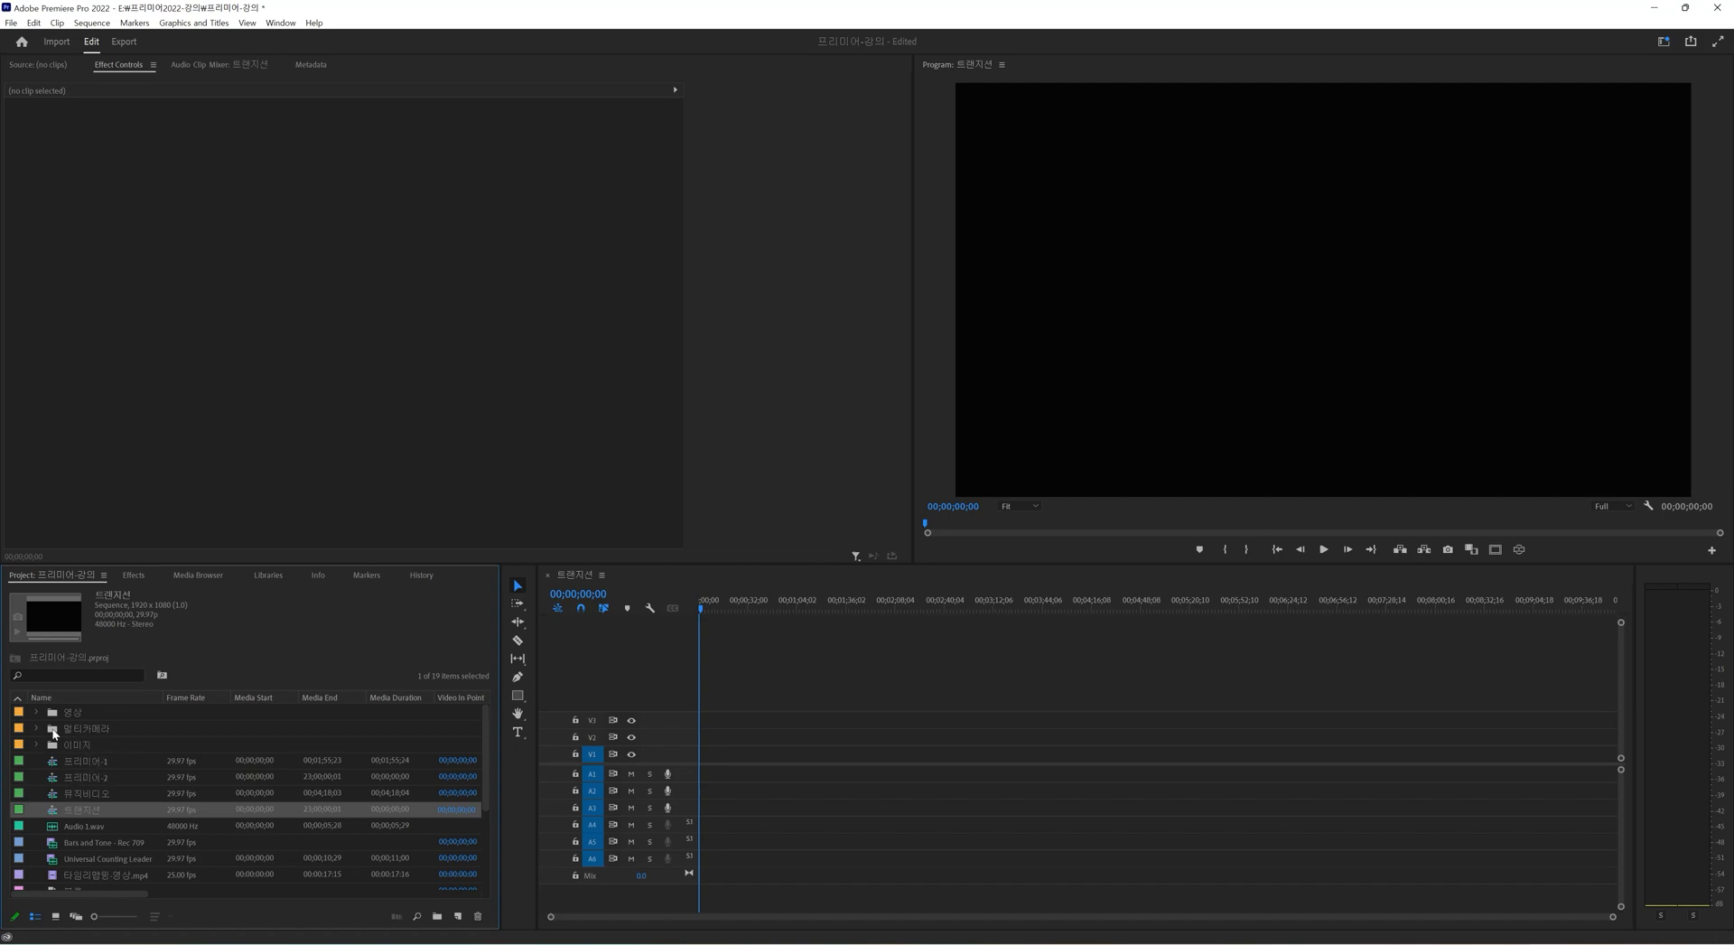
click(37, 711)
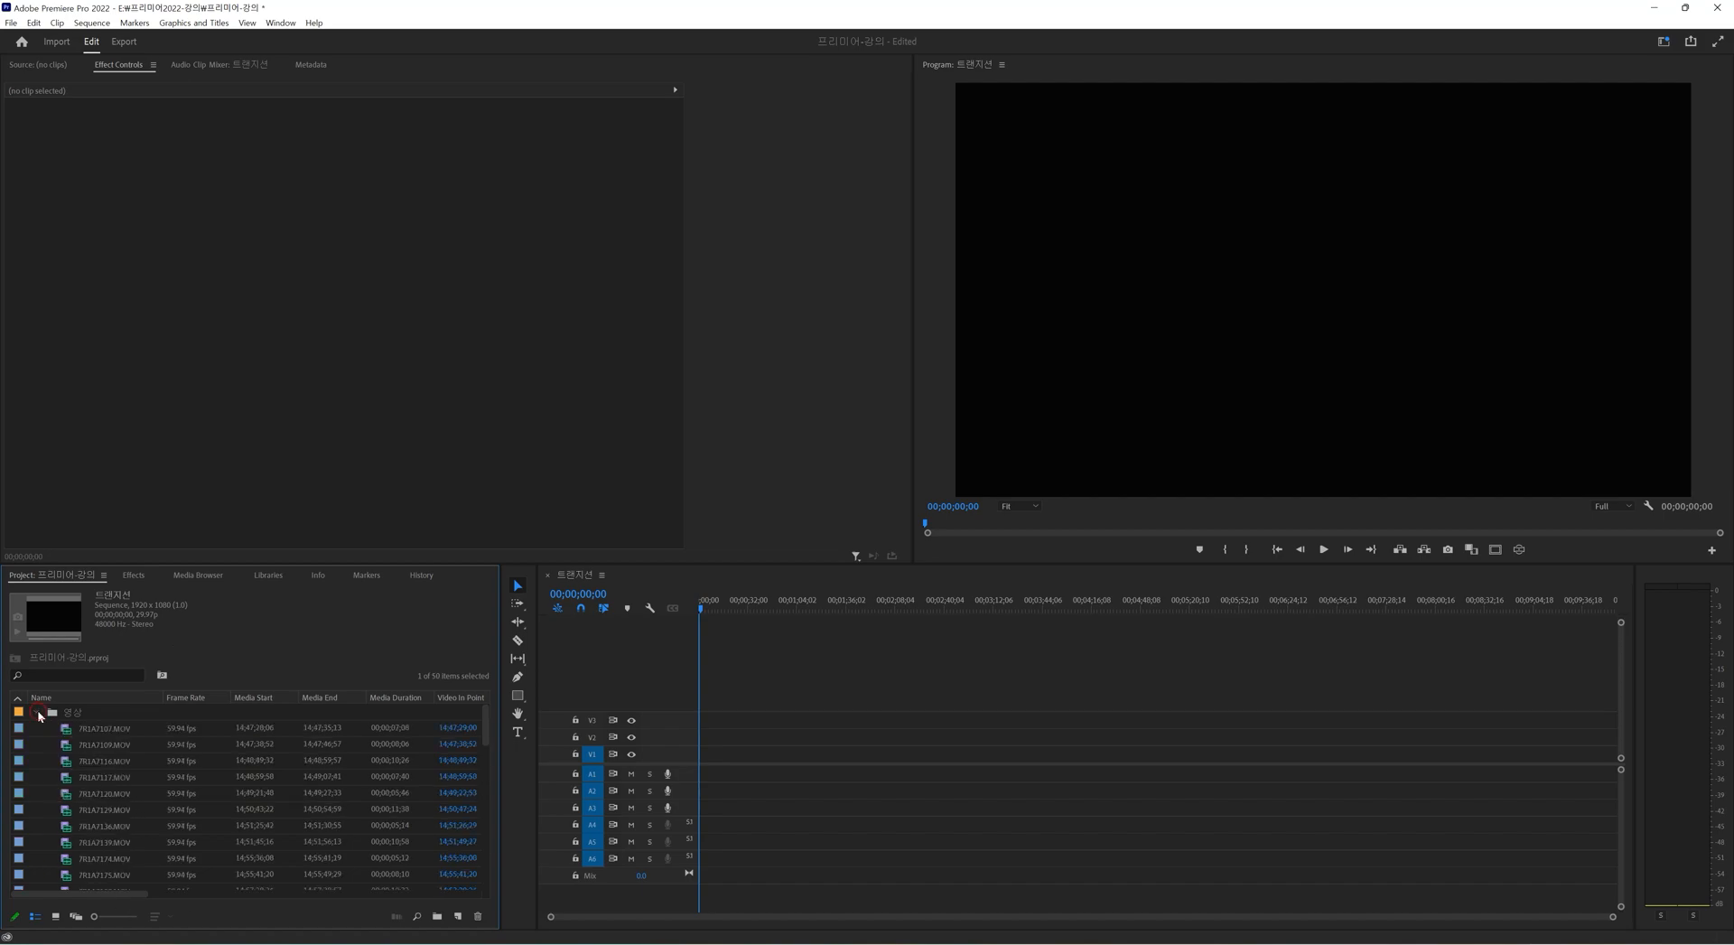
click(55, 916)
double_click(92, 729)
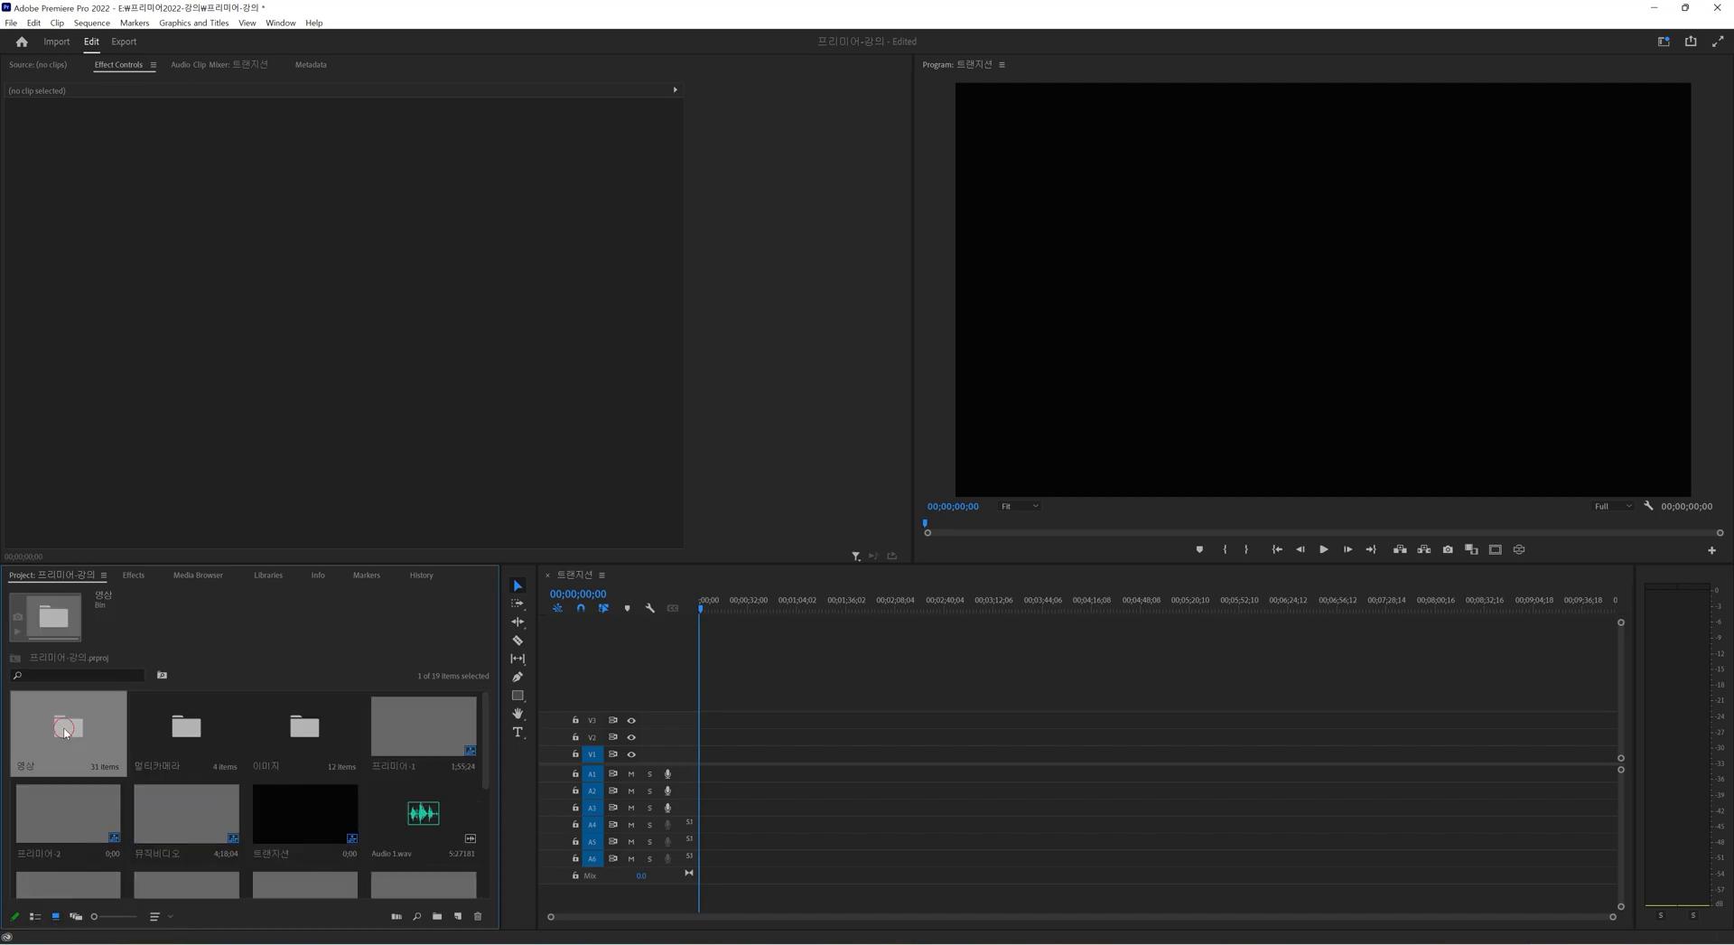
drag(335, 262, 684, 574)
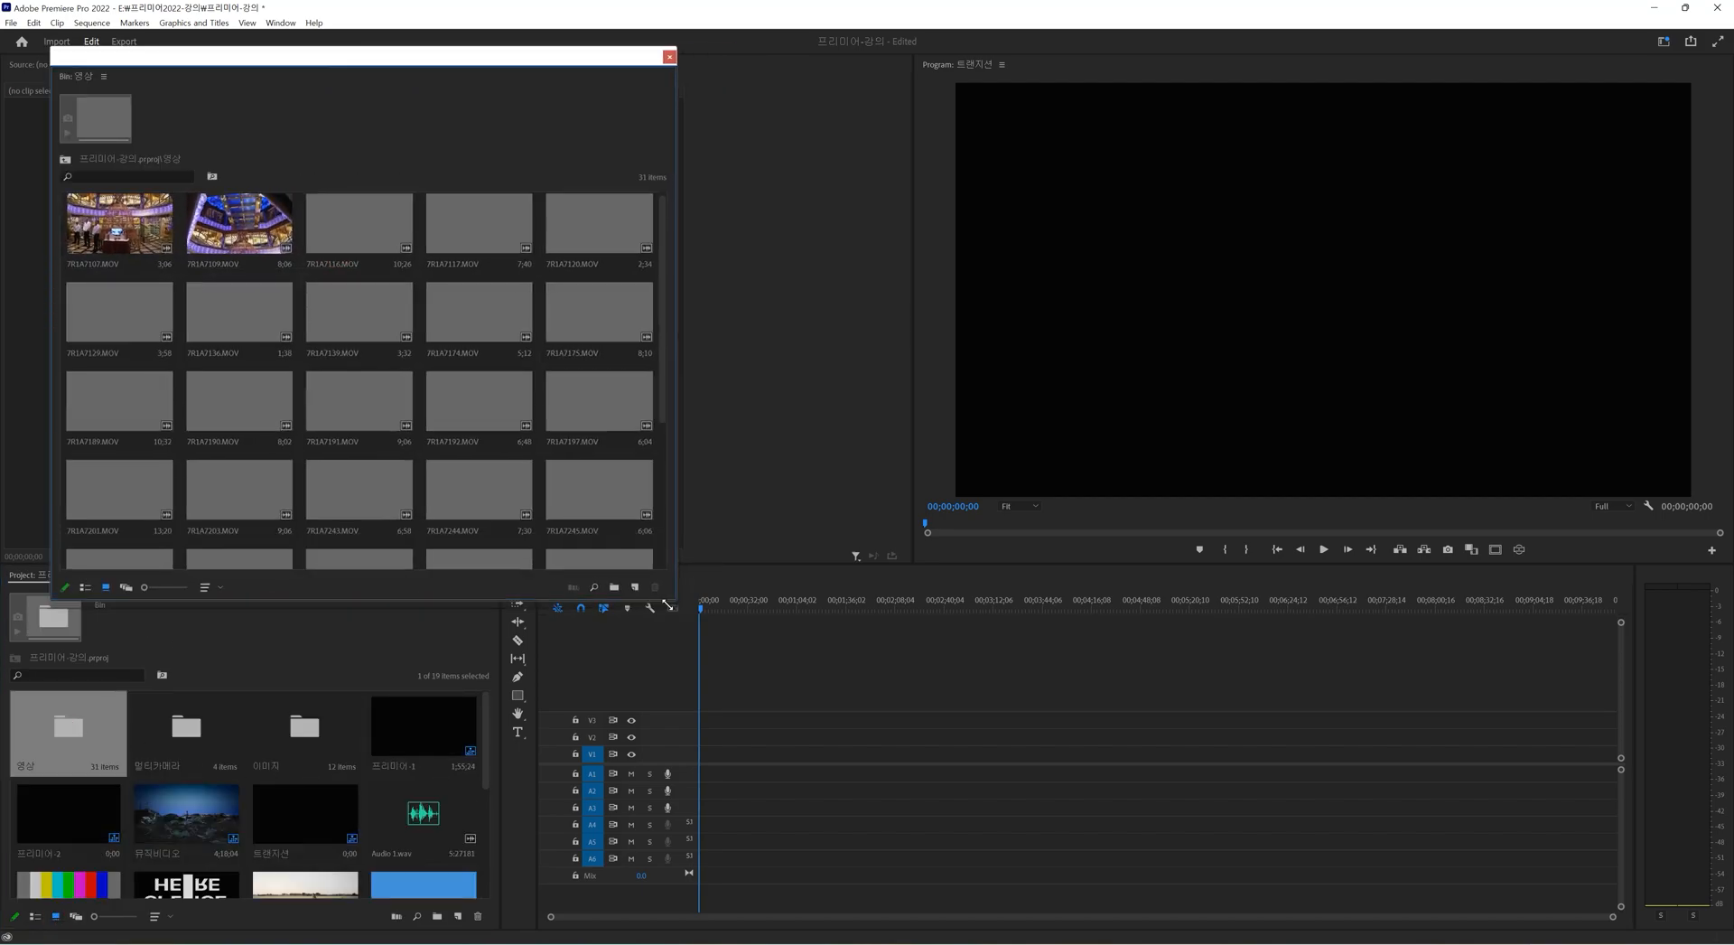
Place 7R1A7189.MOV from the bin at the start of the 트랜지션 sequence, keeping the existing sequence settings.
scroll(508, 392, down, 3)
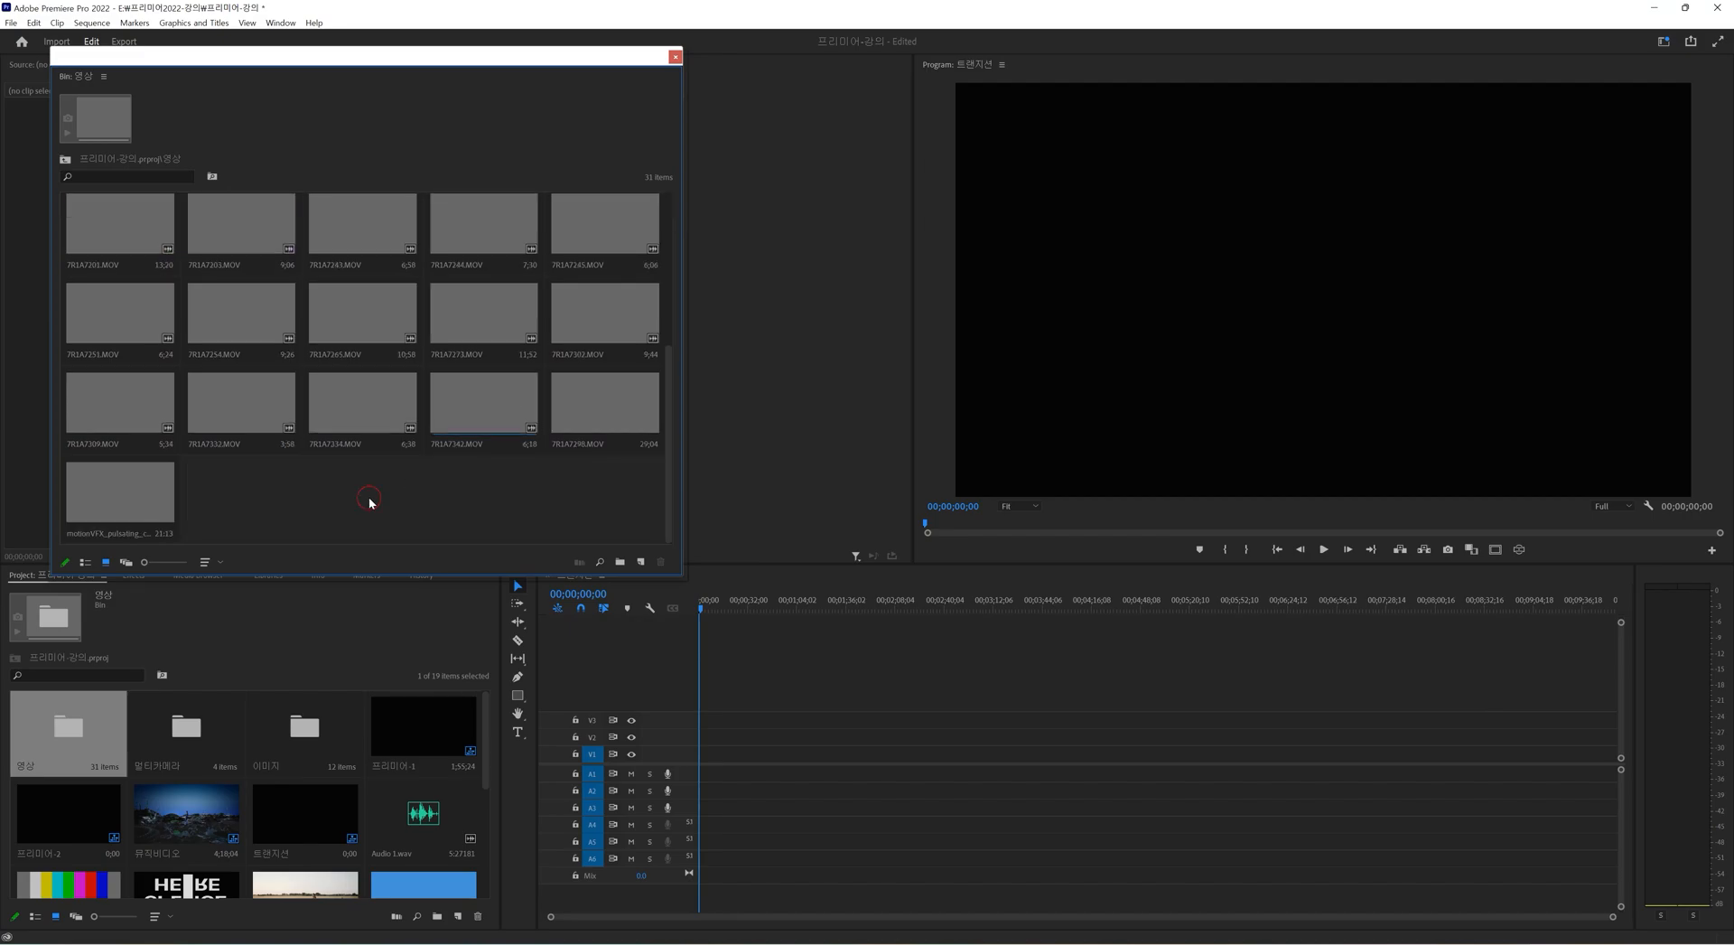
scroll(370, 498, up, 3)
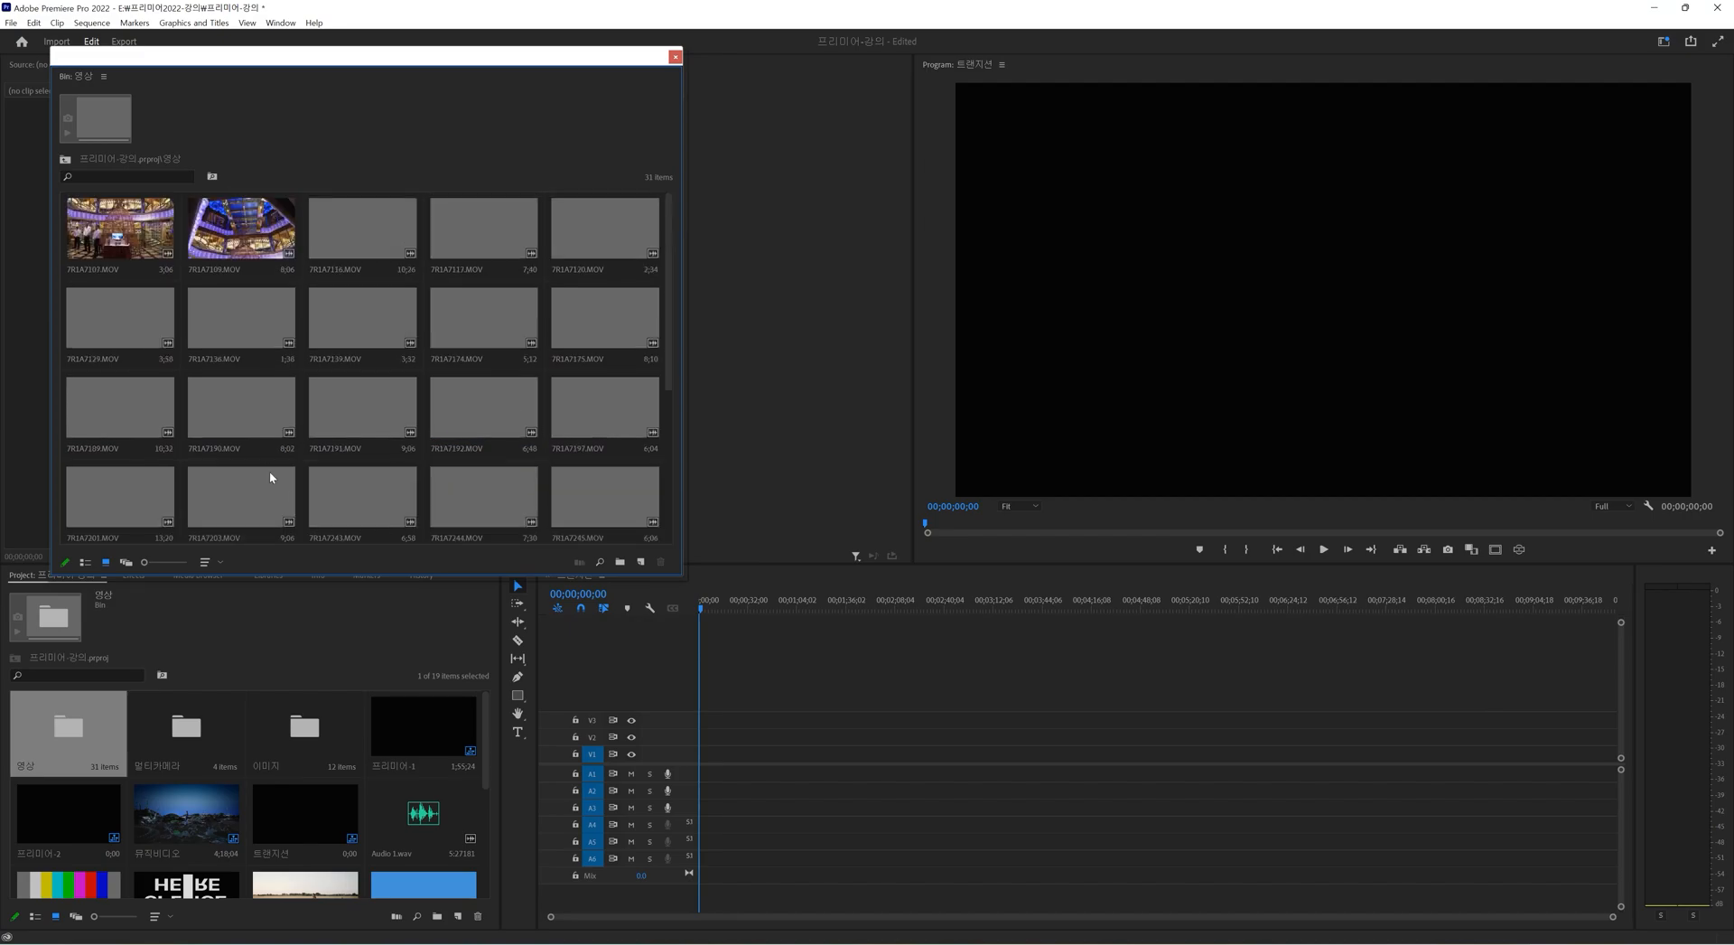
click(261, 327)
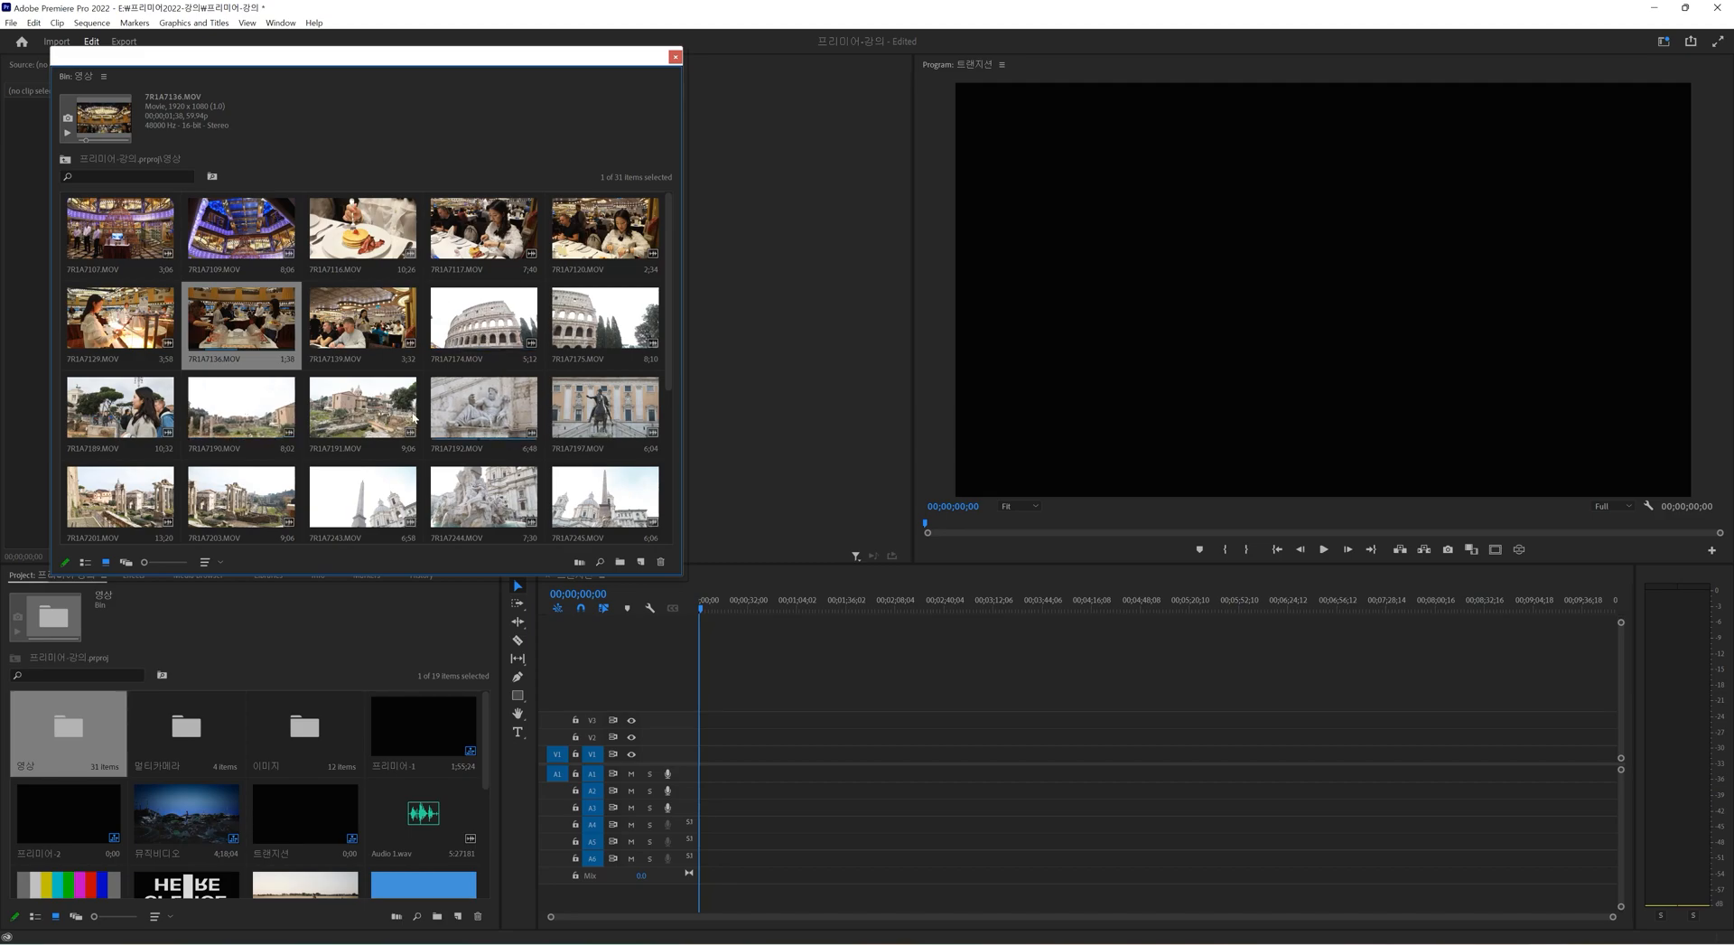
scroll(210, 428, down, 1)
drag(88, 333, 691, 773)
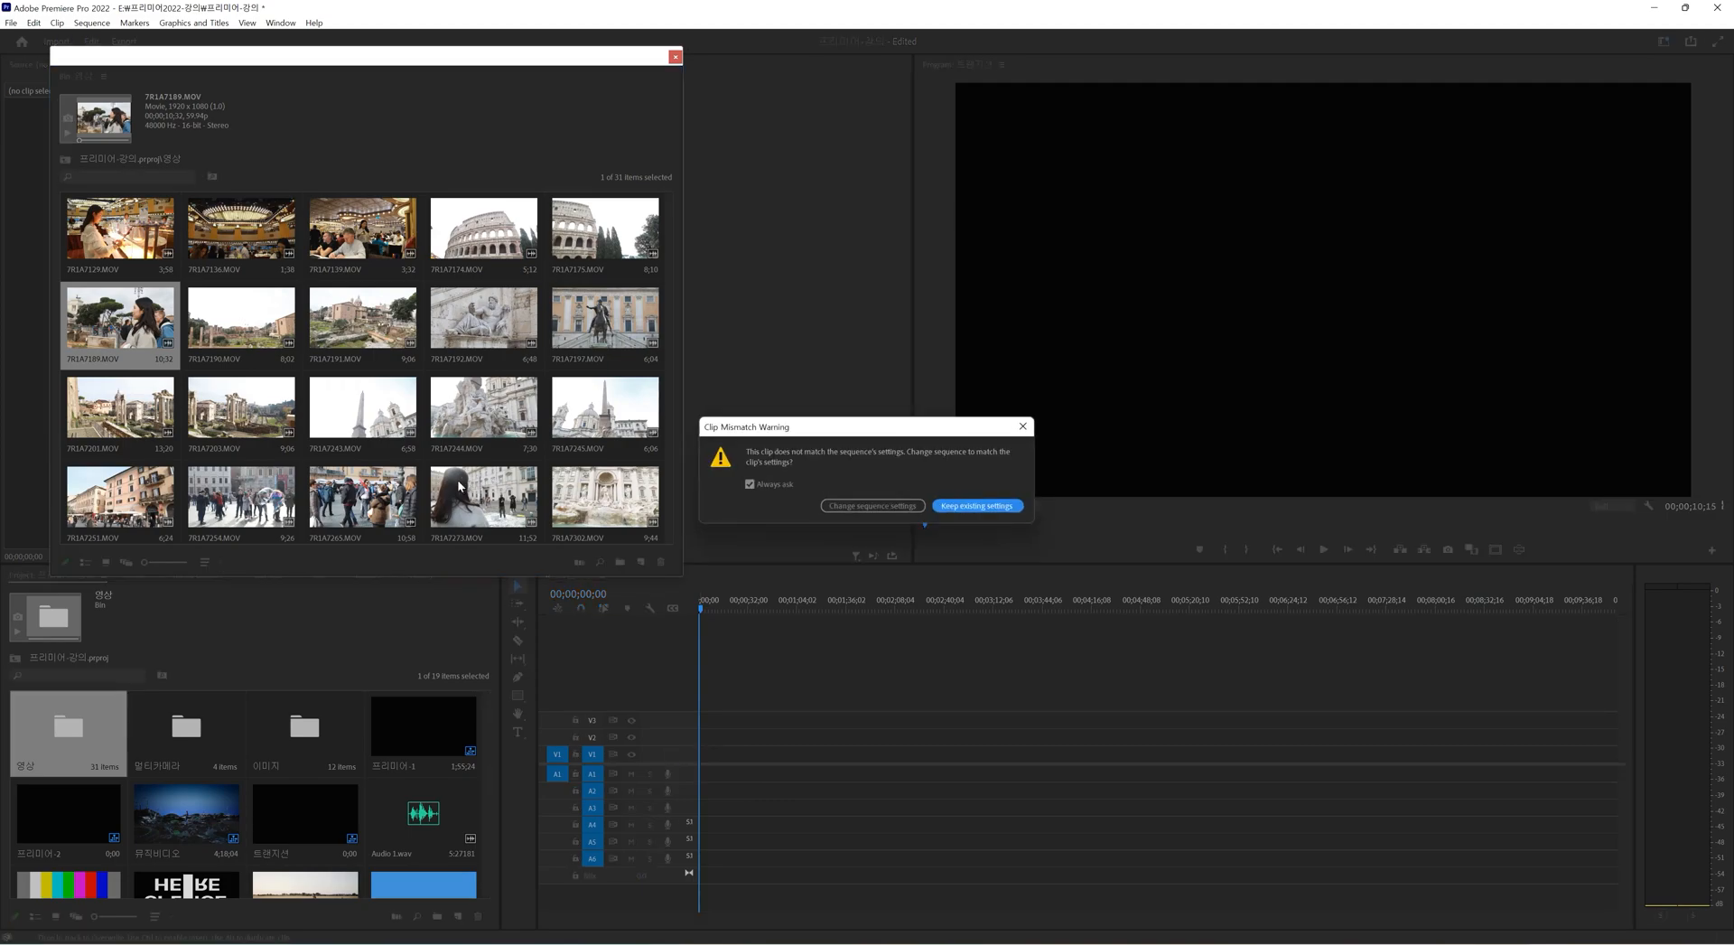
click(957, 504)
Append 7R1A7273.MOV, 7R1A7251.MOV and 7R1A7254.MOV one after another to the sequence and close the bin window.
drag(478, 488, 716, 773)
drag(120, 498, 741, 768)
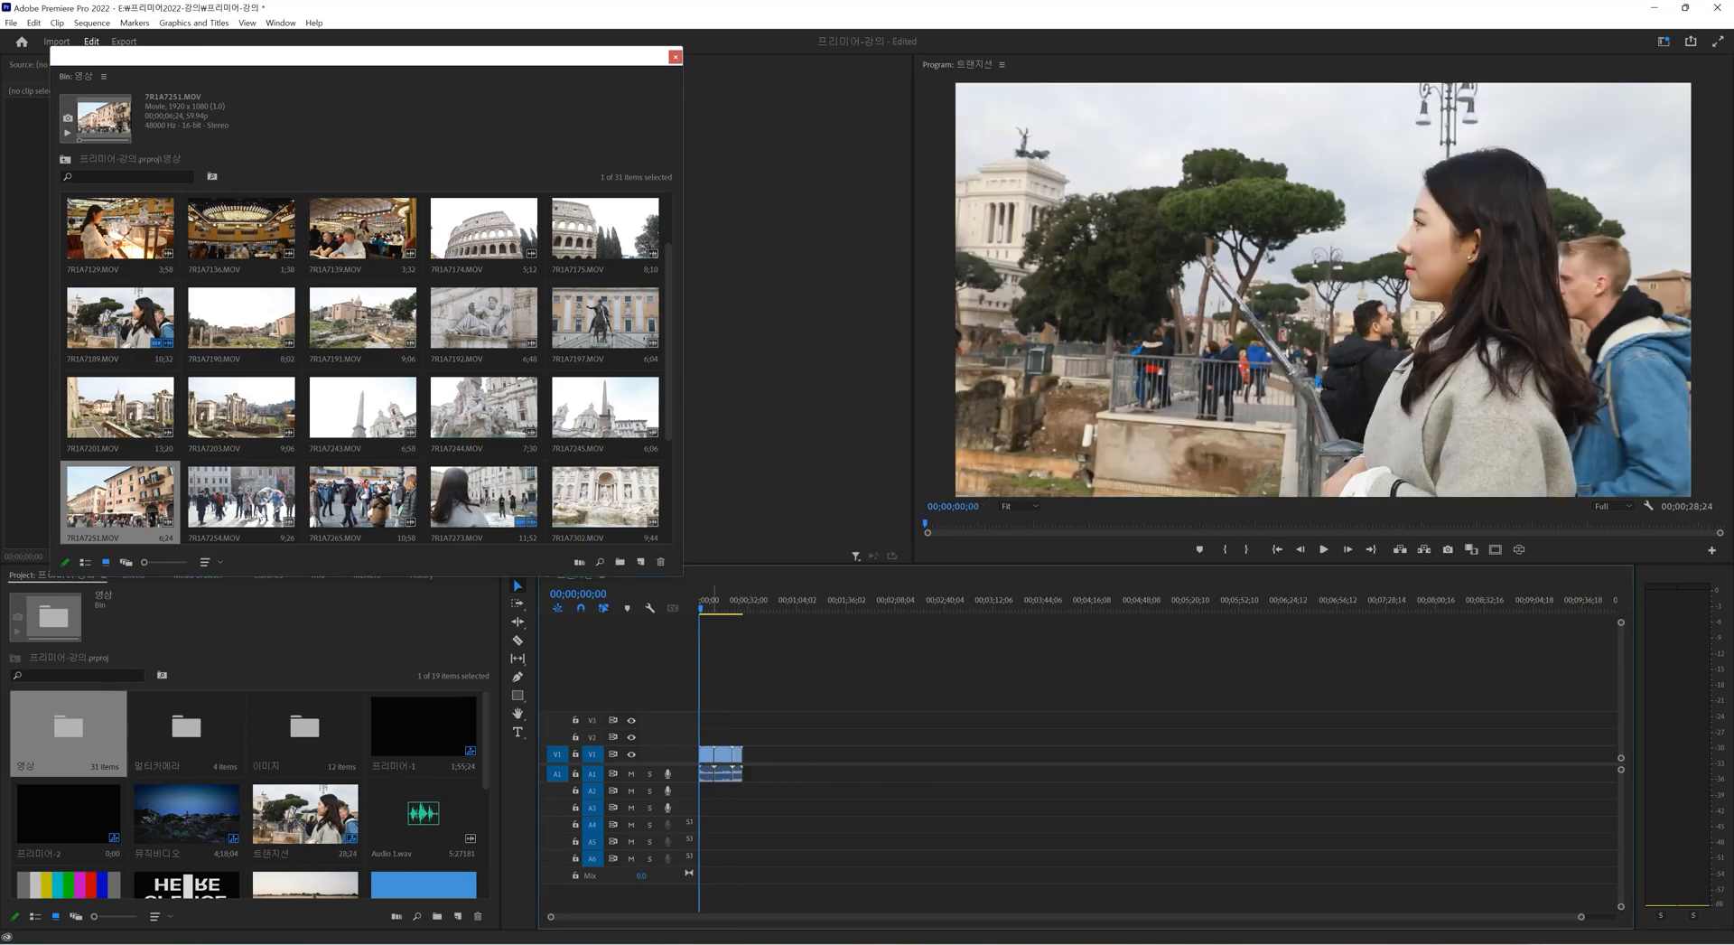
drag(256, 510, 757, 768)
click(675, 56)
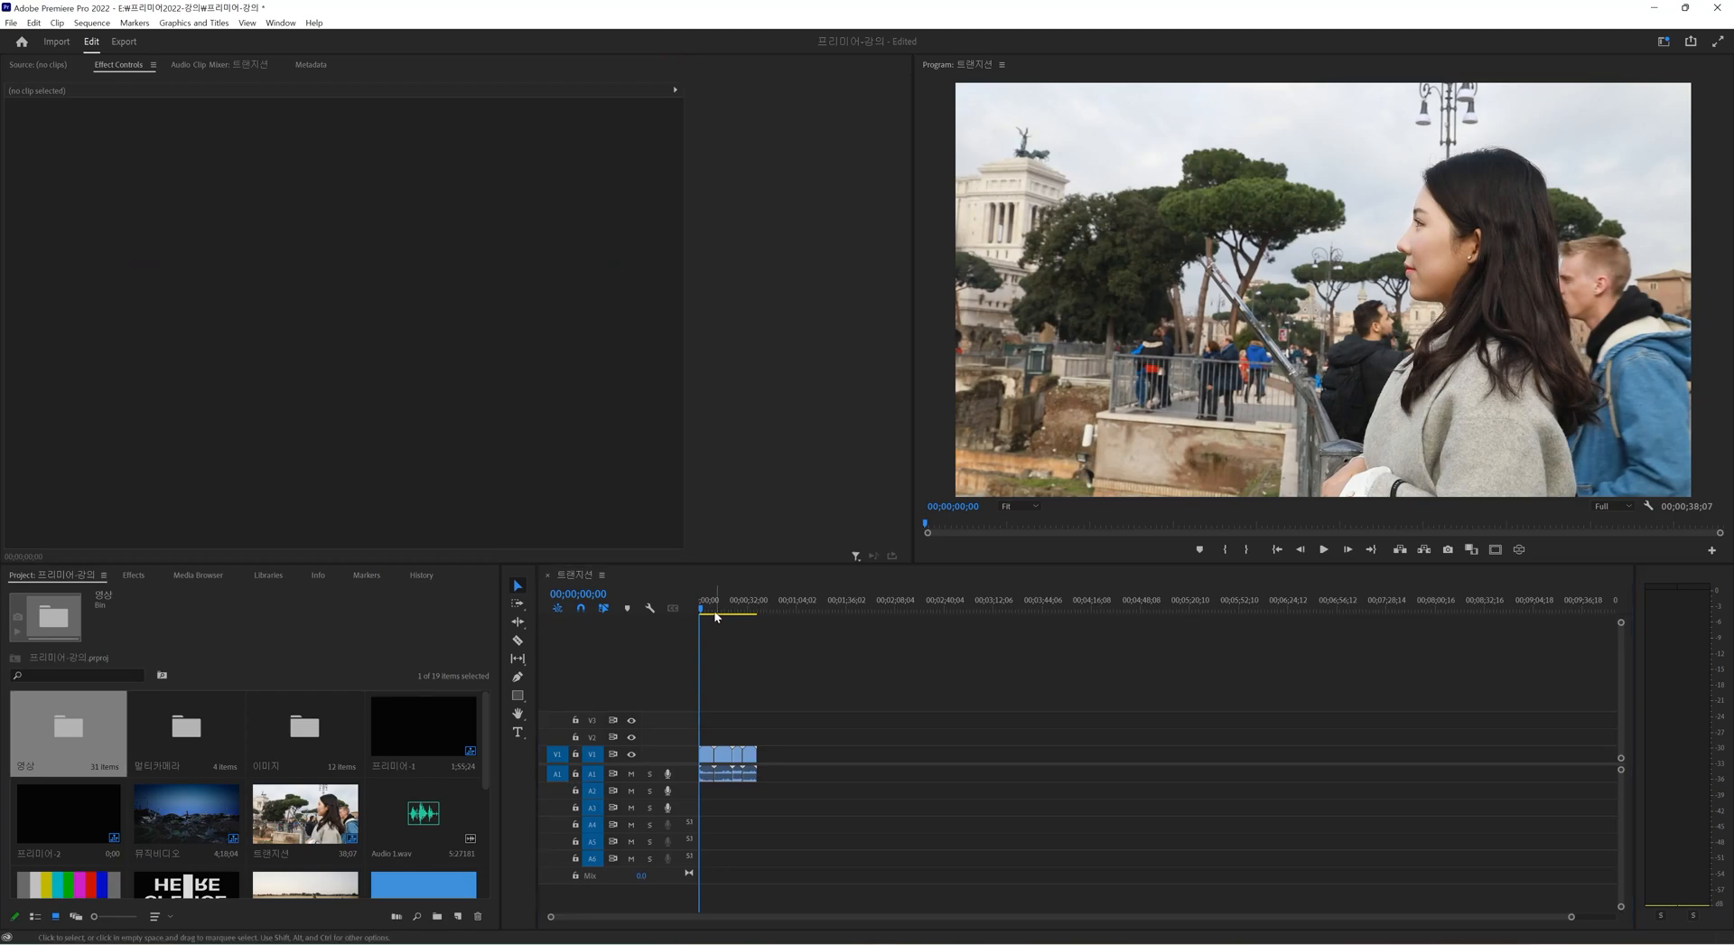
Magnify the timeline, expand the Video 1 and Audio 1 tracks, and park the playhead at 00;00;02;14 with nothing selected.
drag(716, 617, 710, 617)
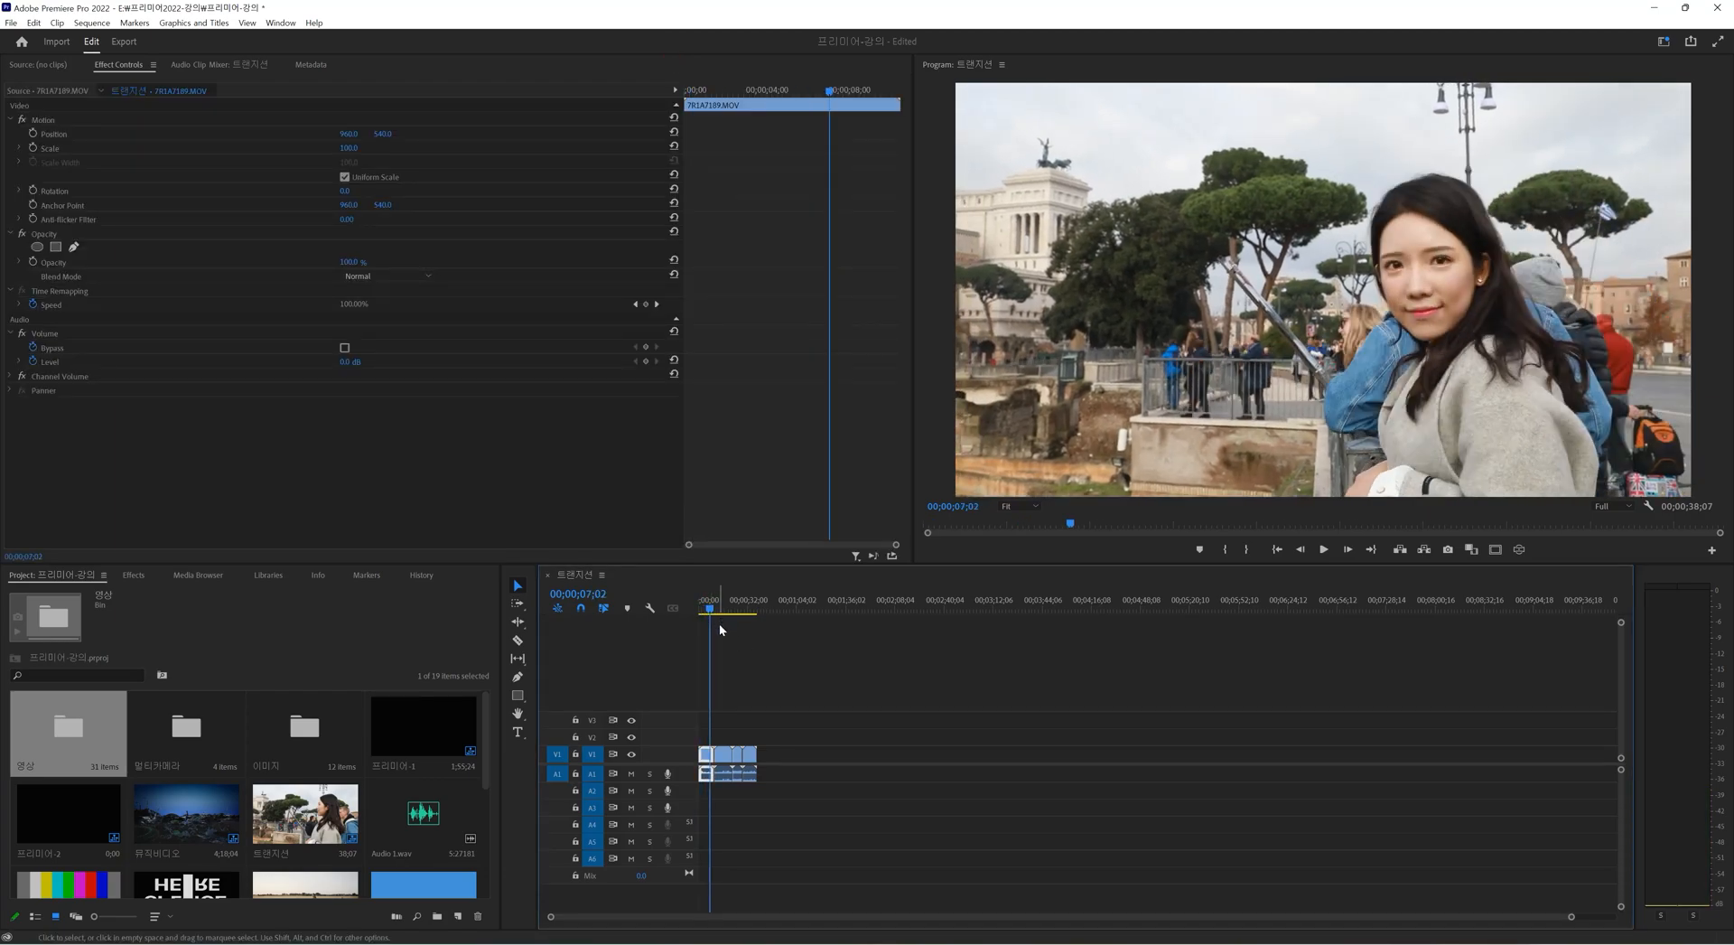
key(equal)
key(equal)
key(equal)
double_click(687, 757)
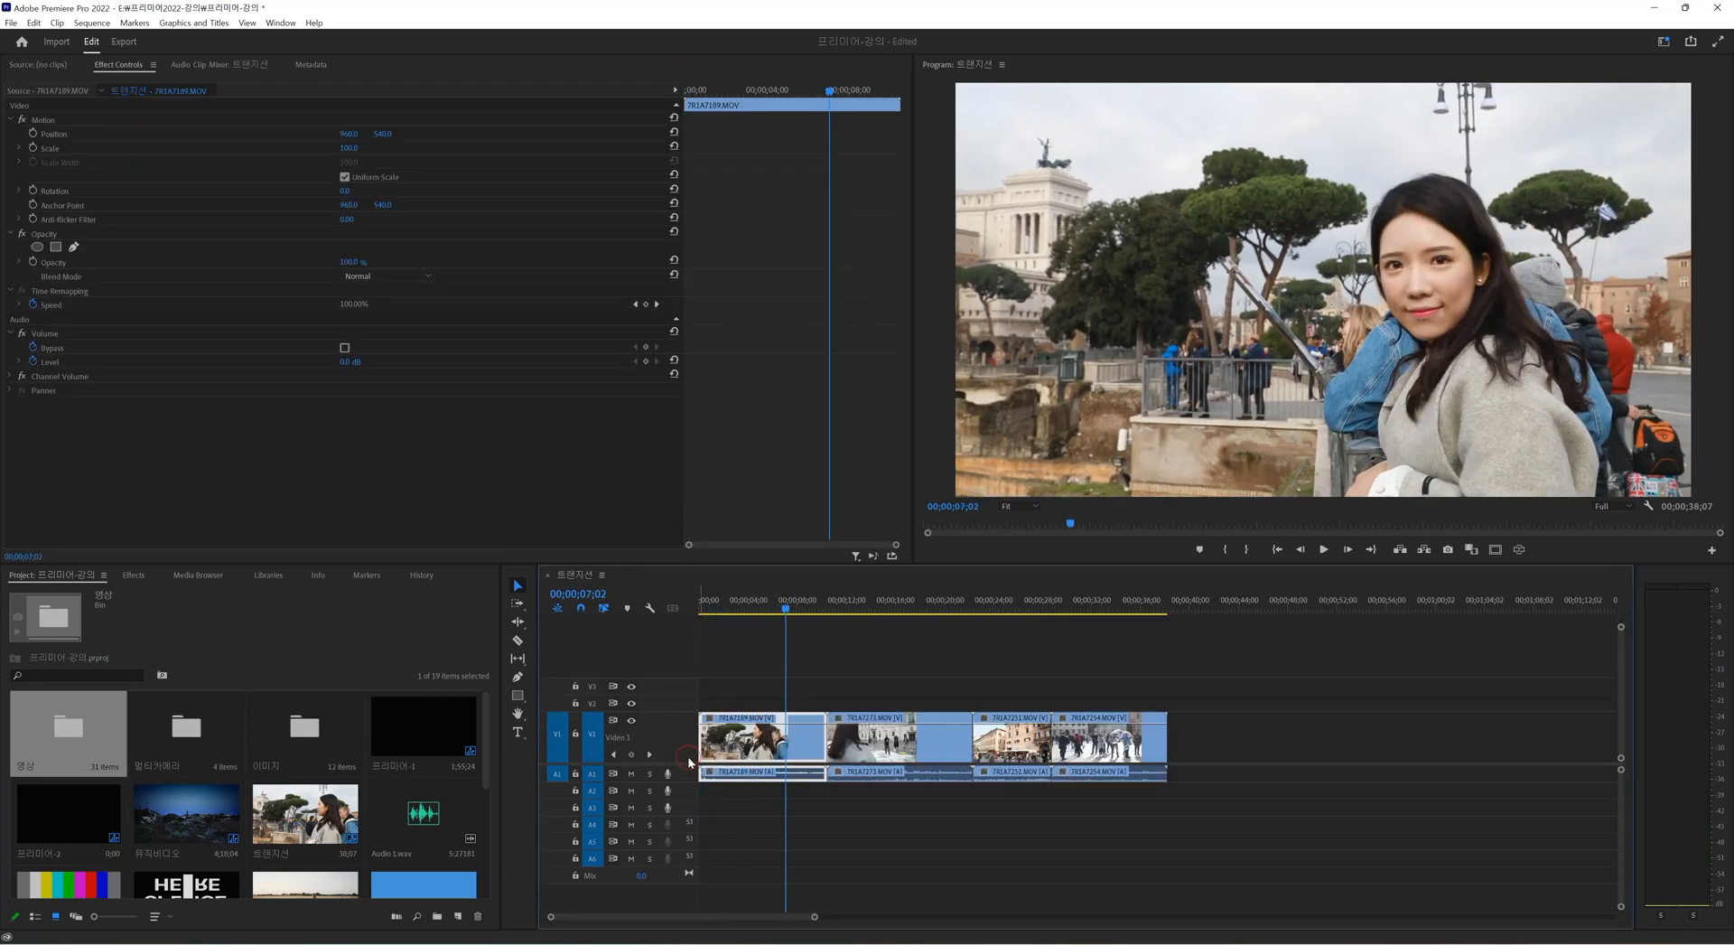
double_click(689, 776)
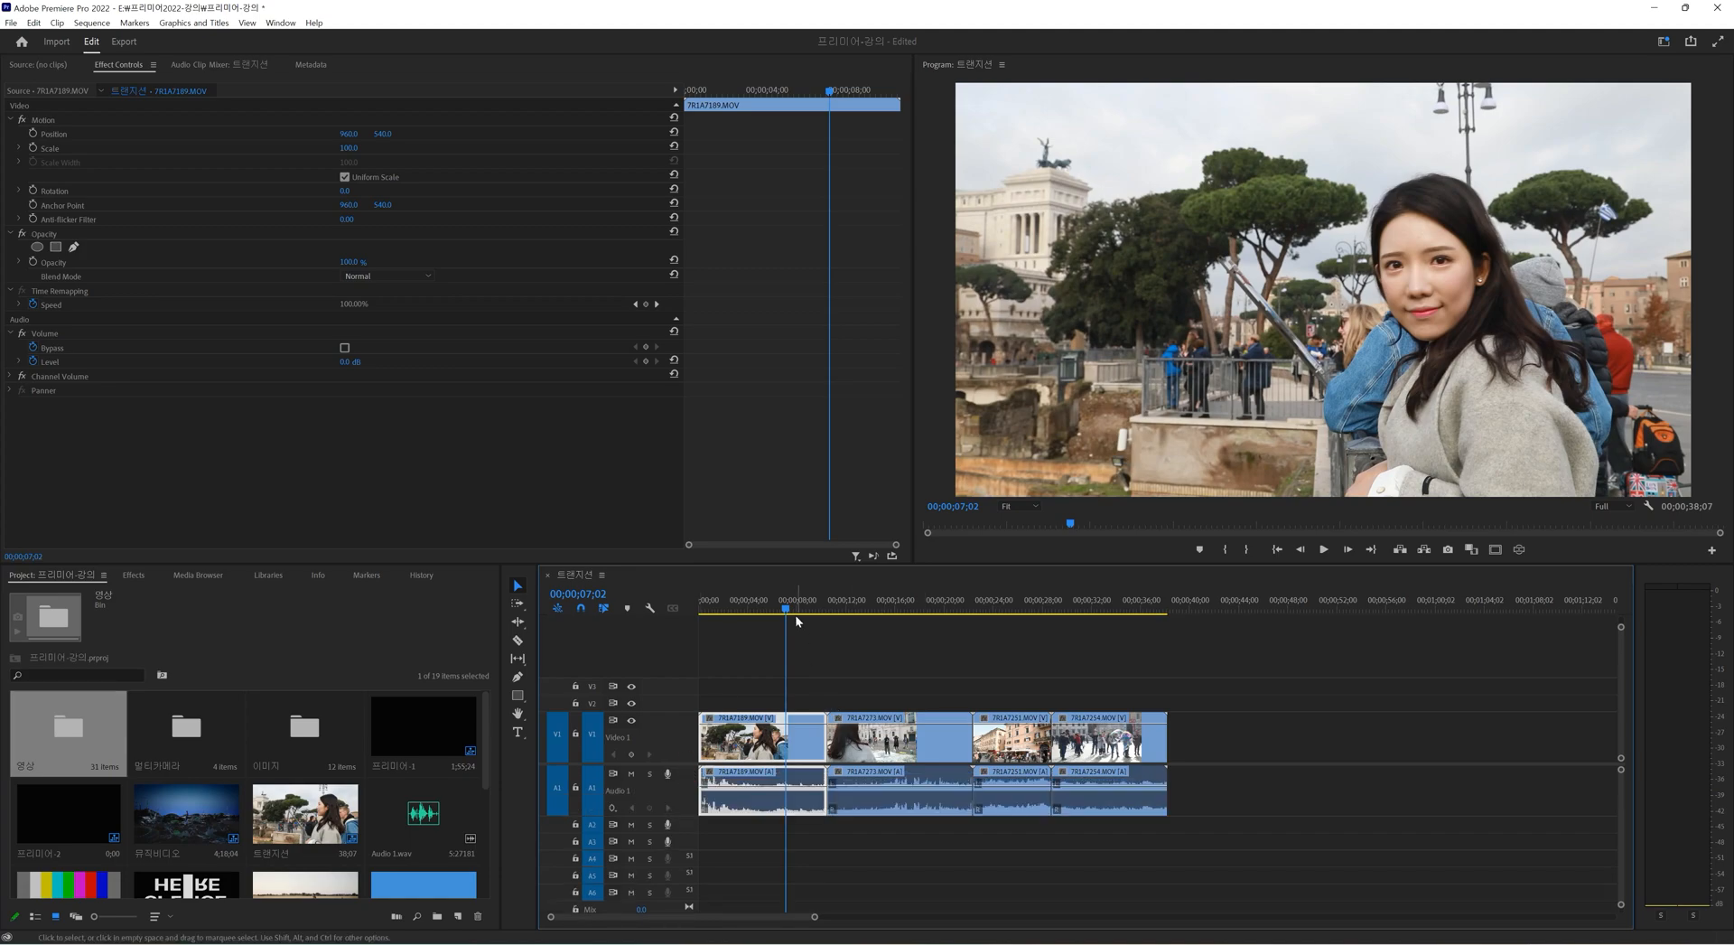
drag(796, 617, 731, 652)
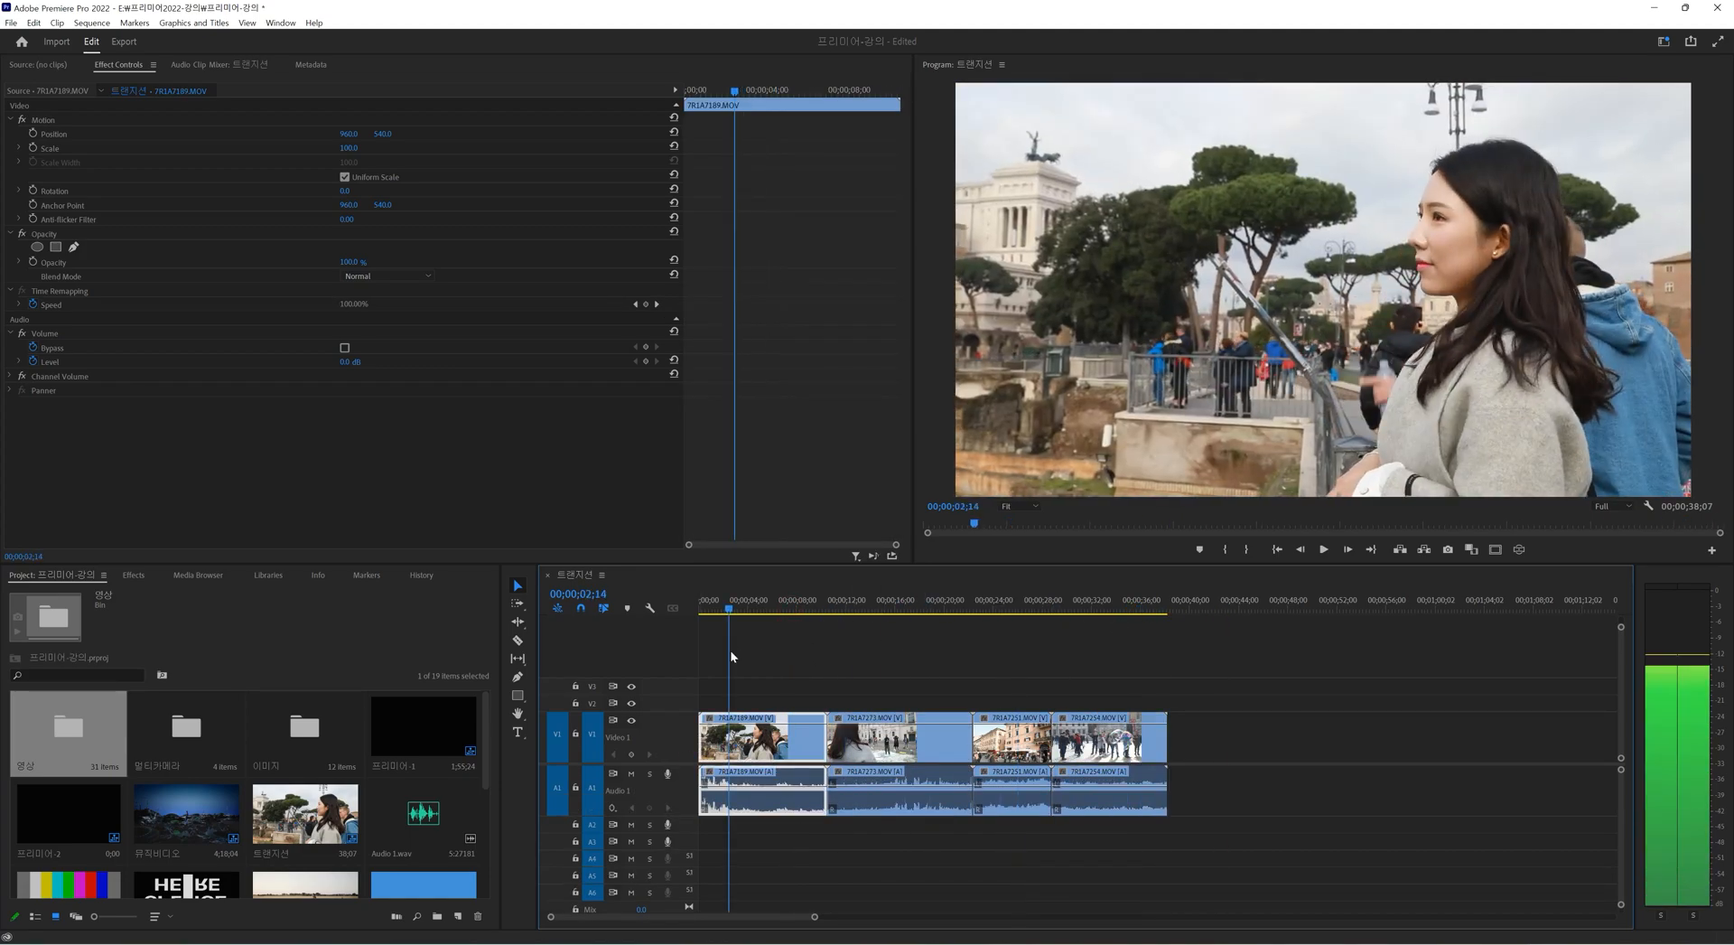
click(824, 653)
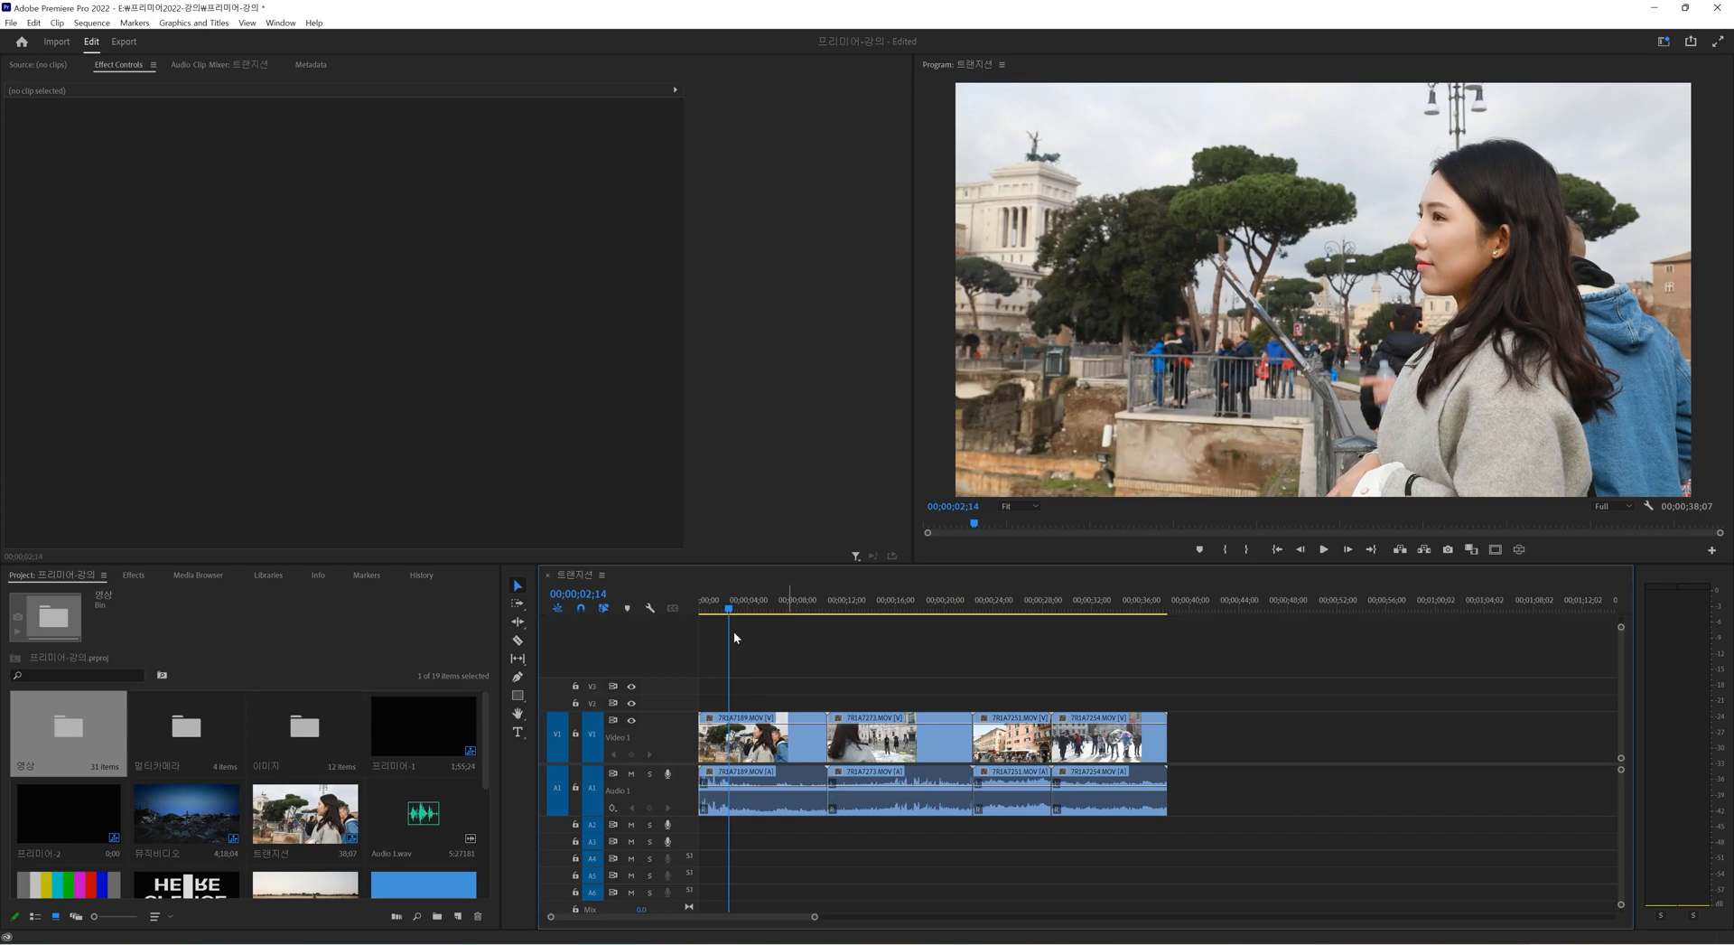
Expand the Dissolve group within the Video Transitions effects.
click(132, 575)
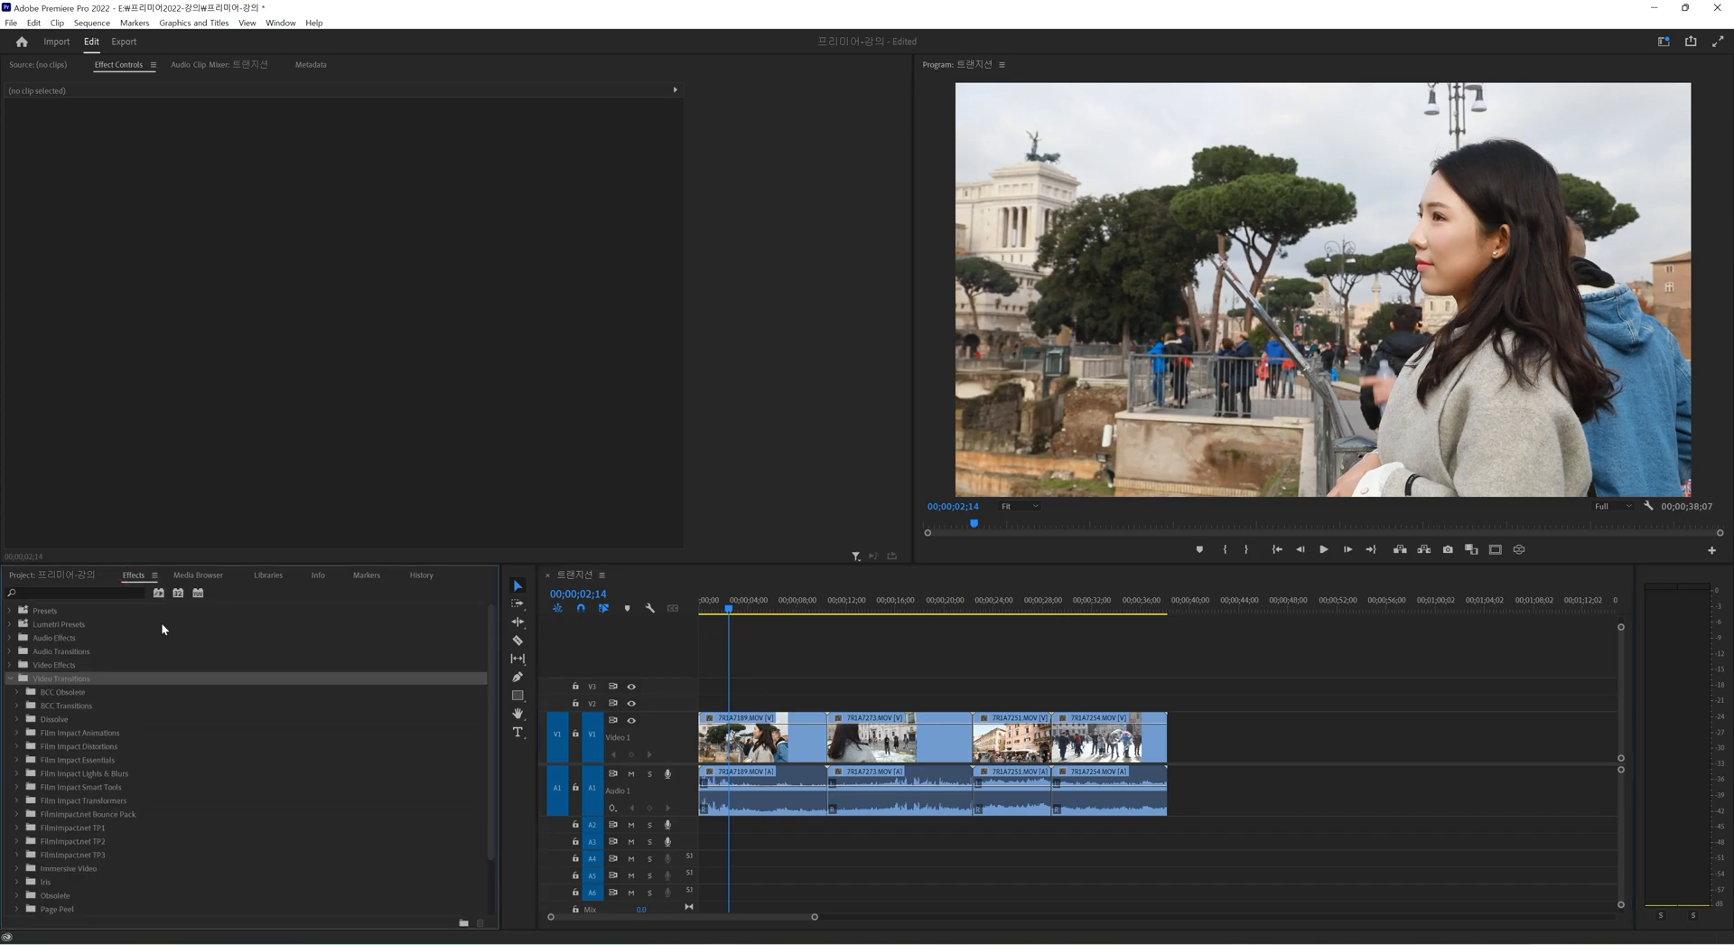
scroll(98, 700, down, 2)
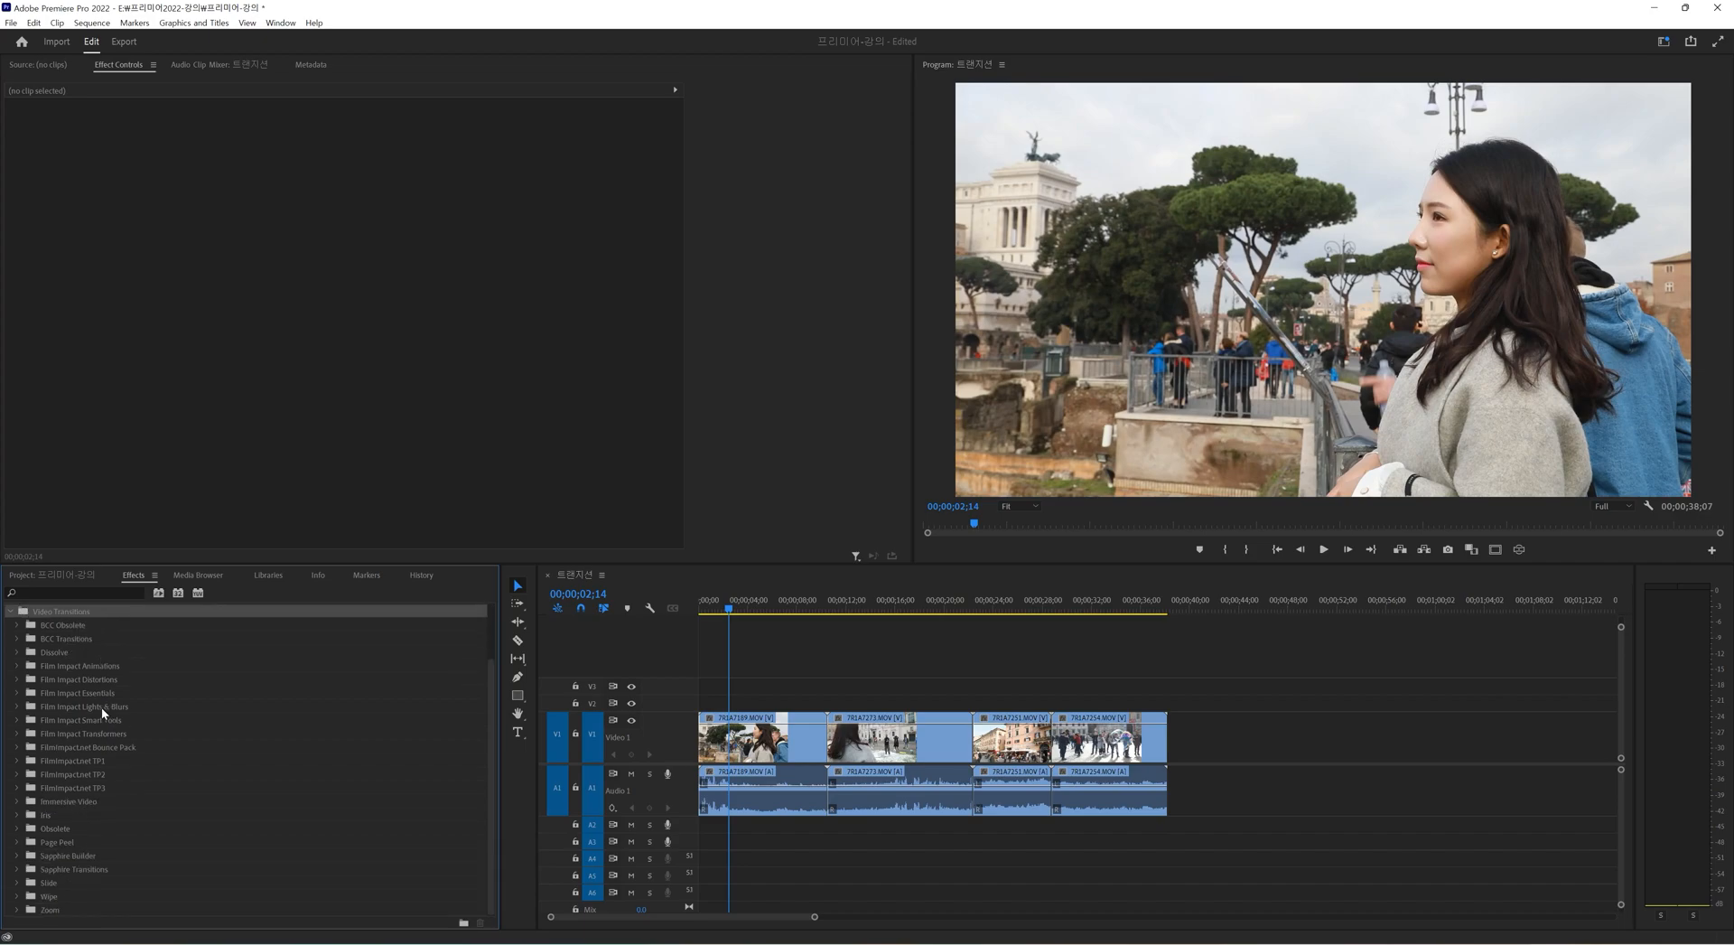
click(47, 654)
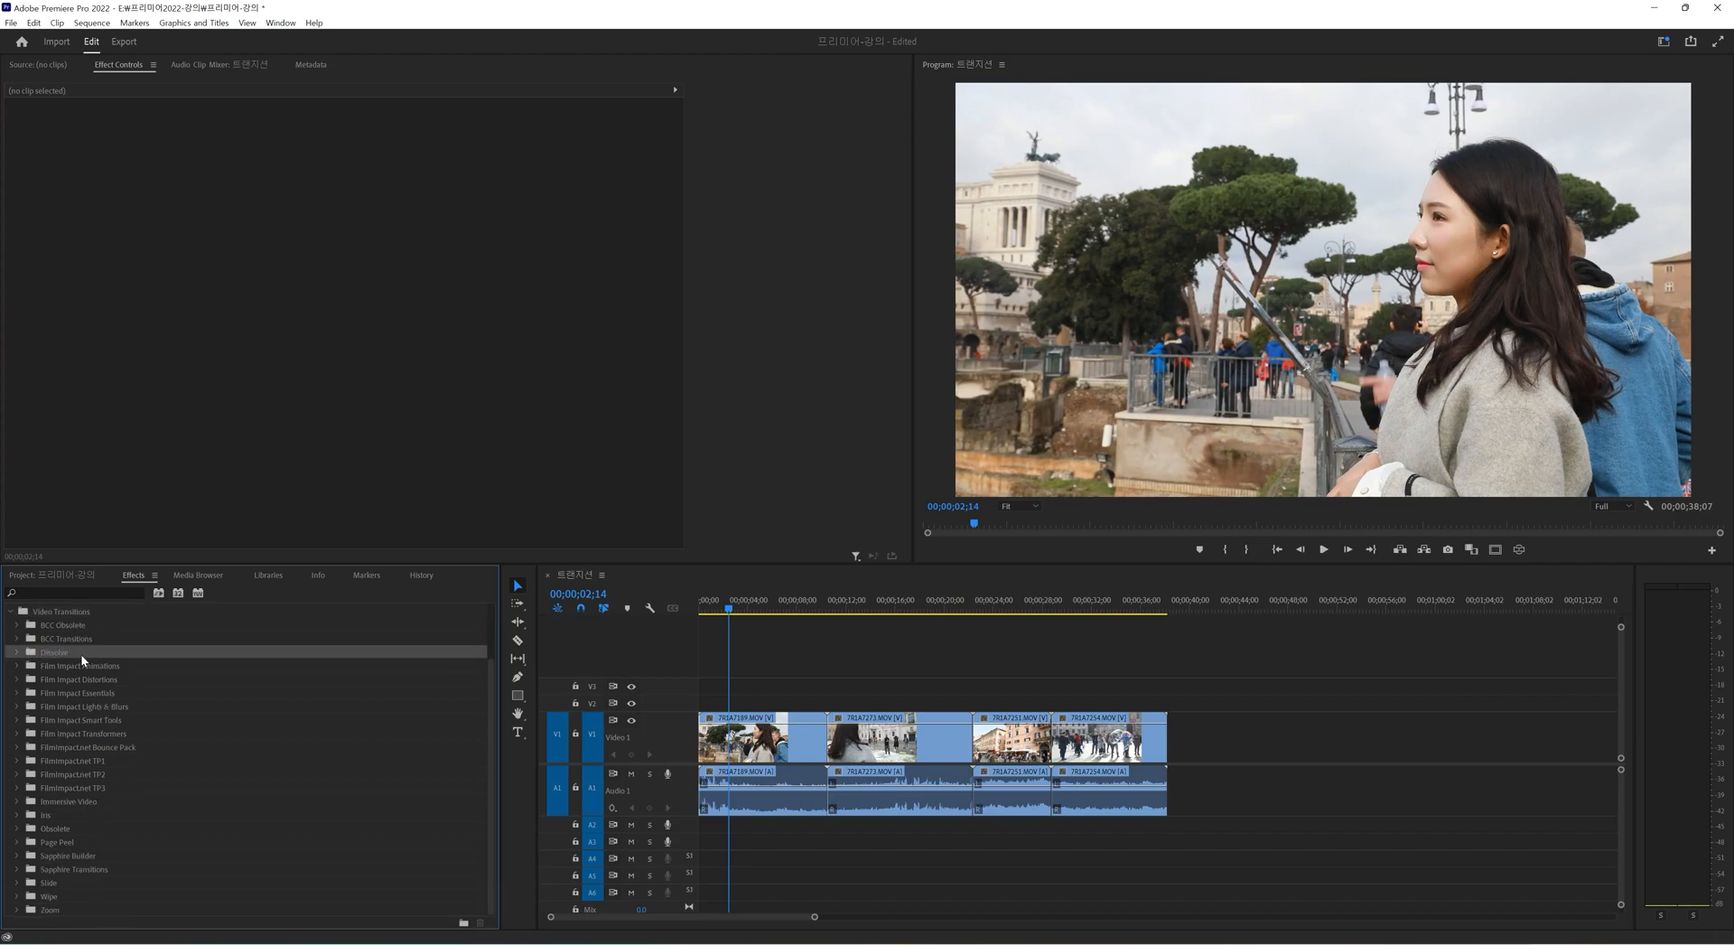
scroll(63, 643, up, 1)
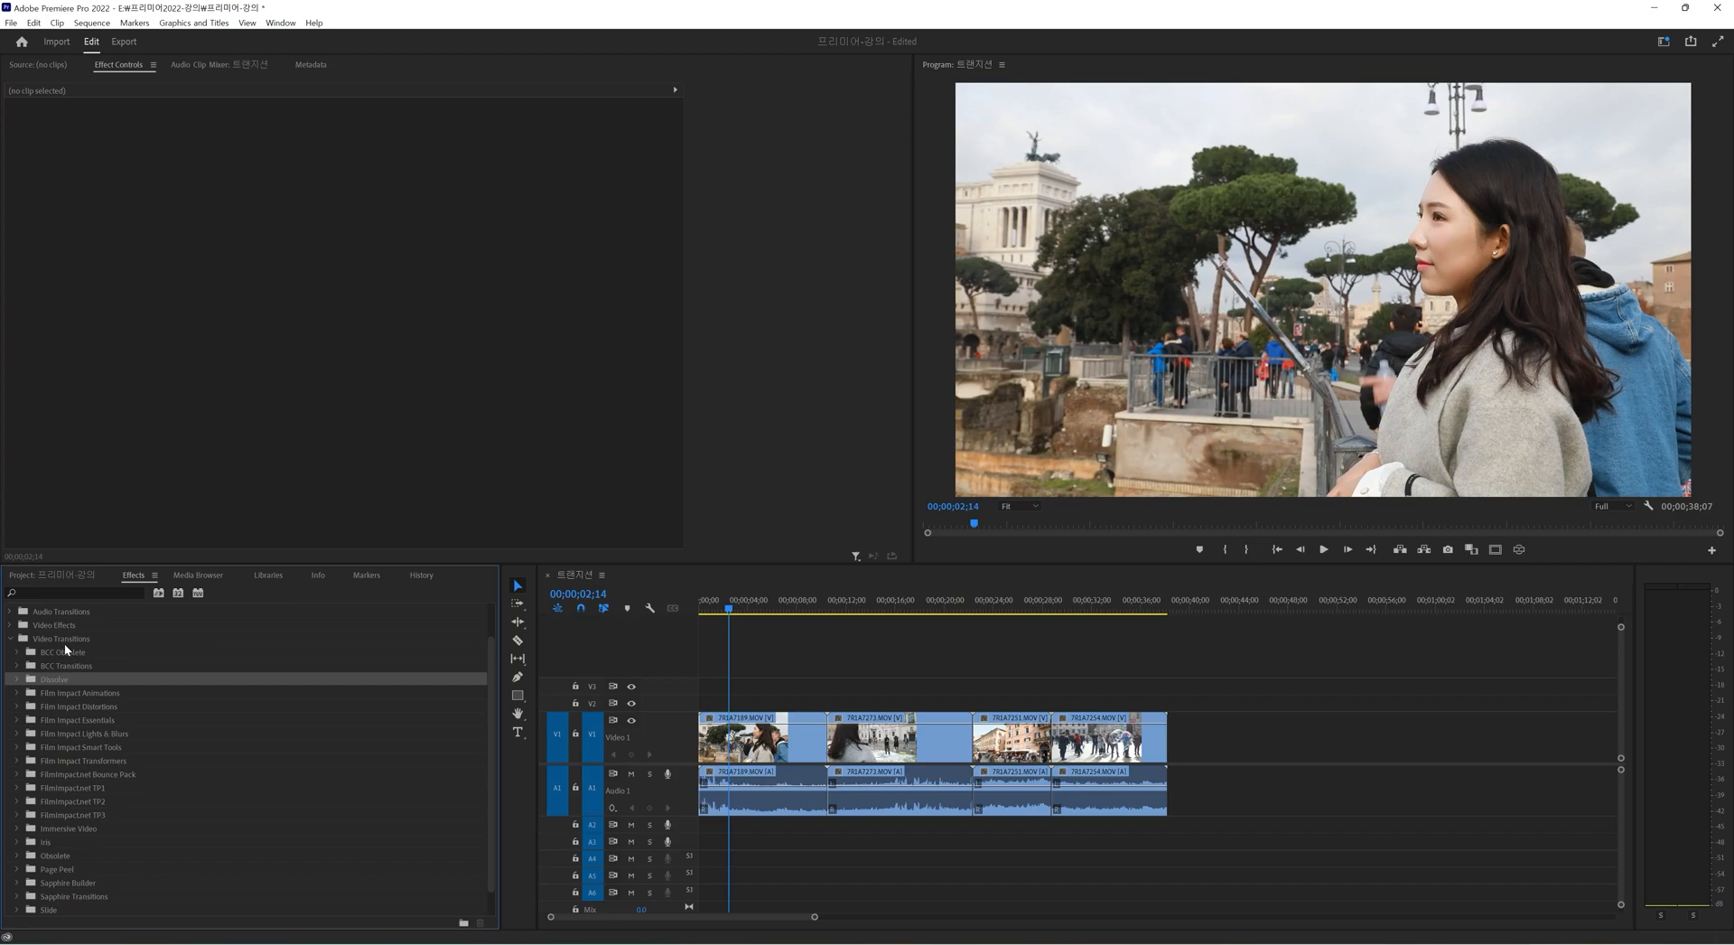
click(62, 636)
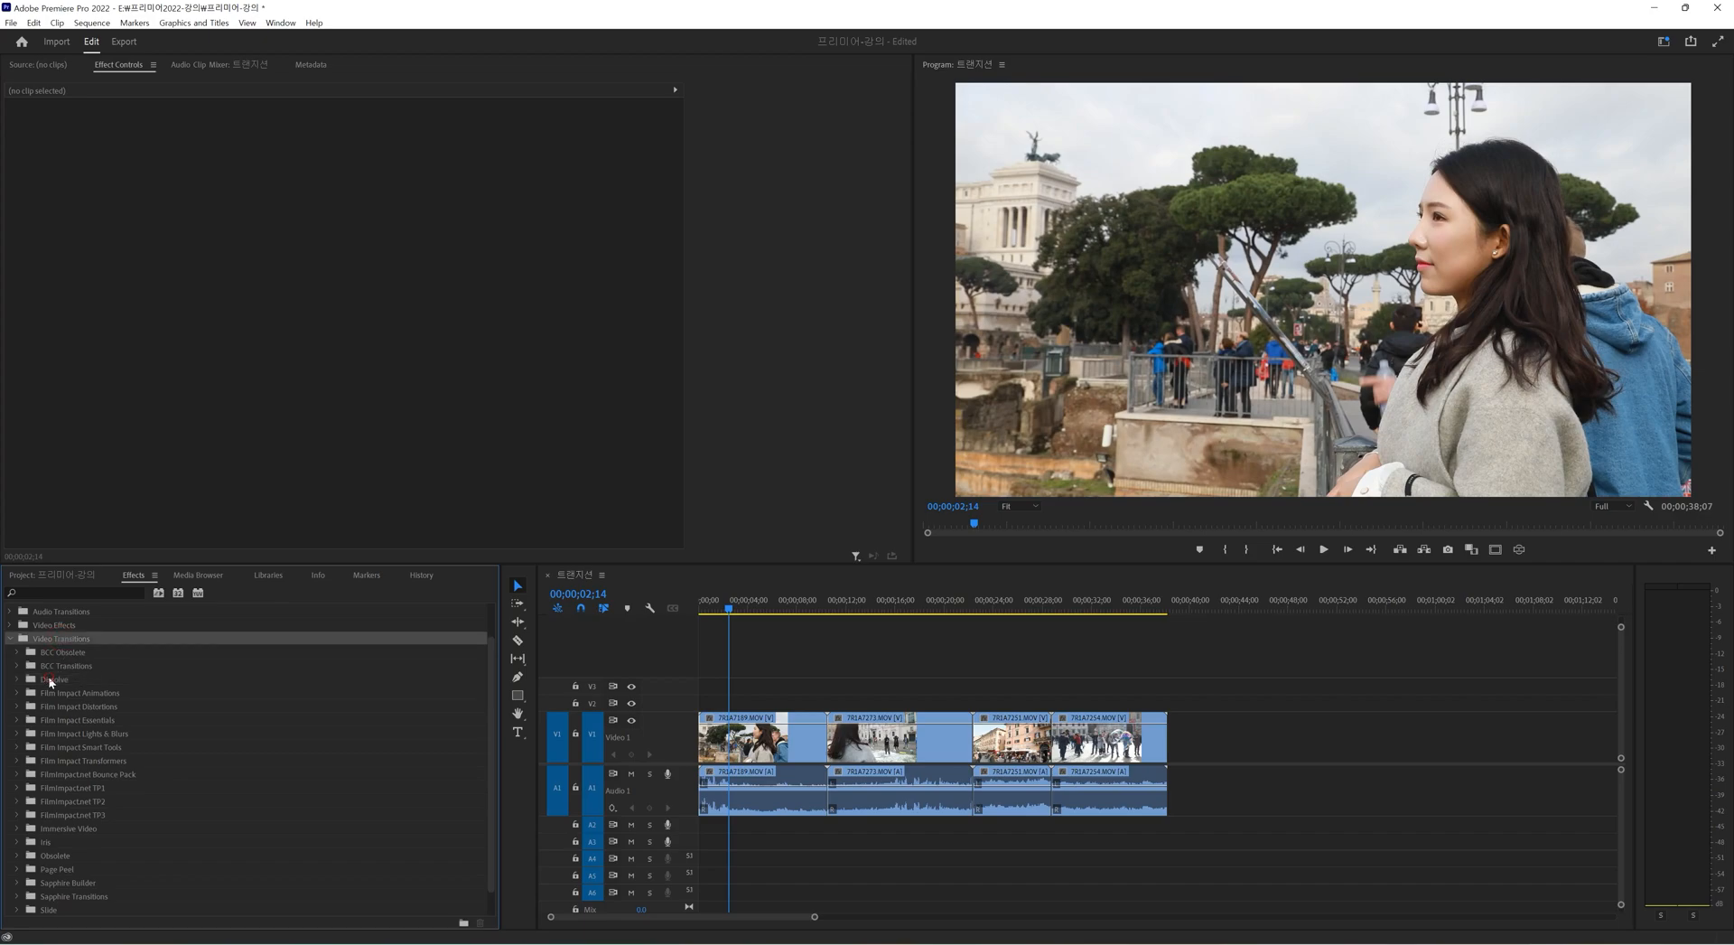
click(48, 677)
click(18, 680)
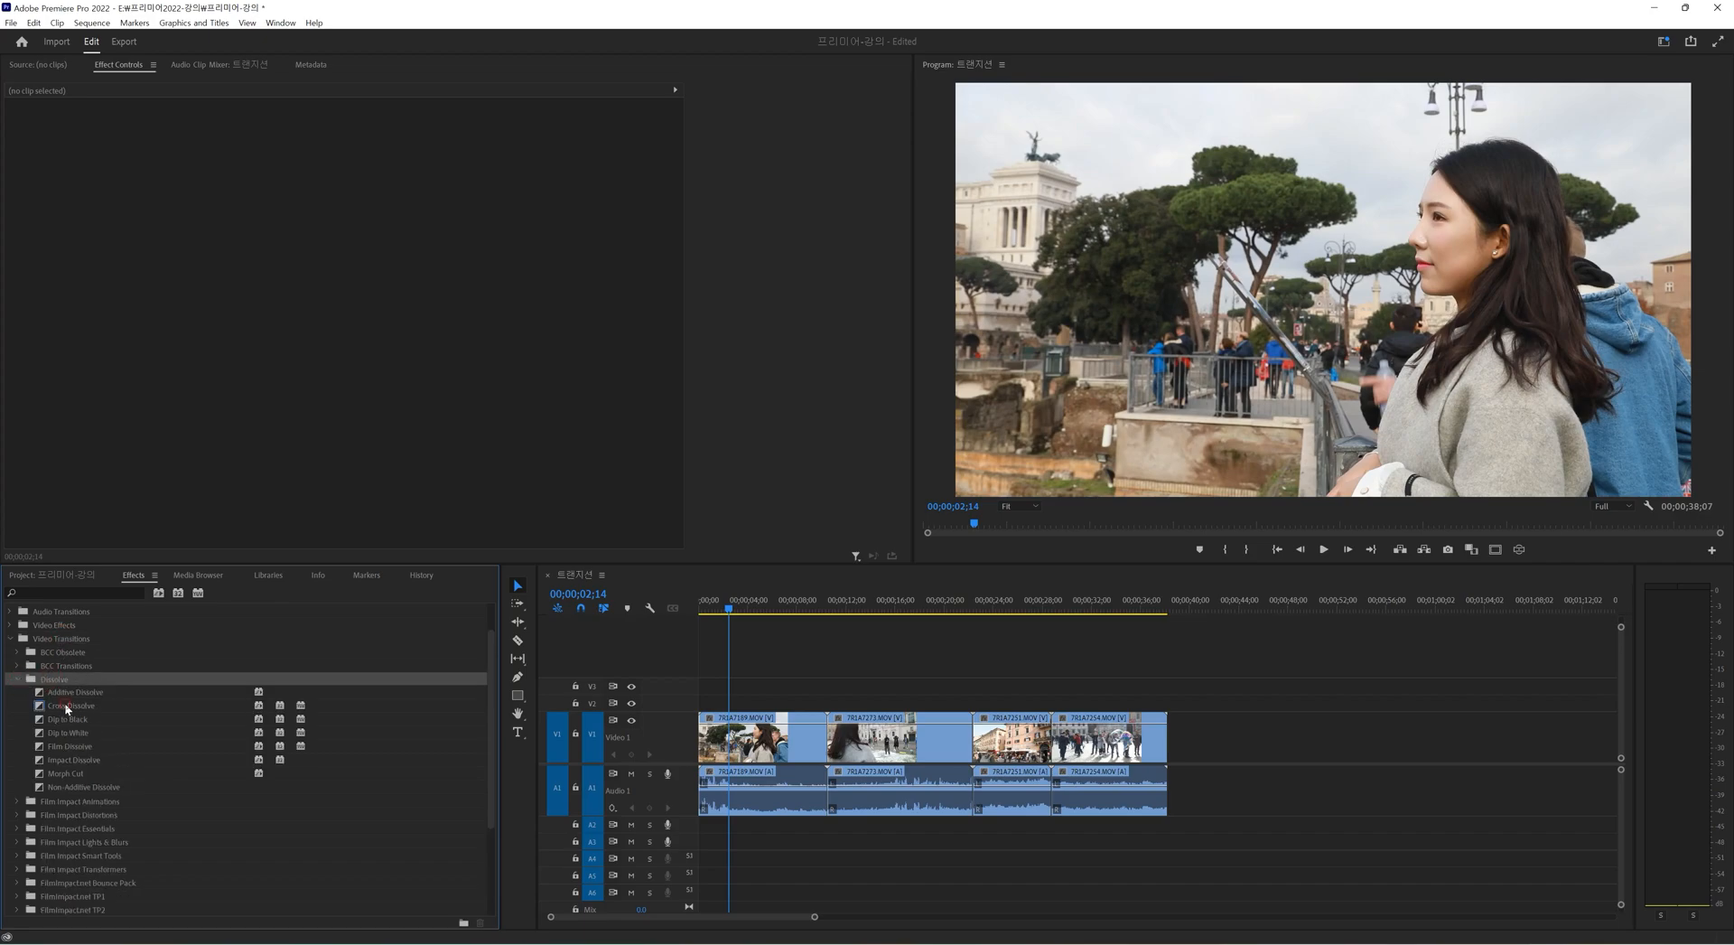
Apply the Cross Dissolve transition to the beginning of the first clip and scrub back to the sequence start.
click(64, 707)
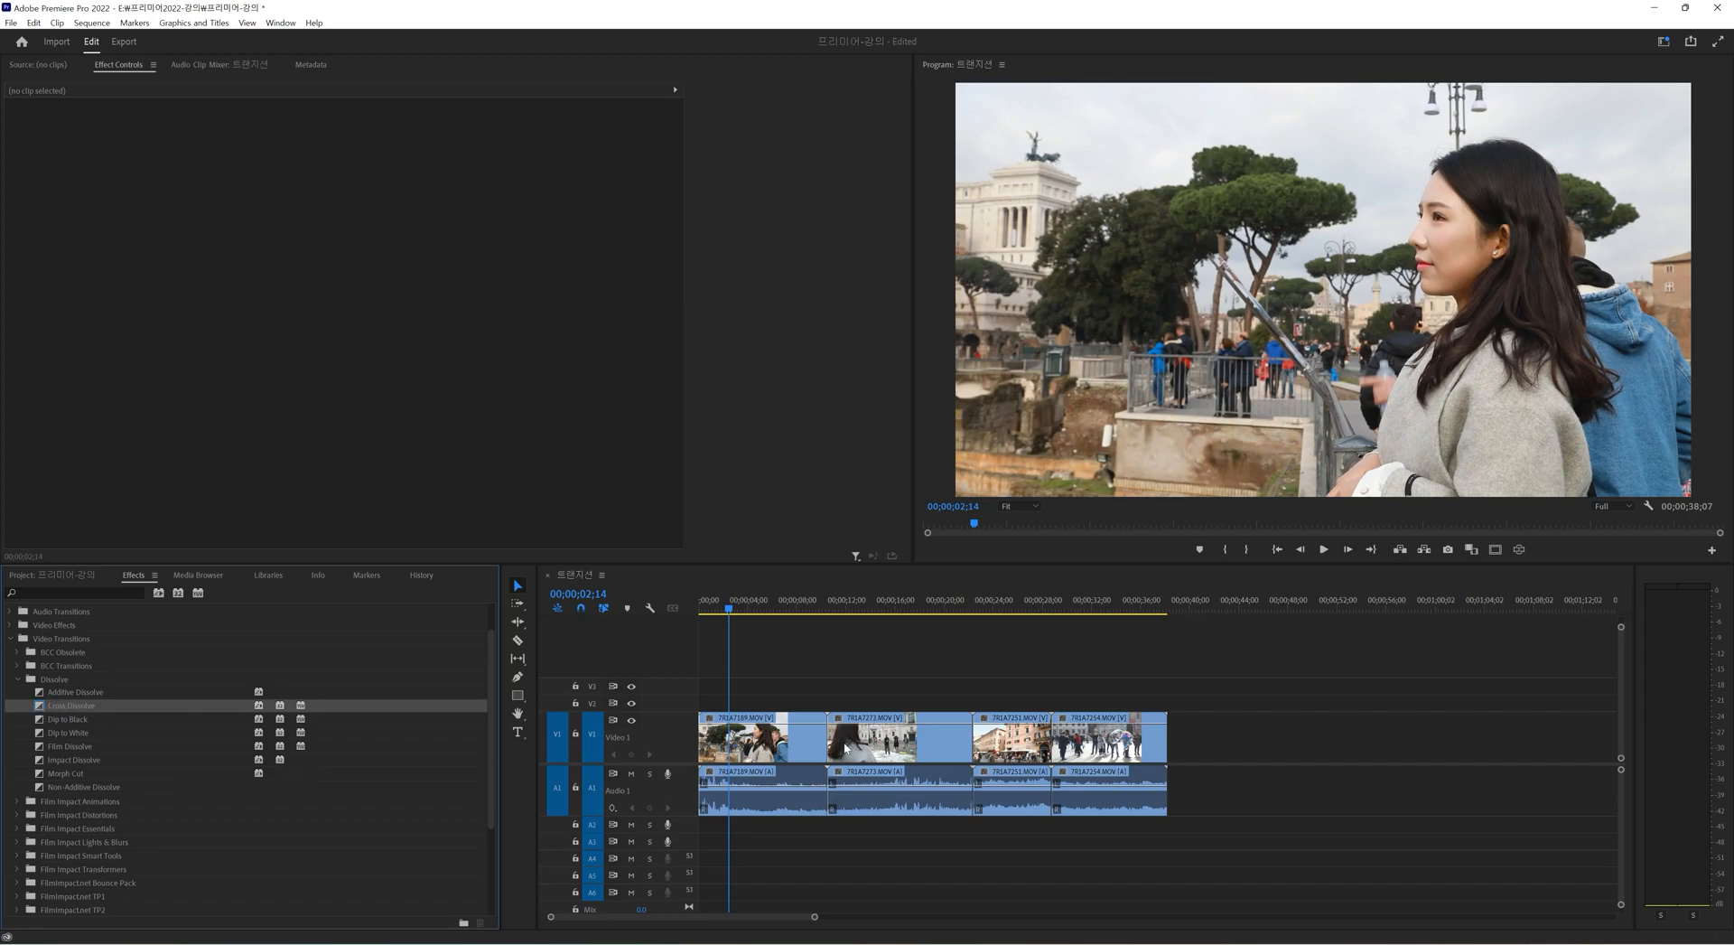
click(795, 745)
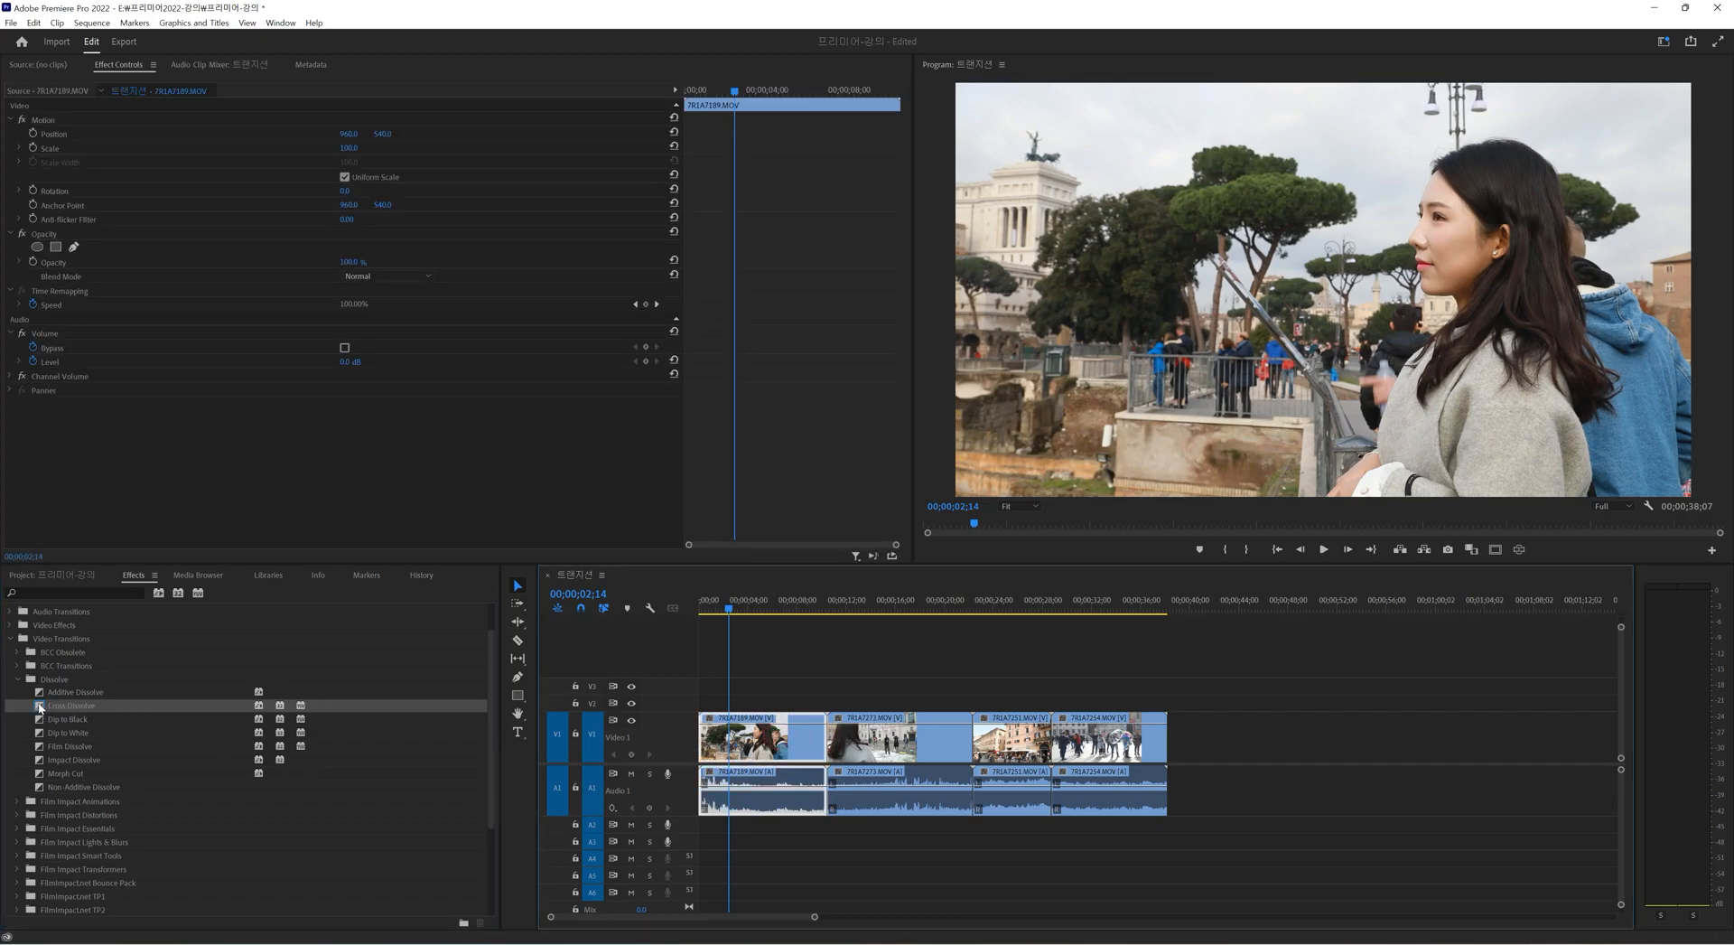
drag(39, 709, 709, 738)
drag(739, 611, 692, 605)
Move the last three clips together about 18 seconds further along the timeline, leaving a gap after the first clip.
click(859, 608)
drag(917, 678, 1205, 826)
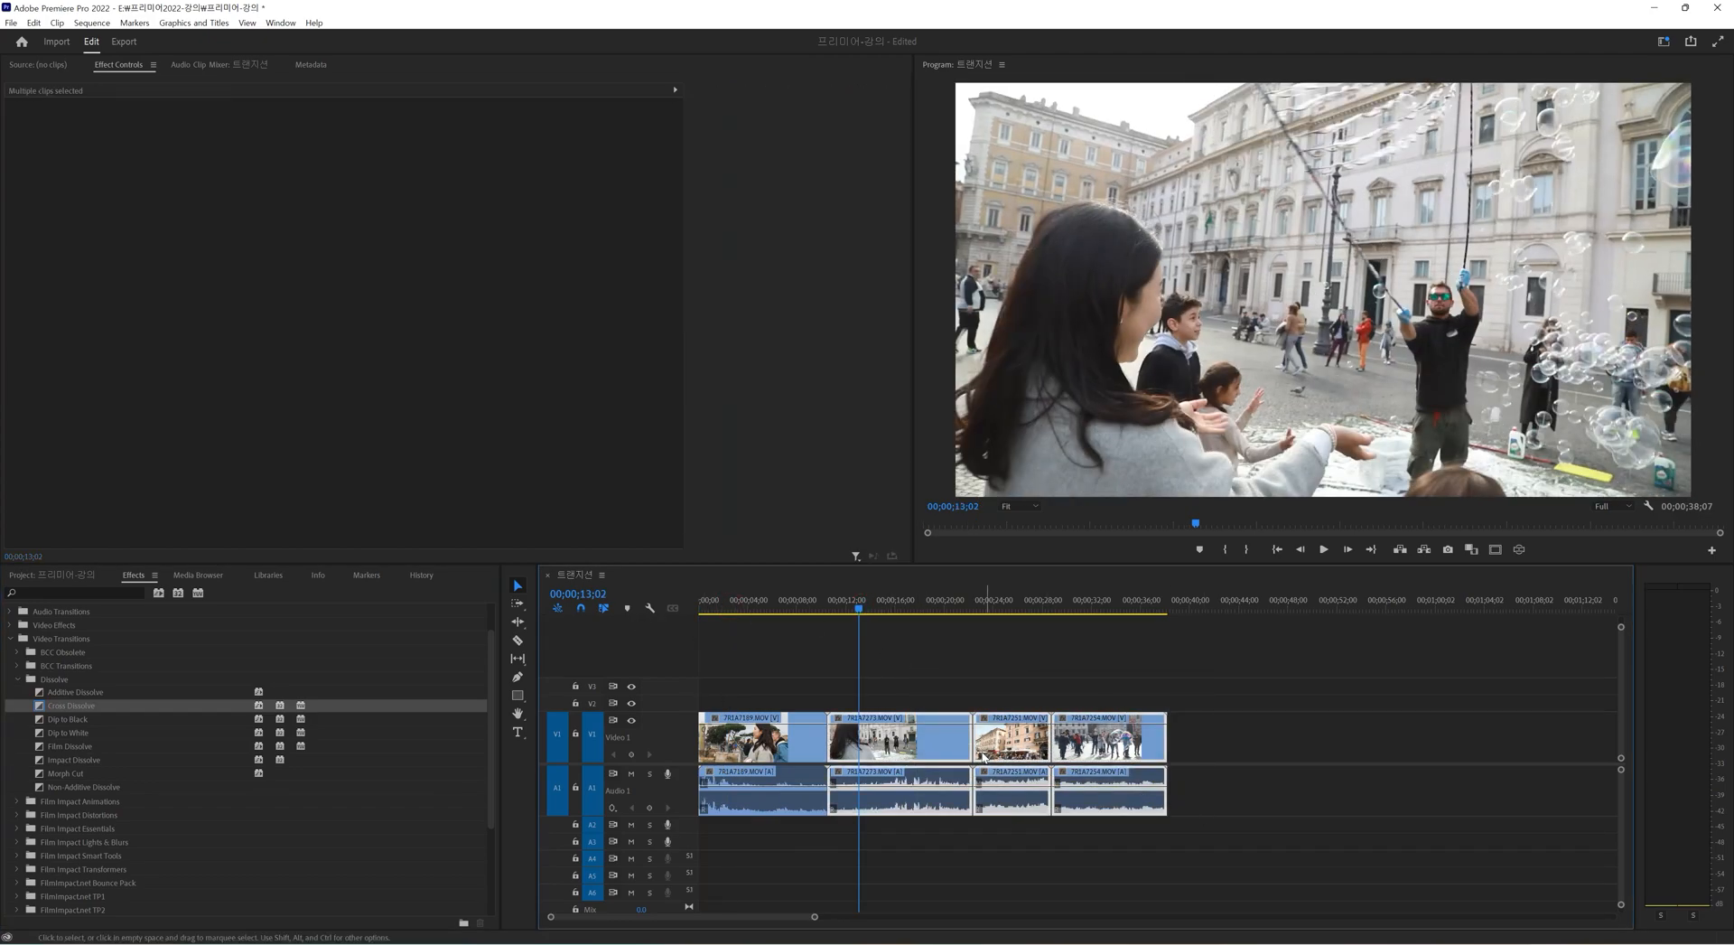
drag(933, 741, 1157, 743)
Play the opening second of the sequence to preview the dissolve on the first clip.
drag(836, 607, 701, 614)
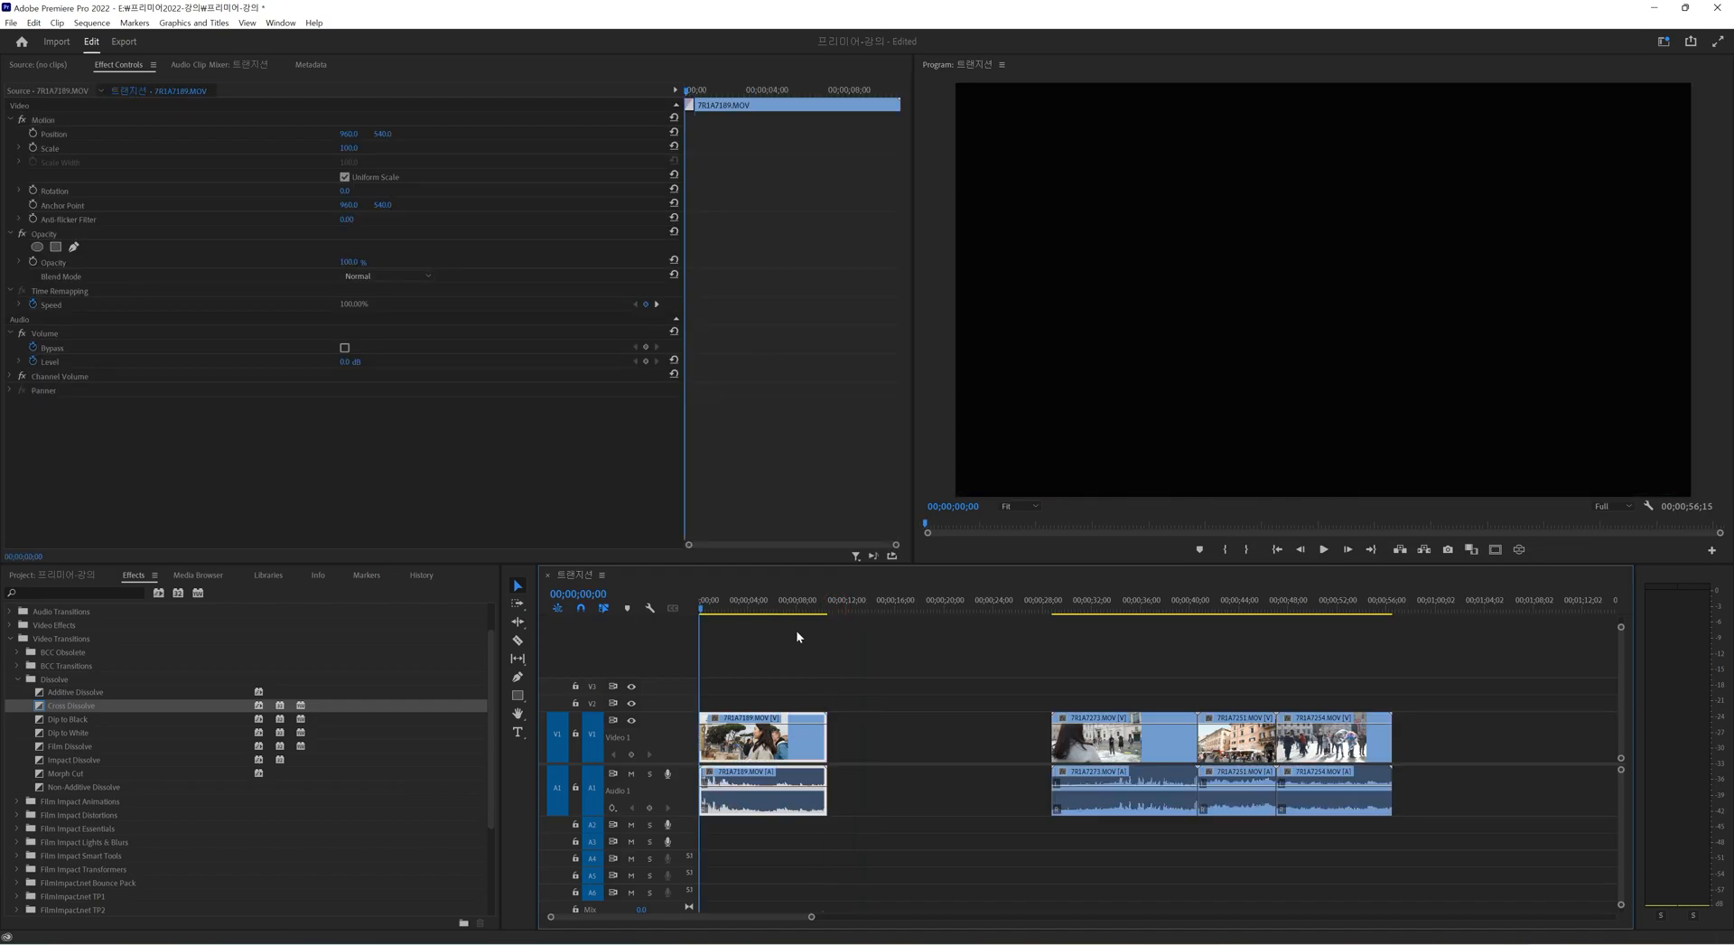
key(space)
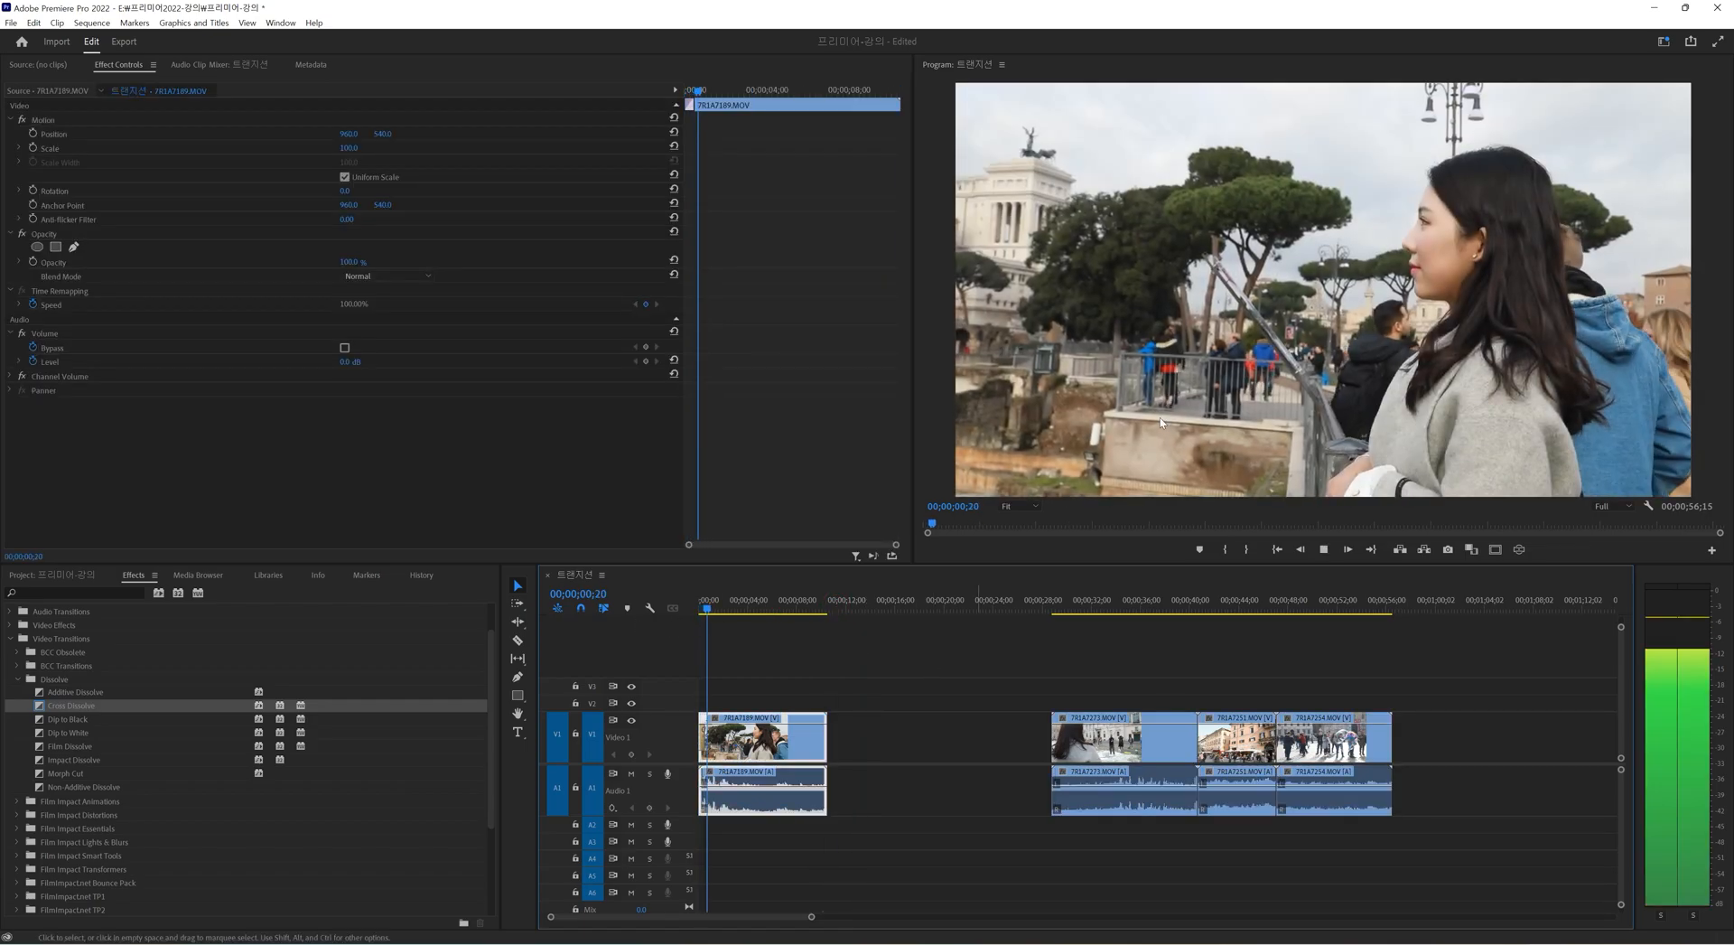
key(space)
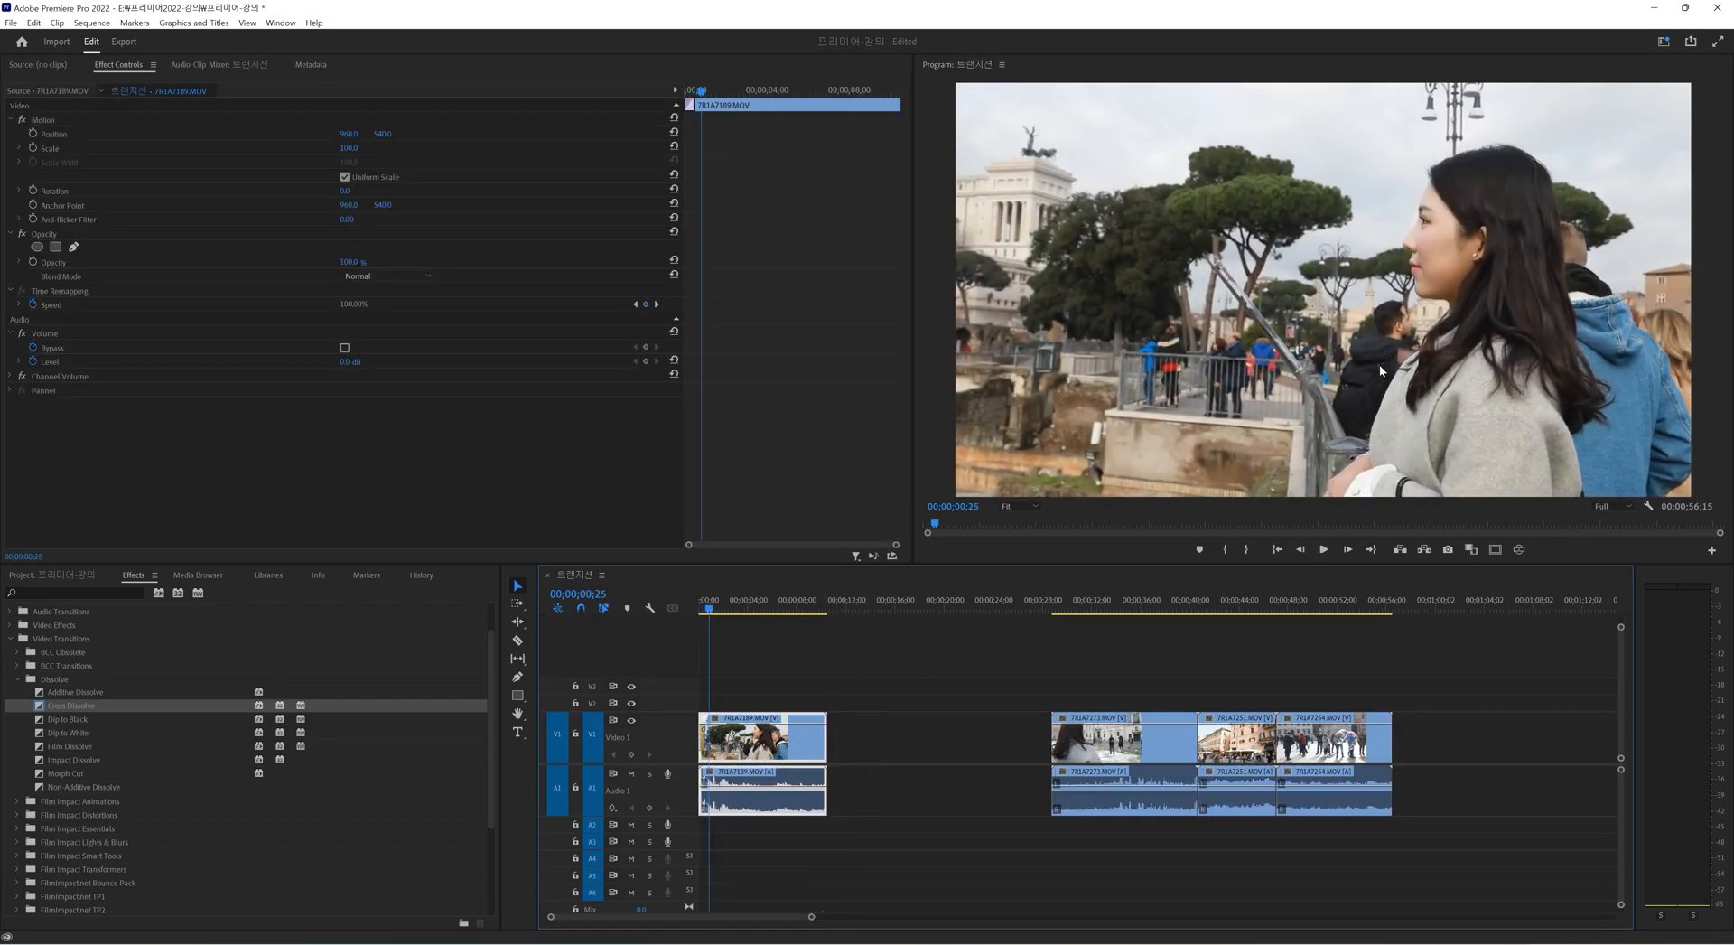
Zoom the timeline in on the first clip and lower its audio volume.
key(equal)
key(equal)
key(equal)
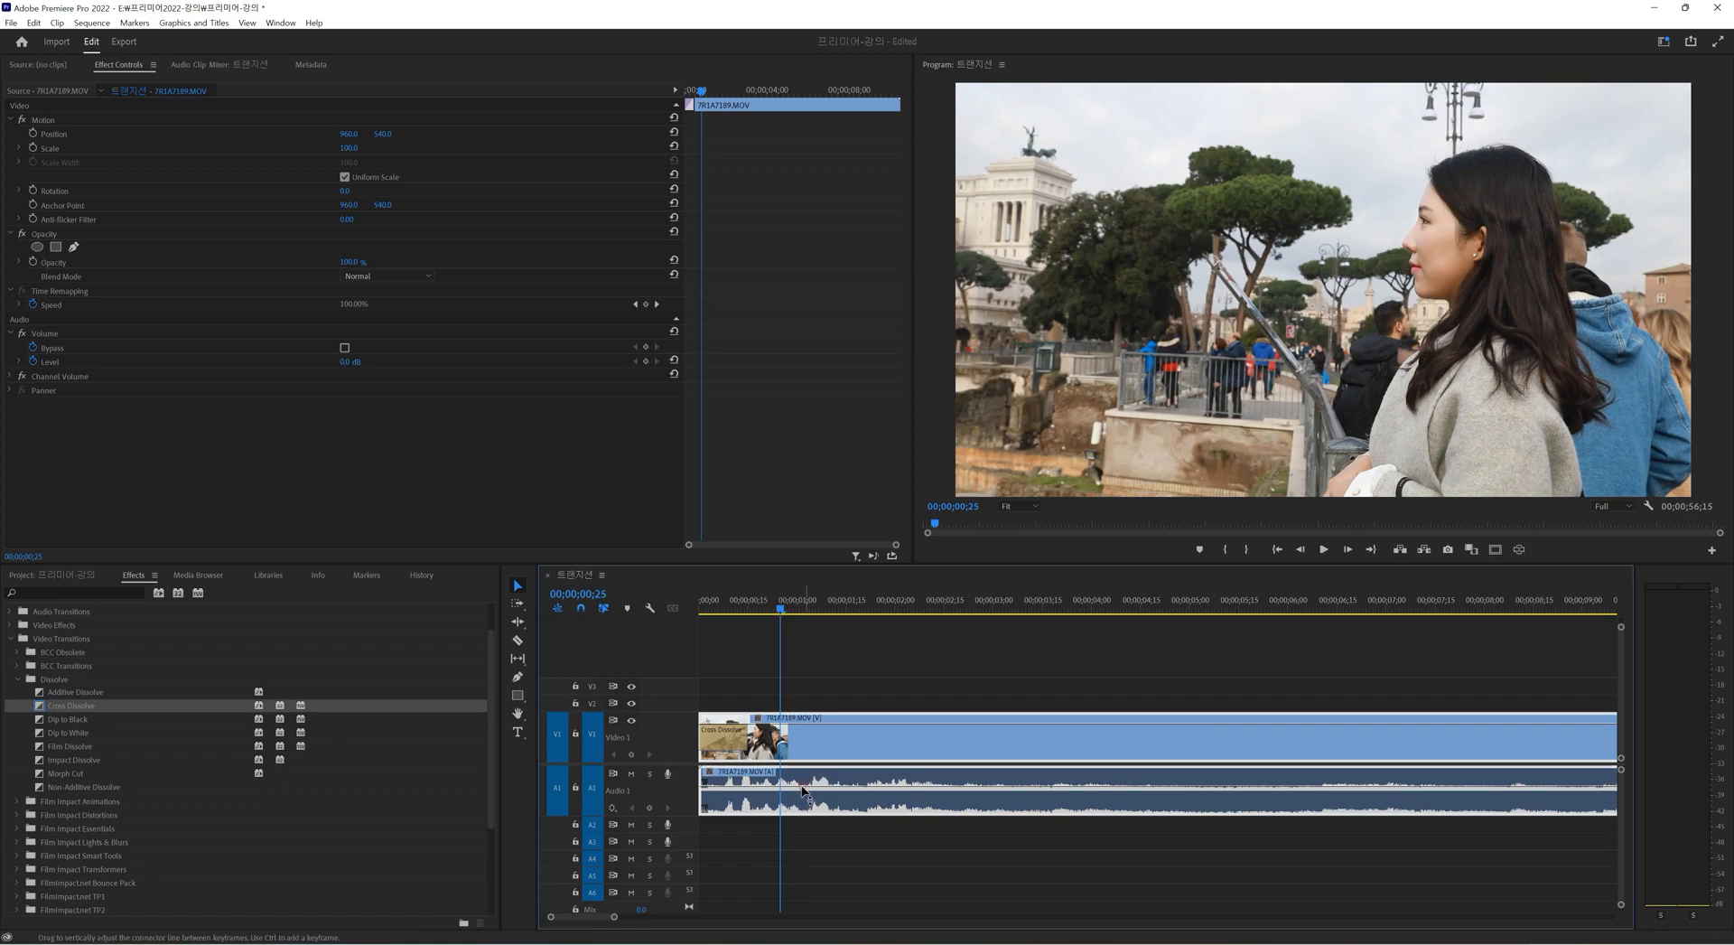
drag(800, 783, 804, 804)
Replay and scrub through the Cross Dissolve from the sequence start, and select the transition to view its settings.
key(Home)
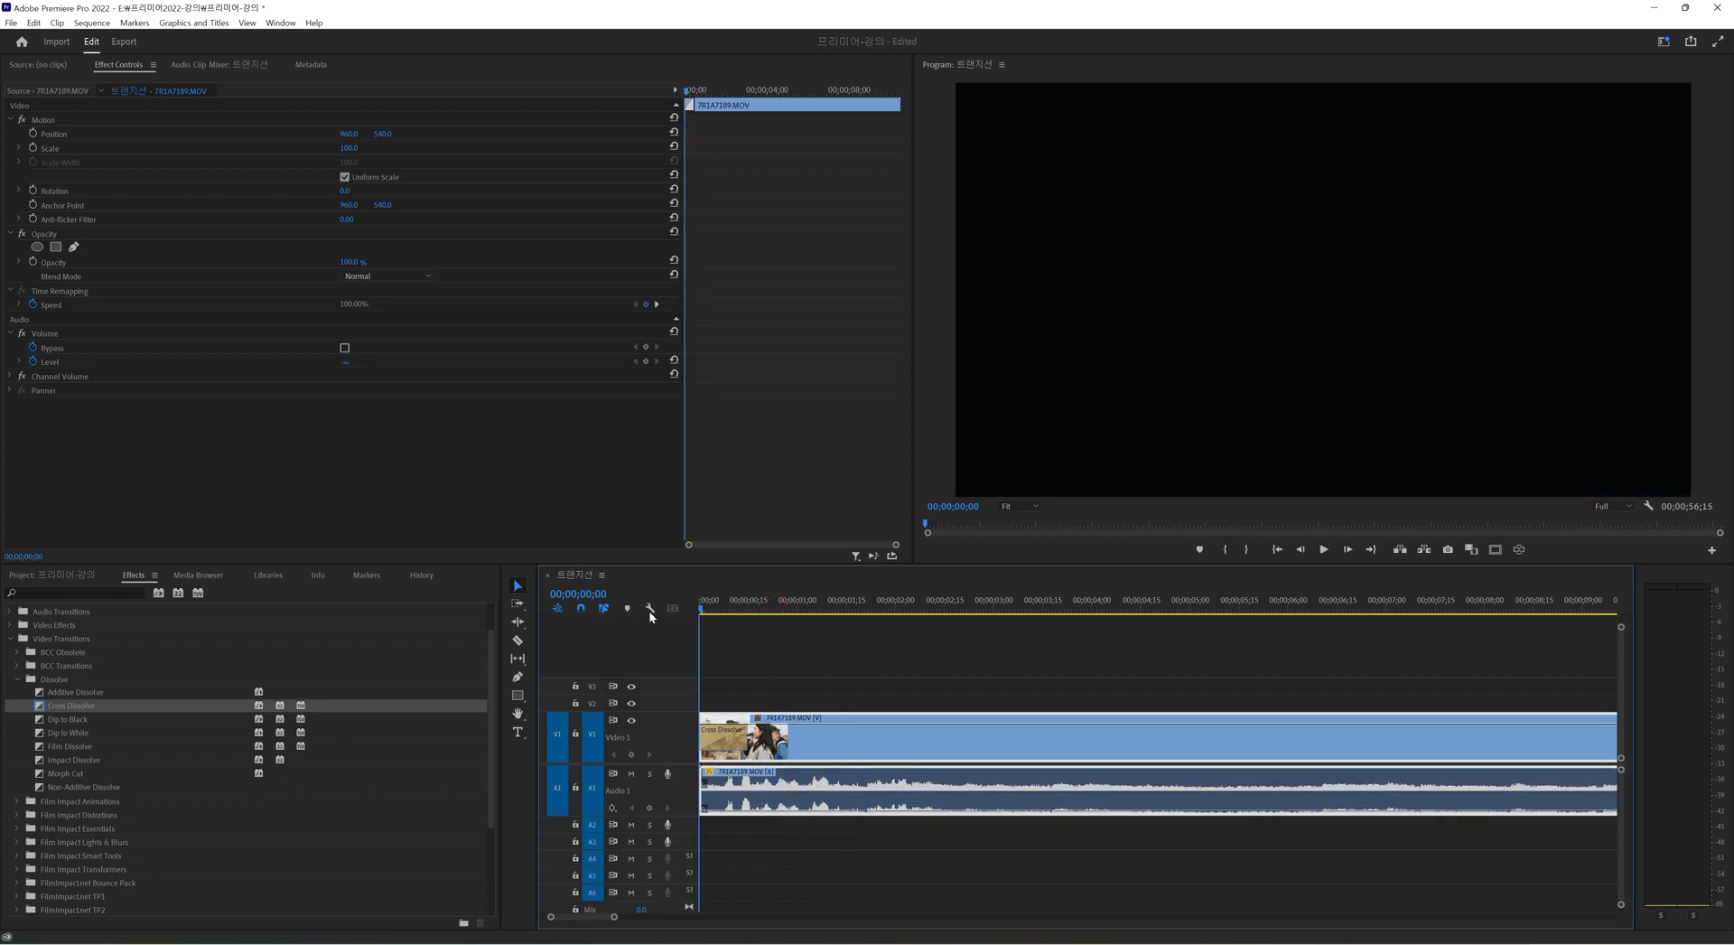
key(space)
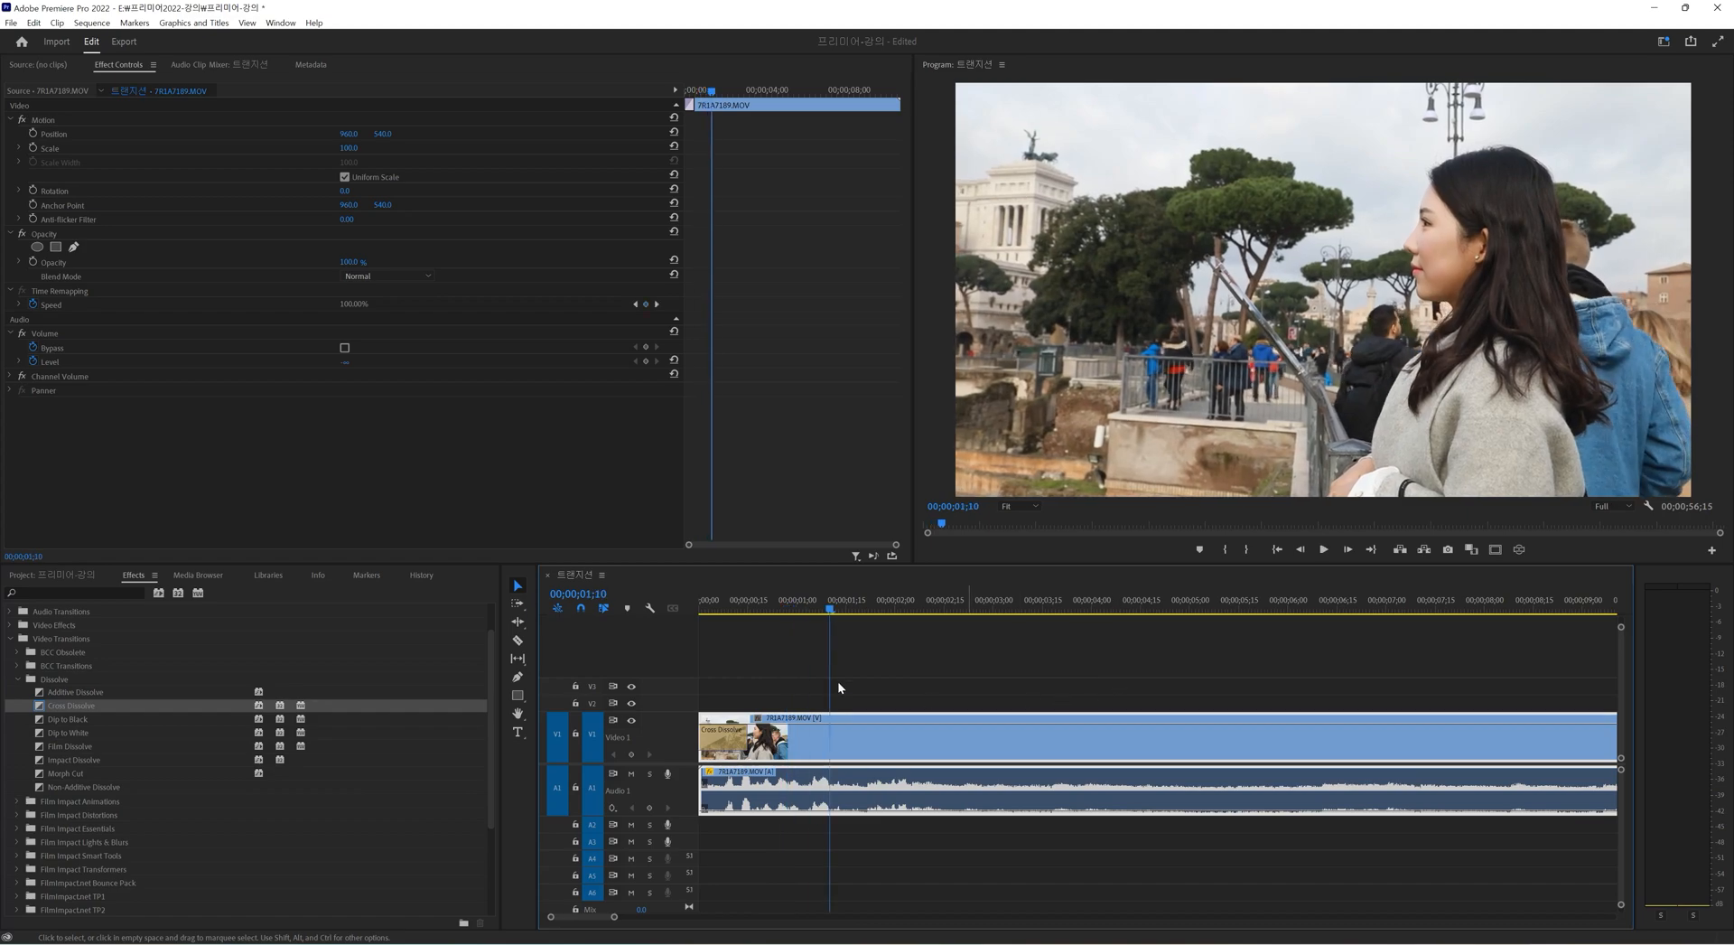
click(694, 608)
drag(693, 608, 755, 608)
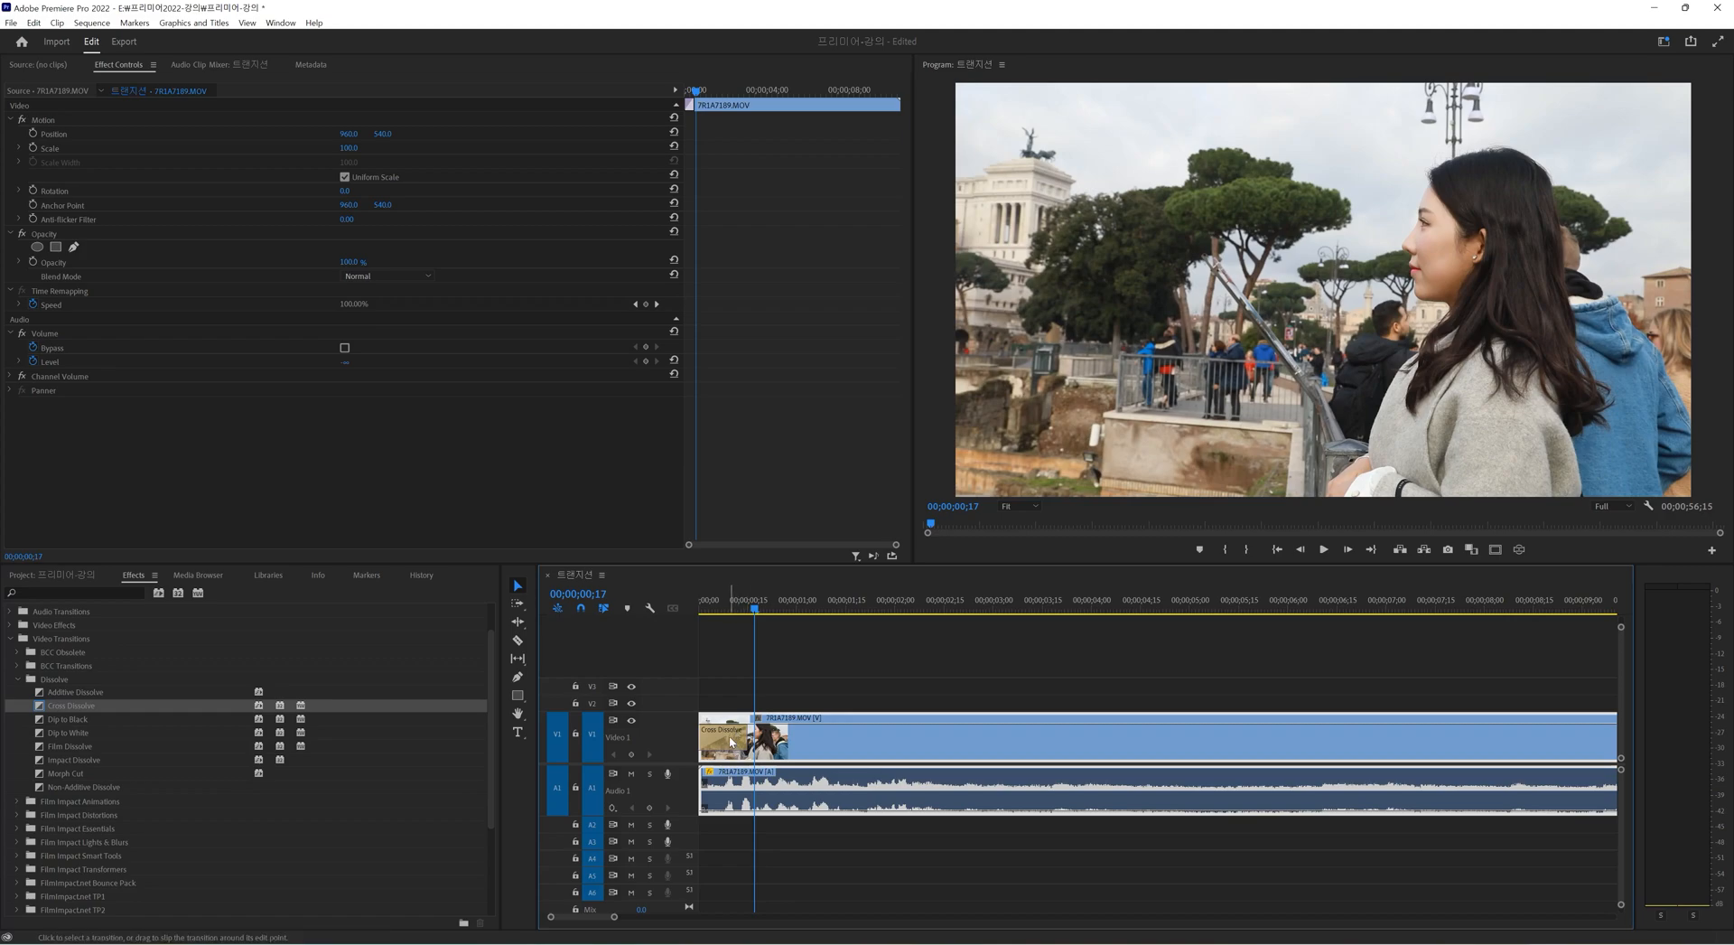
click(728, 743)
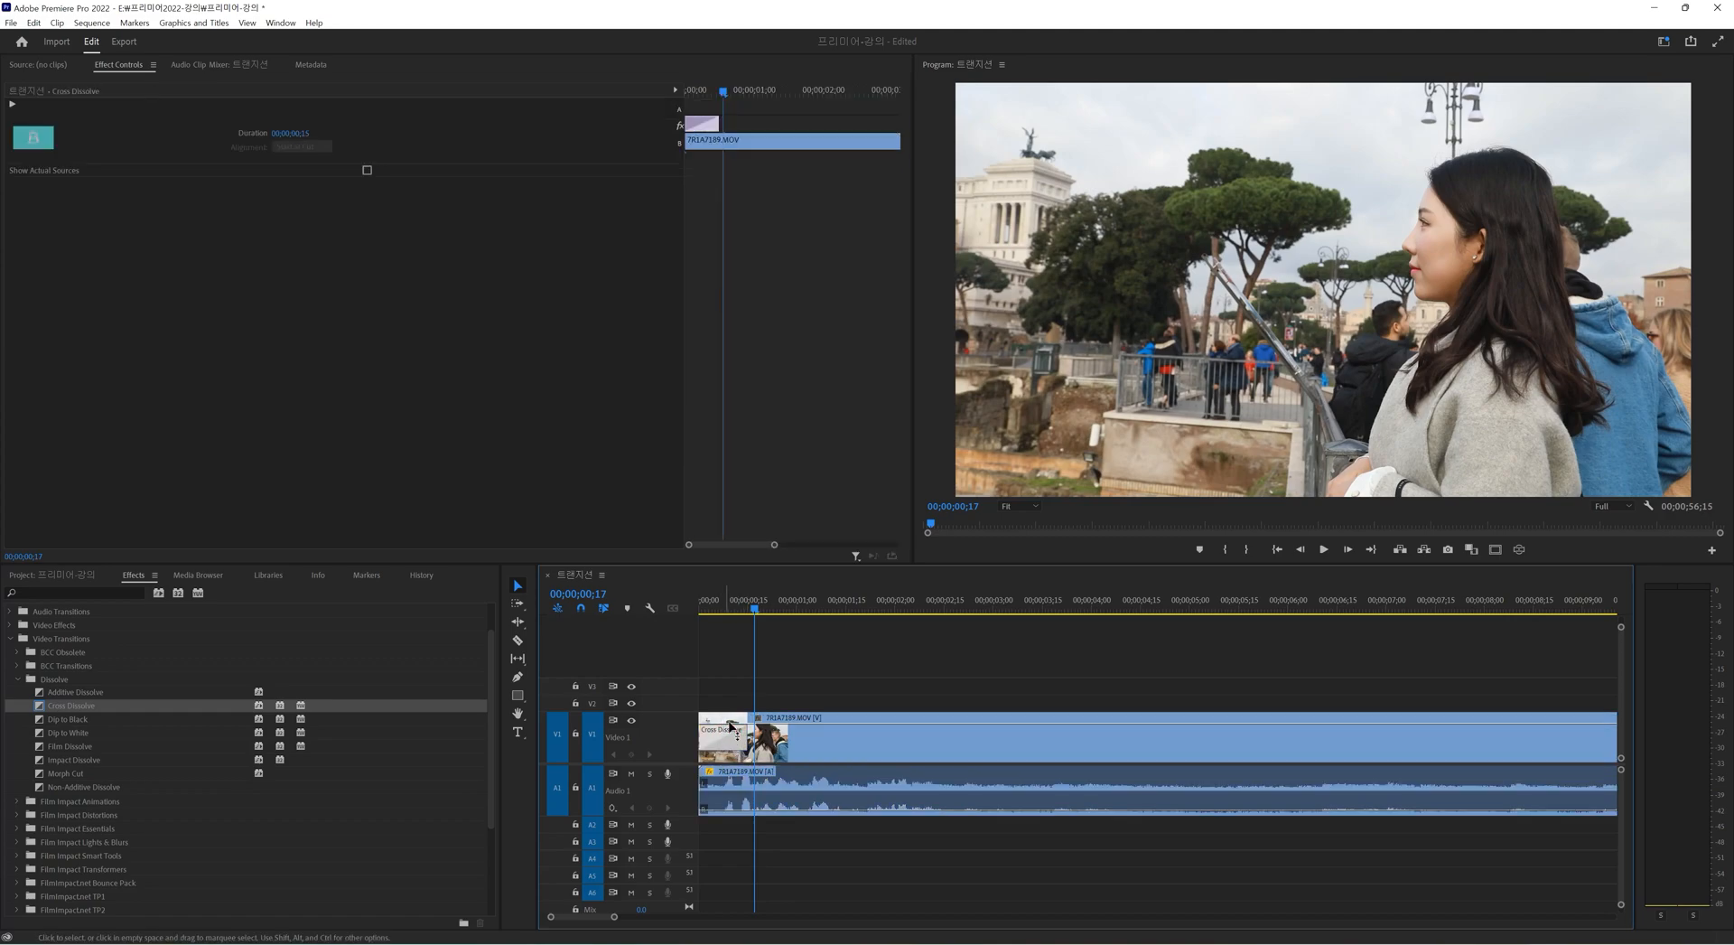
Lengthen the Cross Dissolve at the first clip's start to about 1 second 13 frames, play it from the beginning and scrub it.
drag(743, 747, 838, 747)
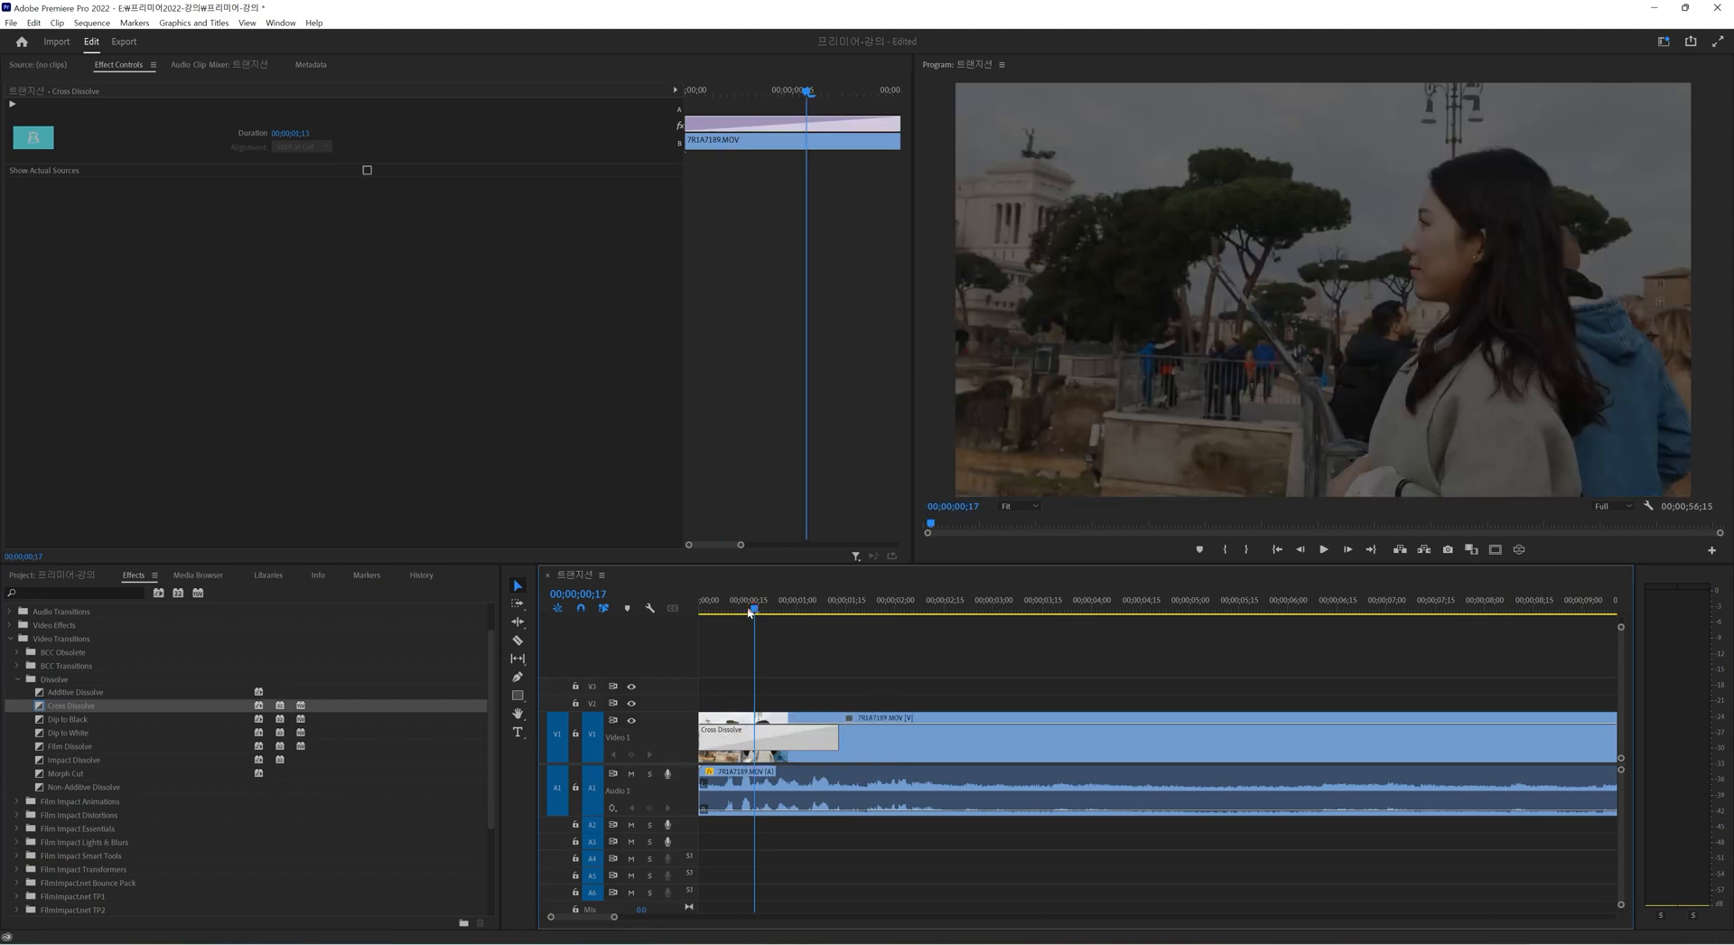
click(771, 645)
key(Home)
key(space)
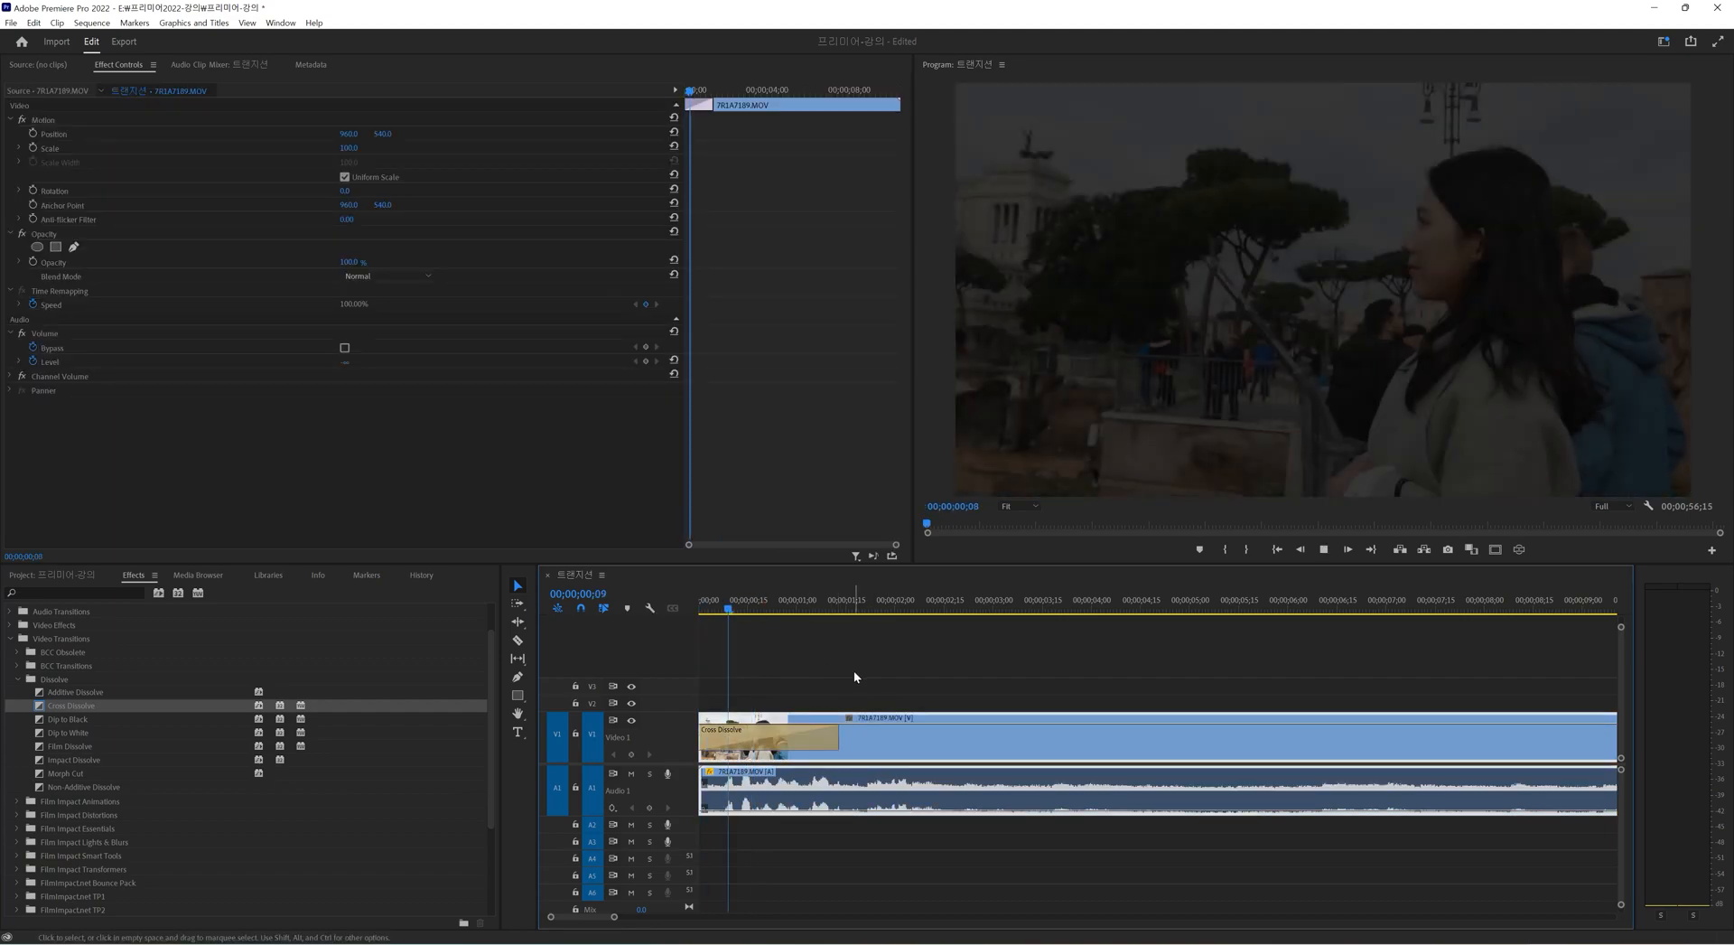
key(space)
drag(823, 610, 768, 619)
Stretch the opening Cross Dissolve to about 3.7 seconds and play the sequence from its start.
drag(841, 742, 1062, 744)
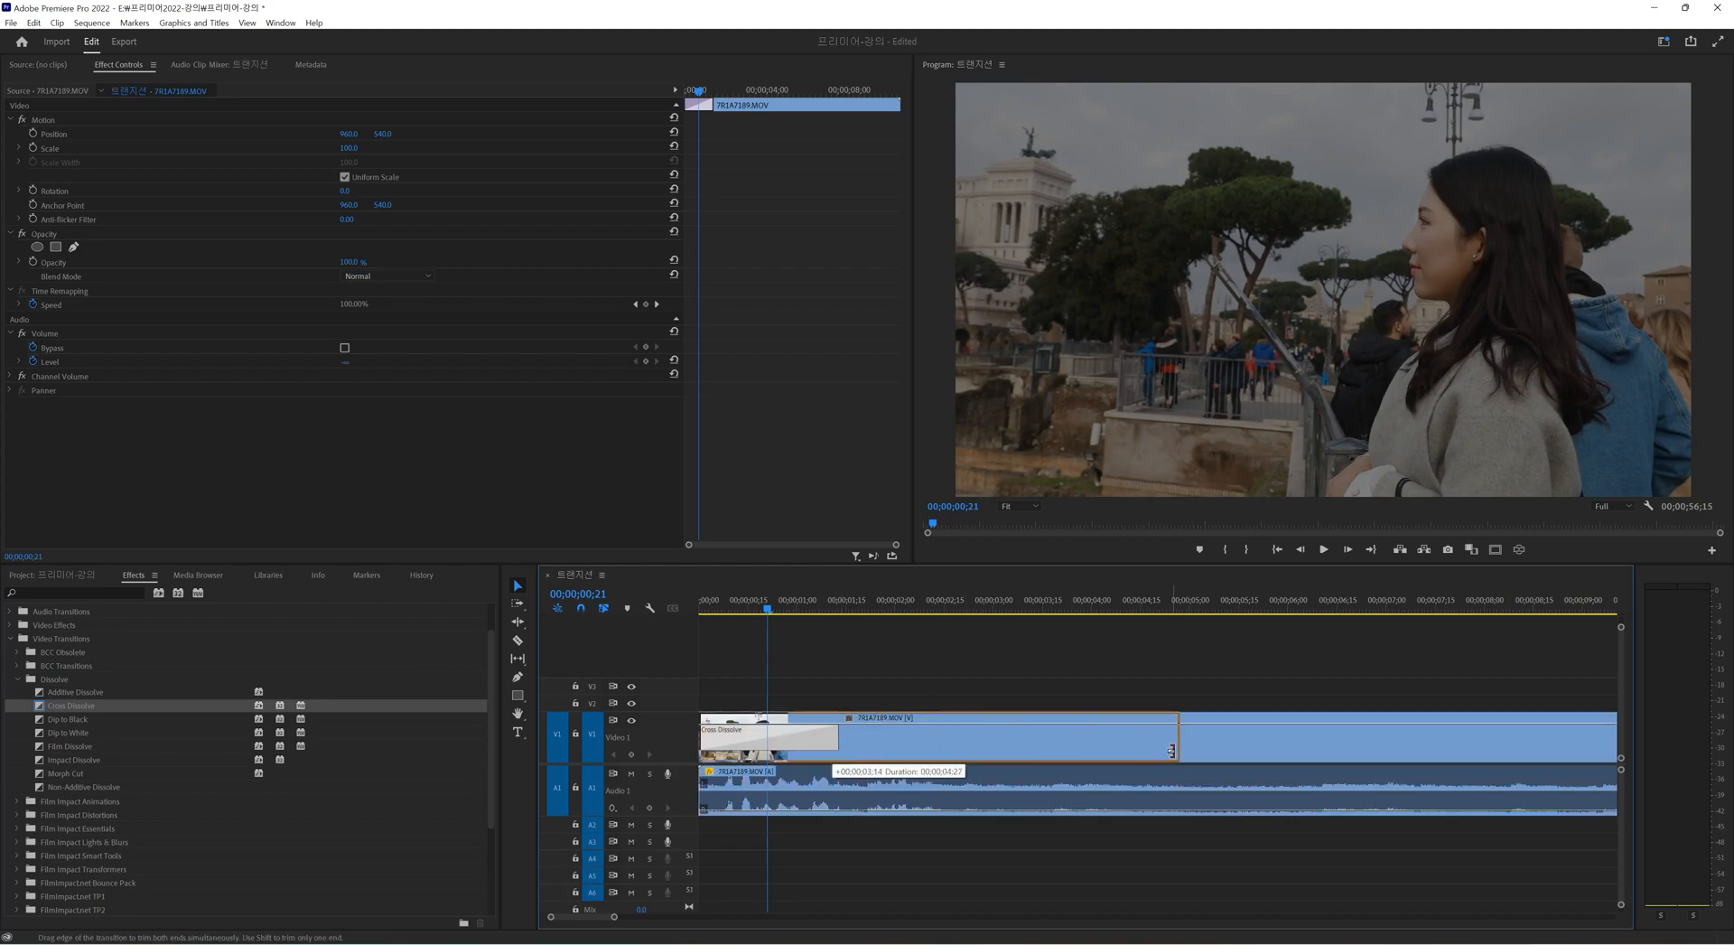
click(762, 643)
key(Home)
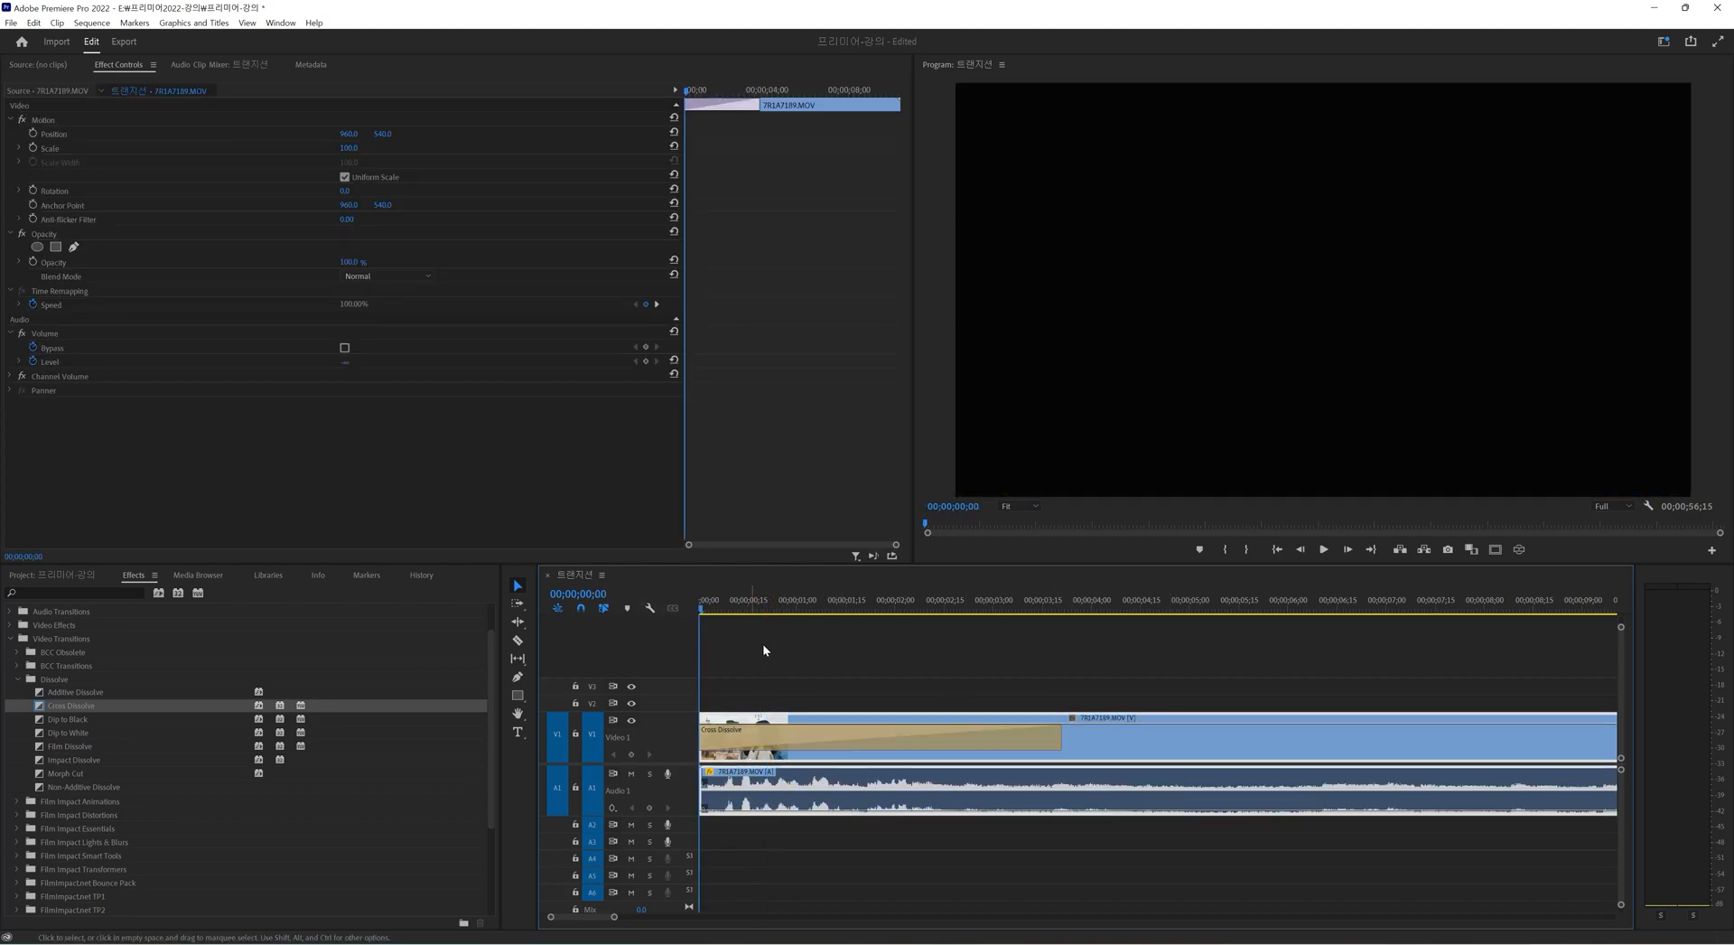
key(space)
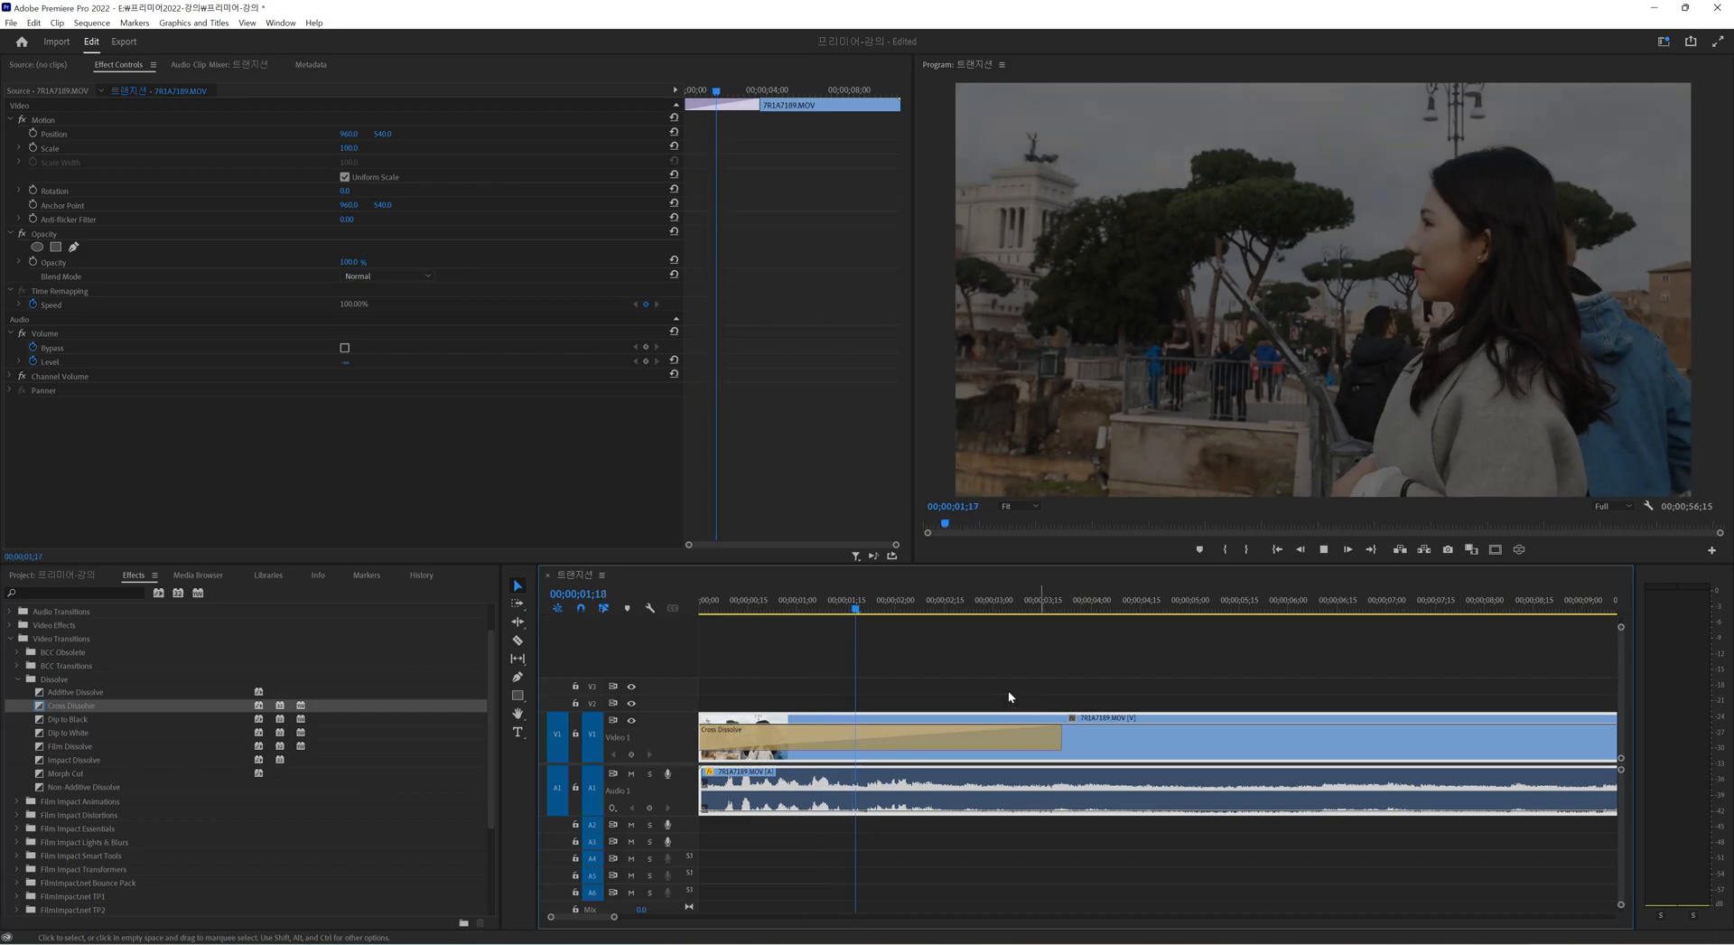
key(space)
Shorten the opening Cross Dissolve to about 15 frames and replay the fade from the sequence start.
drag(1055, 735, 748, 736)
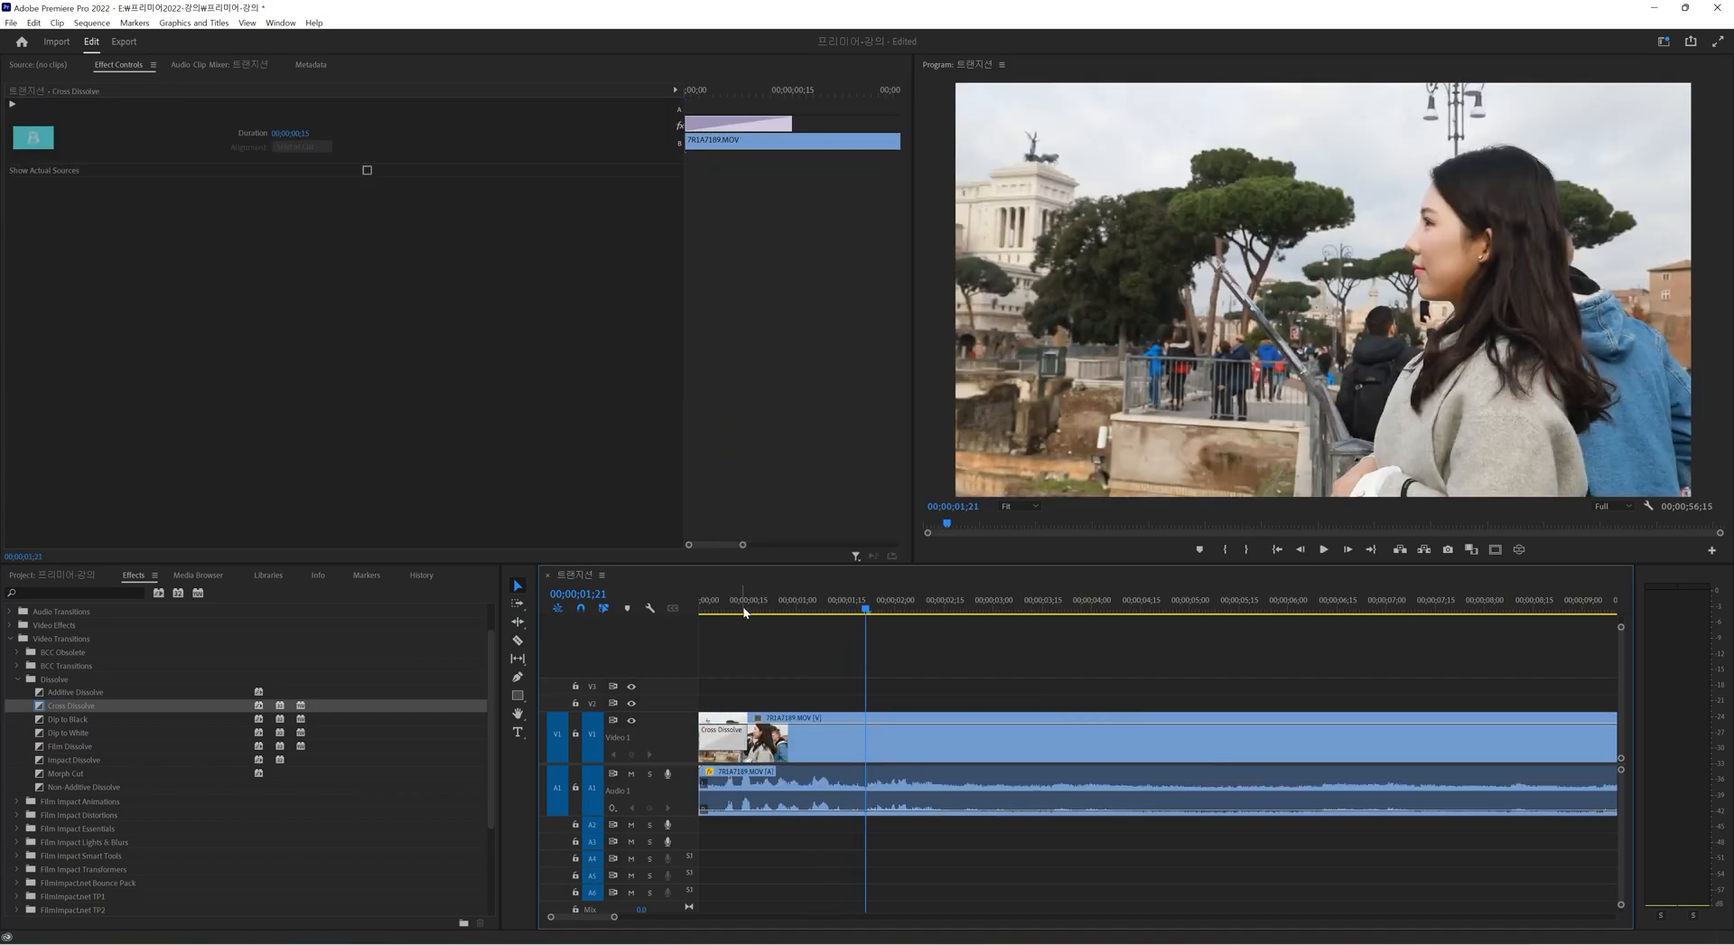
click(675, 615)
key(Home)
key(space)
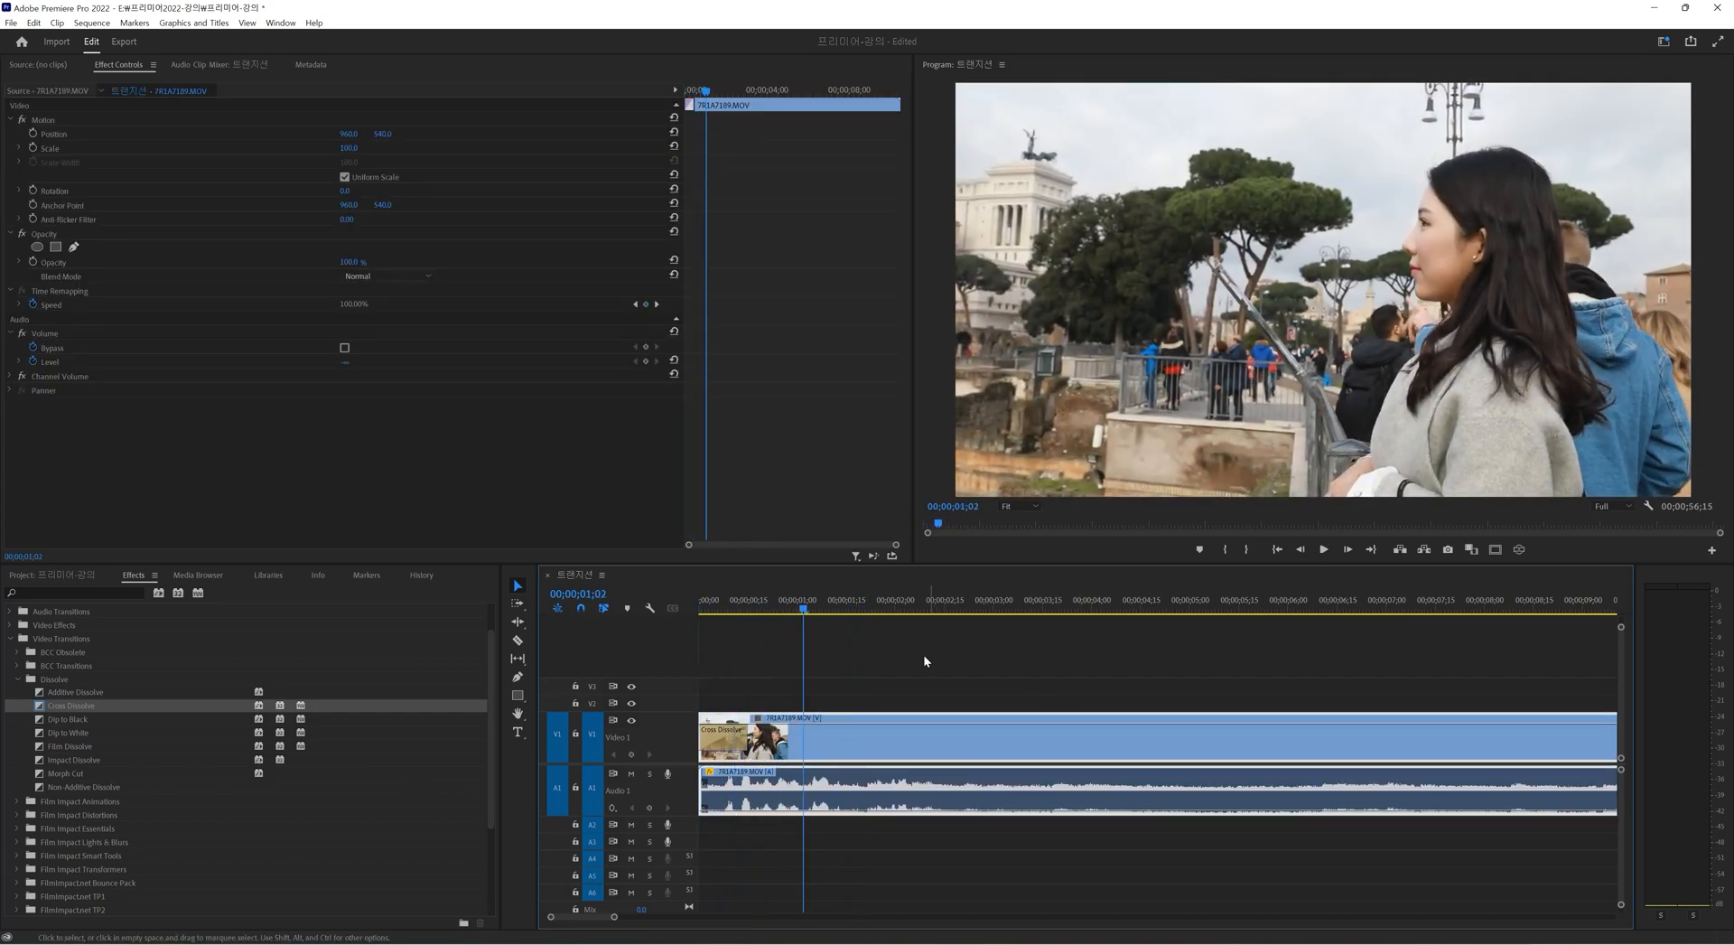
Set the opening Cross Dissolve's duration to 20 frames through its duration dialog and play it from the start.
double_click(728, 741)
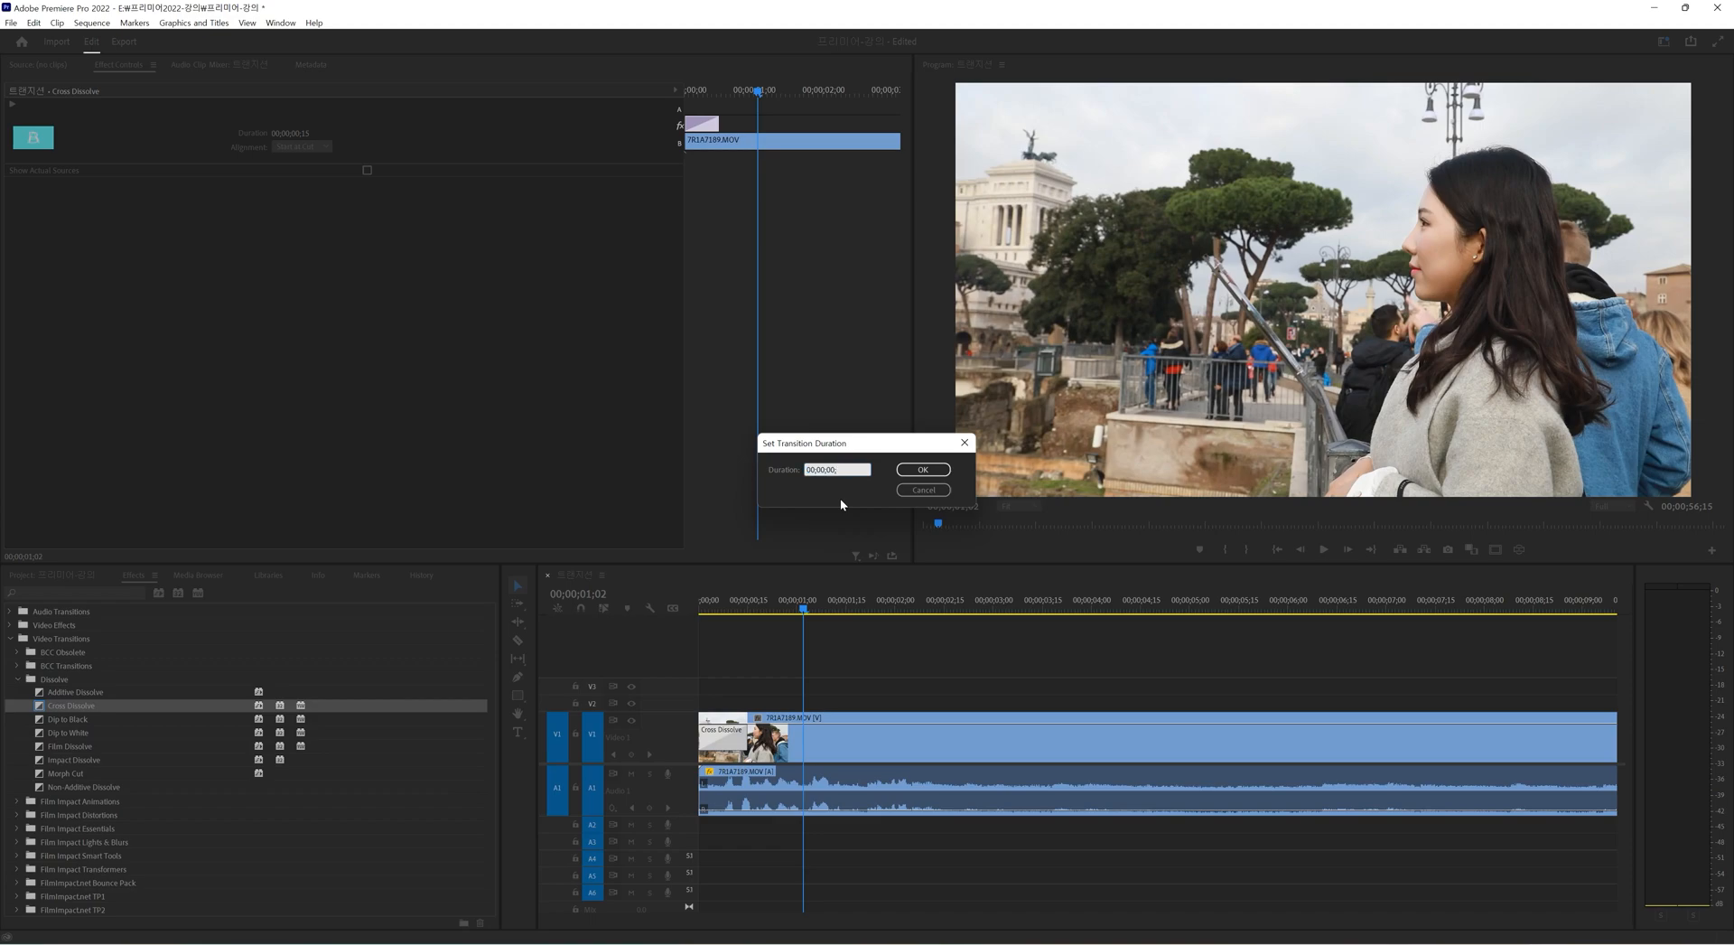
key(Return)
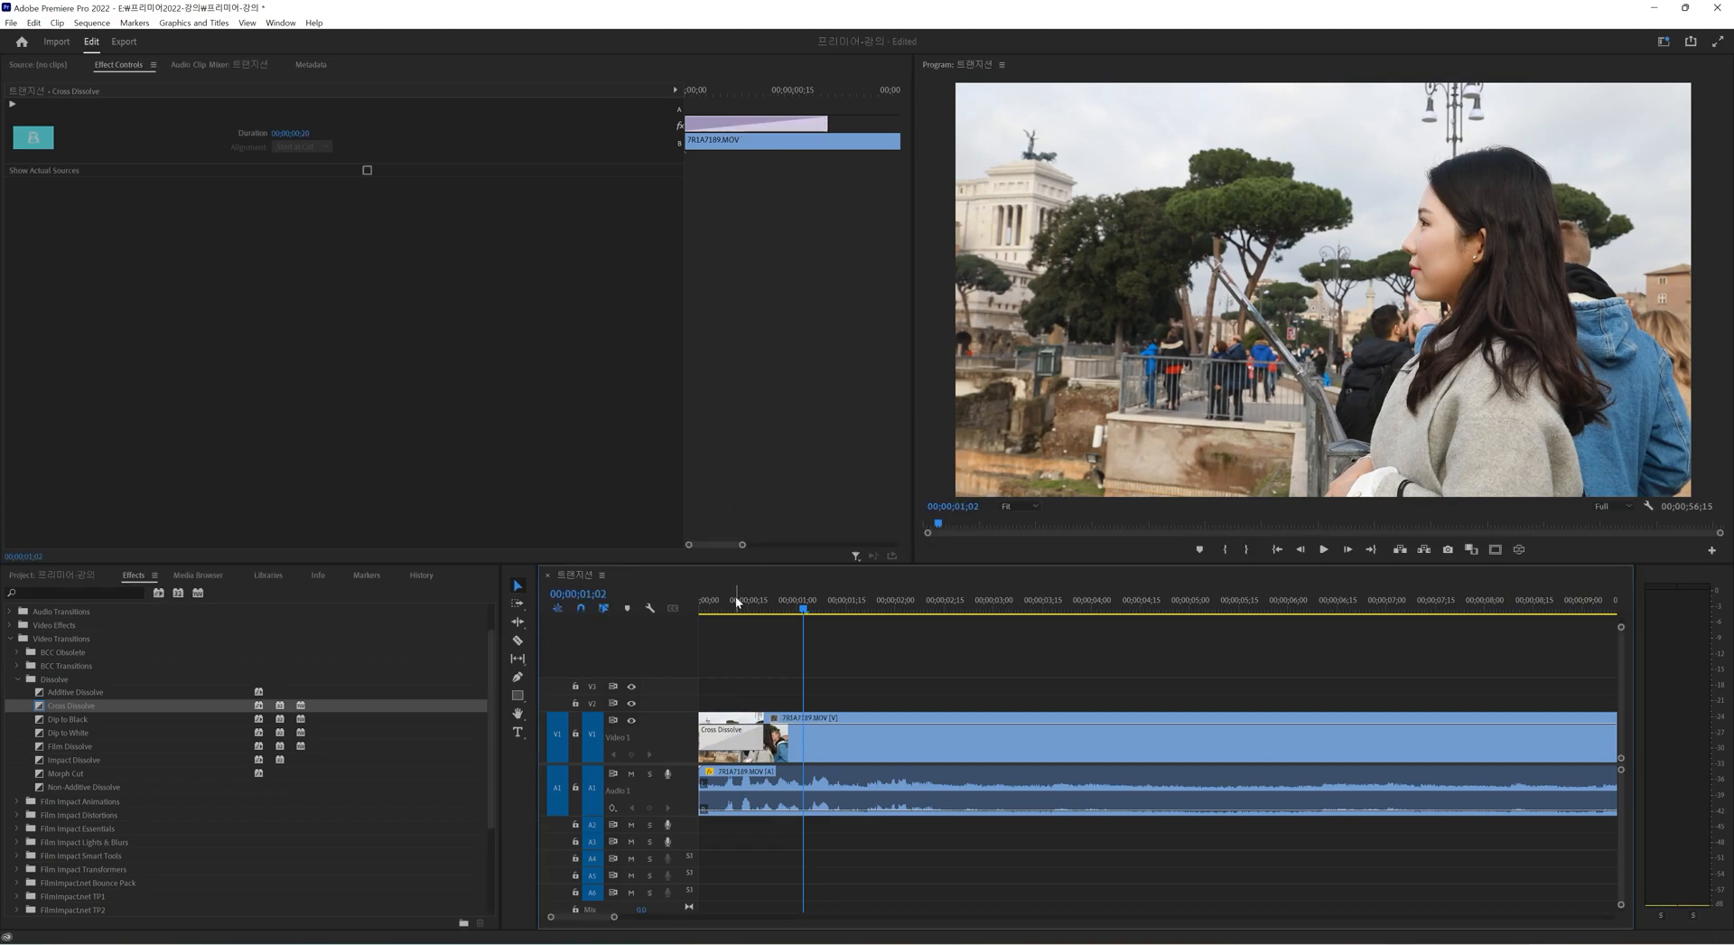
key(Home)
key(space)
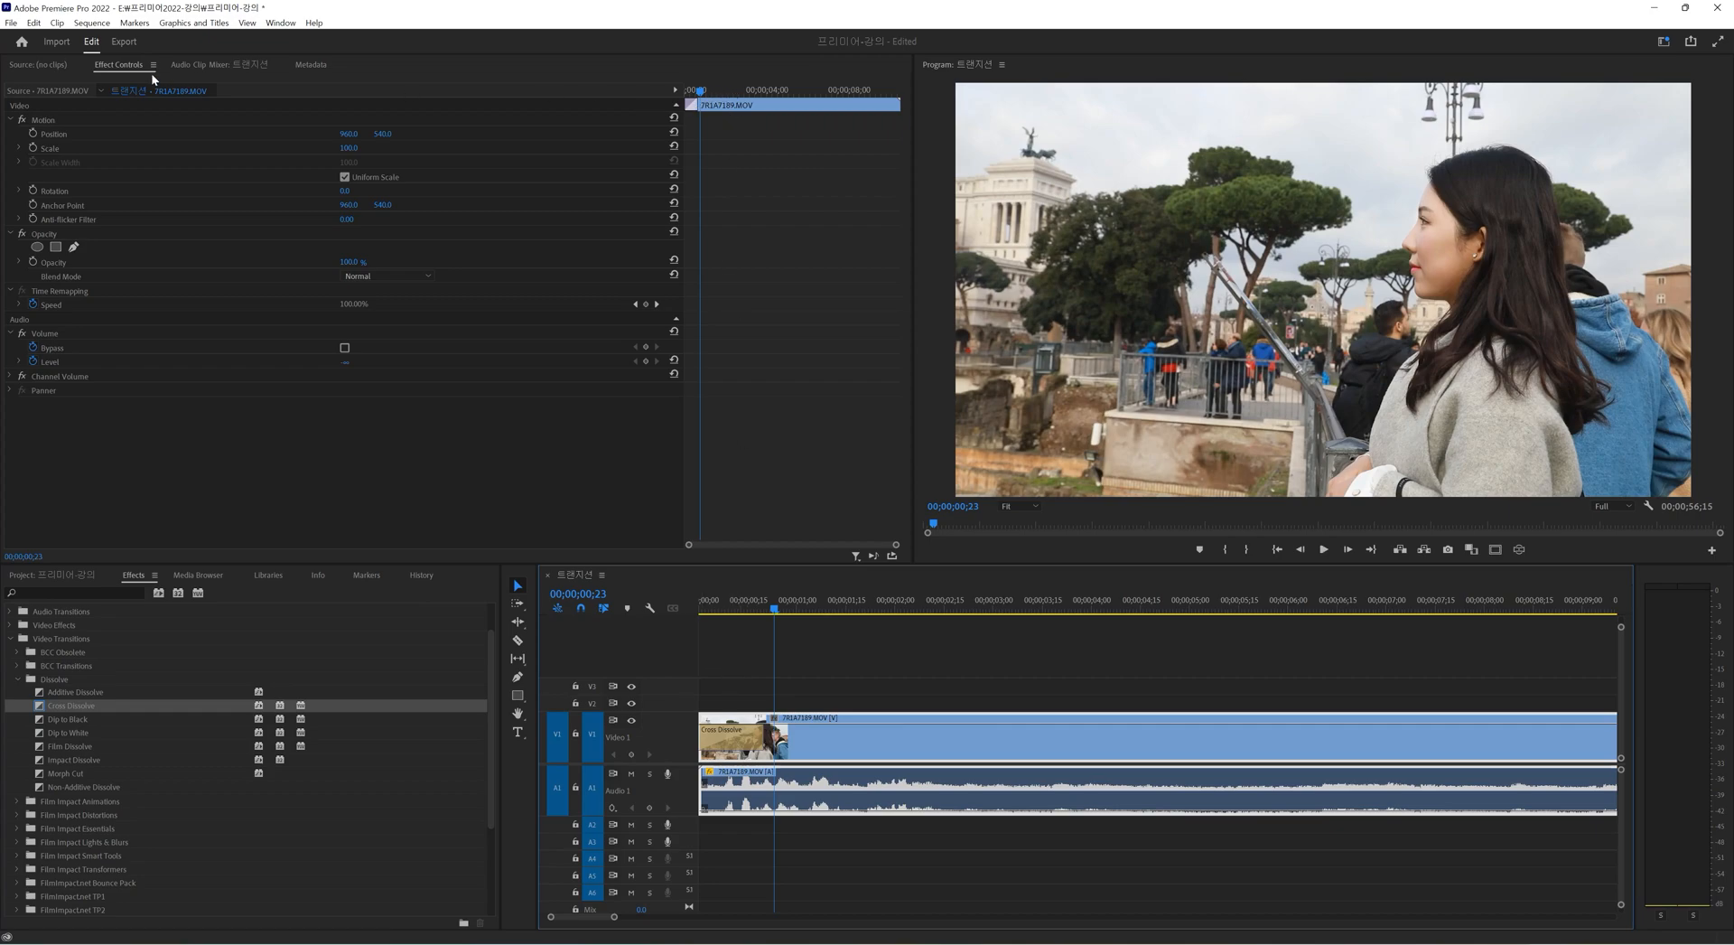
Select the opening Cross Dissolve and extend its end in Effect Controls to about 1 second 26 frames.
click(695, 91)
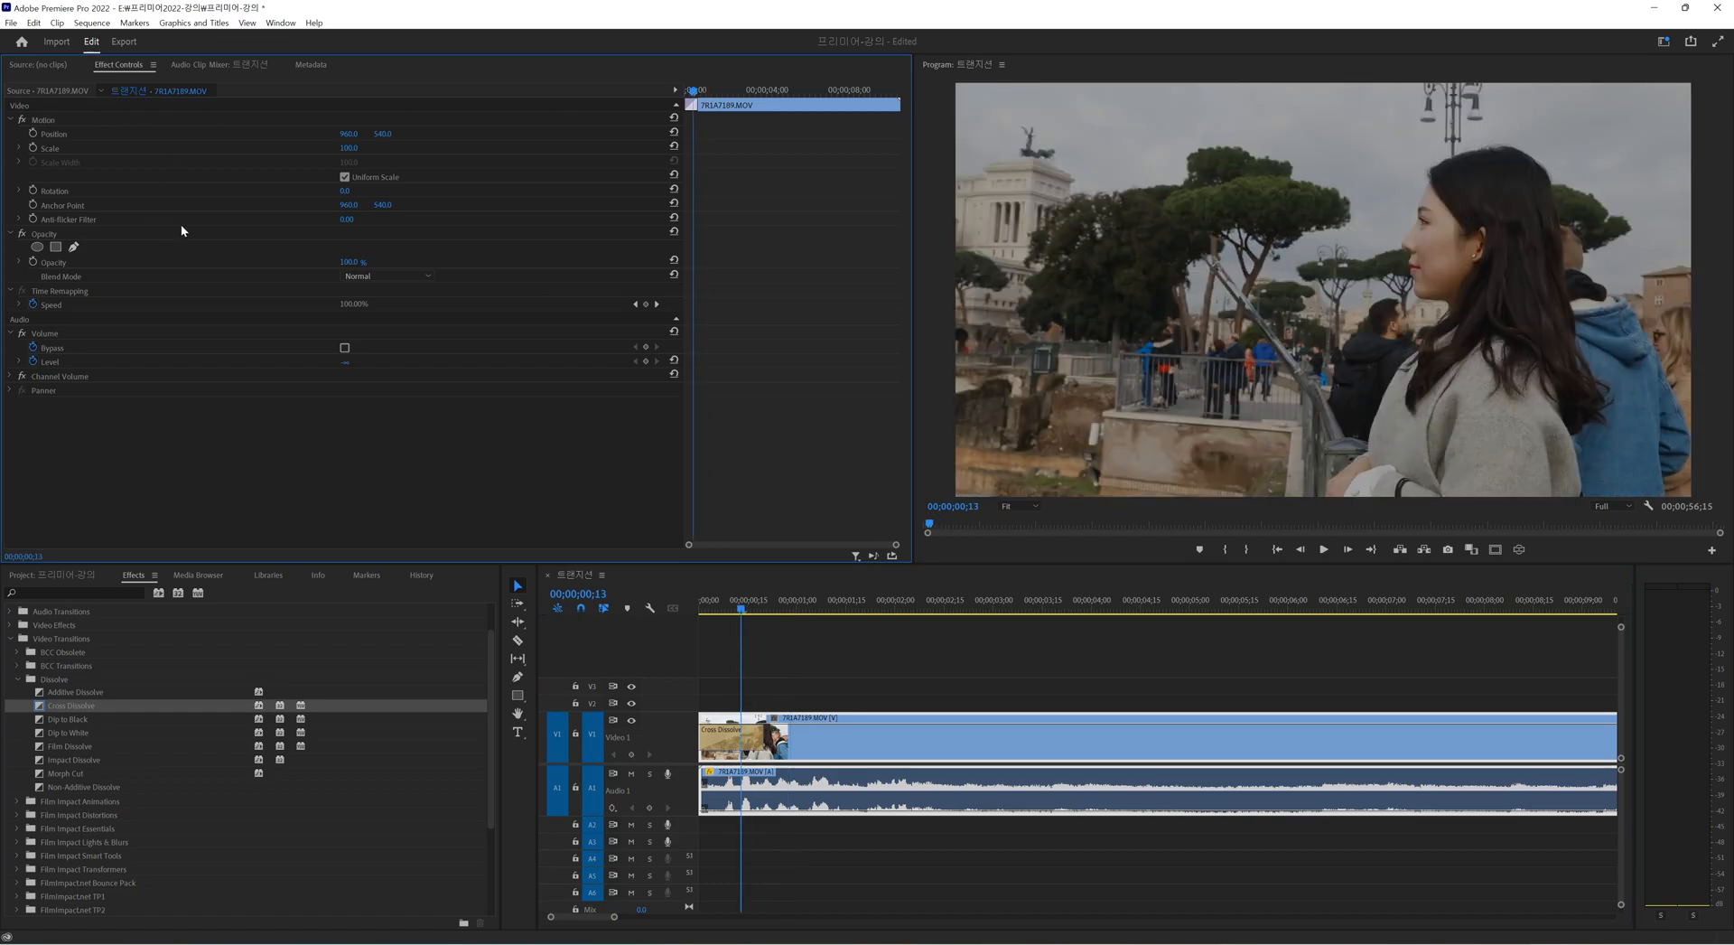
click(721, 733)
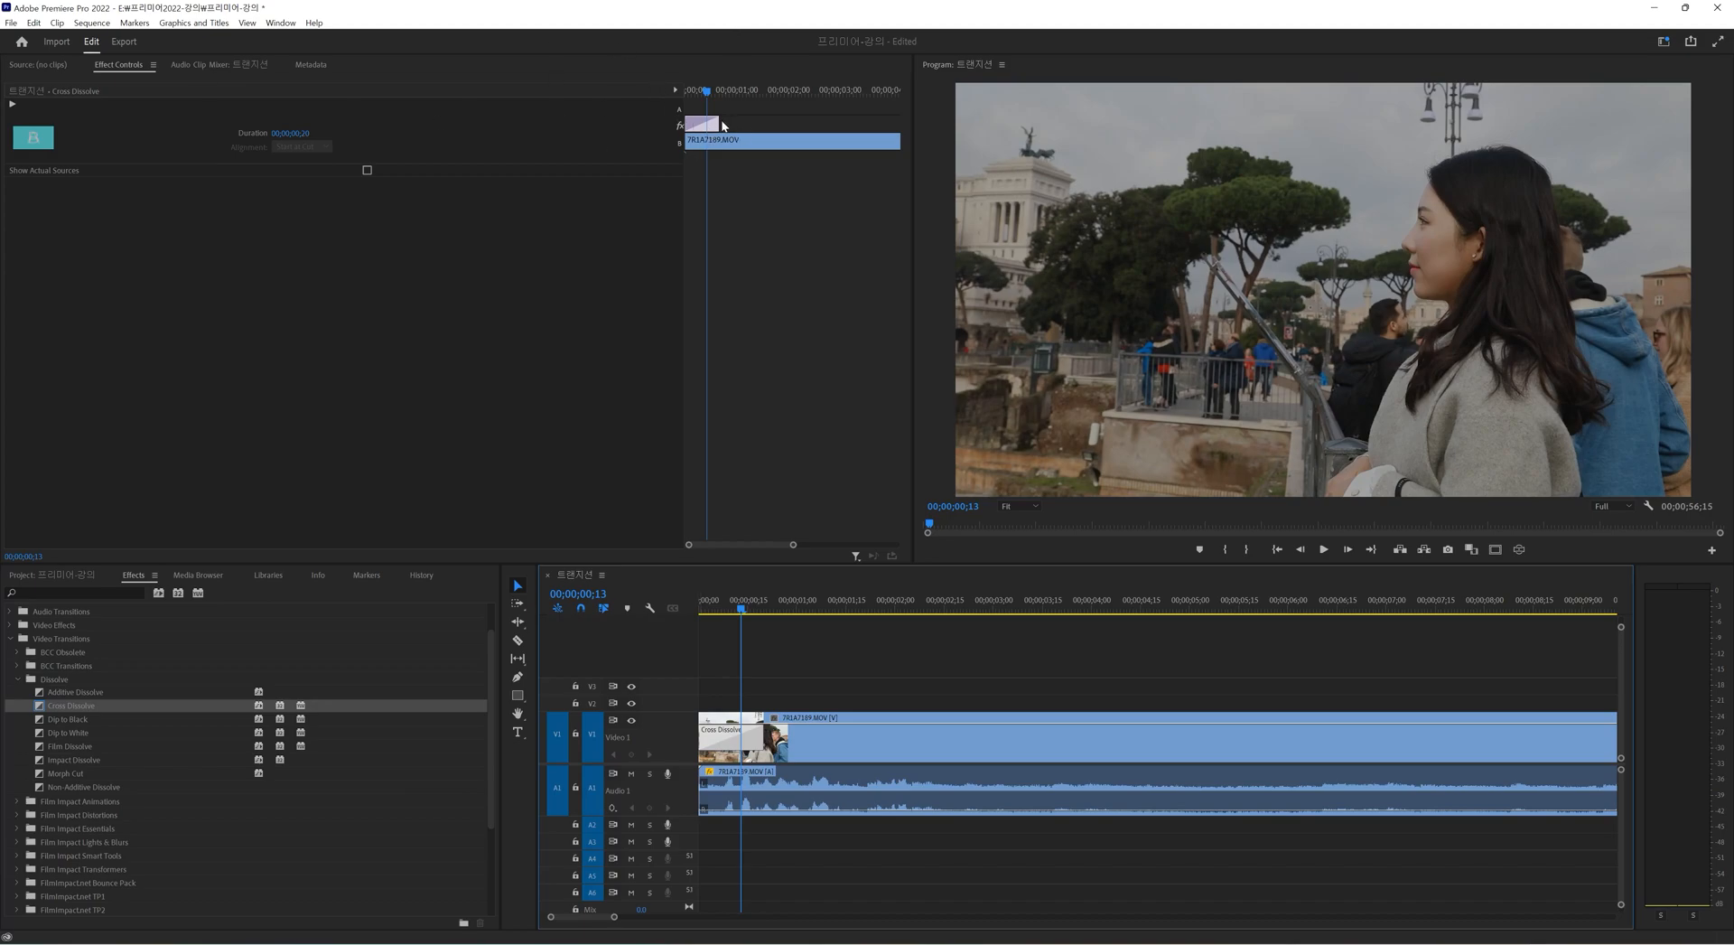
drag(721, 125, 823, 118)
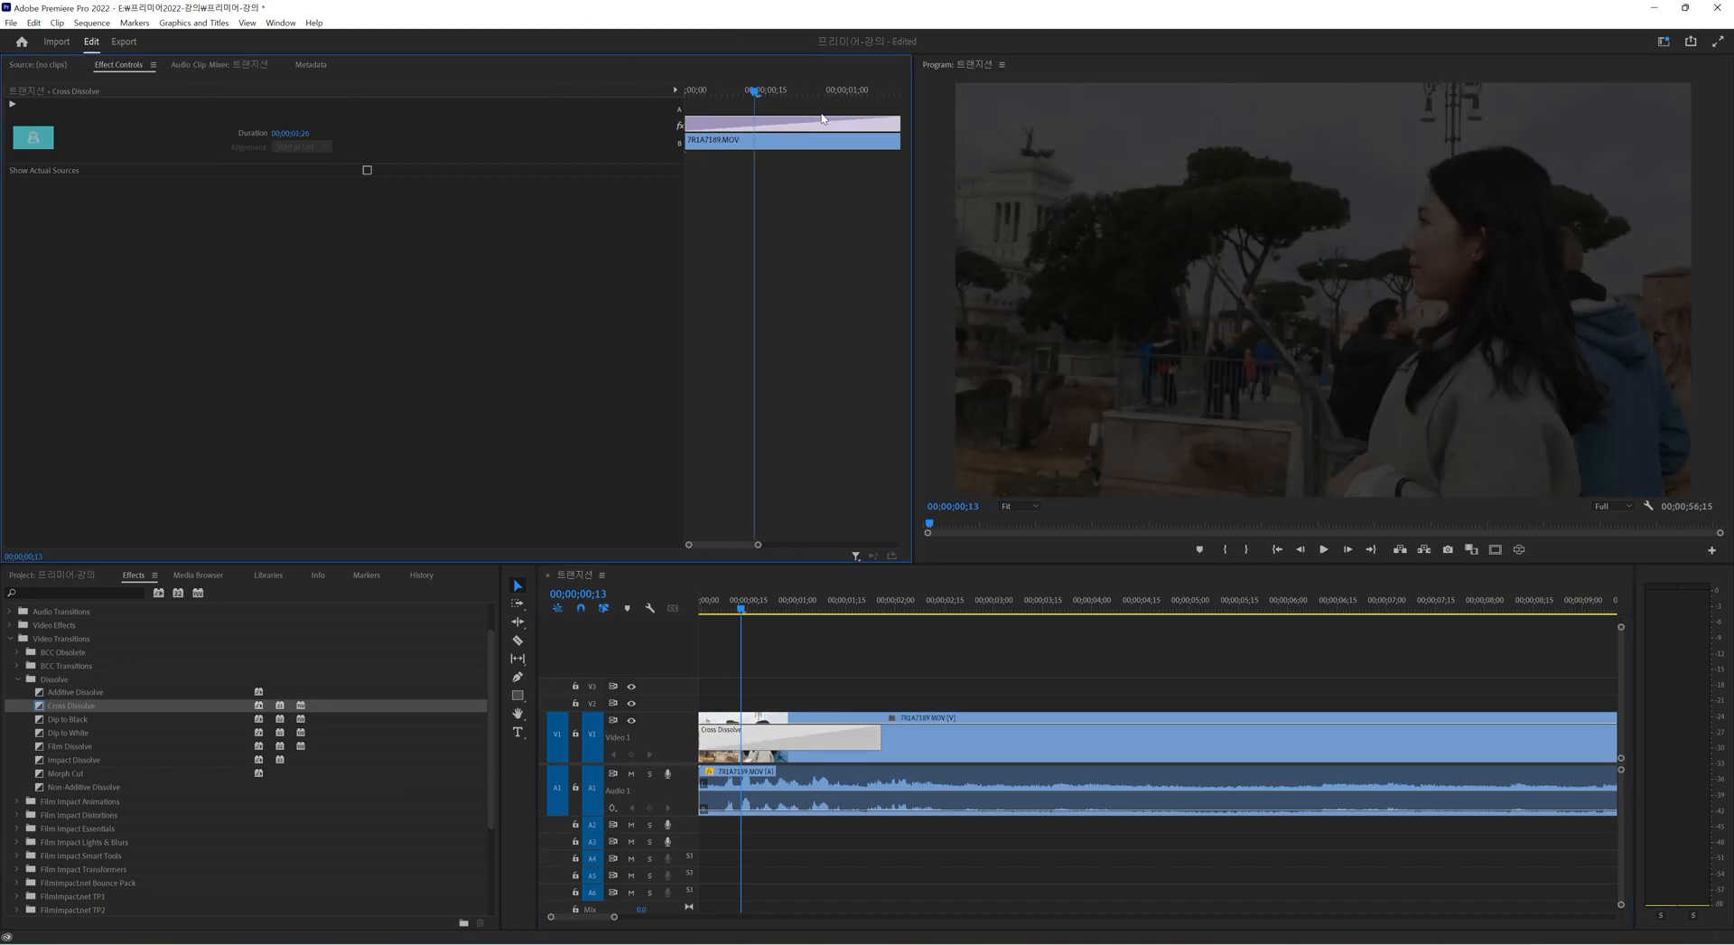
Reselect the opening Cross Dissolve and trim it in Effect Controls to about 23 frames.
click(760, 96)
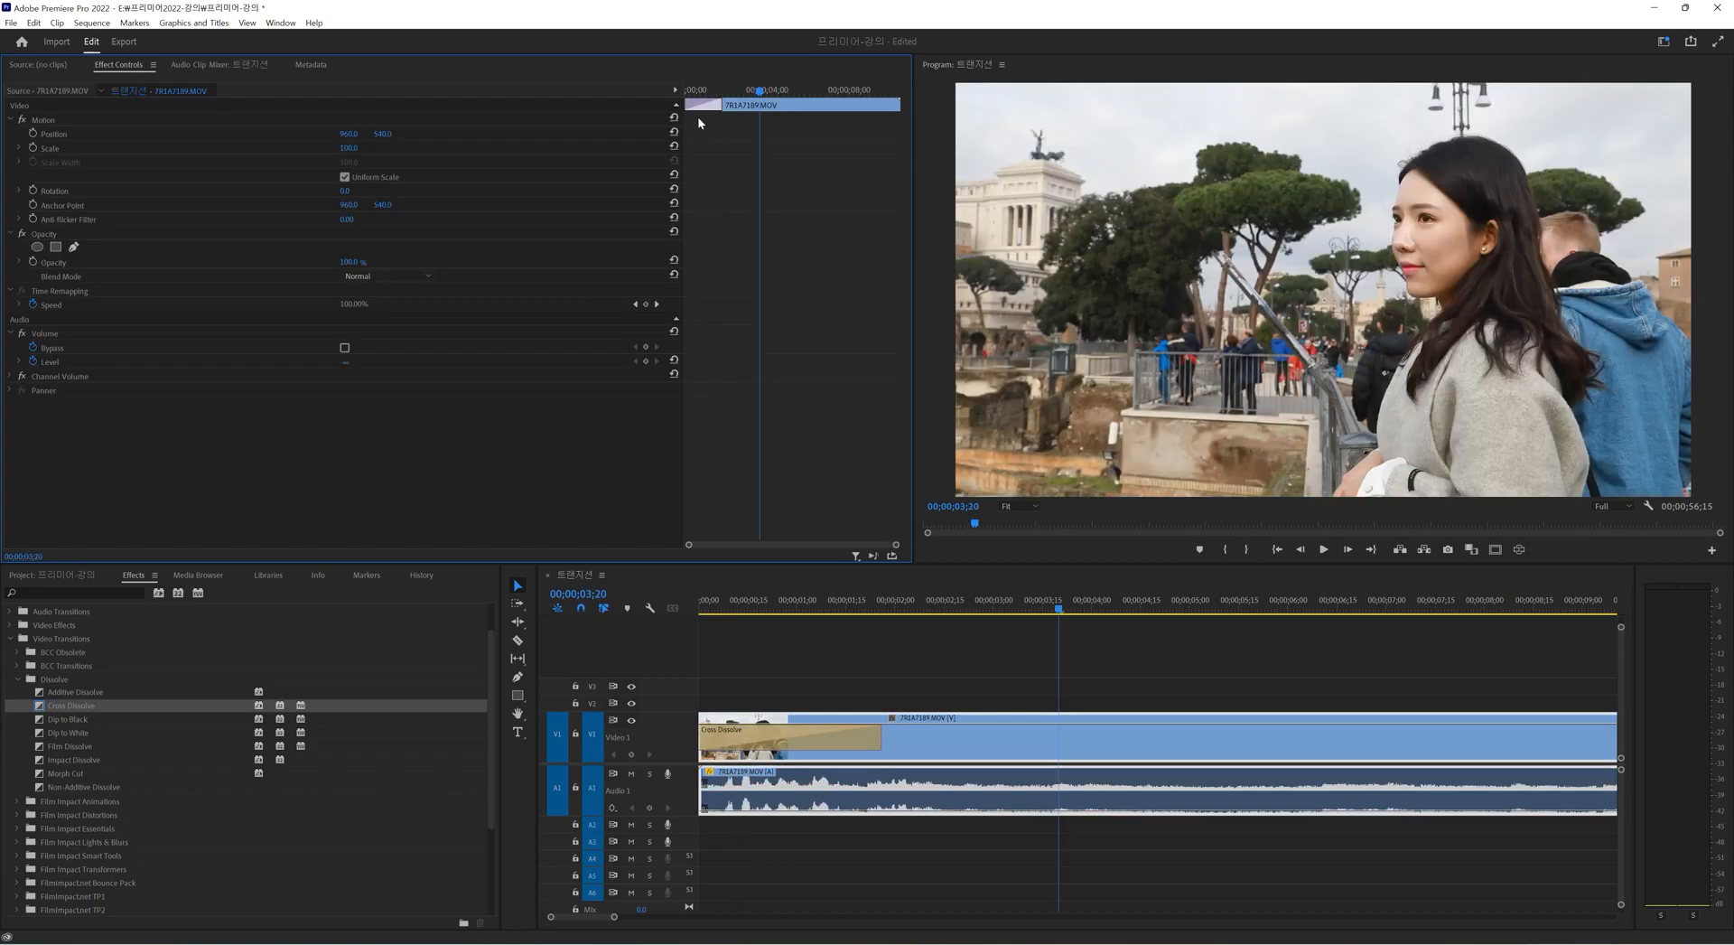
click(701, 106)
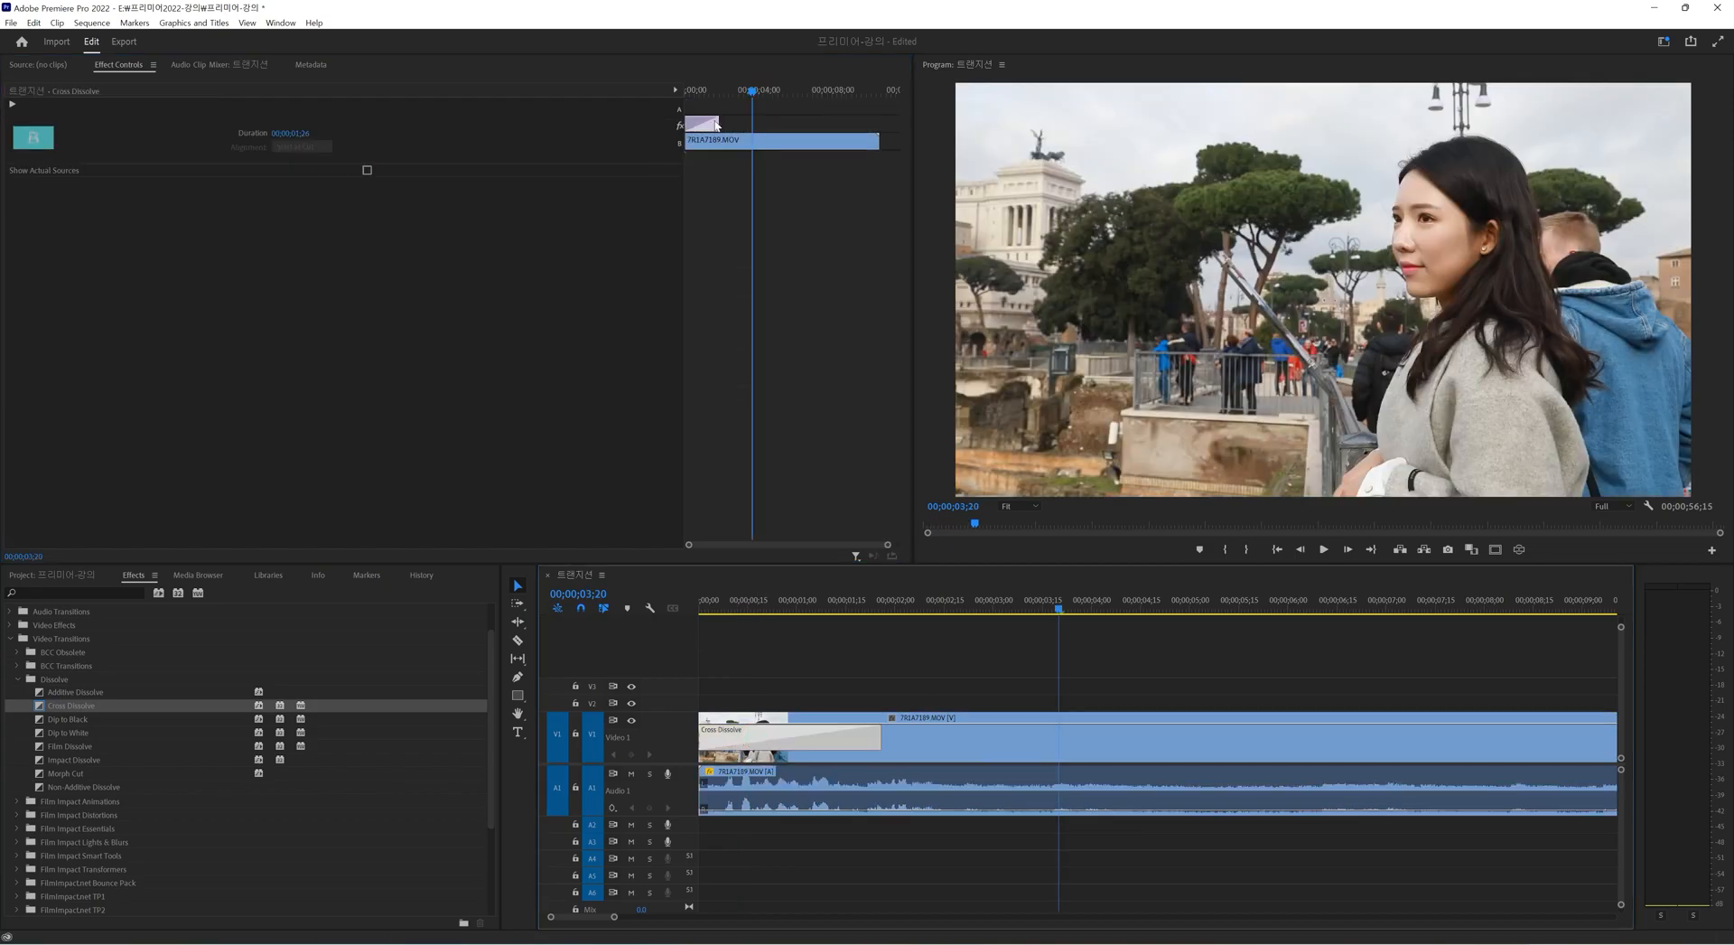
drag(717, 125, 698, 124)
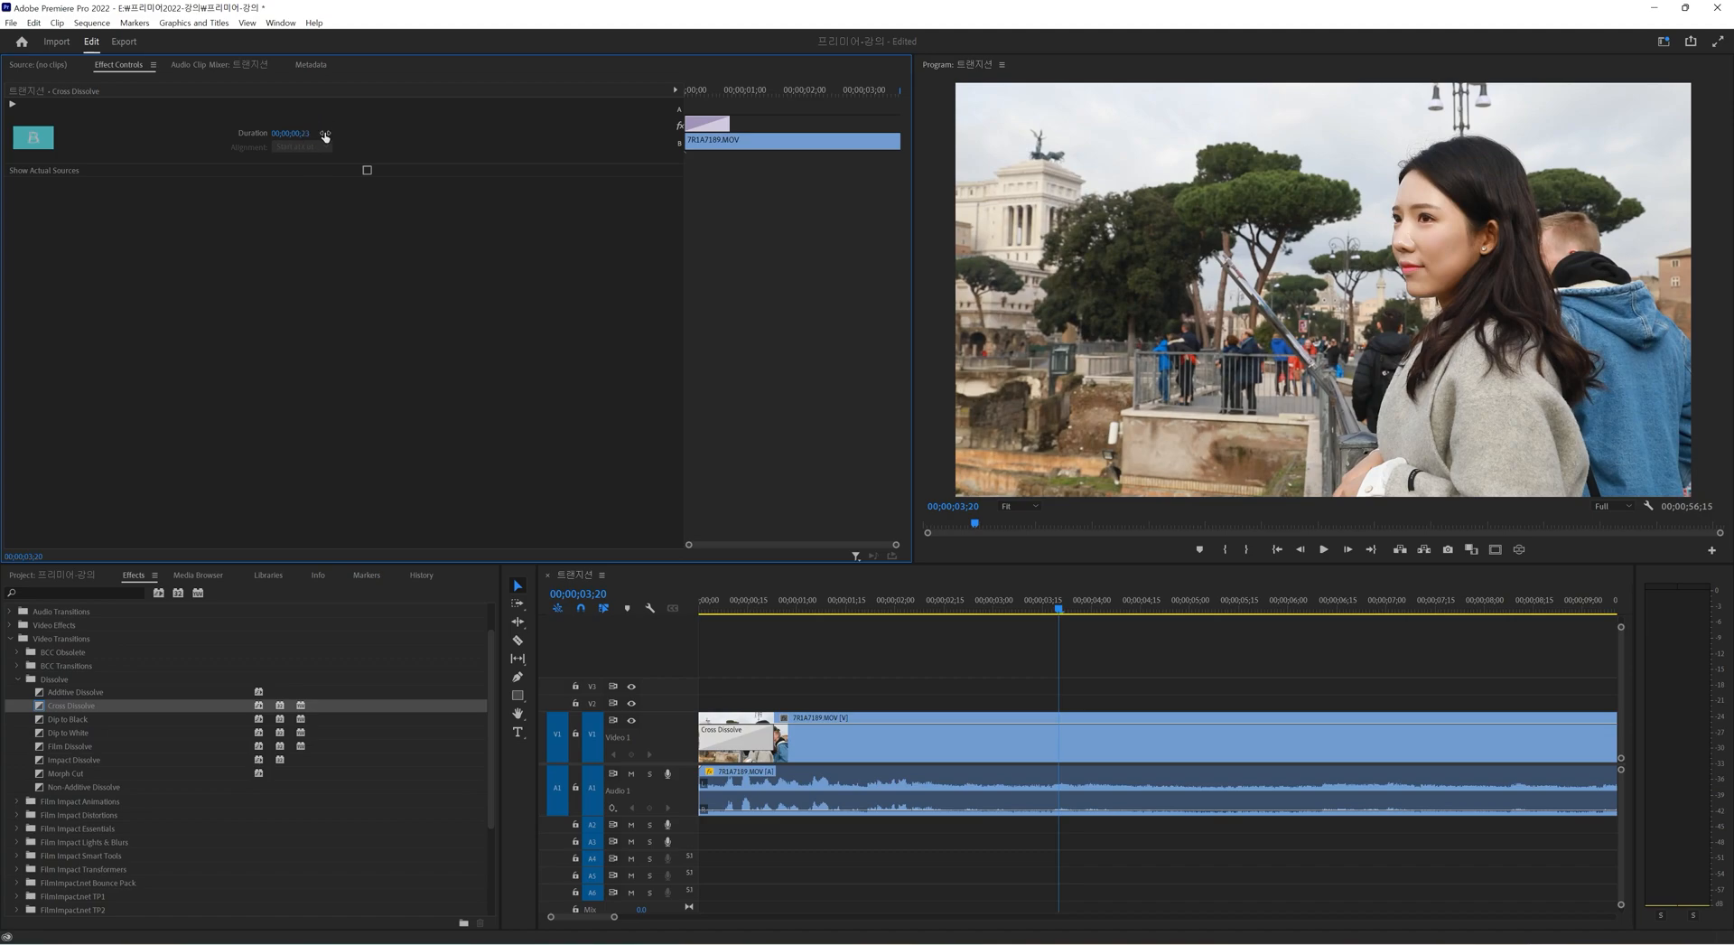
Set the opening Cross Dissolve's duration value to 15 frames in Effect Controls and preview it from the sequence start.
click(308, 133)
text(15)
key(Return)
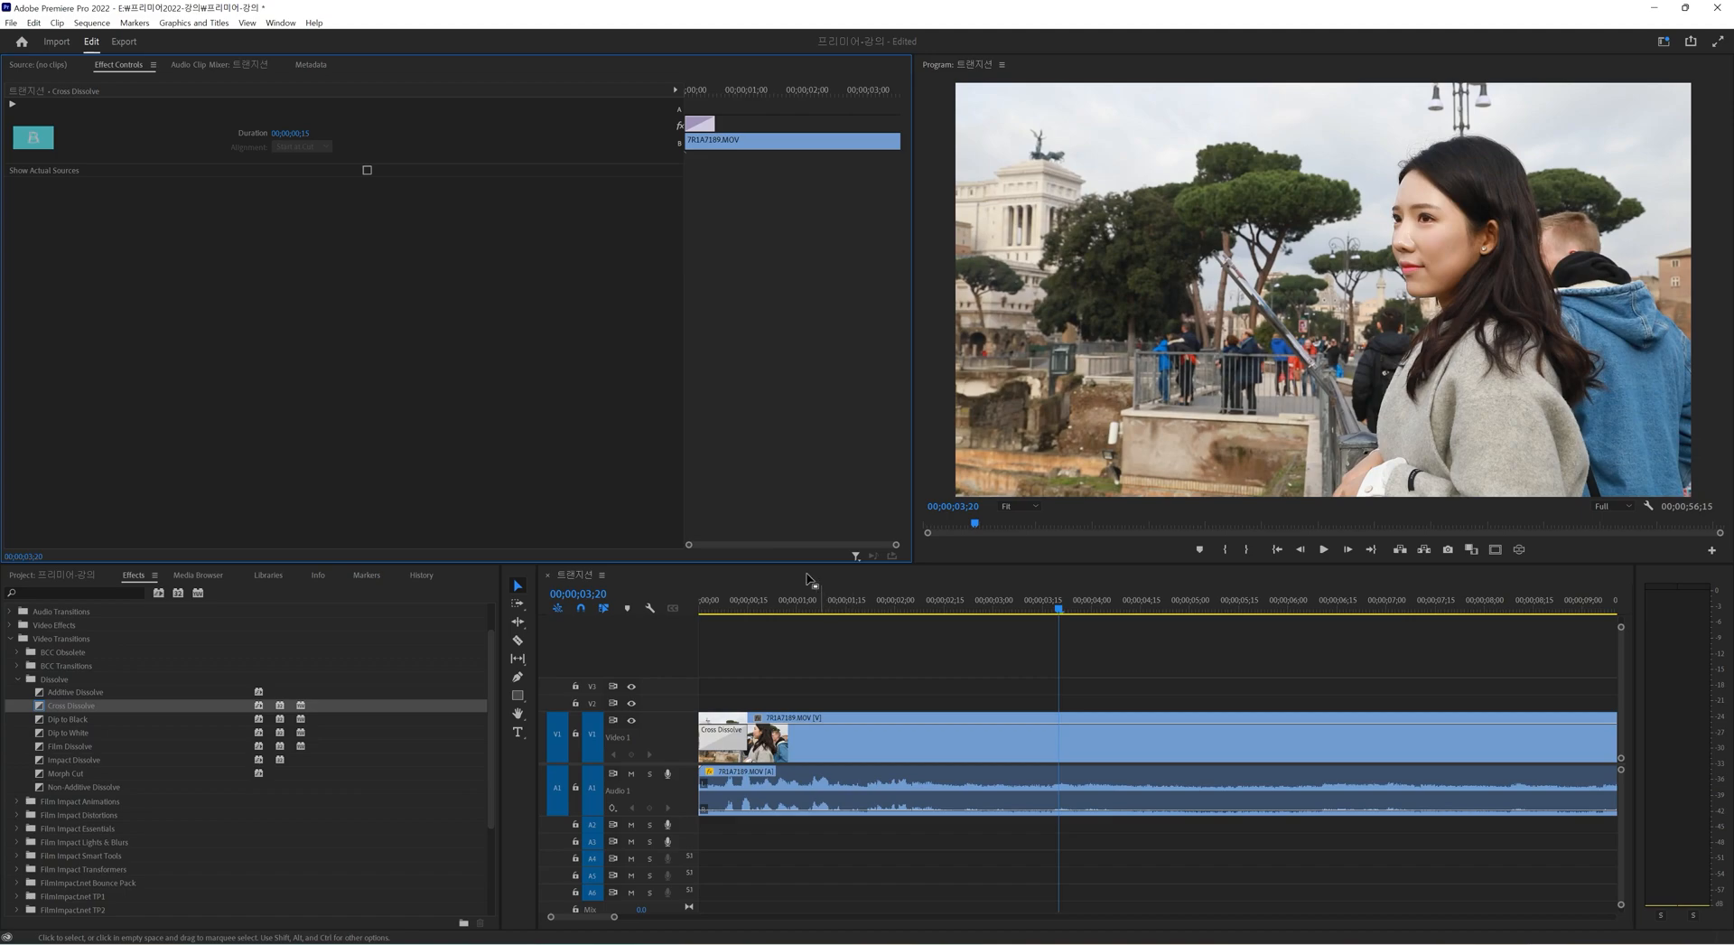
click(751, 604)
key(Home)
key(space)
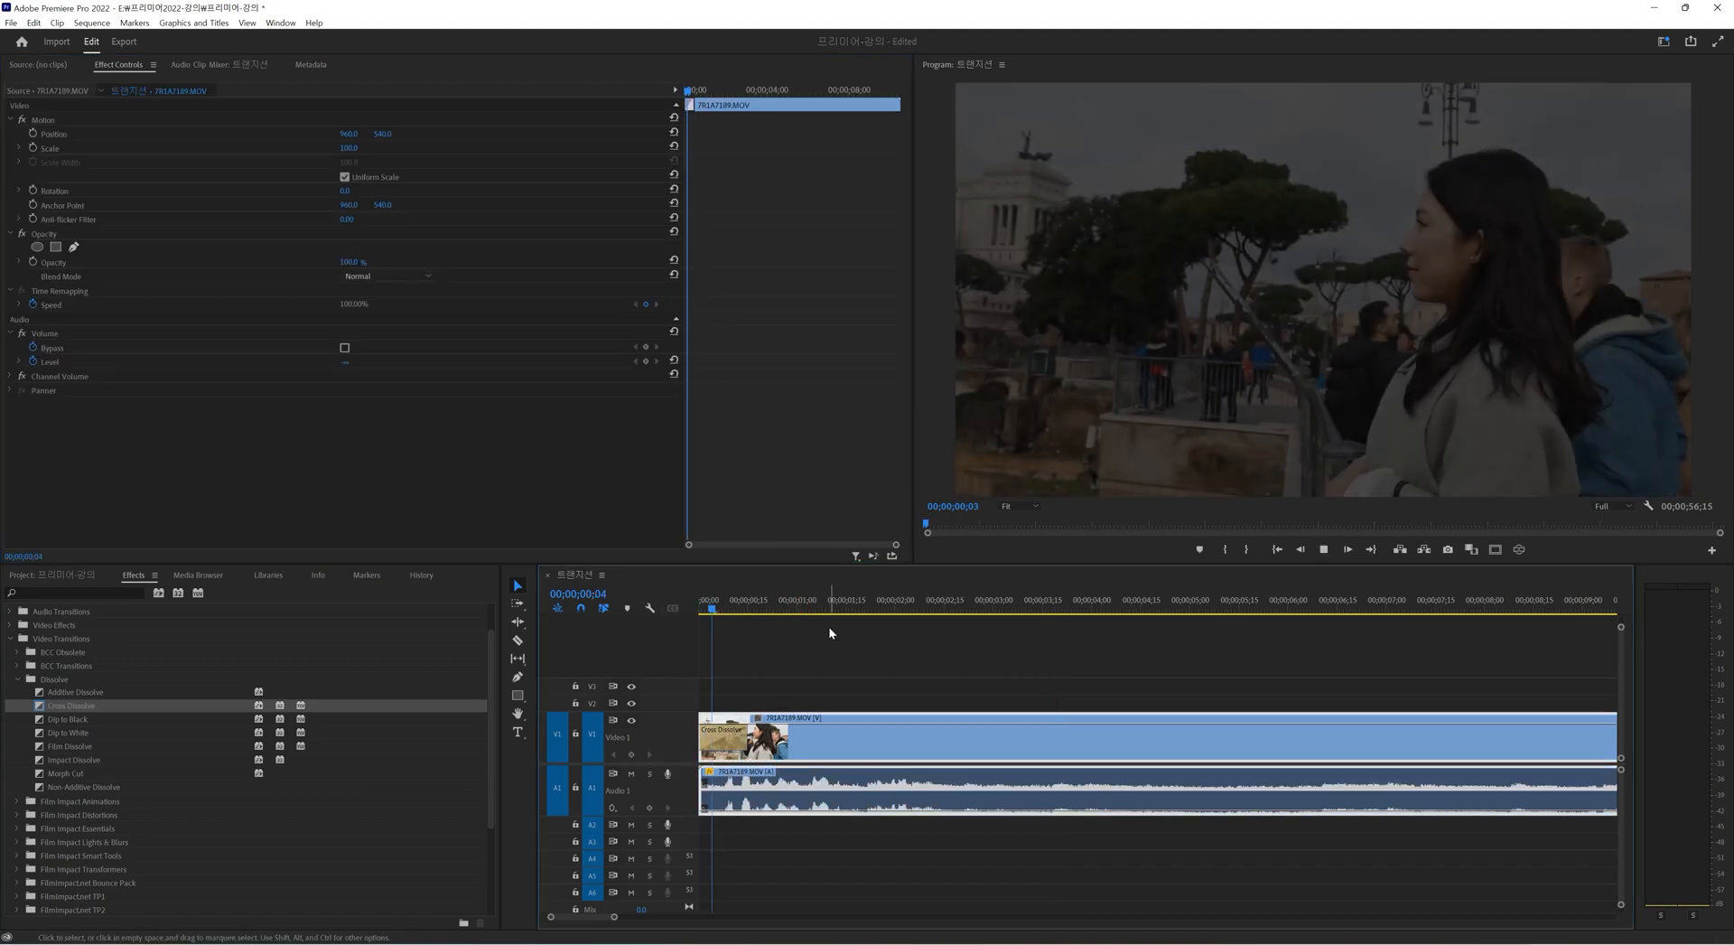
key(space)
Apply a Cross Dissolve to the end of the first clip on V1.
key(minus)
key(minus)
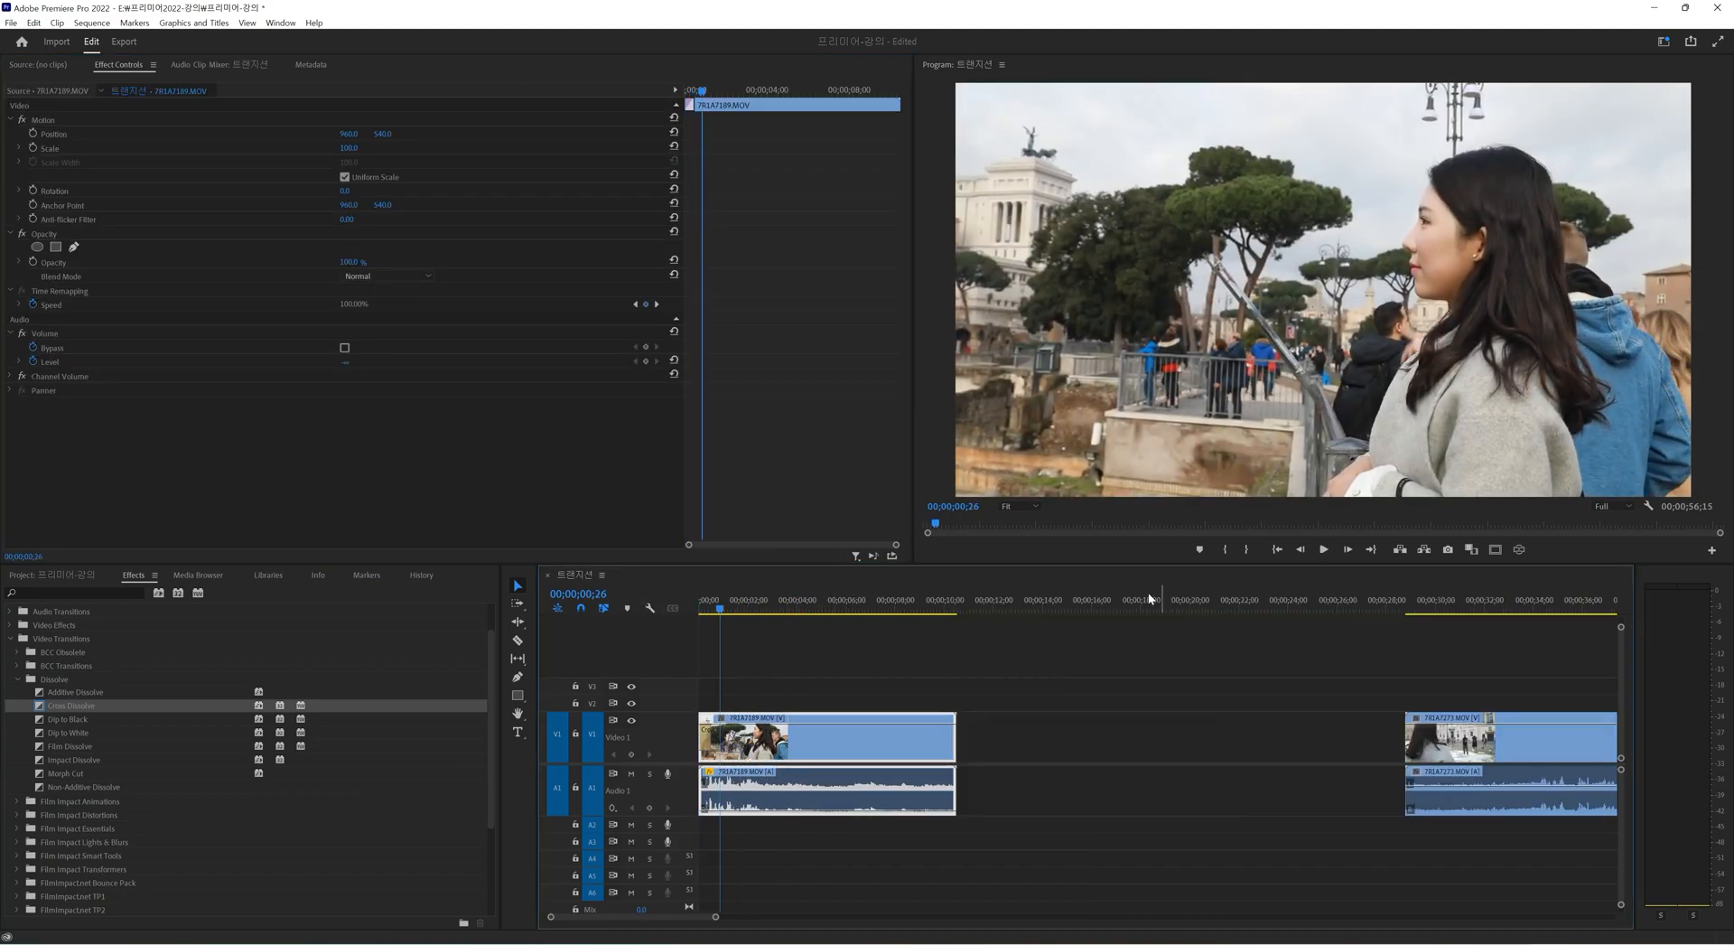
drag(906, 603, 939, 605)
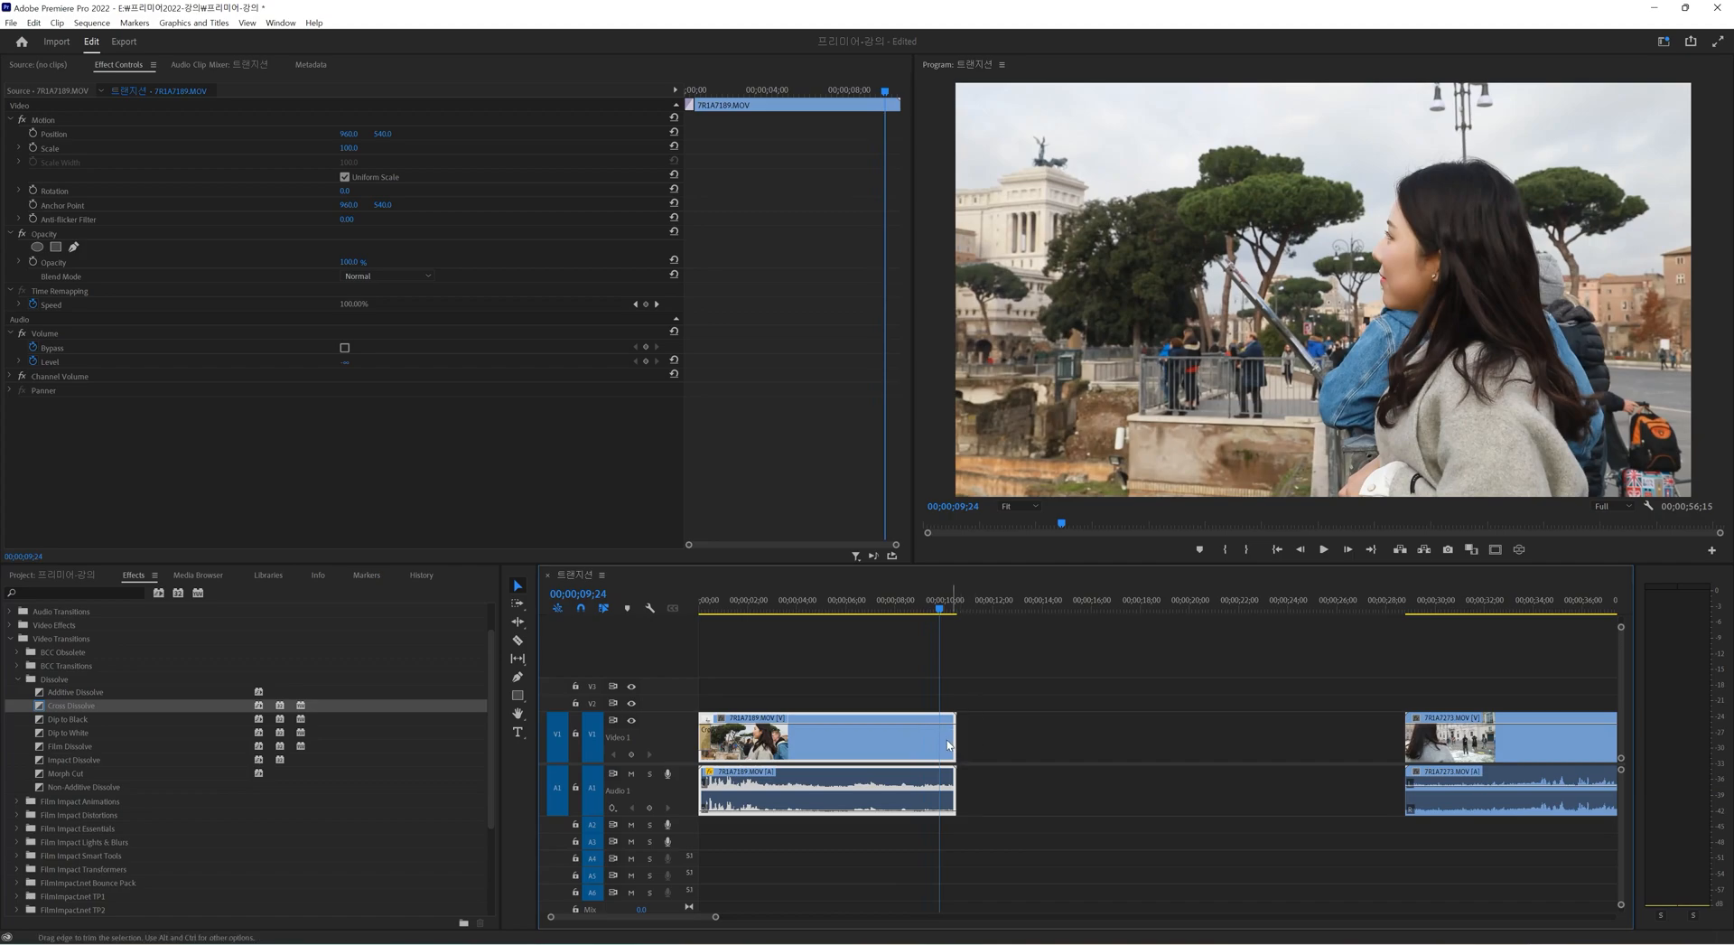
key(equal)
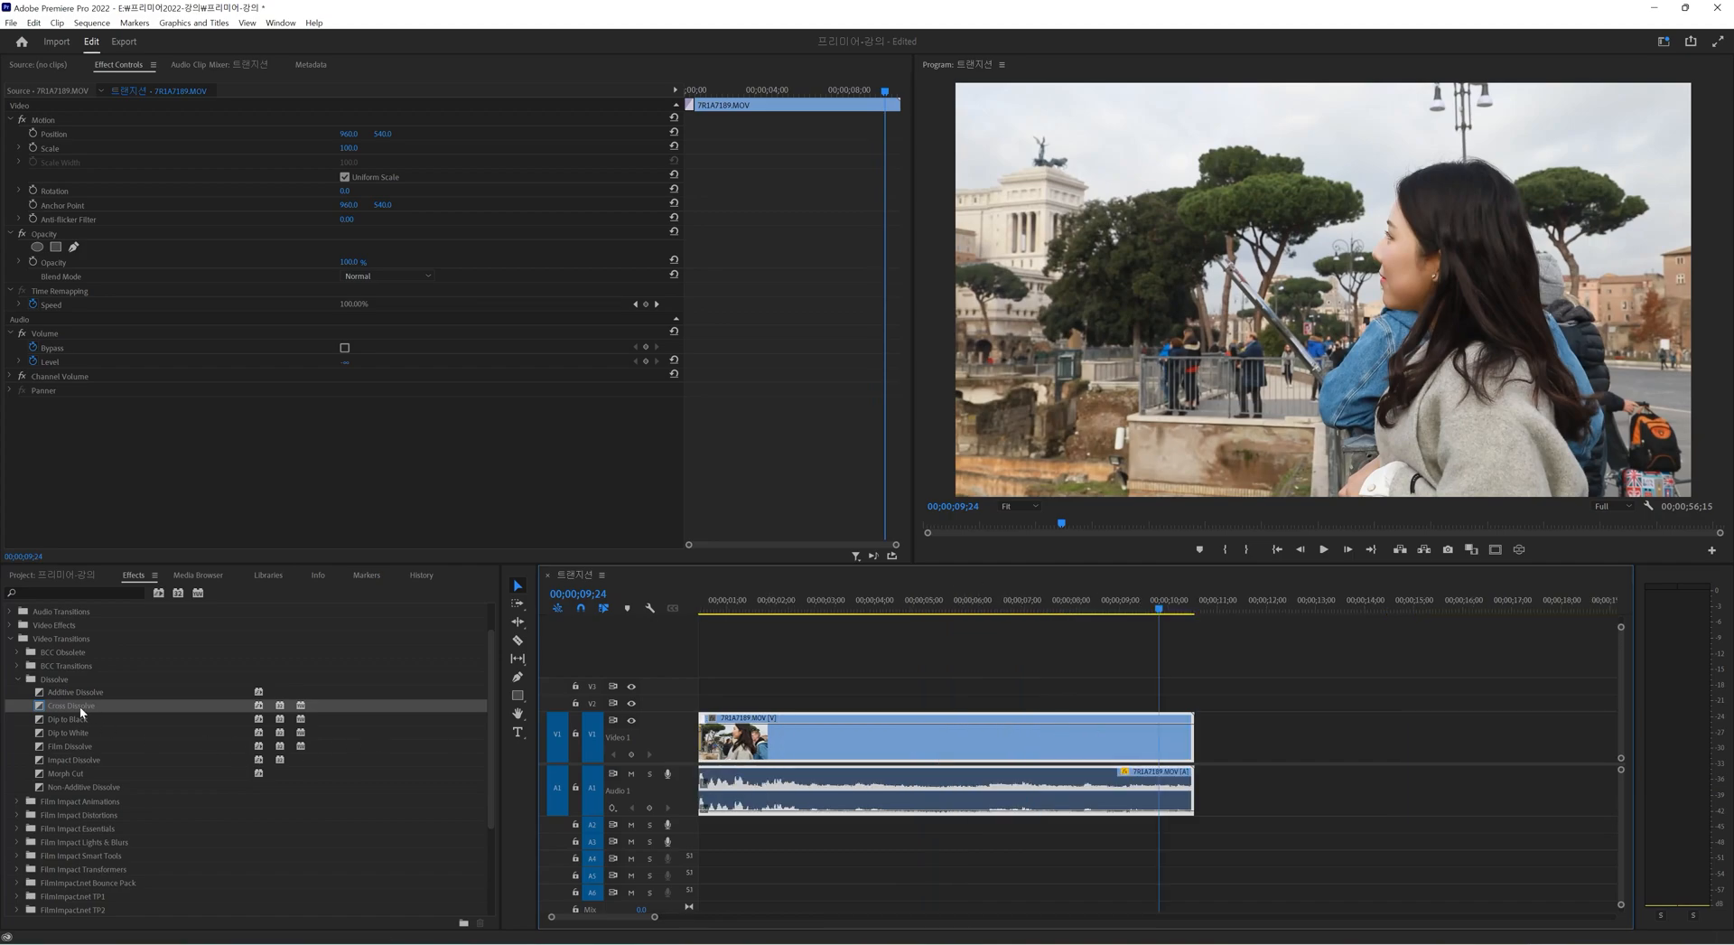
drag(80, 712, 1187, 746)
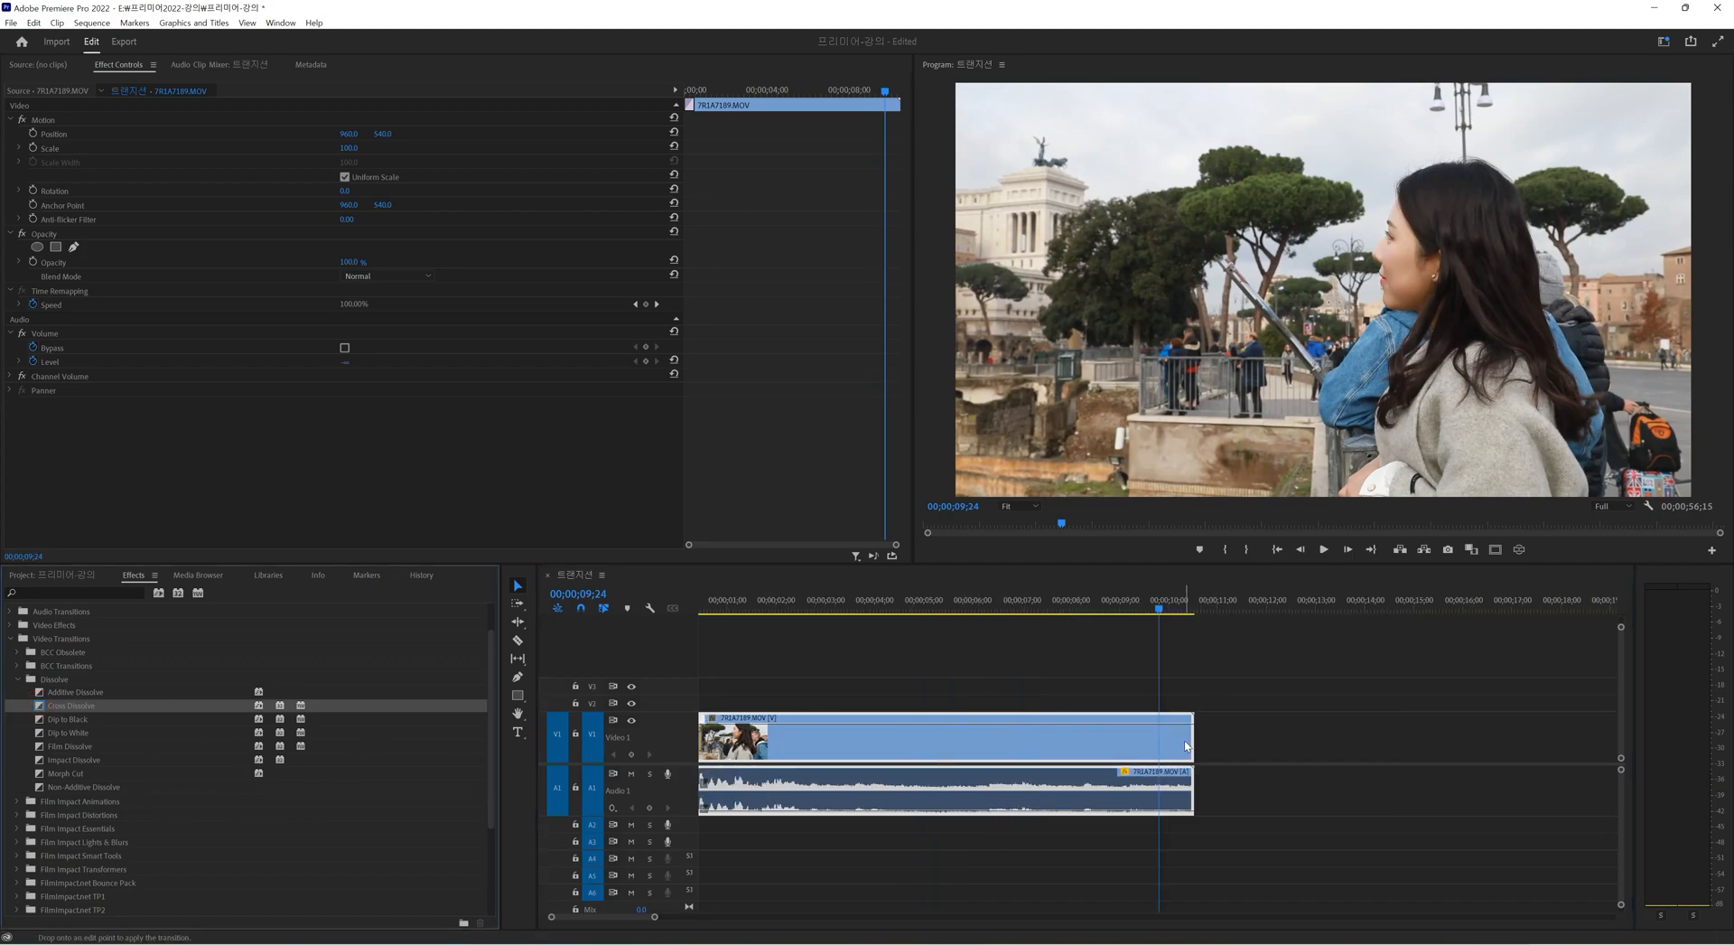
click(1192, 746)
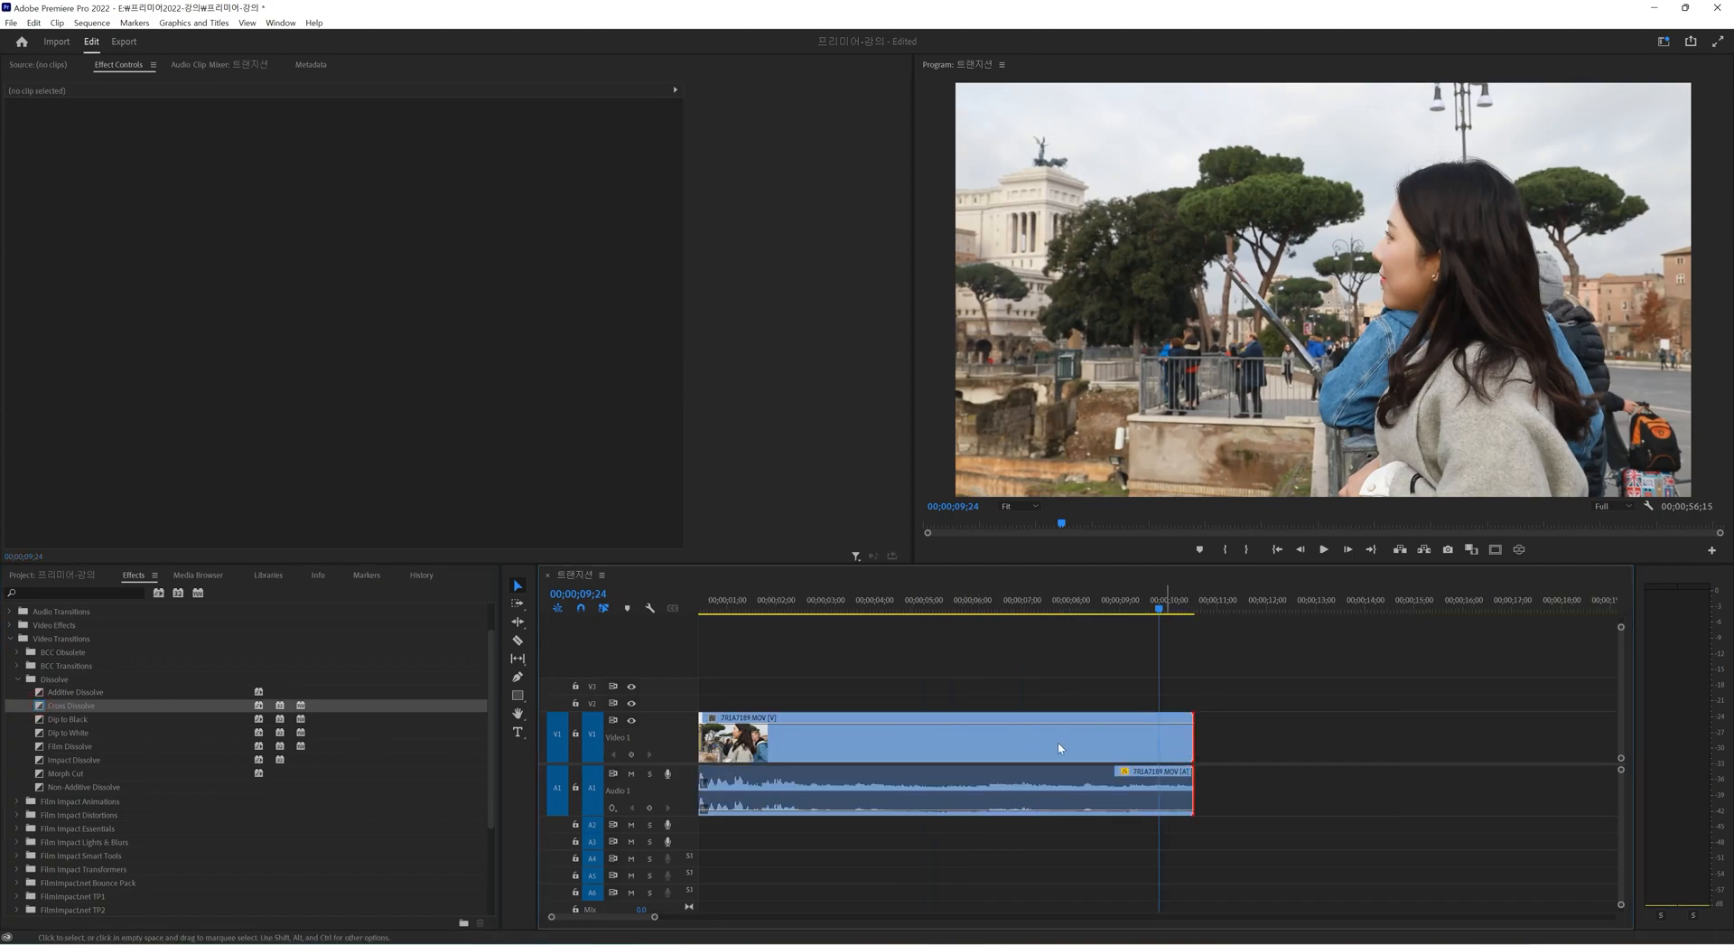
drag(40, 708, 1189, 737)
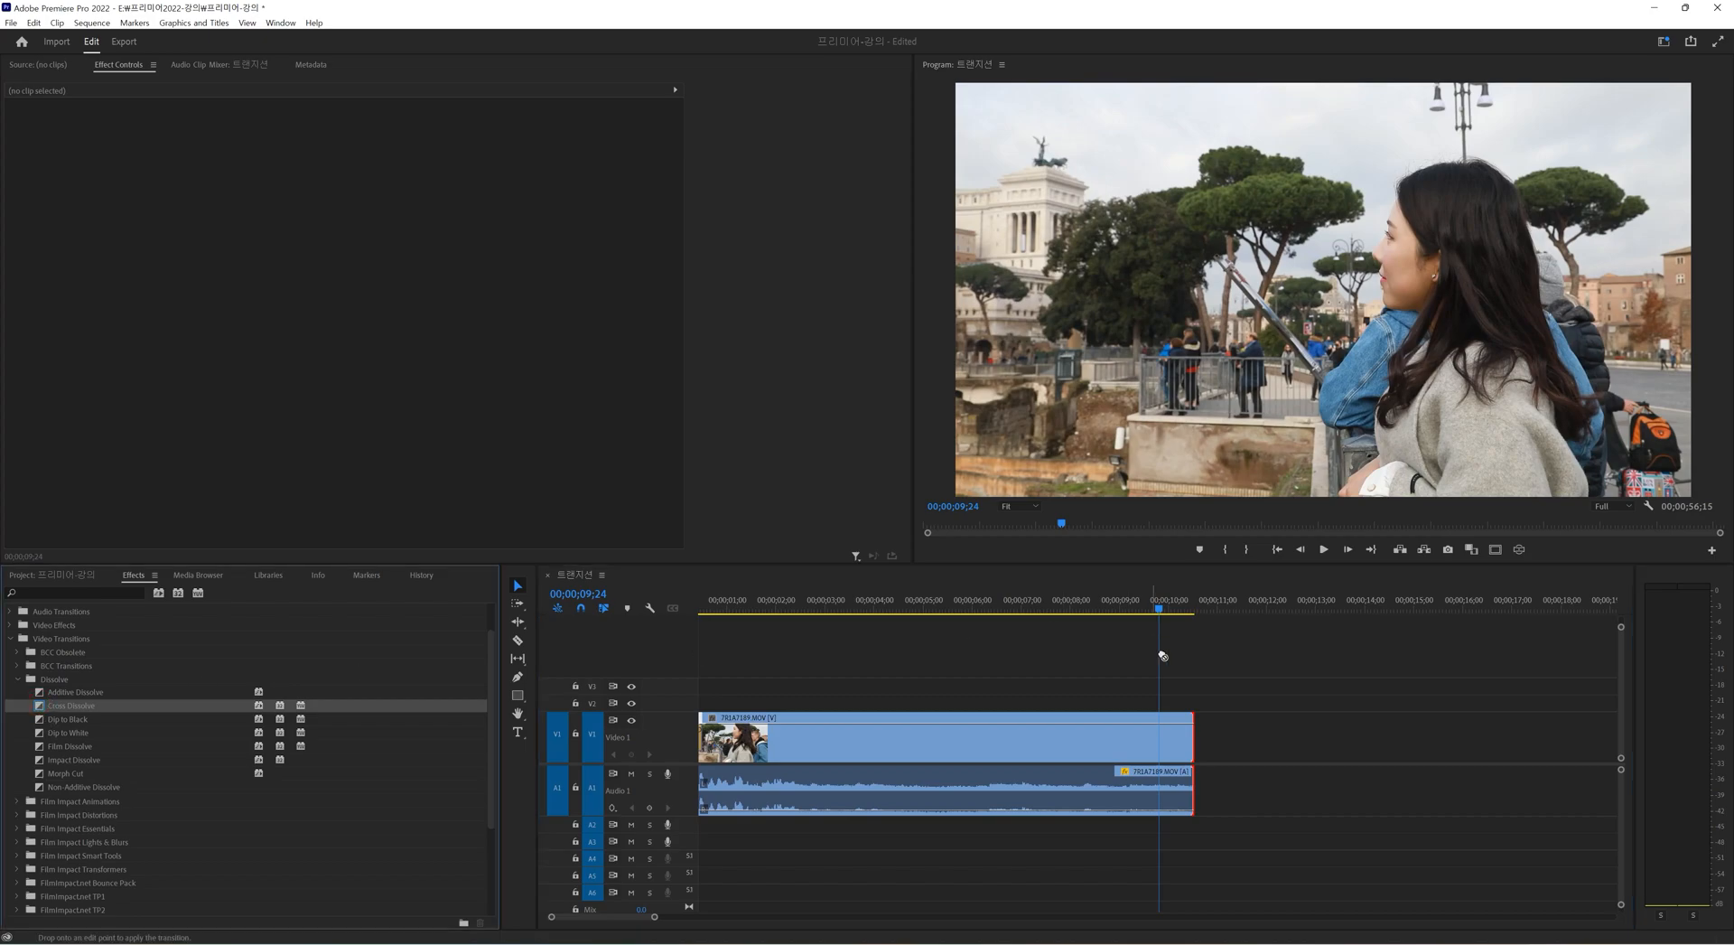
Play through the end of the first clip to preview its closing Cross Dissolve.
click(1177, 606)
click(1219, 665)
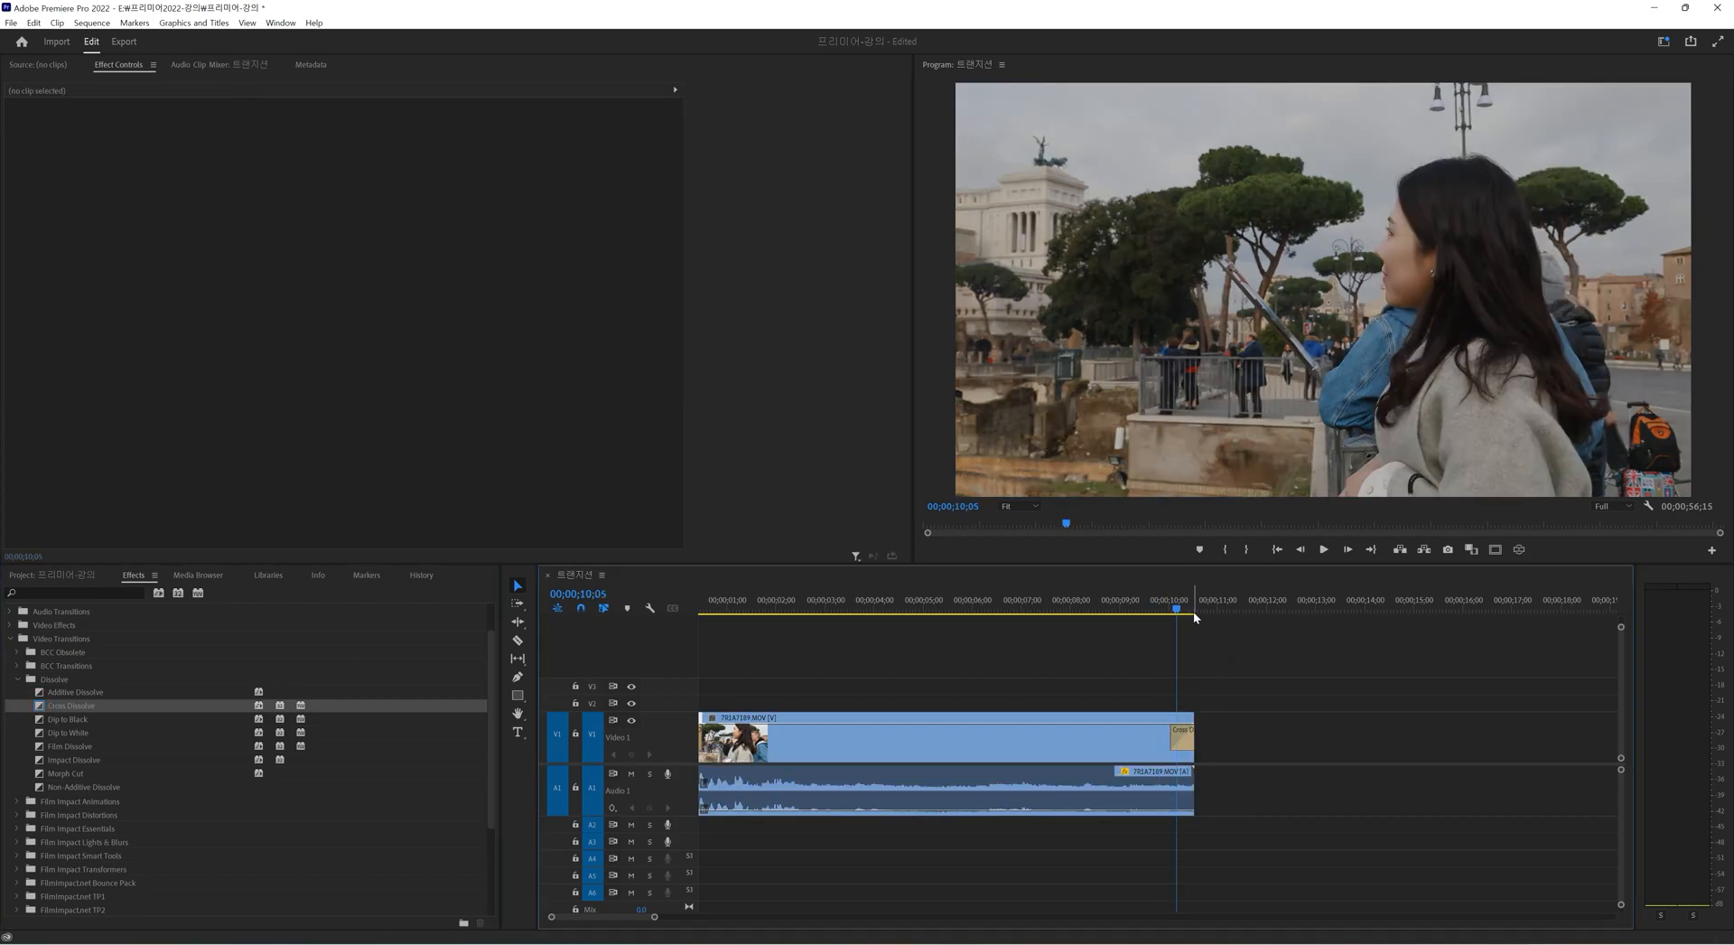
scroll(1194, 611, up, 2)
key(space)
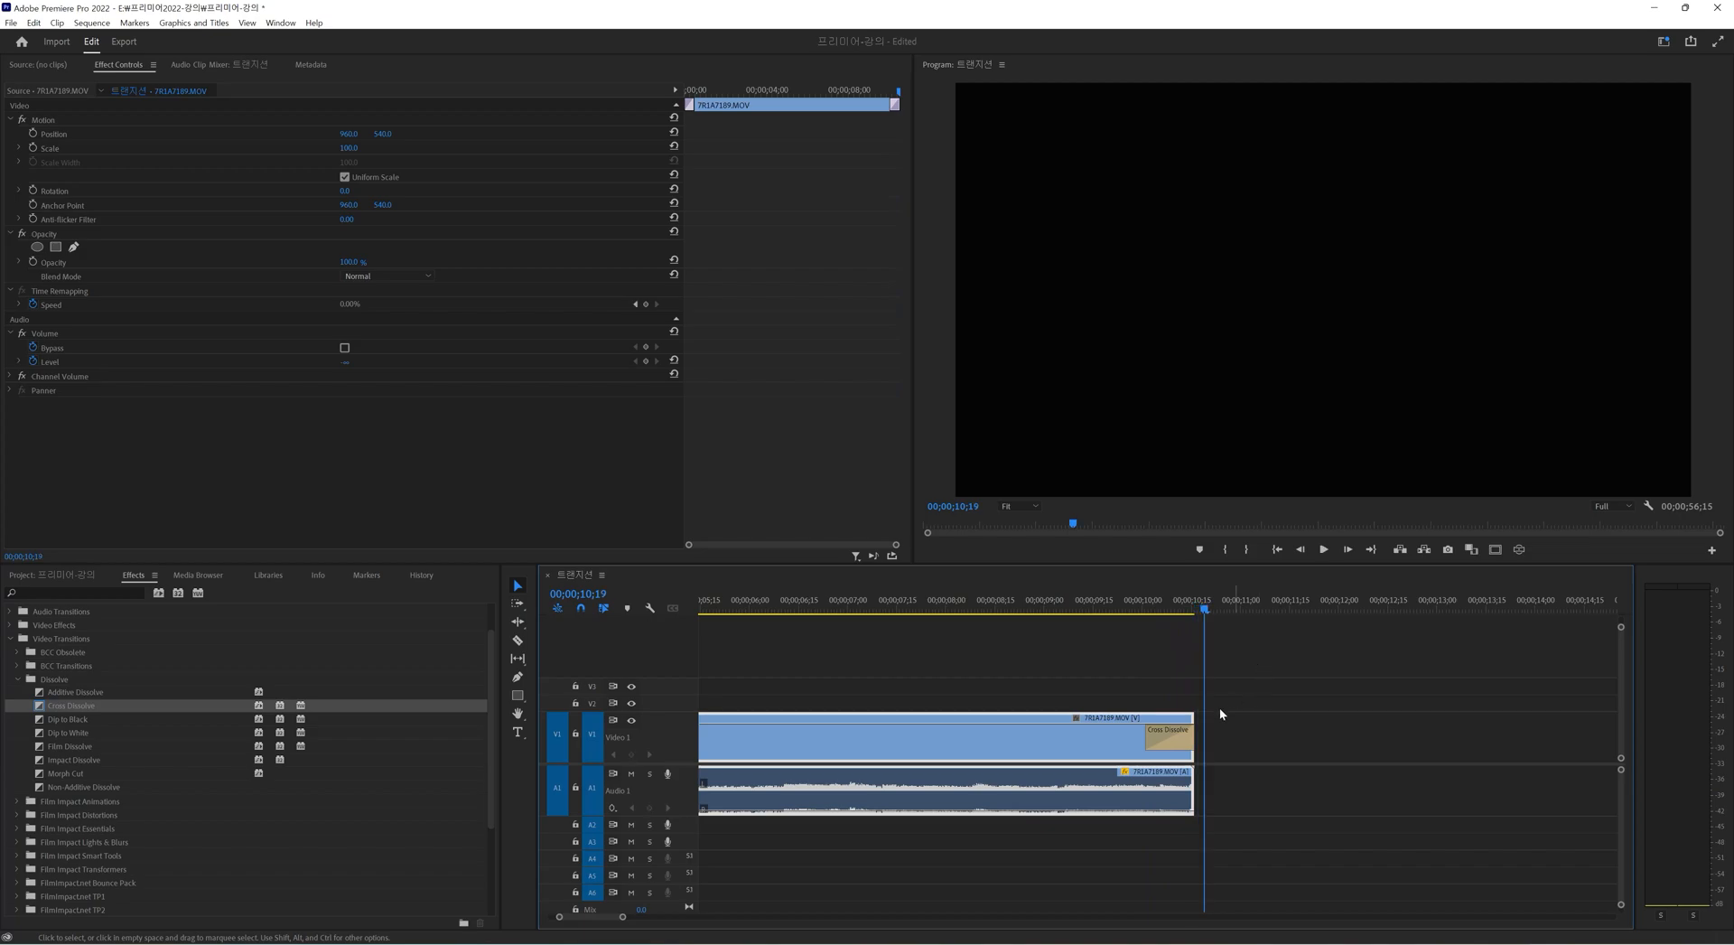
Lengthen the closing Cross Dissolve to about 1 second 19 frames, then inspect it in Effect Controls and its duration dialog.
click(1171, 605)
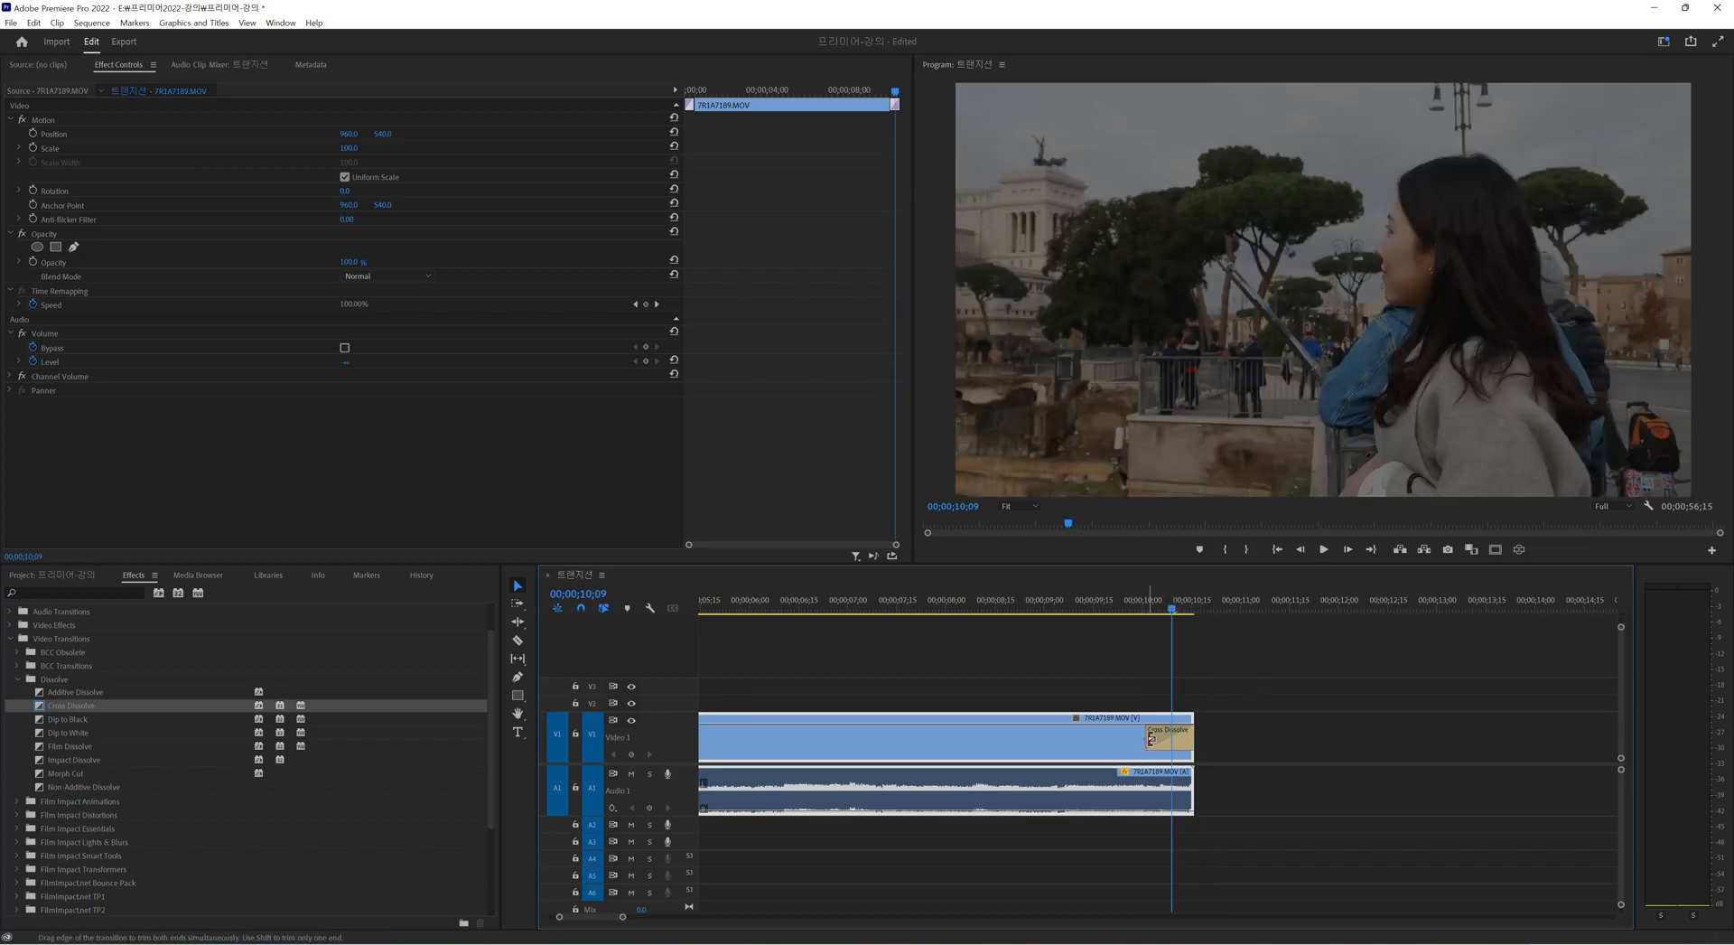
drag(1147, 746, 1036, 736)
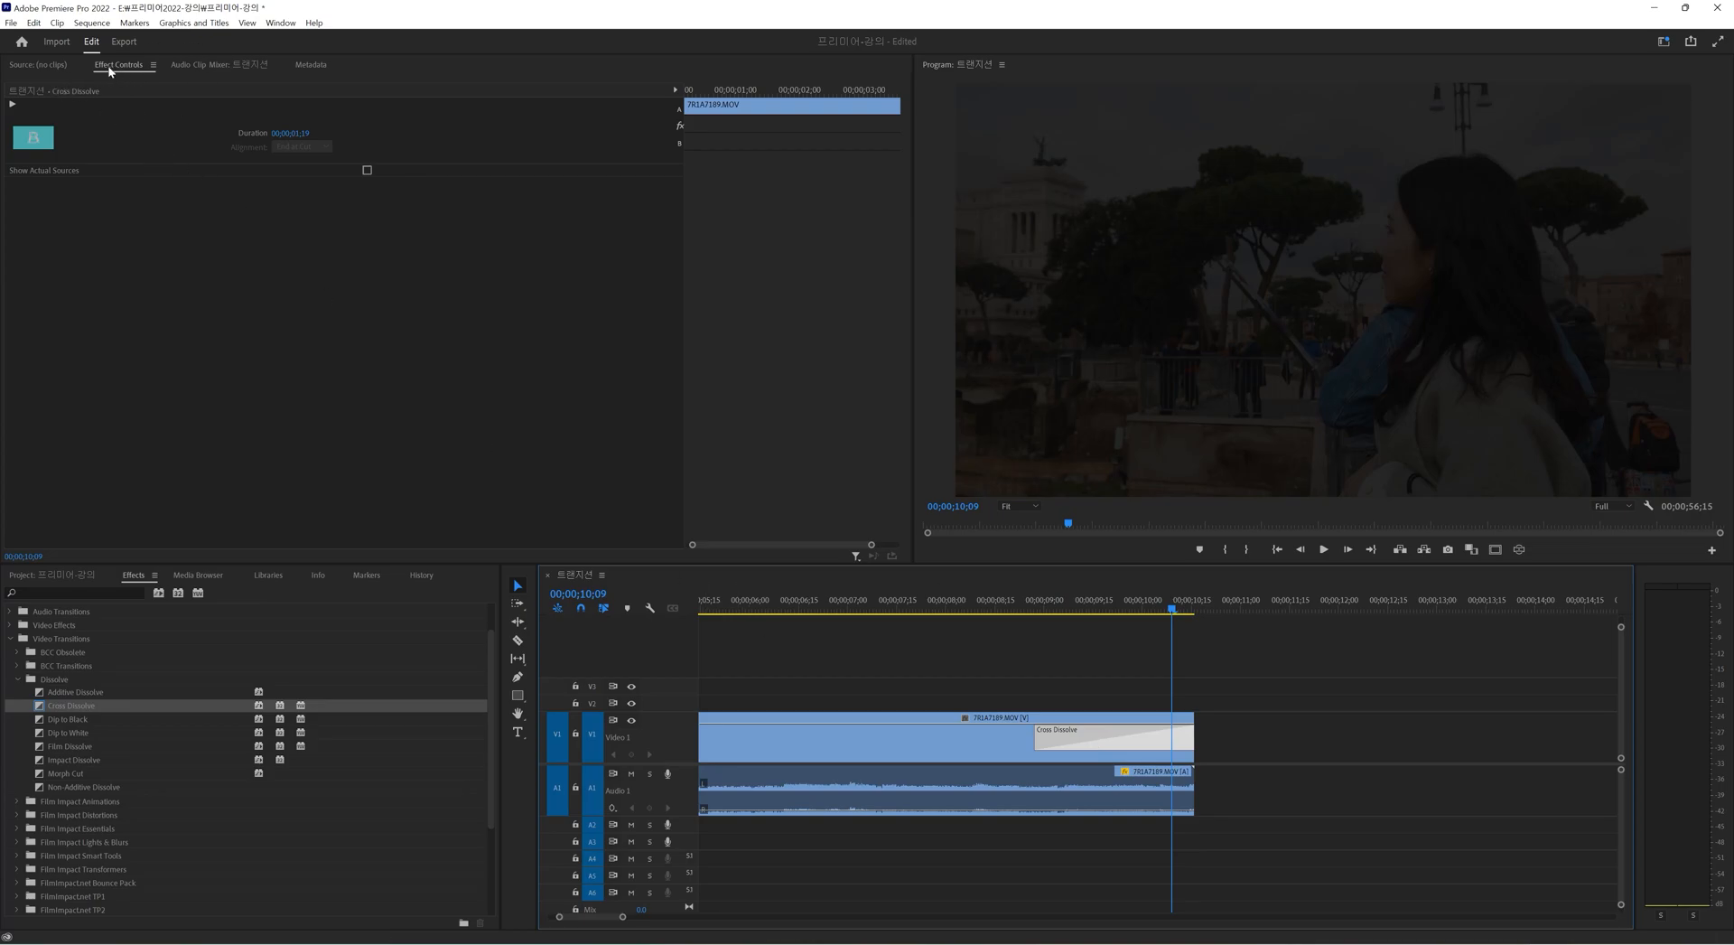
click(893, 103)
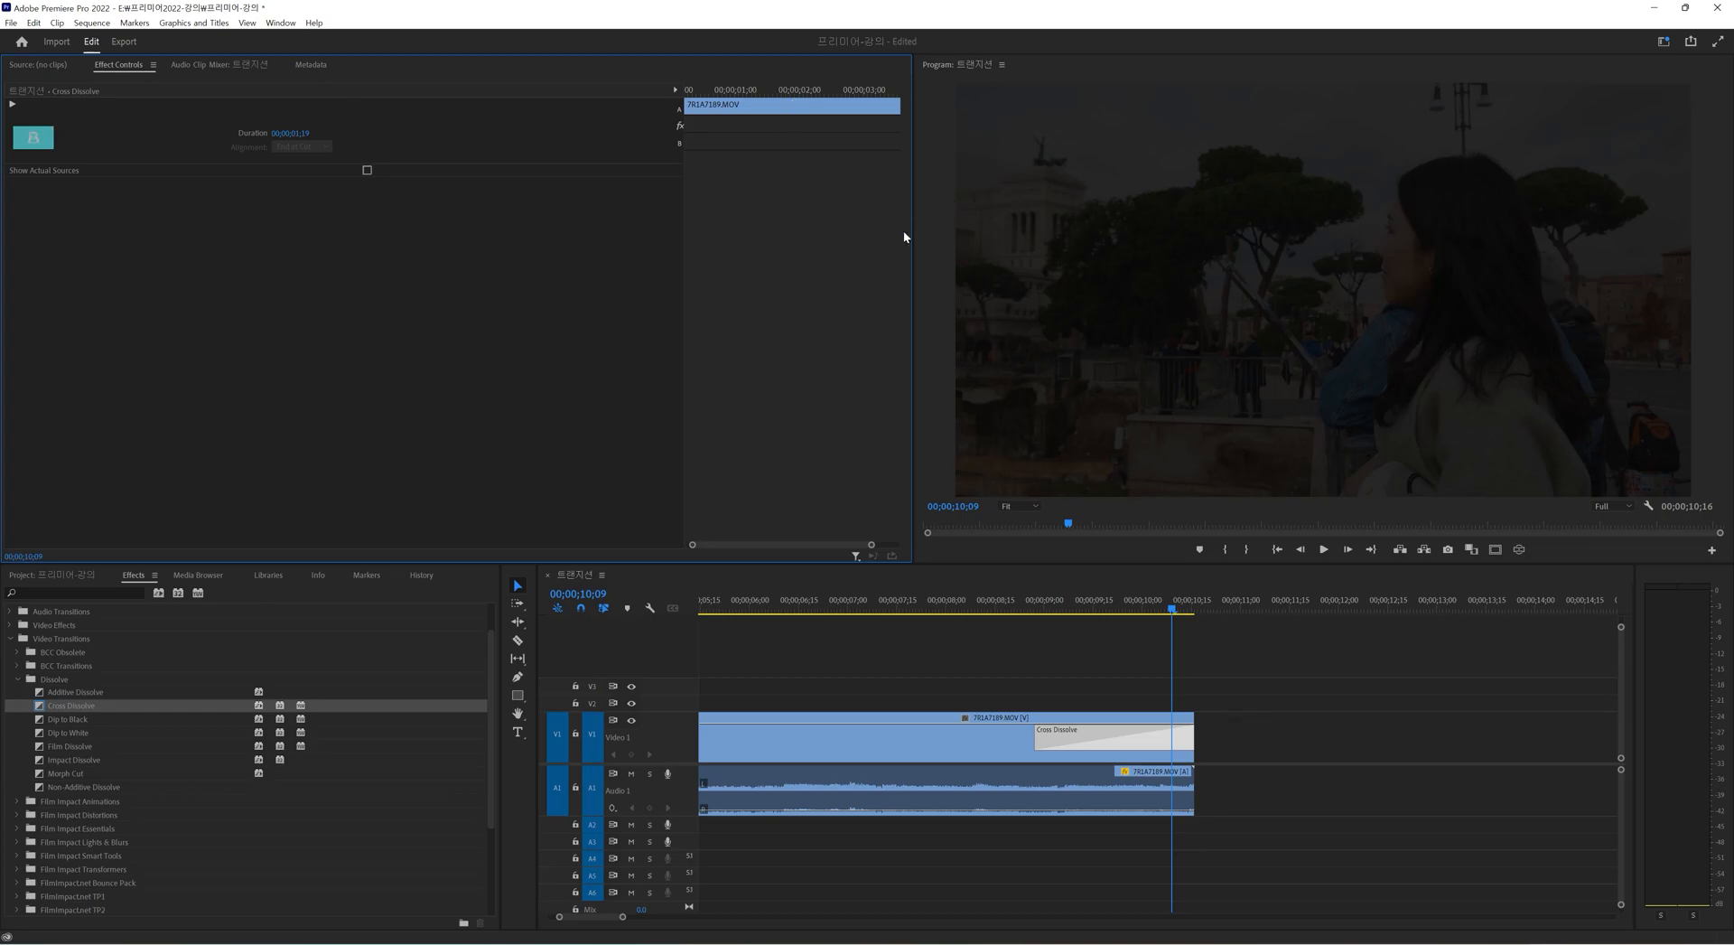
drag(873, 546, 897, 545)
drag(689, 544, 813, 545)
double_click(1091, 735)
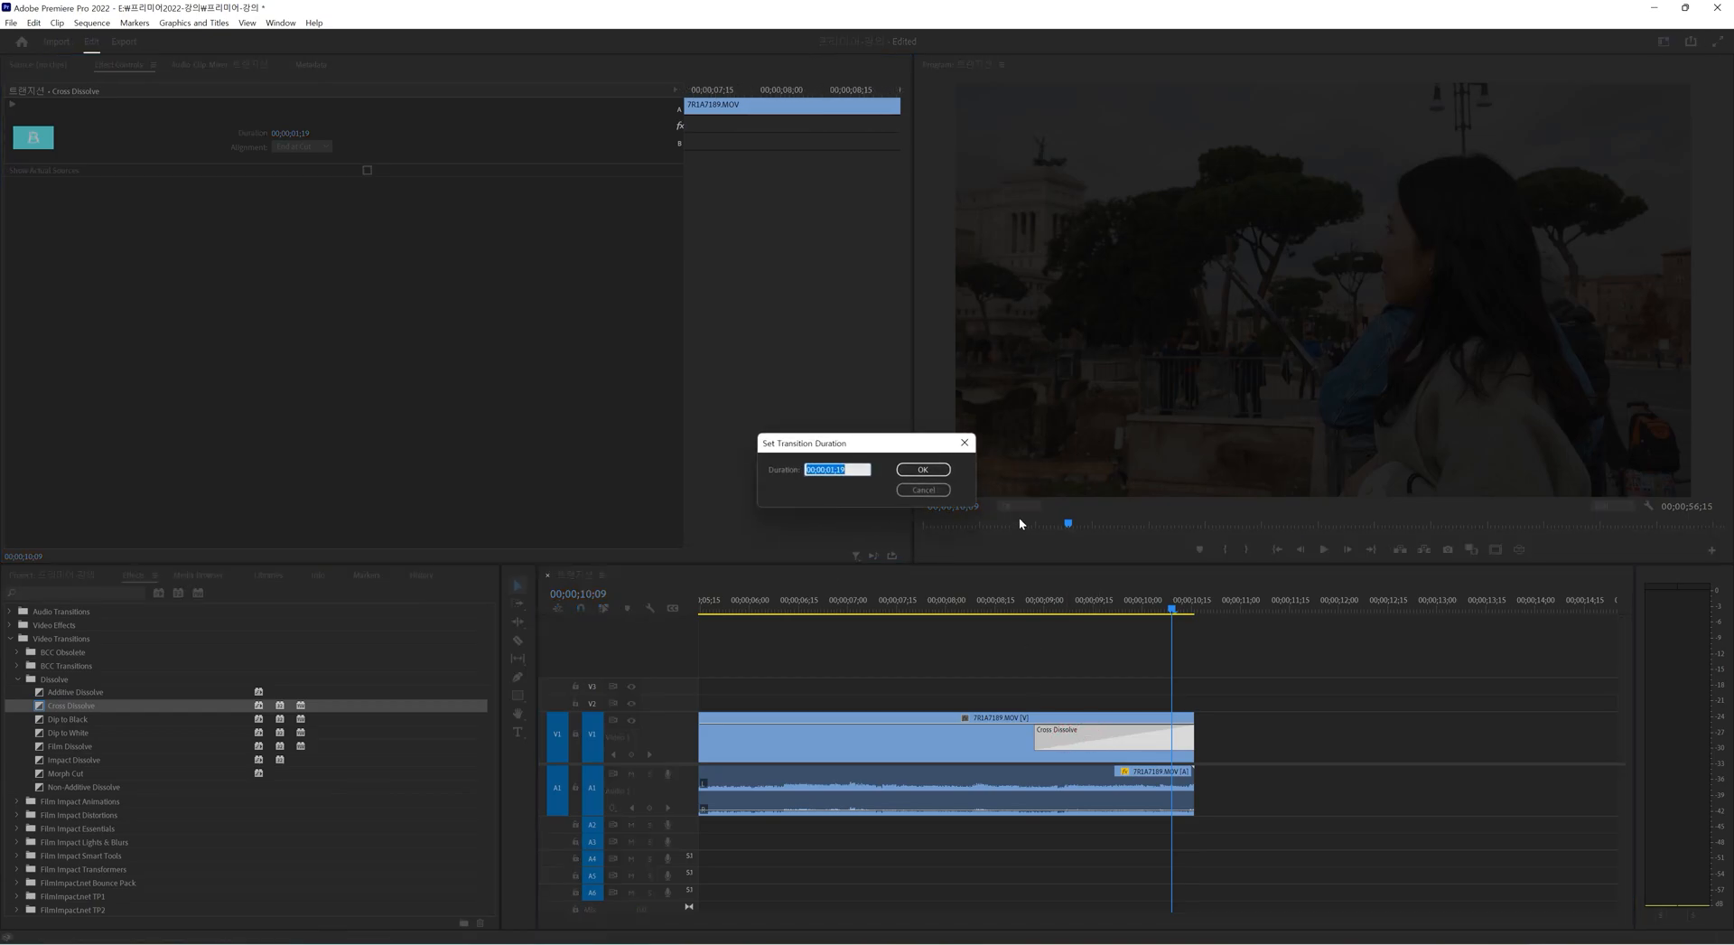
click(922, 490)
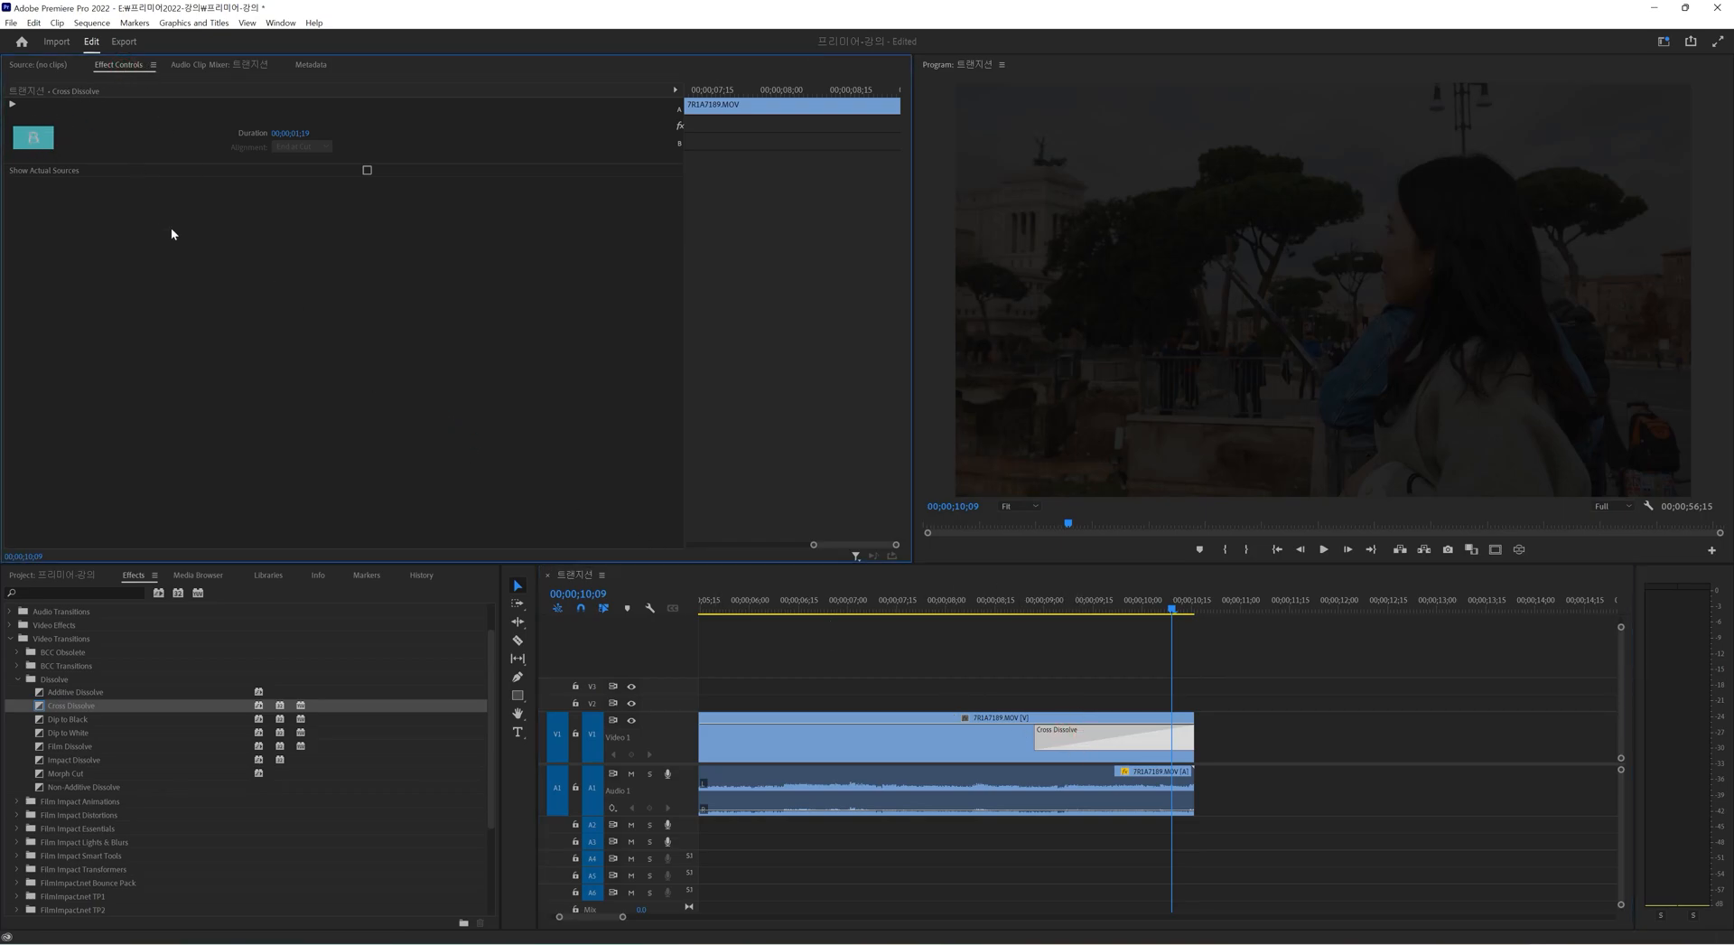
Extend the closing Cross Dissolve to about 7 seconds 14 frames and examine the fade around 5 seconds.
click(305, 132)
drag(800, 96, 797, 95)
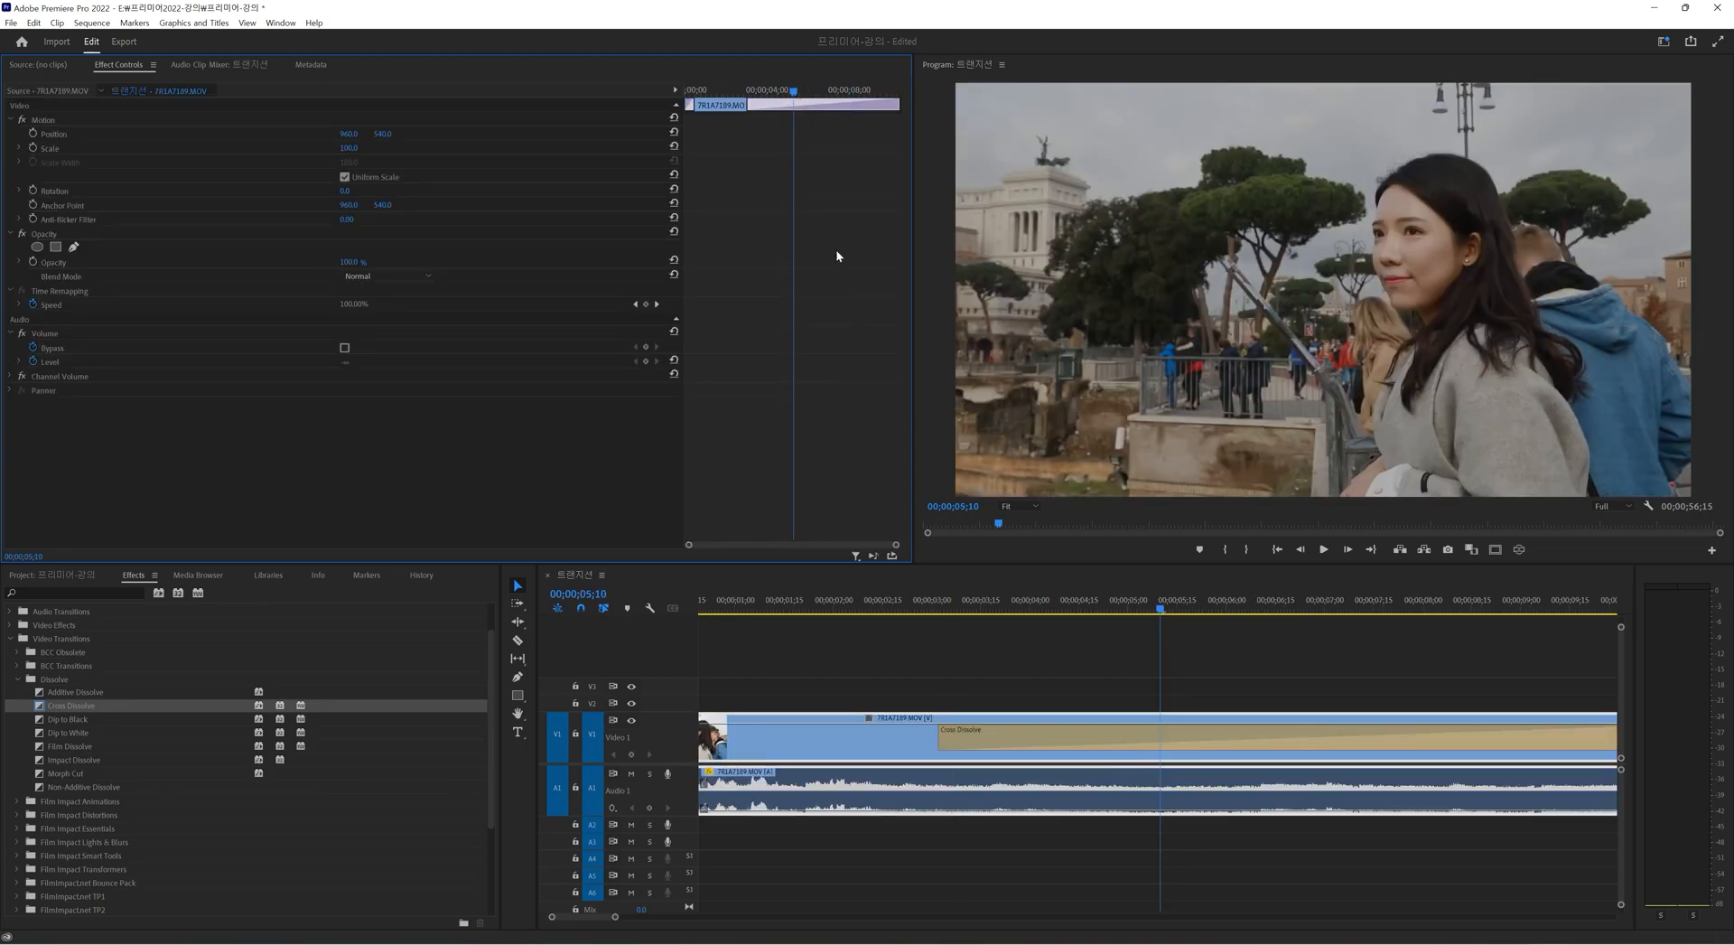
click(1182, 731)
Shorten the Cross Dissolve at the first clip's end to about 1.8 seconds.
key(minus)
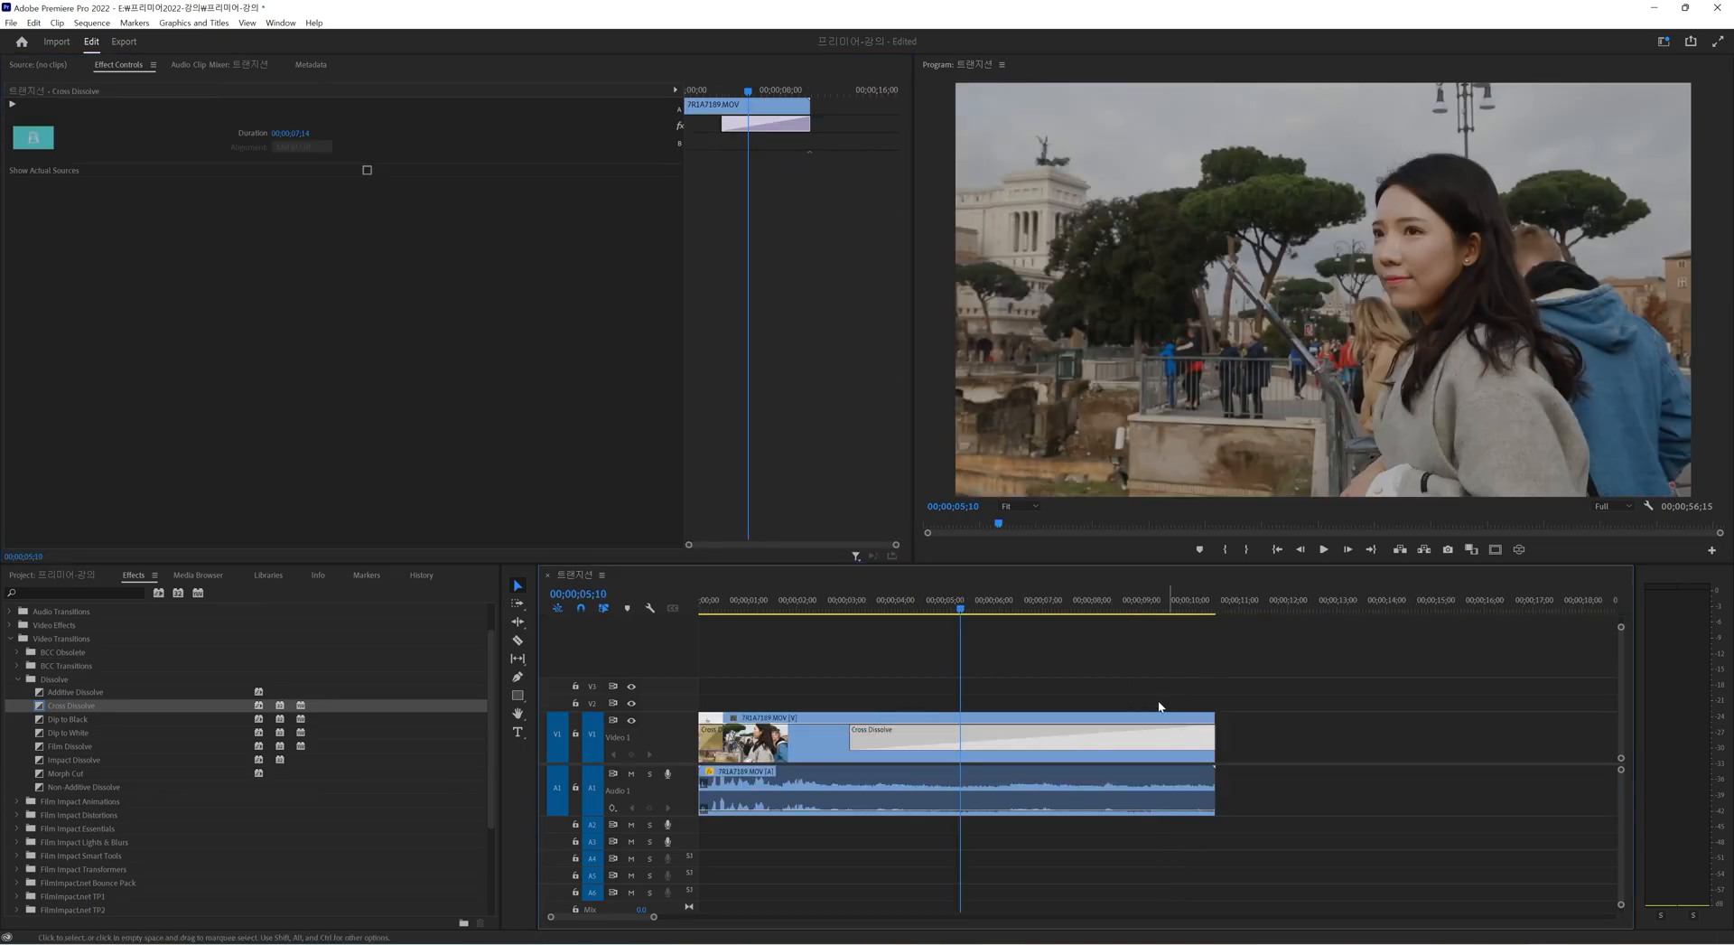
key(minus)
click(765, 125)
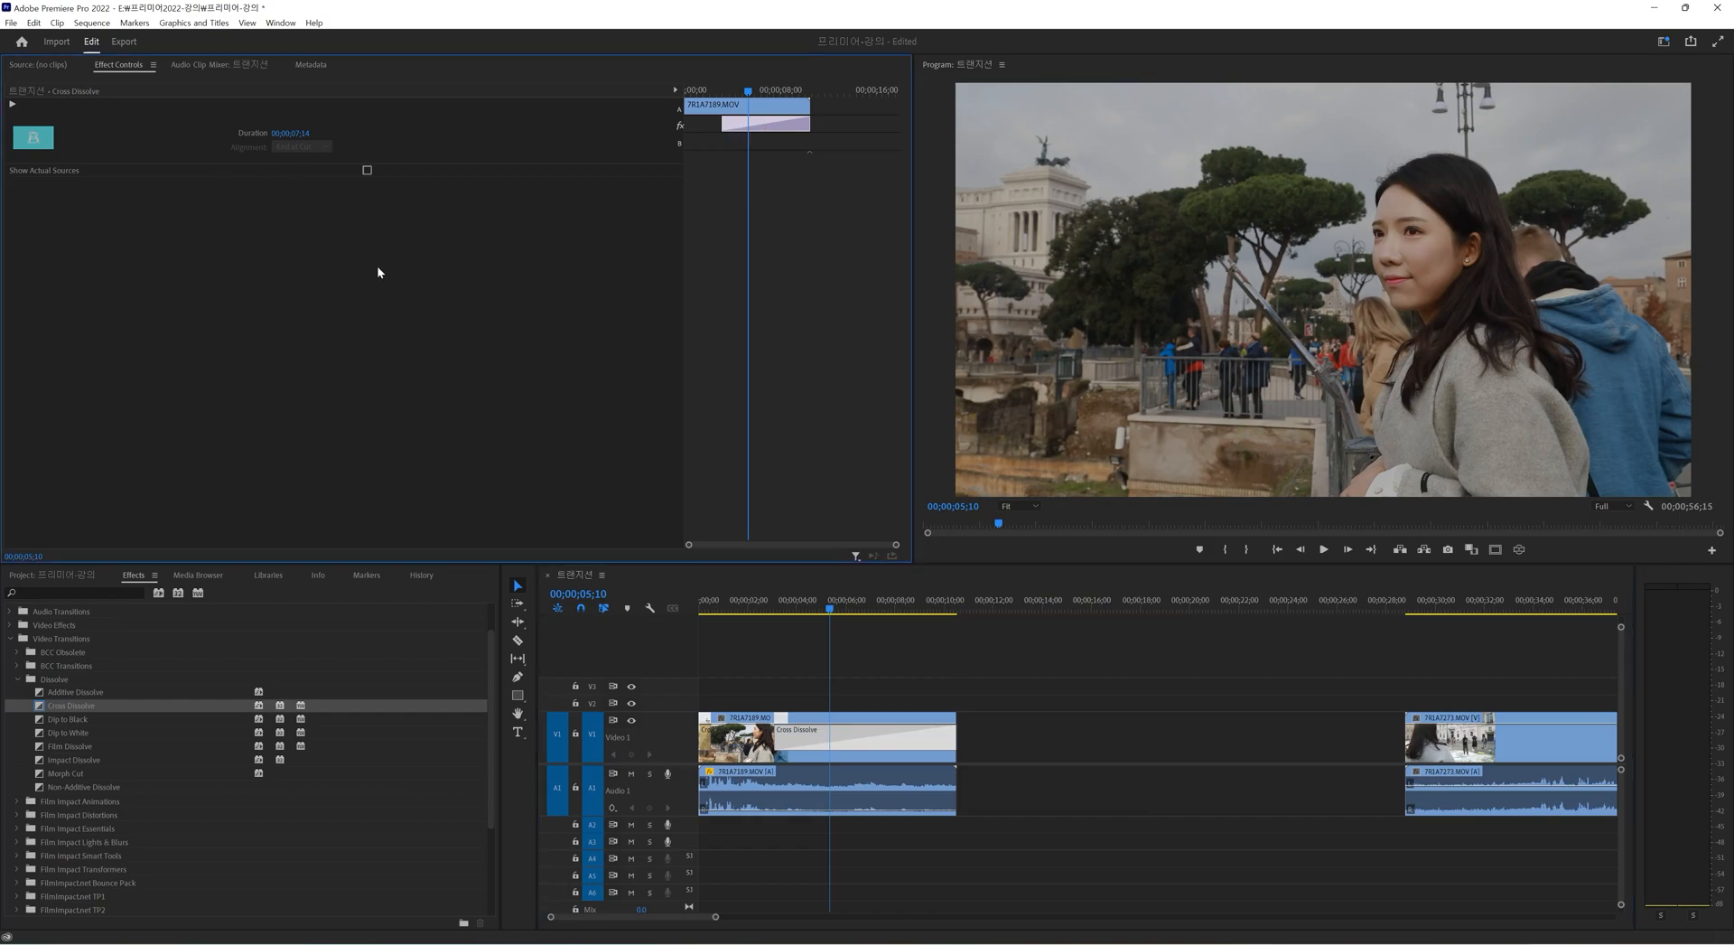
drag(775, 736, 913, 736)
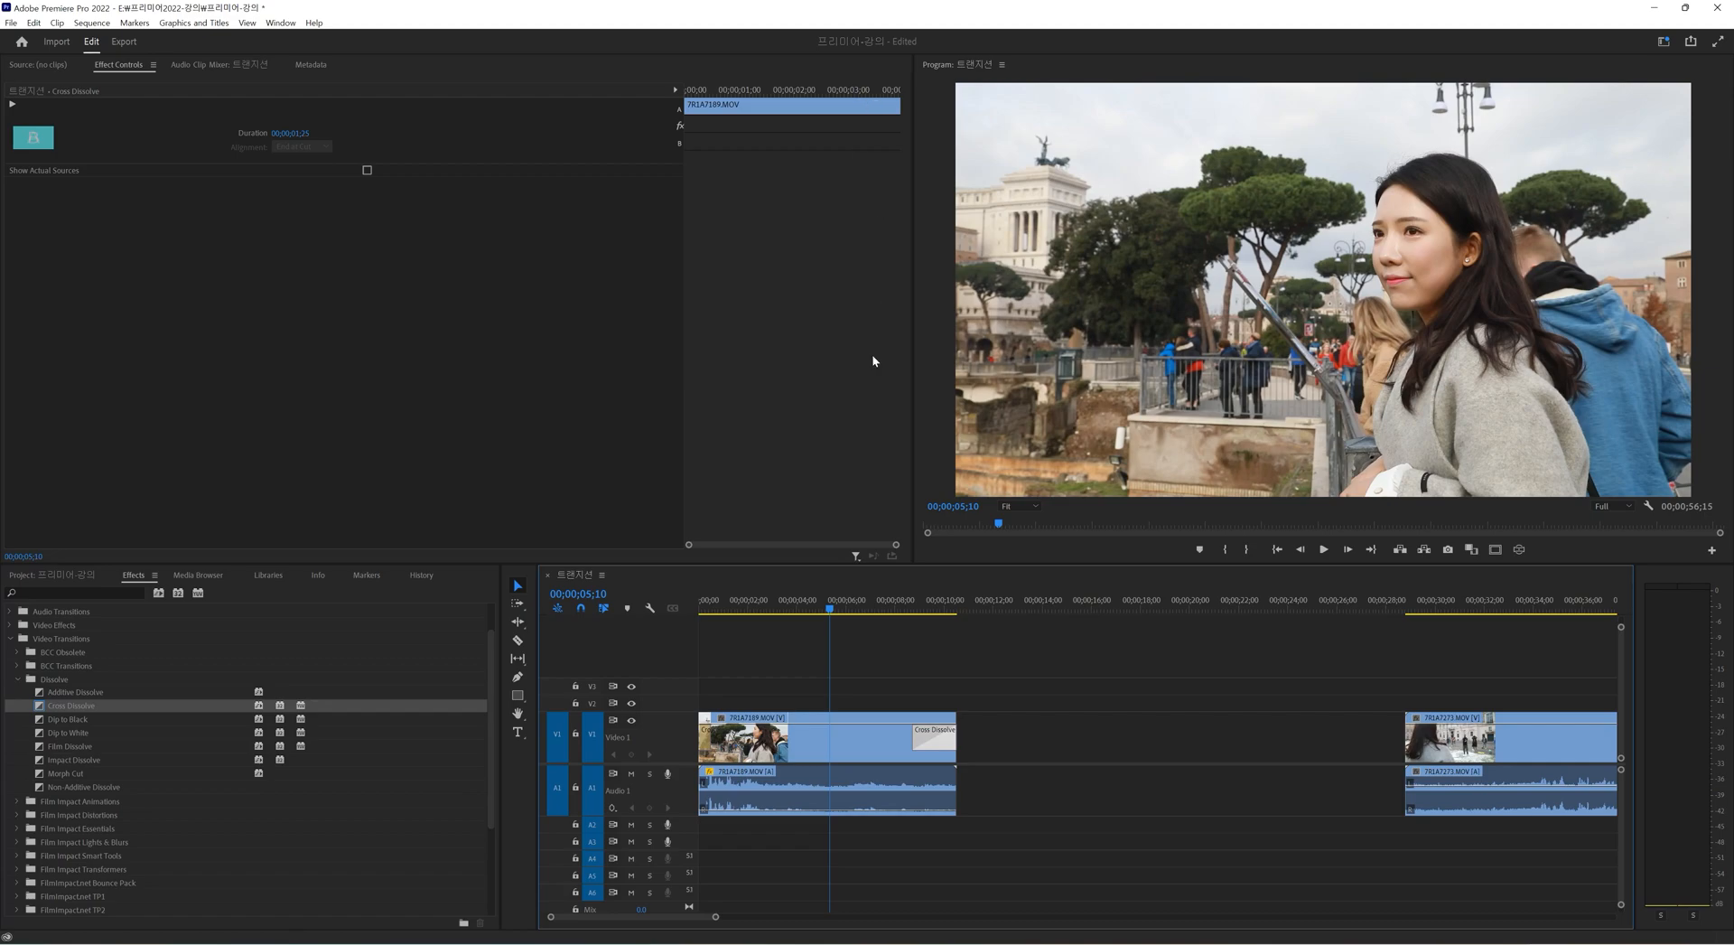
Shorten the first clip's closing Cross Dissolve to about 1 second 6 frames and check it in Effect Controls and the duration dialog.
drag(857, 92, 928, 98)
click(940, 725)
drag(913, 737, 934, 738)
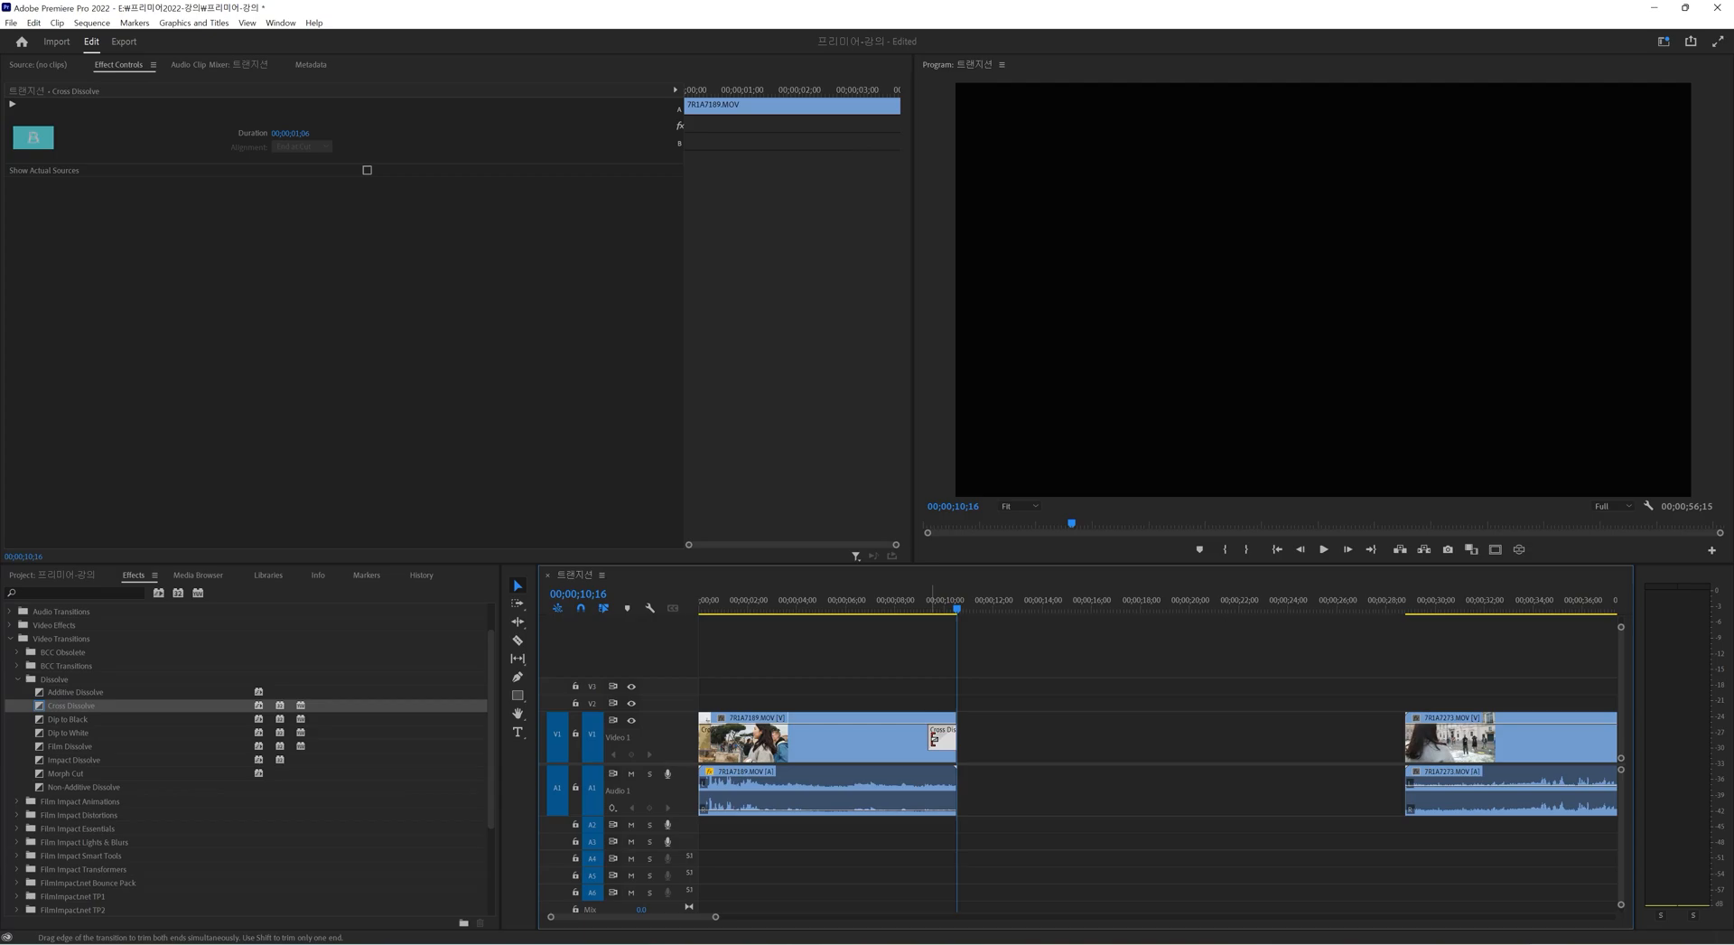
drag(860, 88, 933, 89)
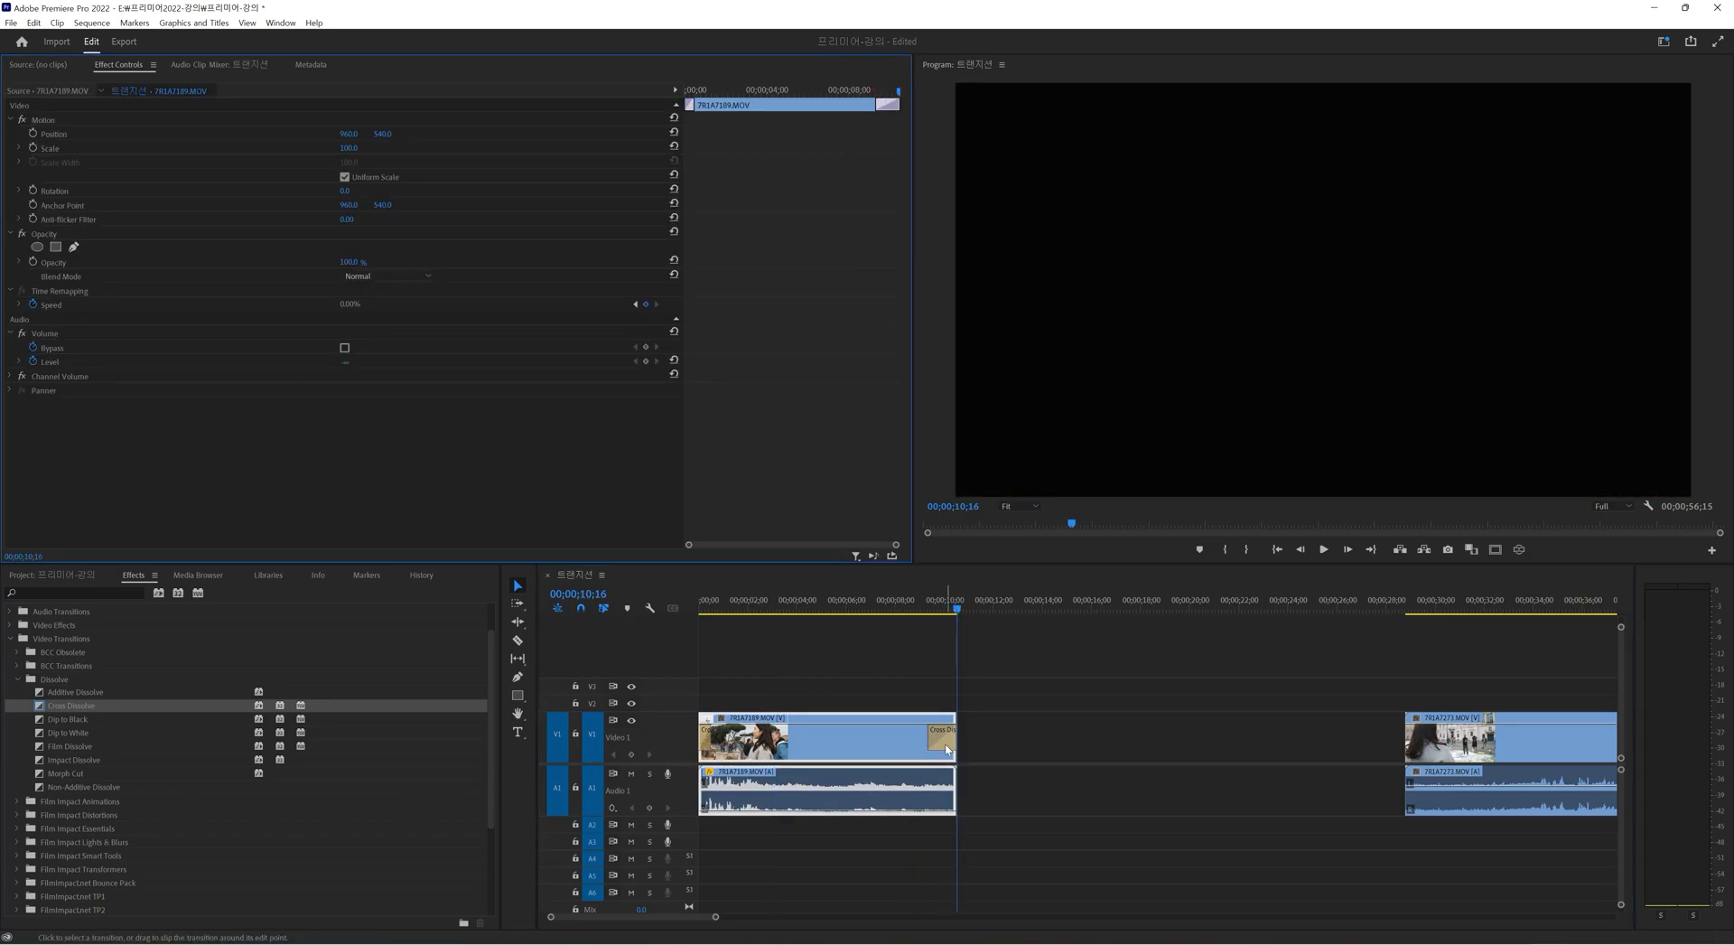
click(946, 745)
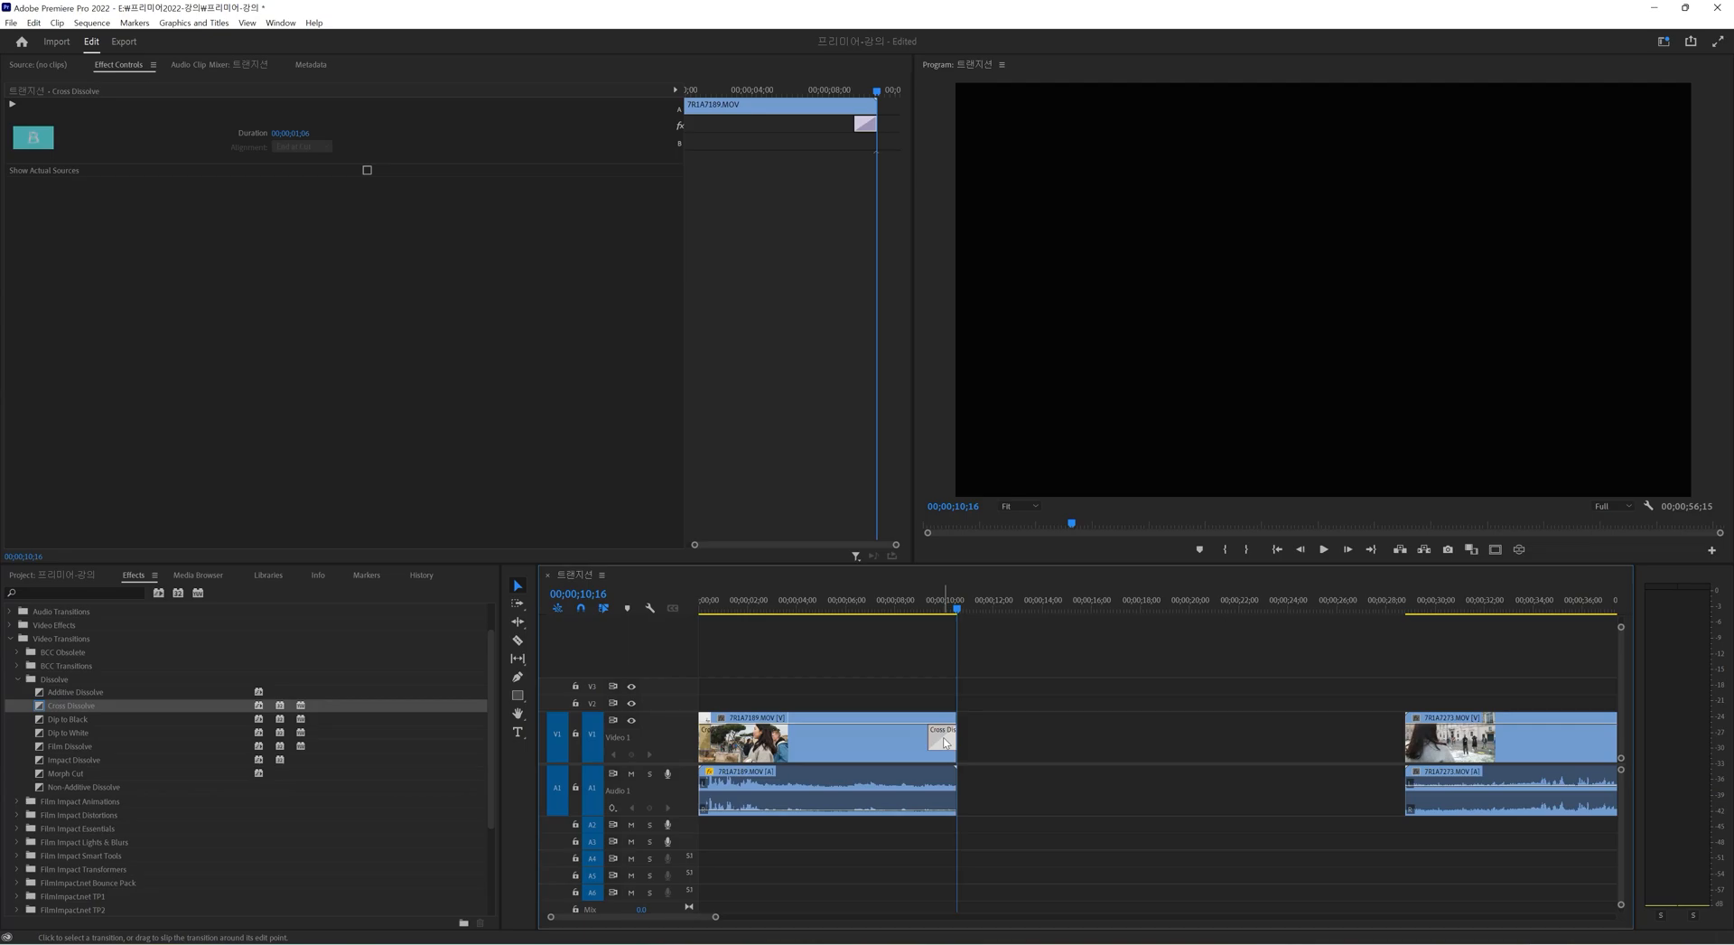
double_click(946, 744)
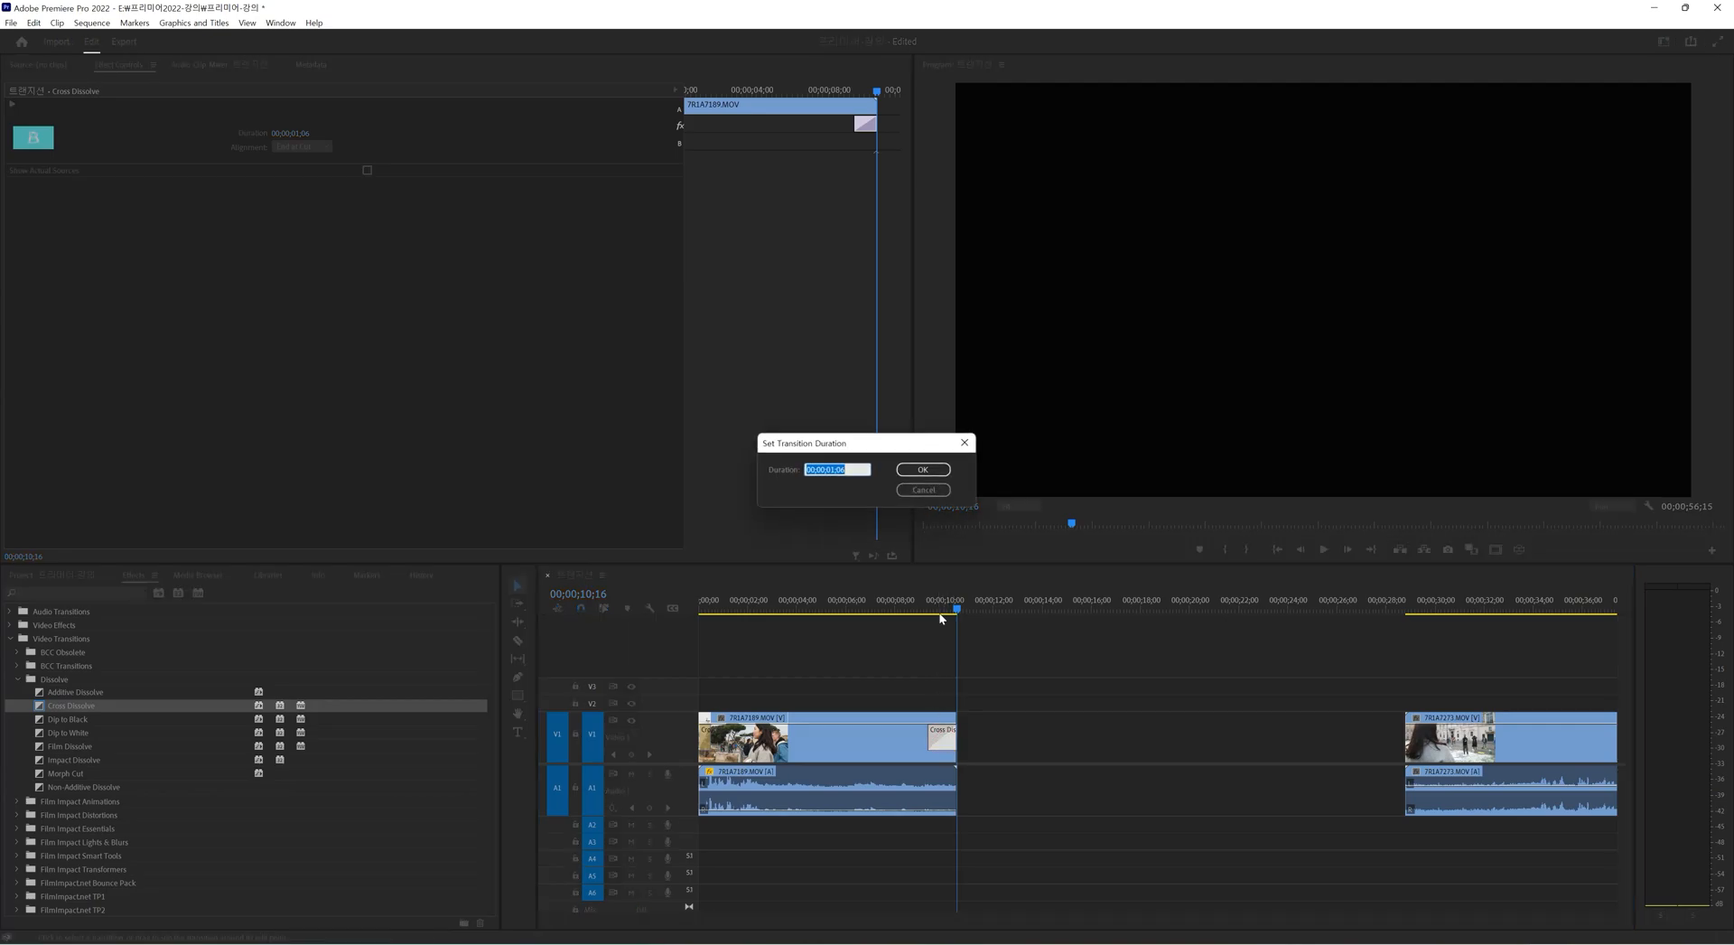
click(941, 488)
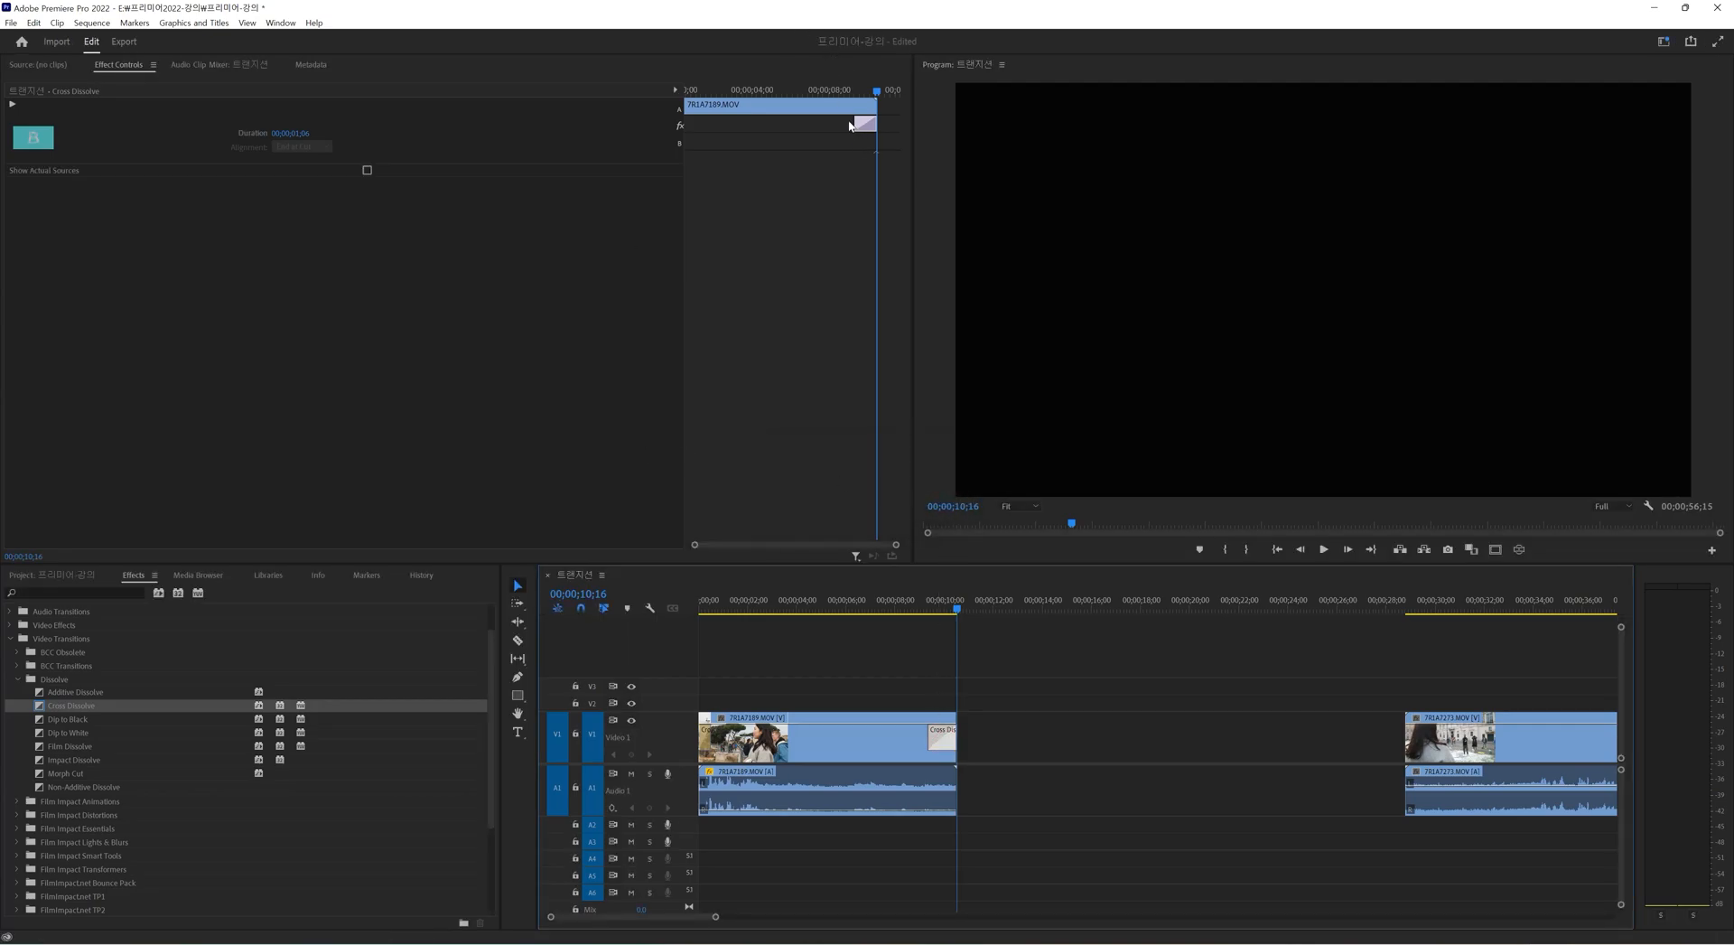
Lengthen the closing Cross Dissolve to about 2 seconds 14 frames in the Effect Controls timeline, widening that timeline for a better view.
drag(849, 125, 827, 126)
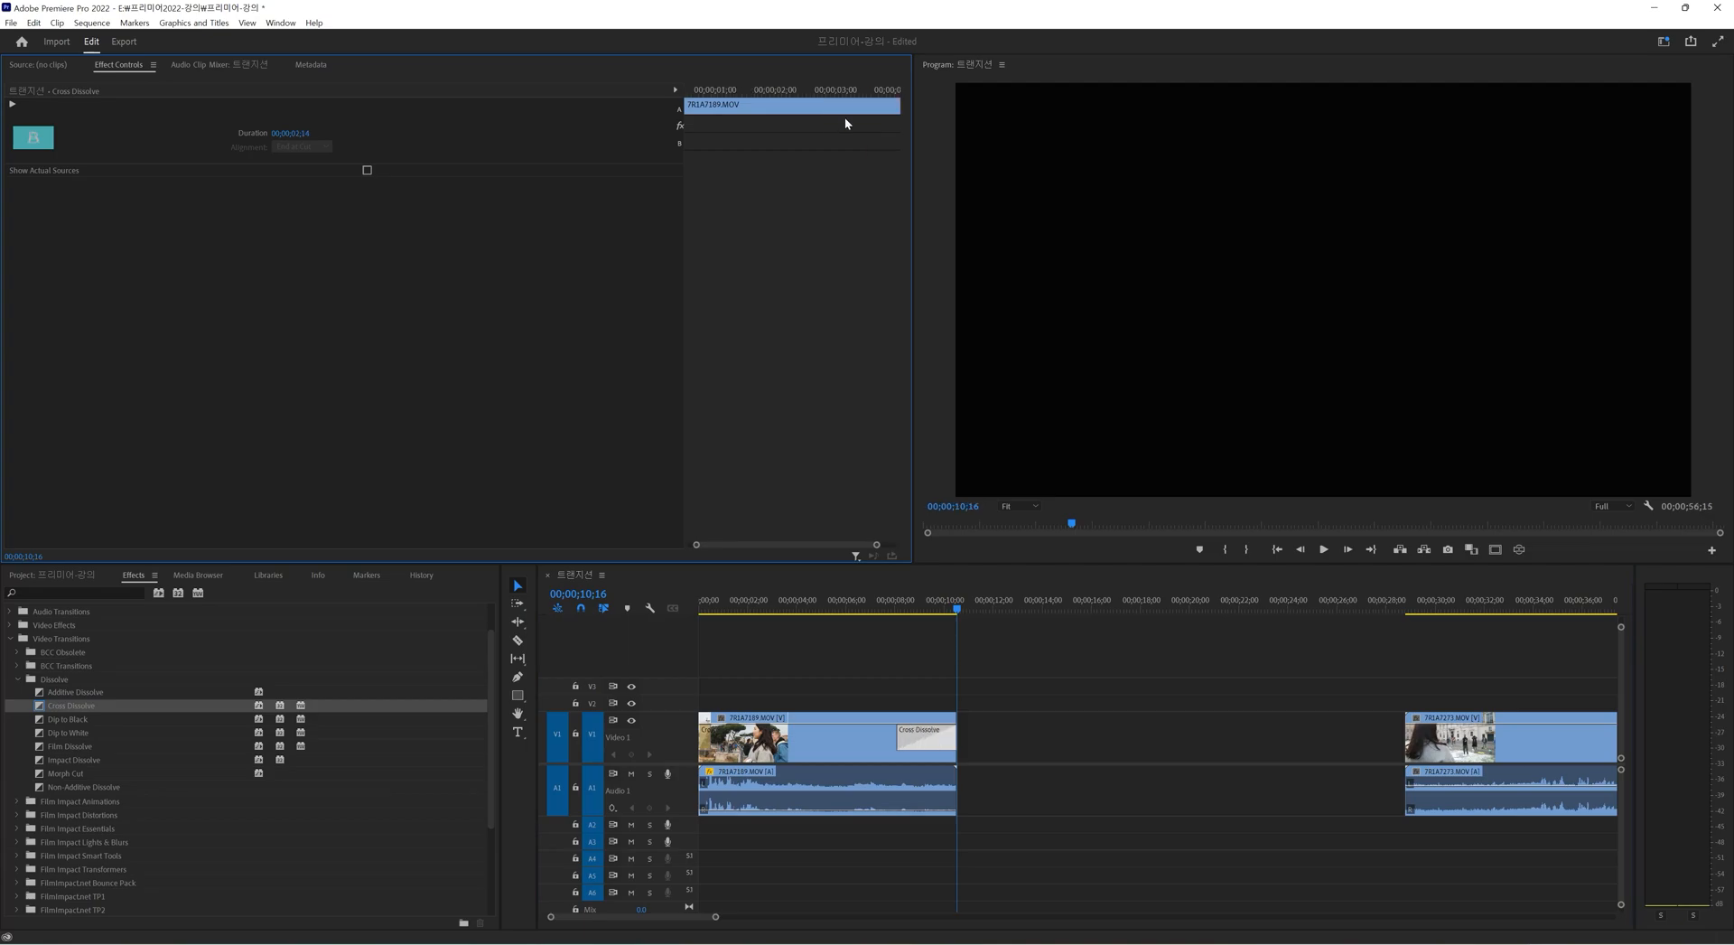
drag(683, 234, 449, 233)
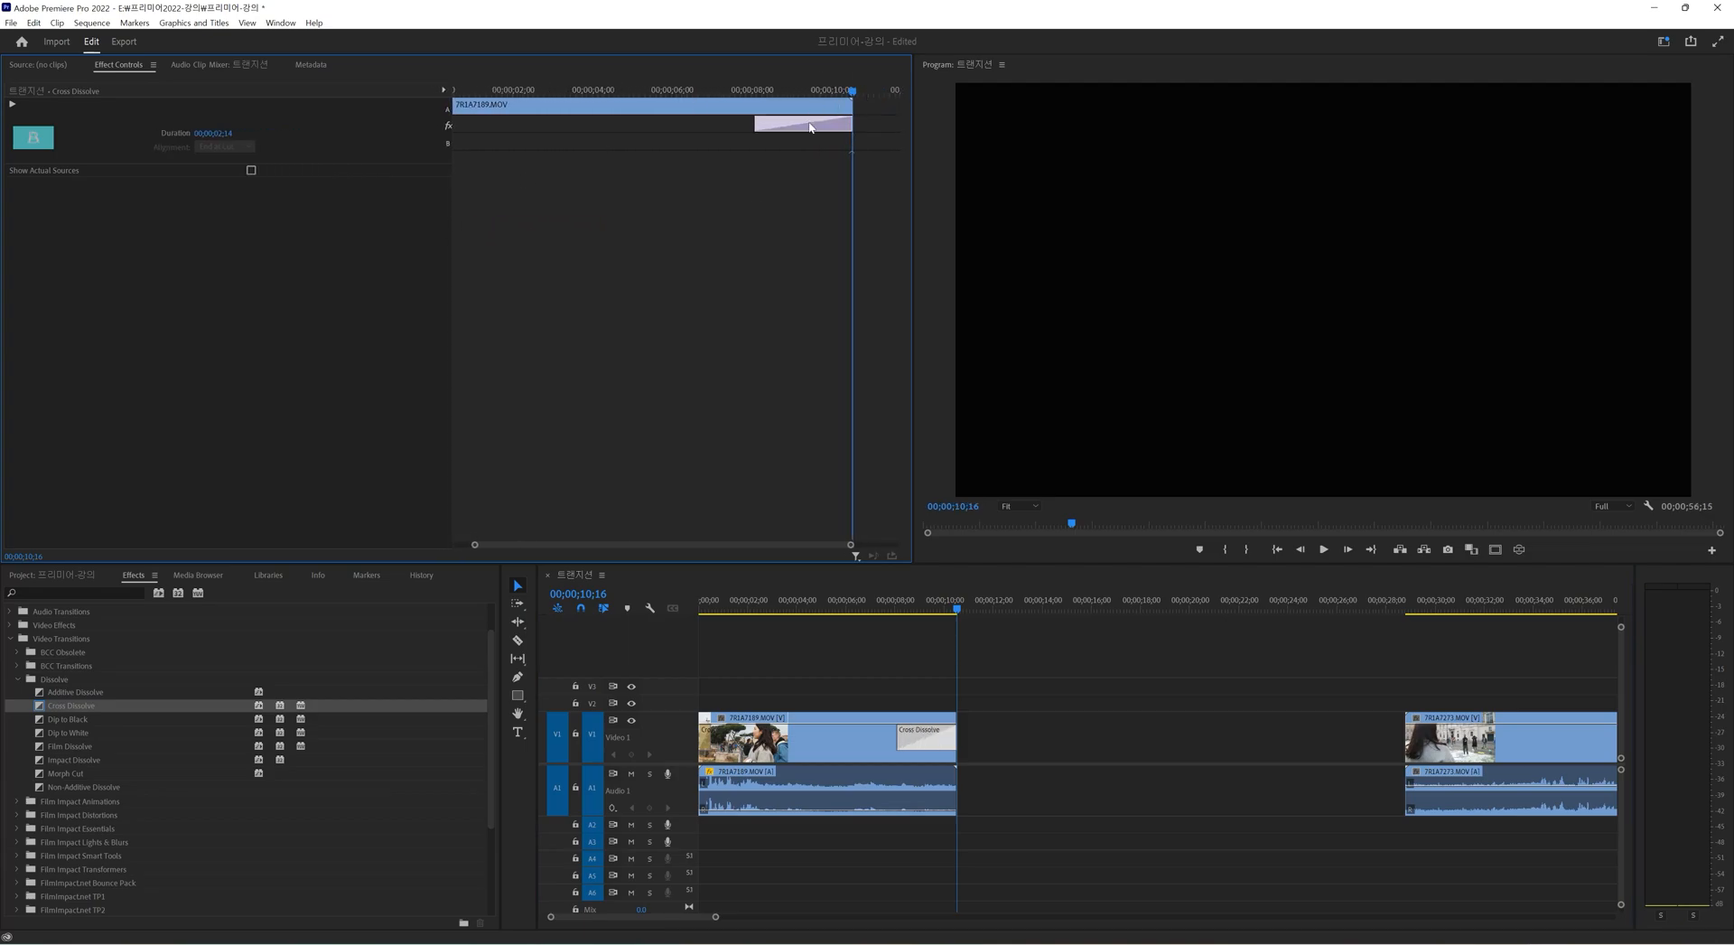
click(775, 82)
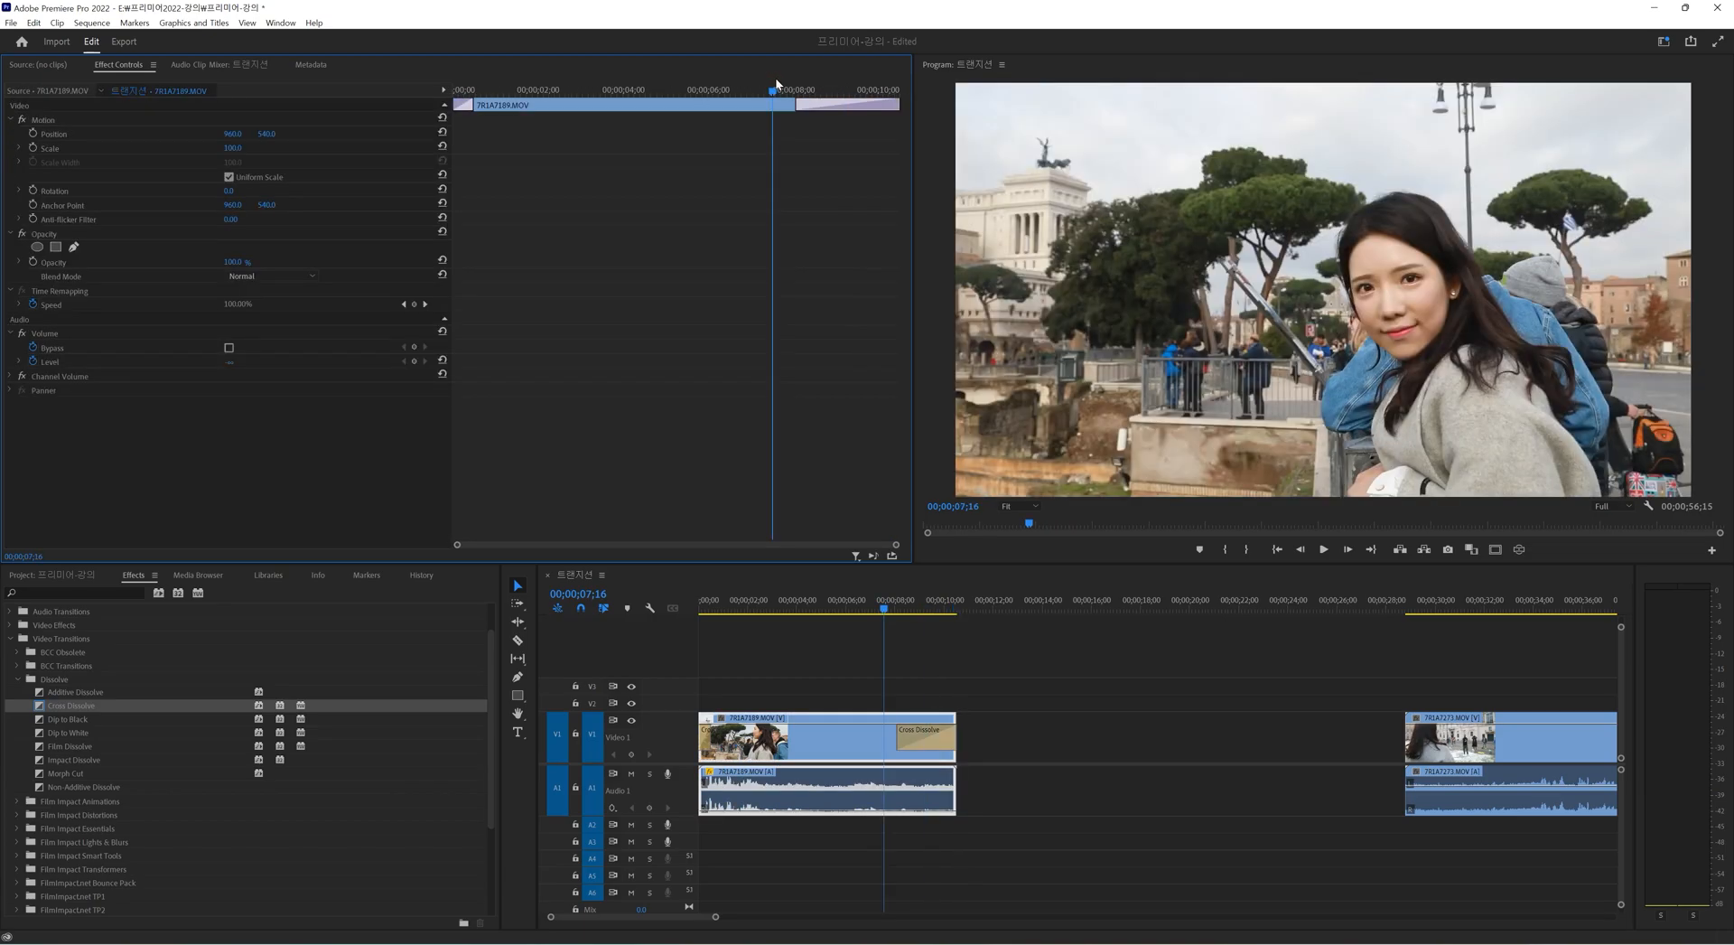
Shorten the closing Cross Dissolve on the first clip to about 1 second 12 frames.
click(902, 737)
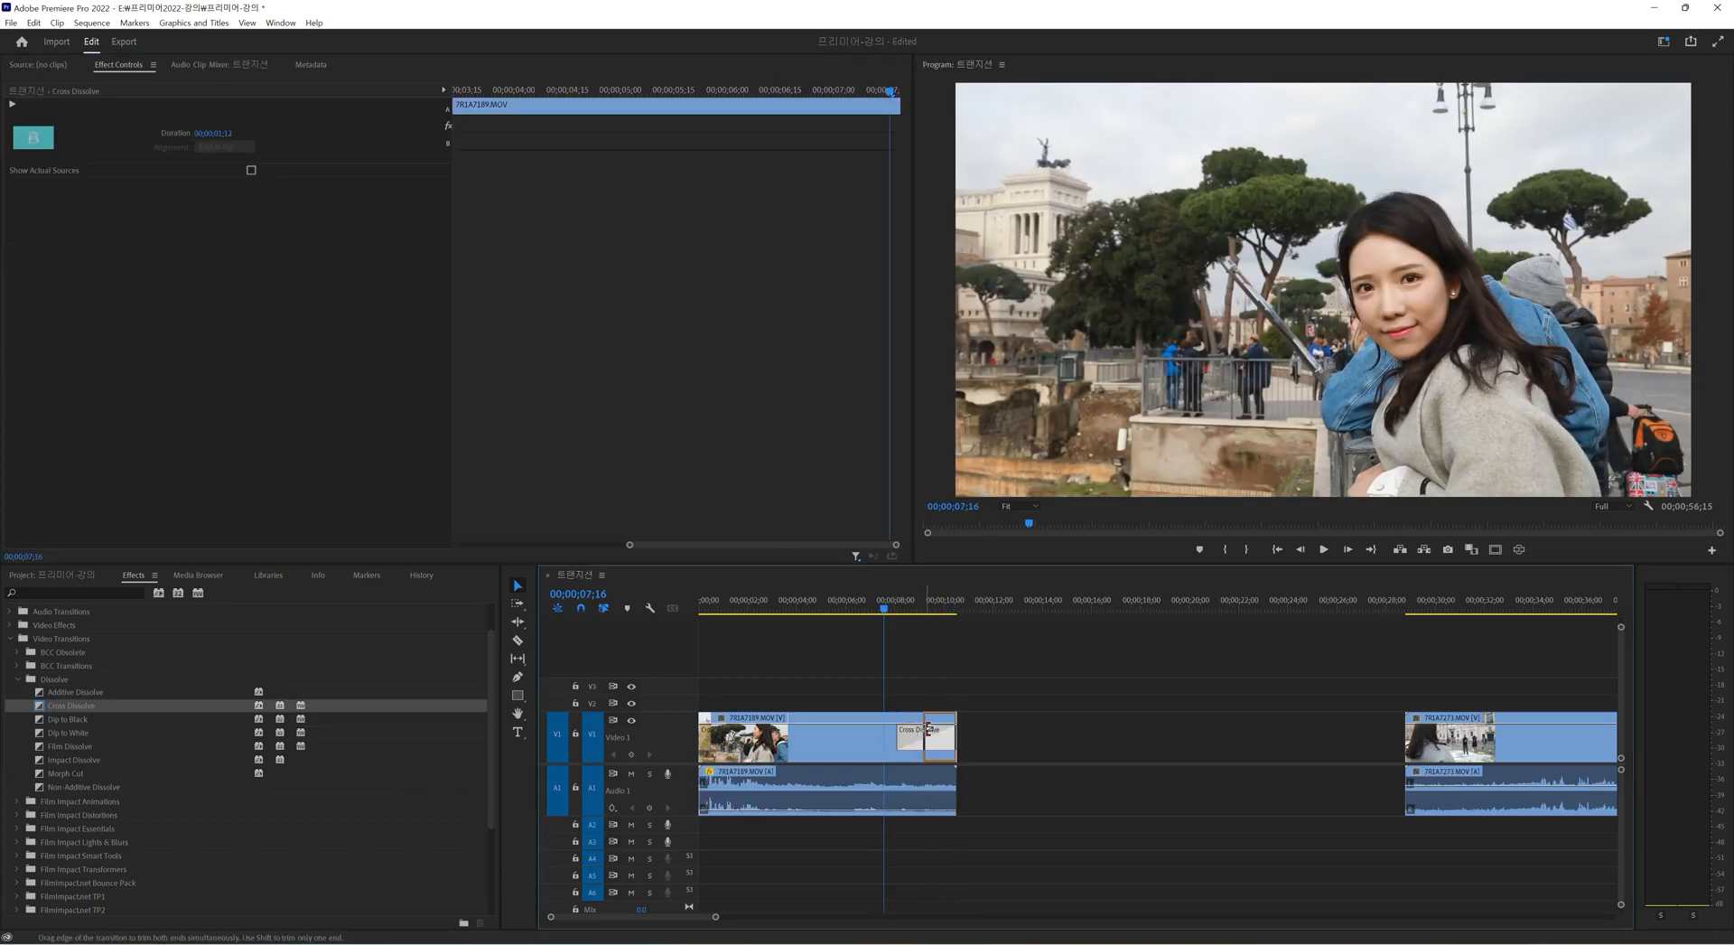
drag(929, 730, 925, 730)
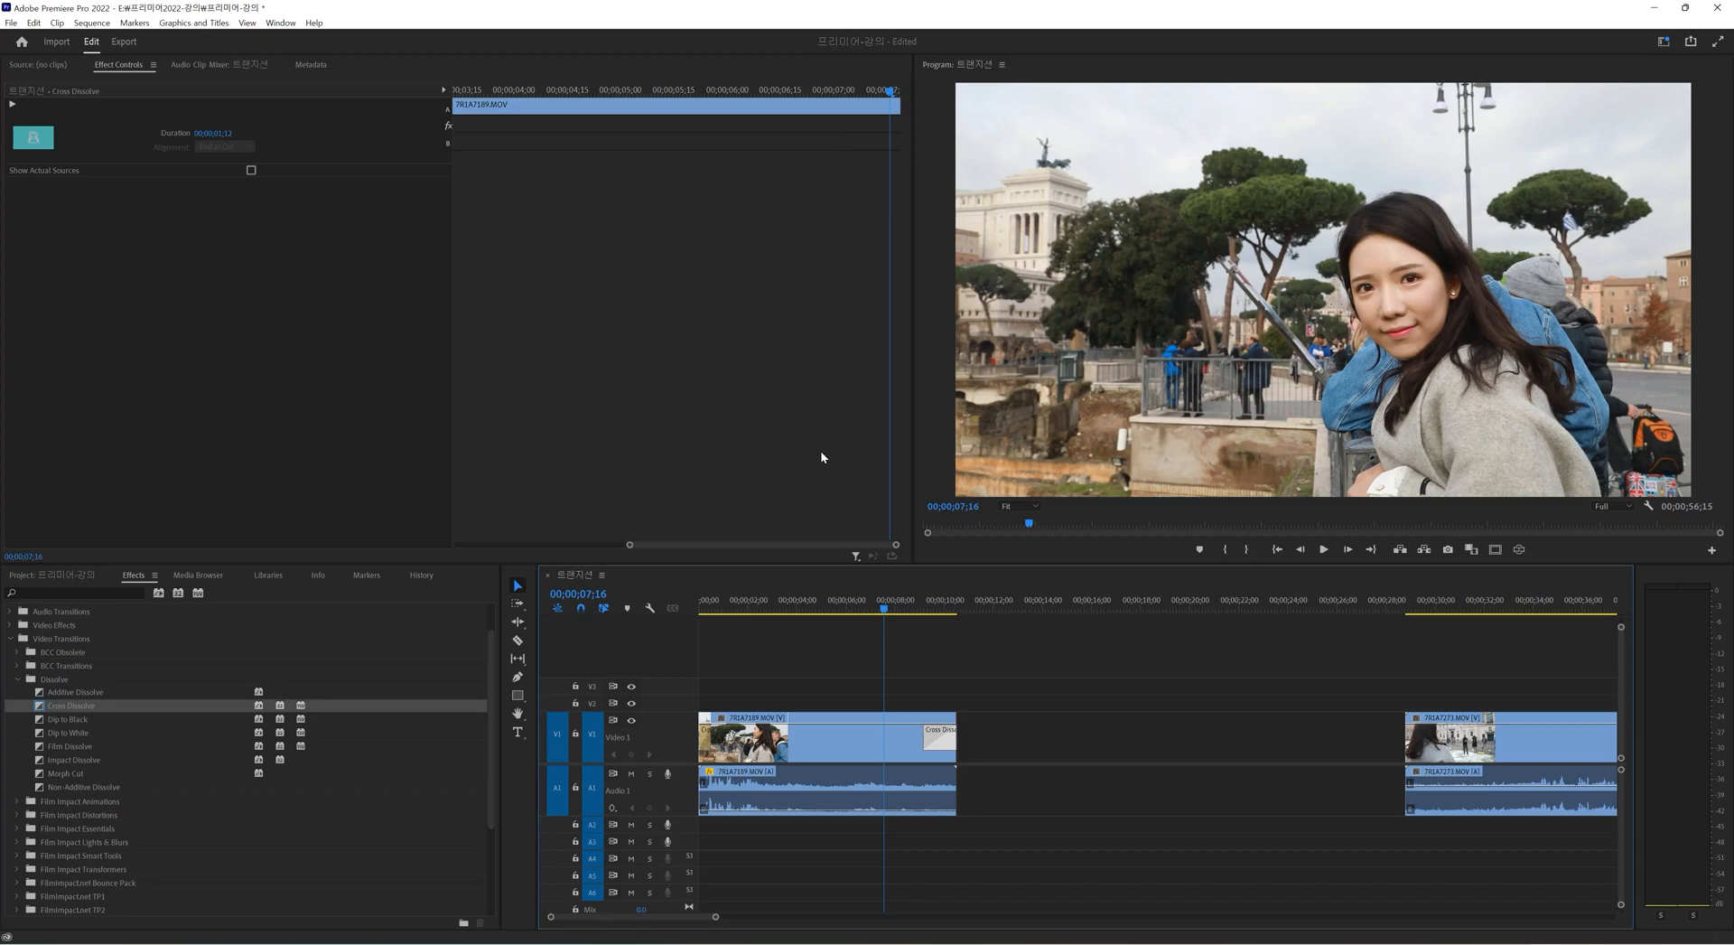
drag(630, 545, 135, 542)
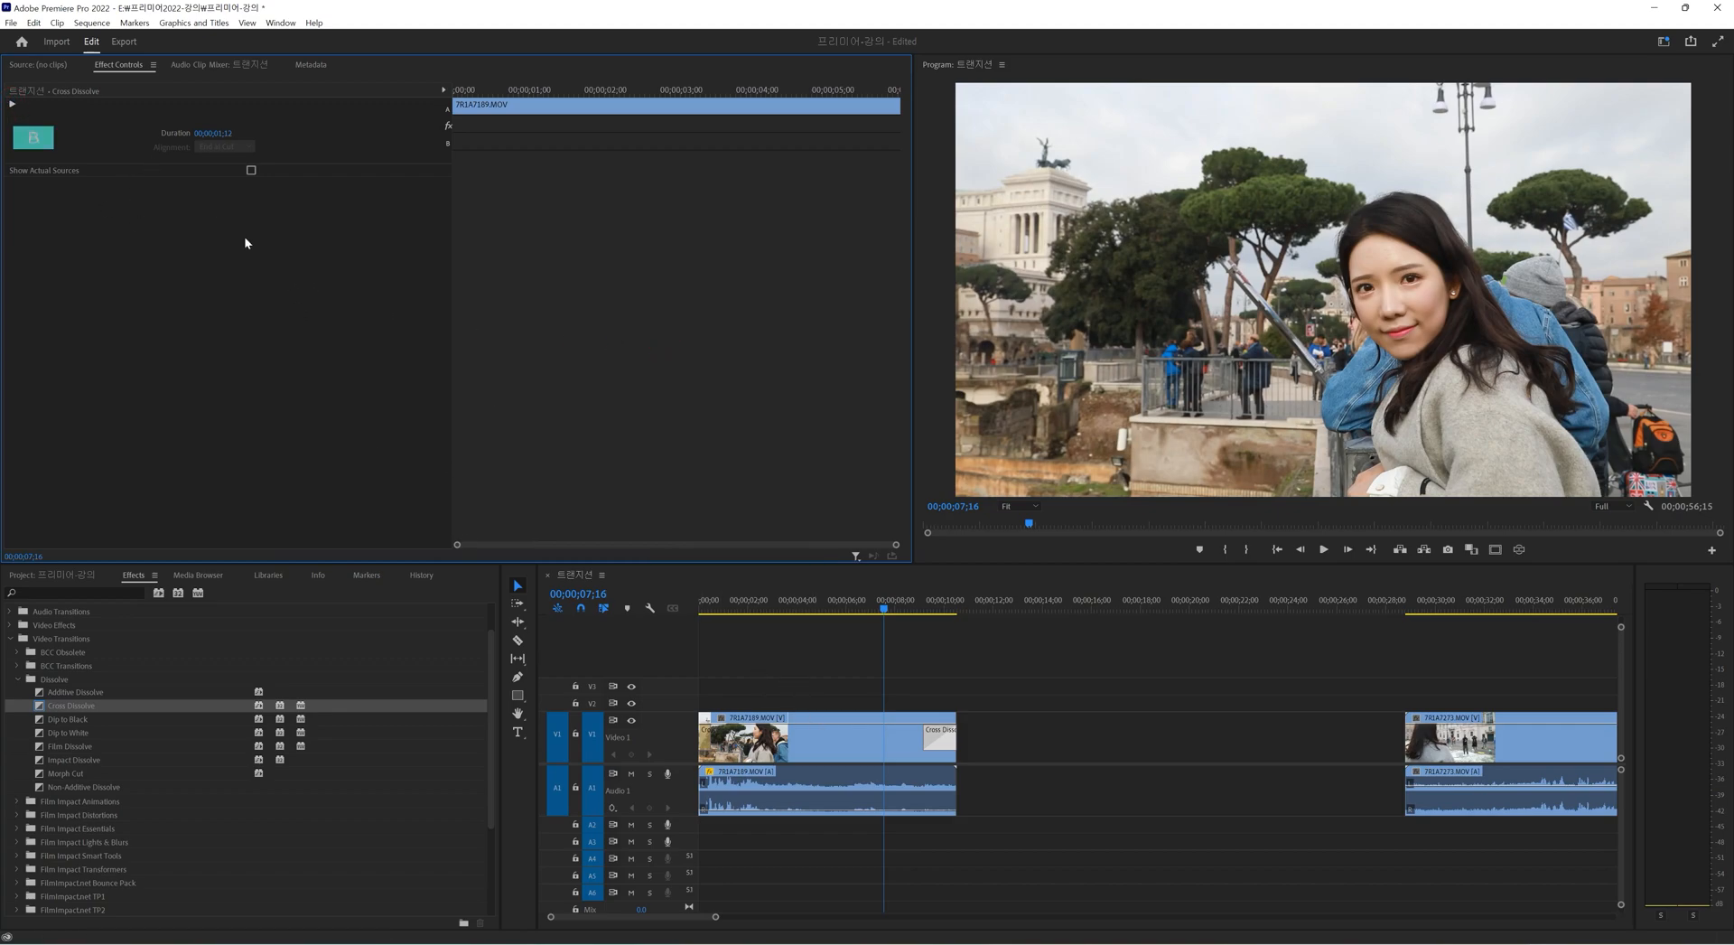
Set the closing Cross Dissolve's duration to 15 frames in Effect Controls and play the end of the first clip.
click(930, 599)
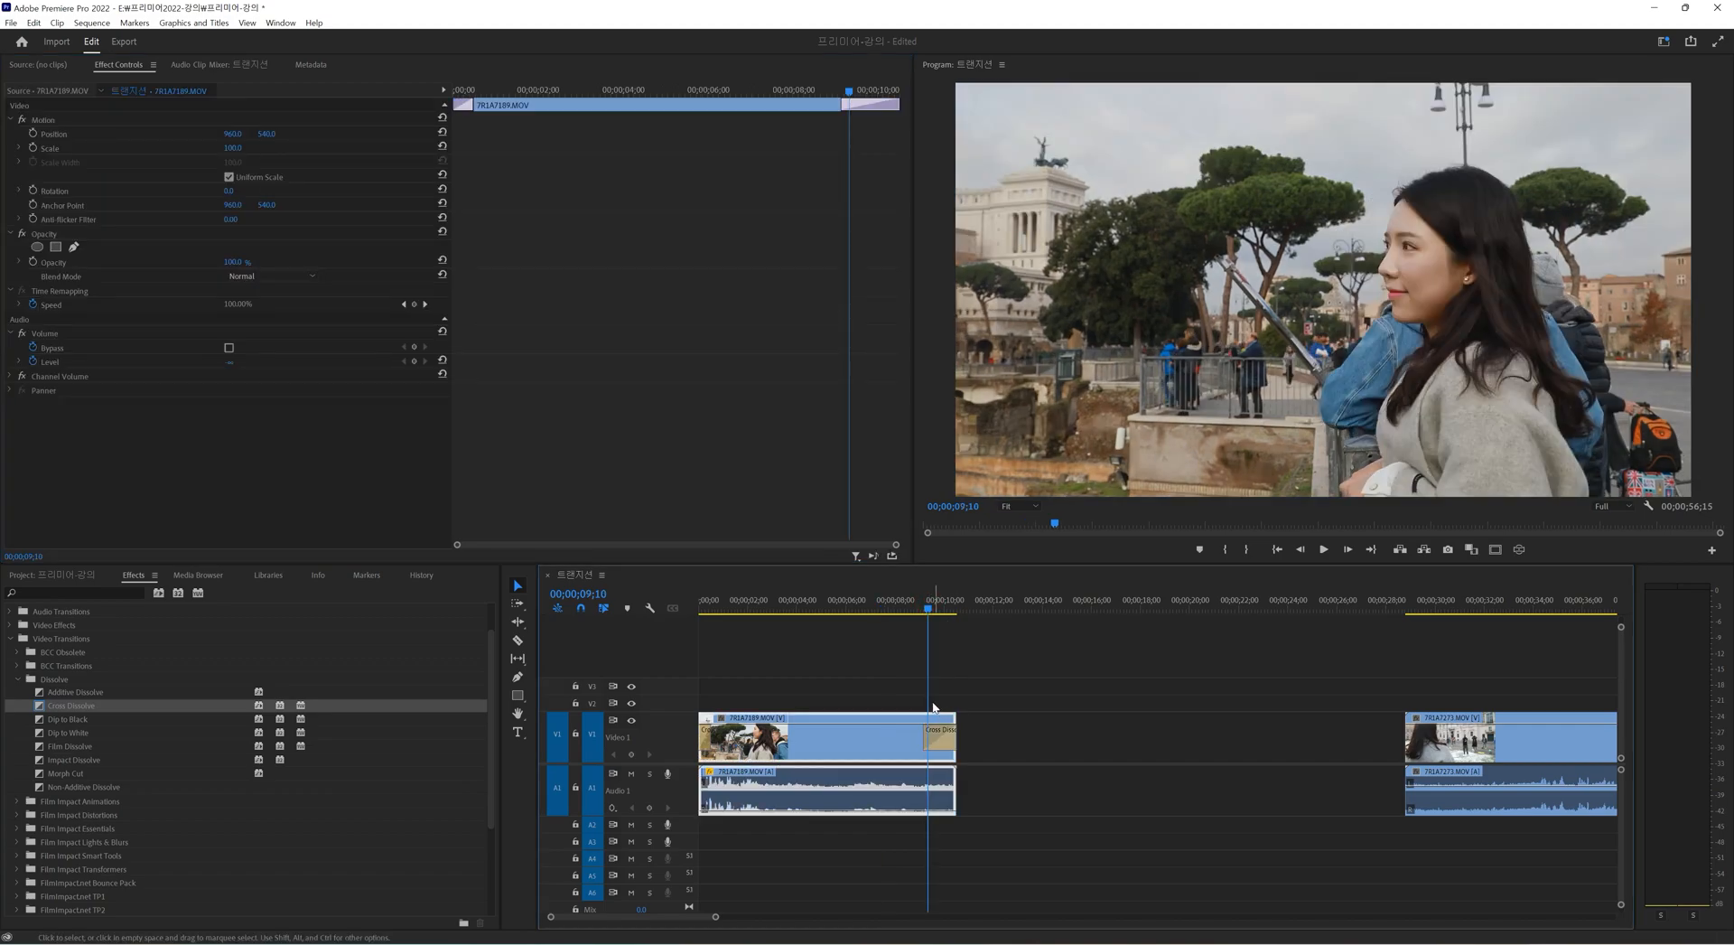
click(950, 740)
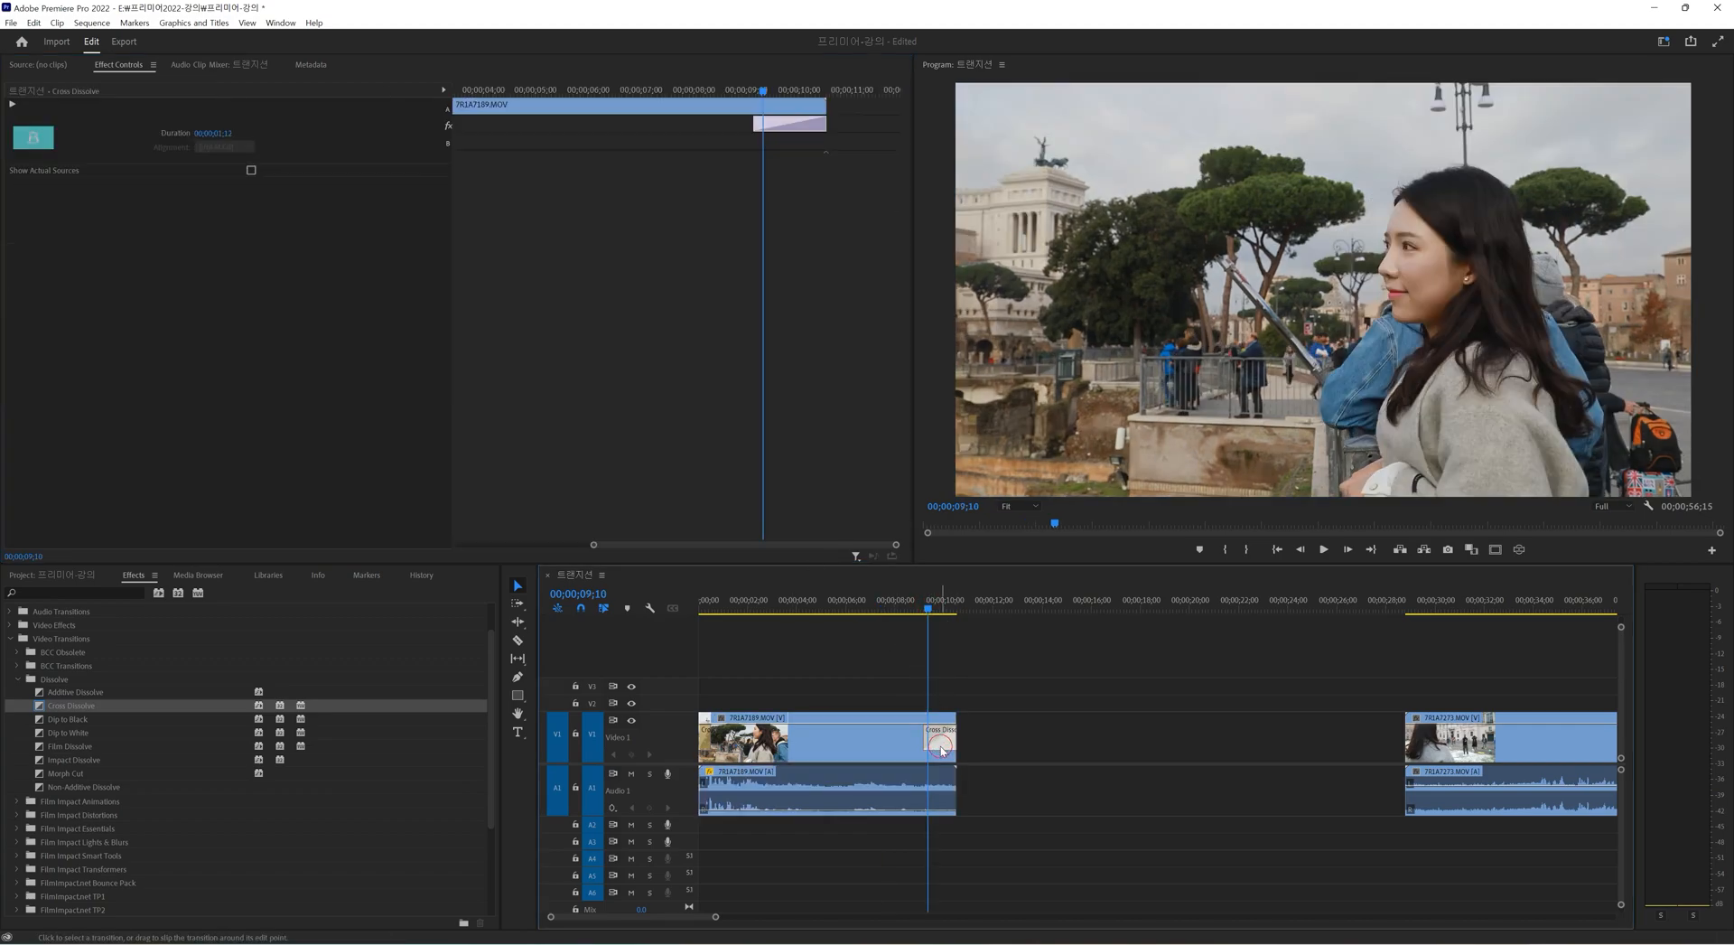
click(226, 133)
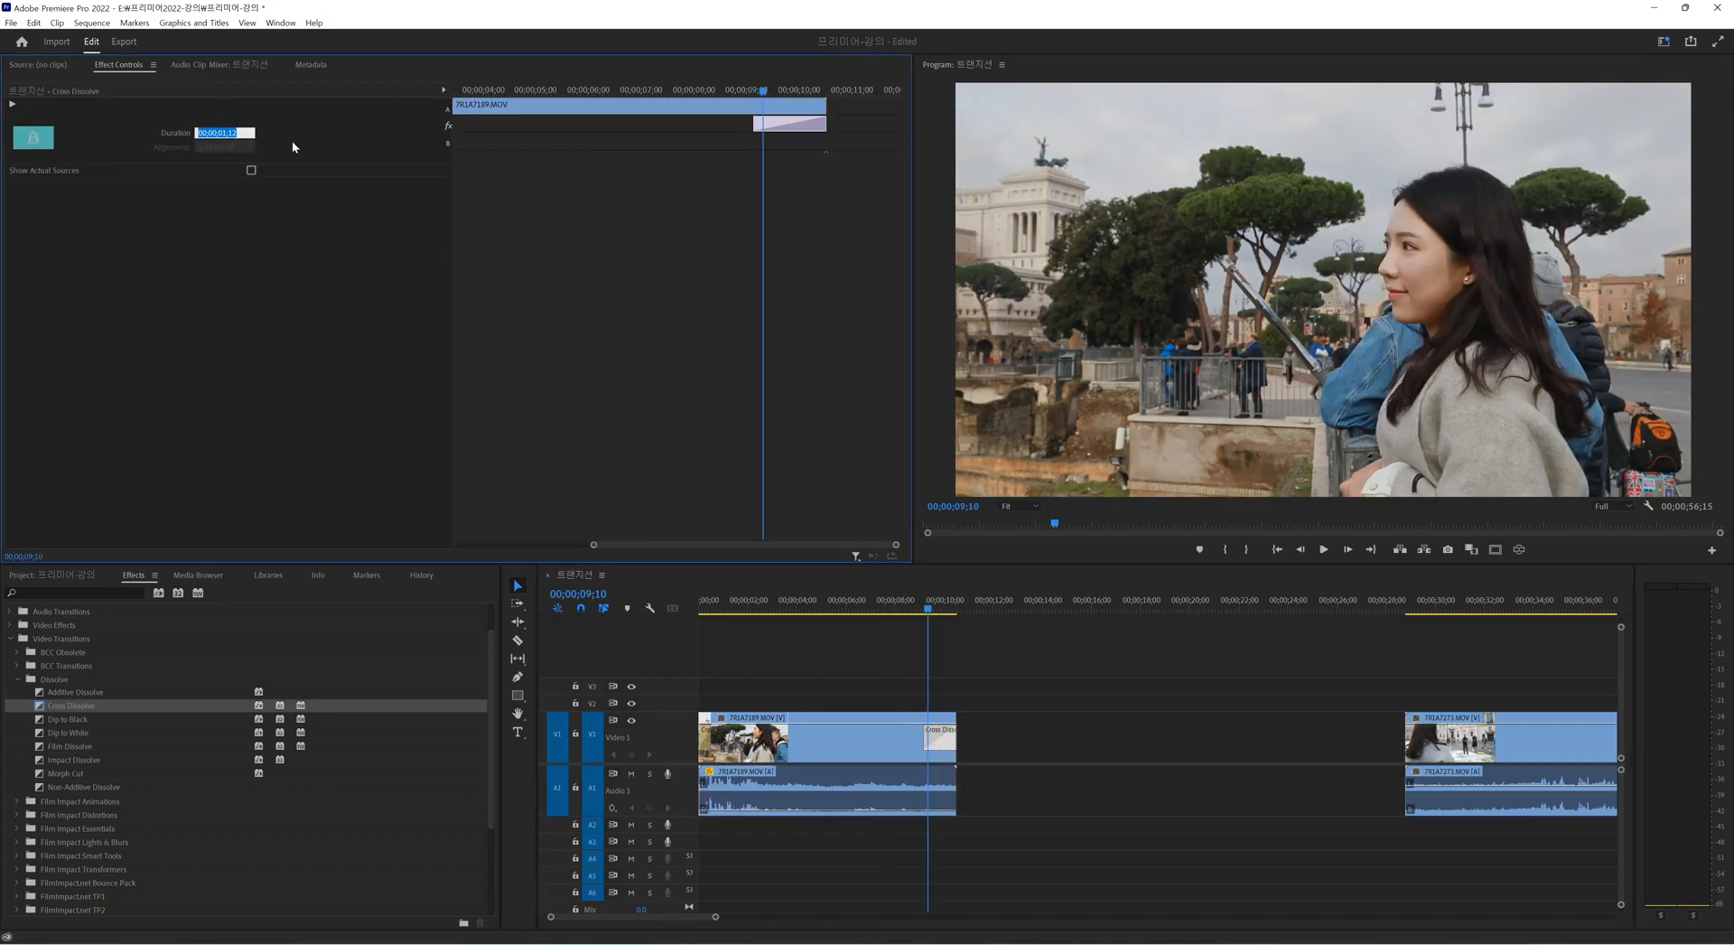
text(15)
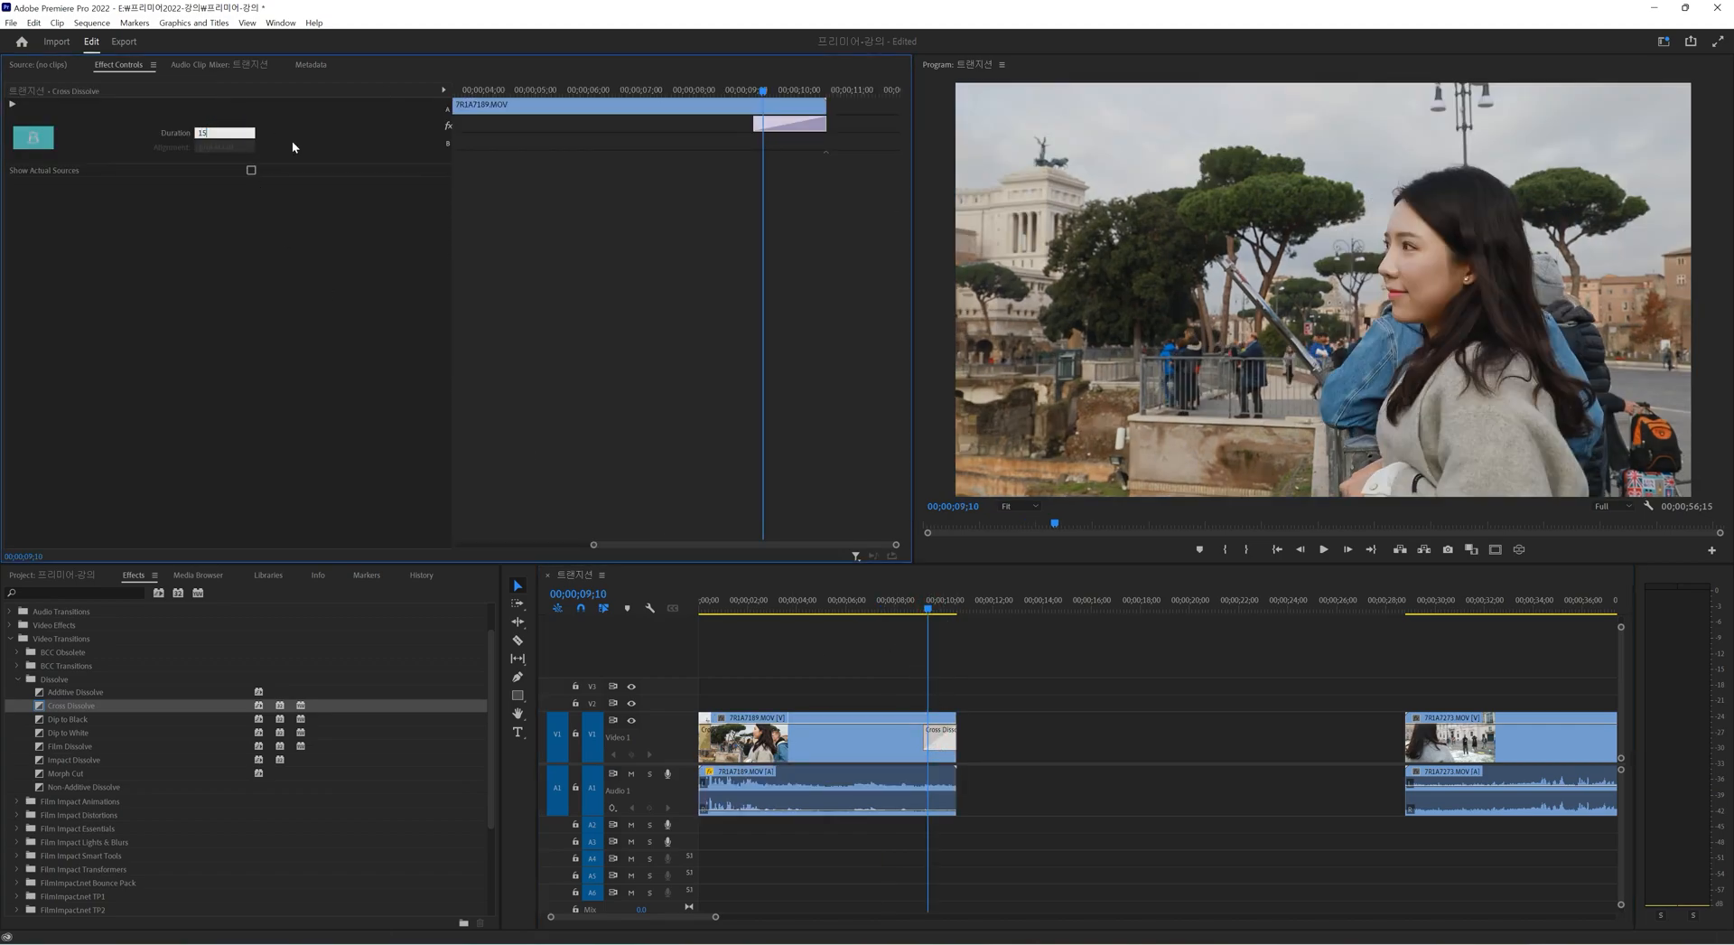
key(Return)
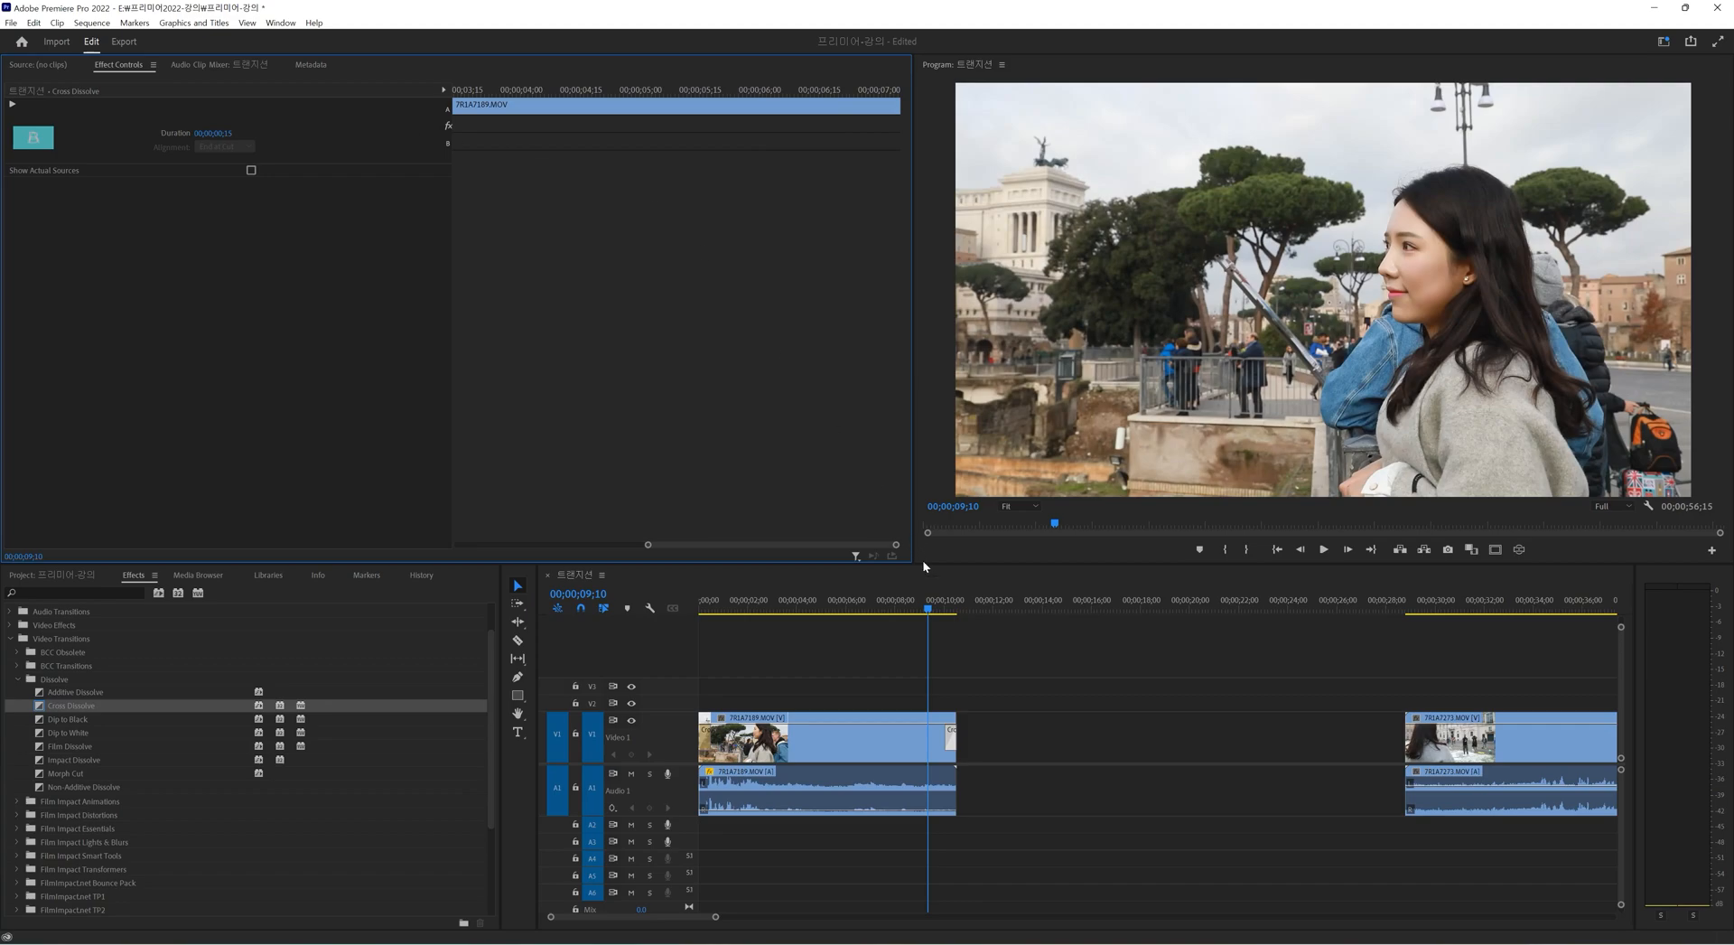
click(947, 603)
key(space)
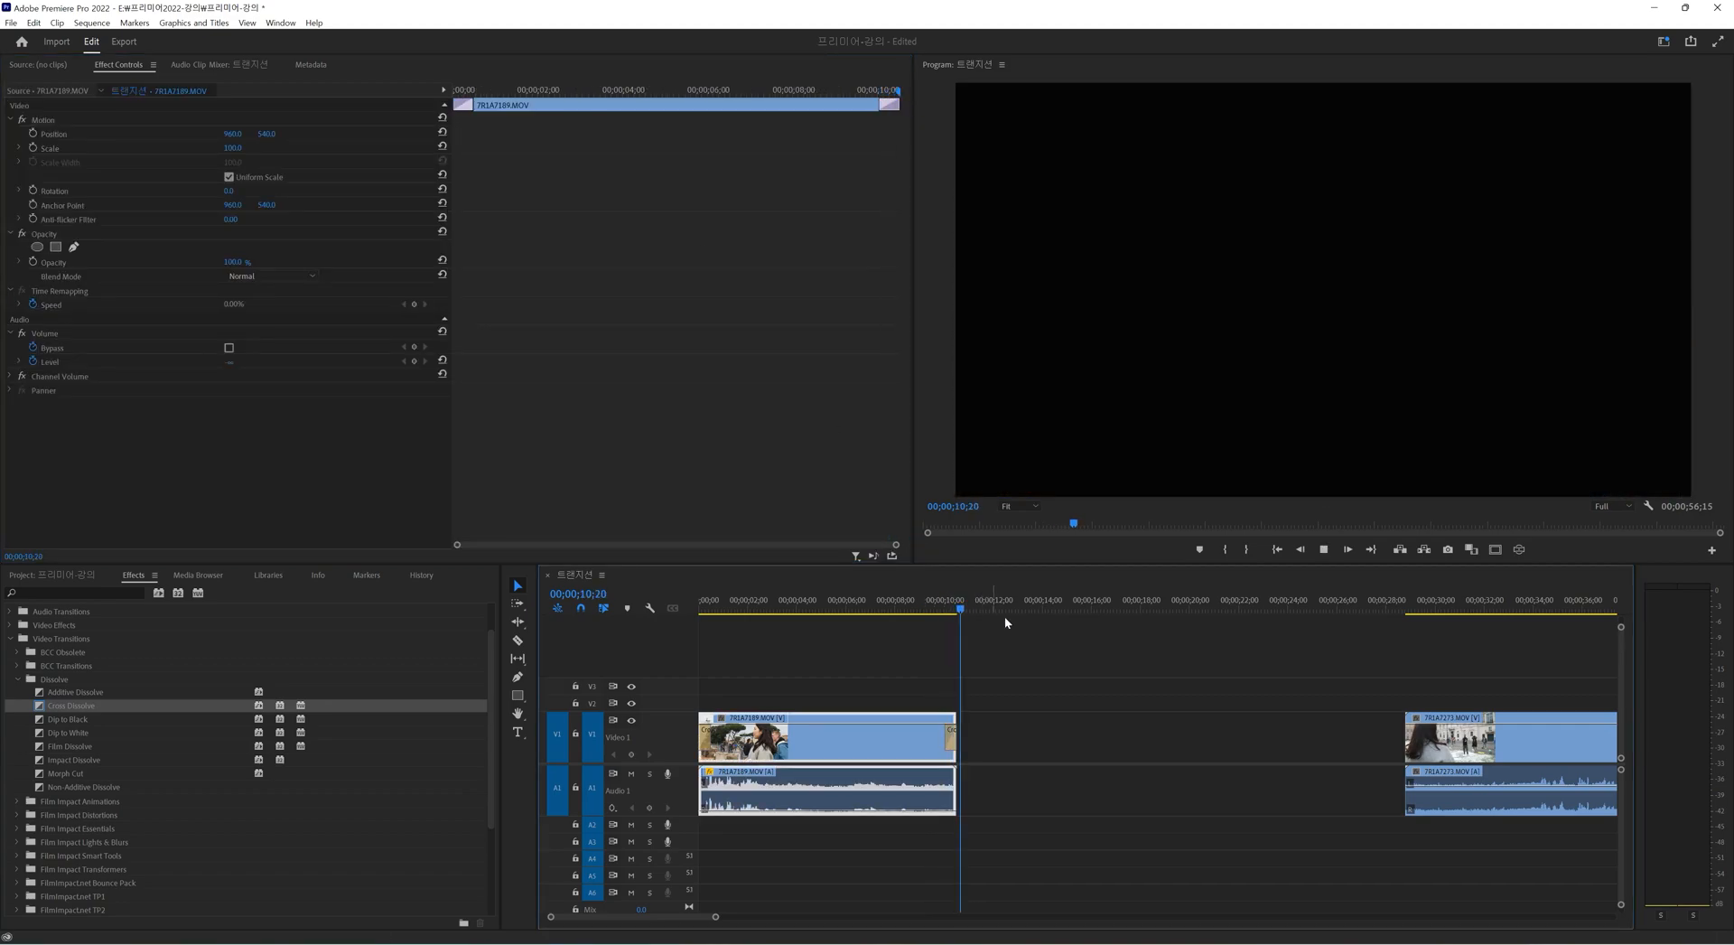
Replace the Cross Dissolve at the first clip's end with the Dip to White transition.
drag(963, 617, 753, 639)
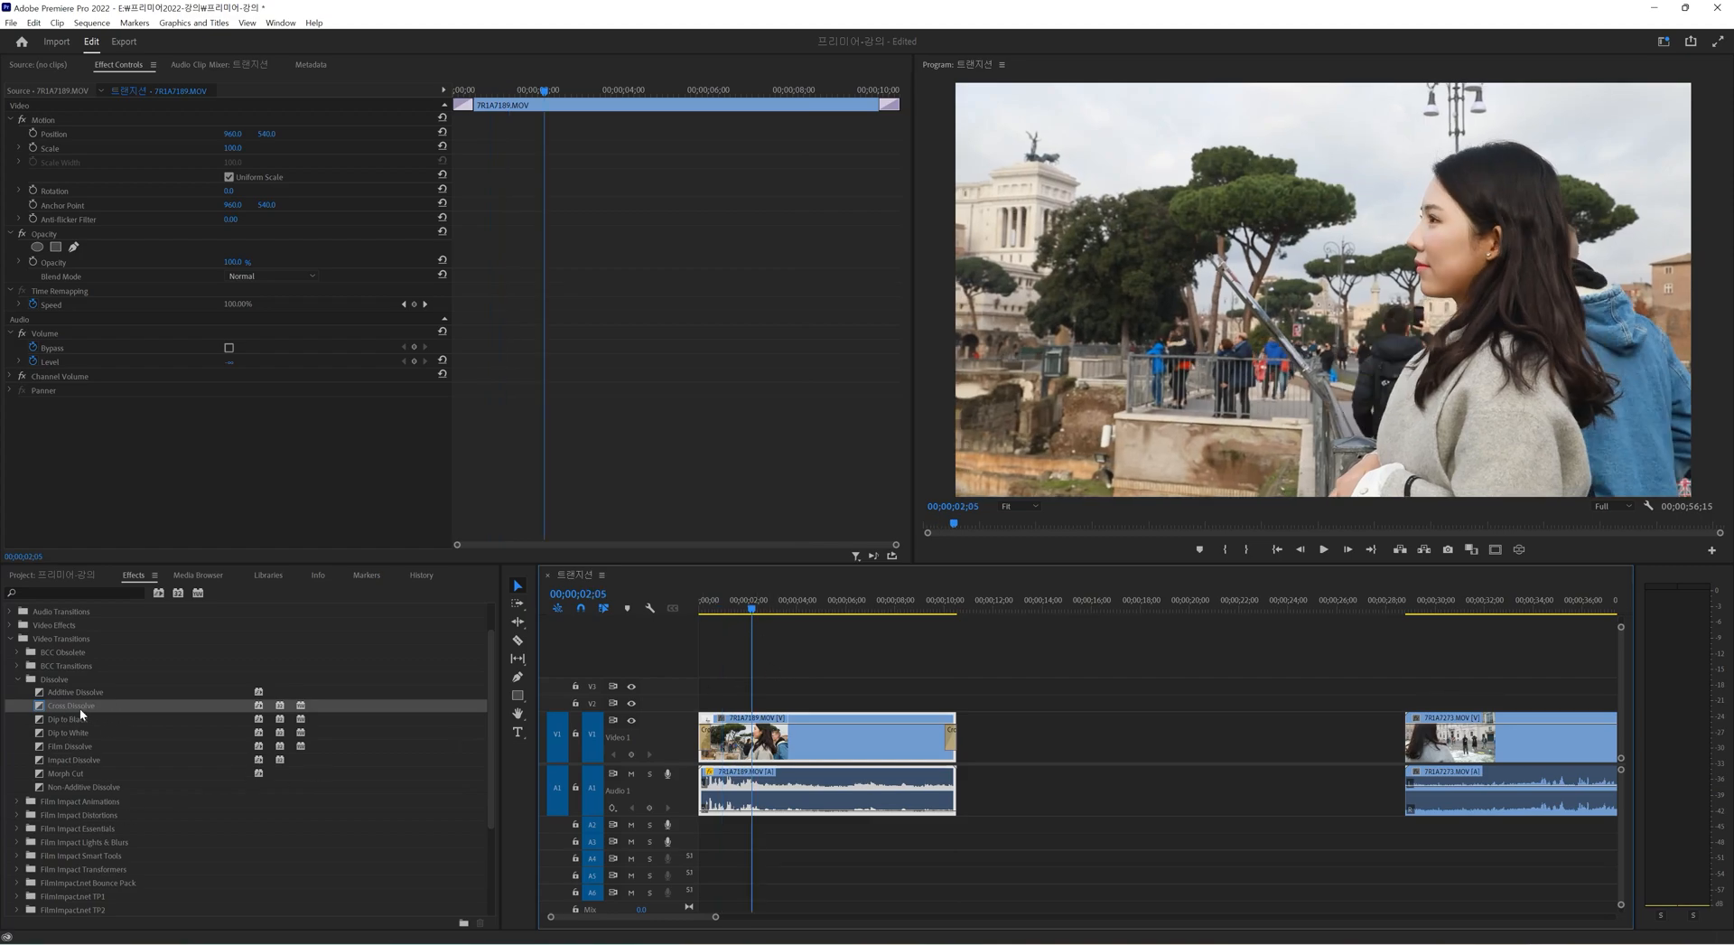
click(52, 681)
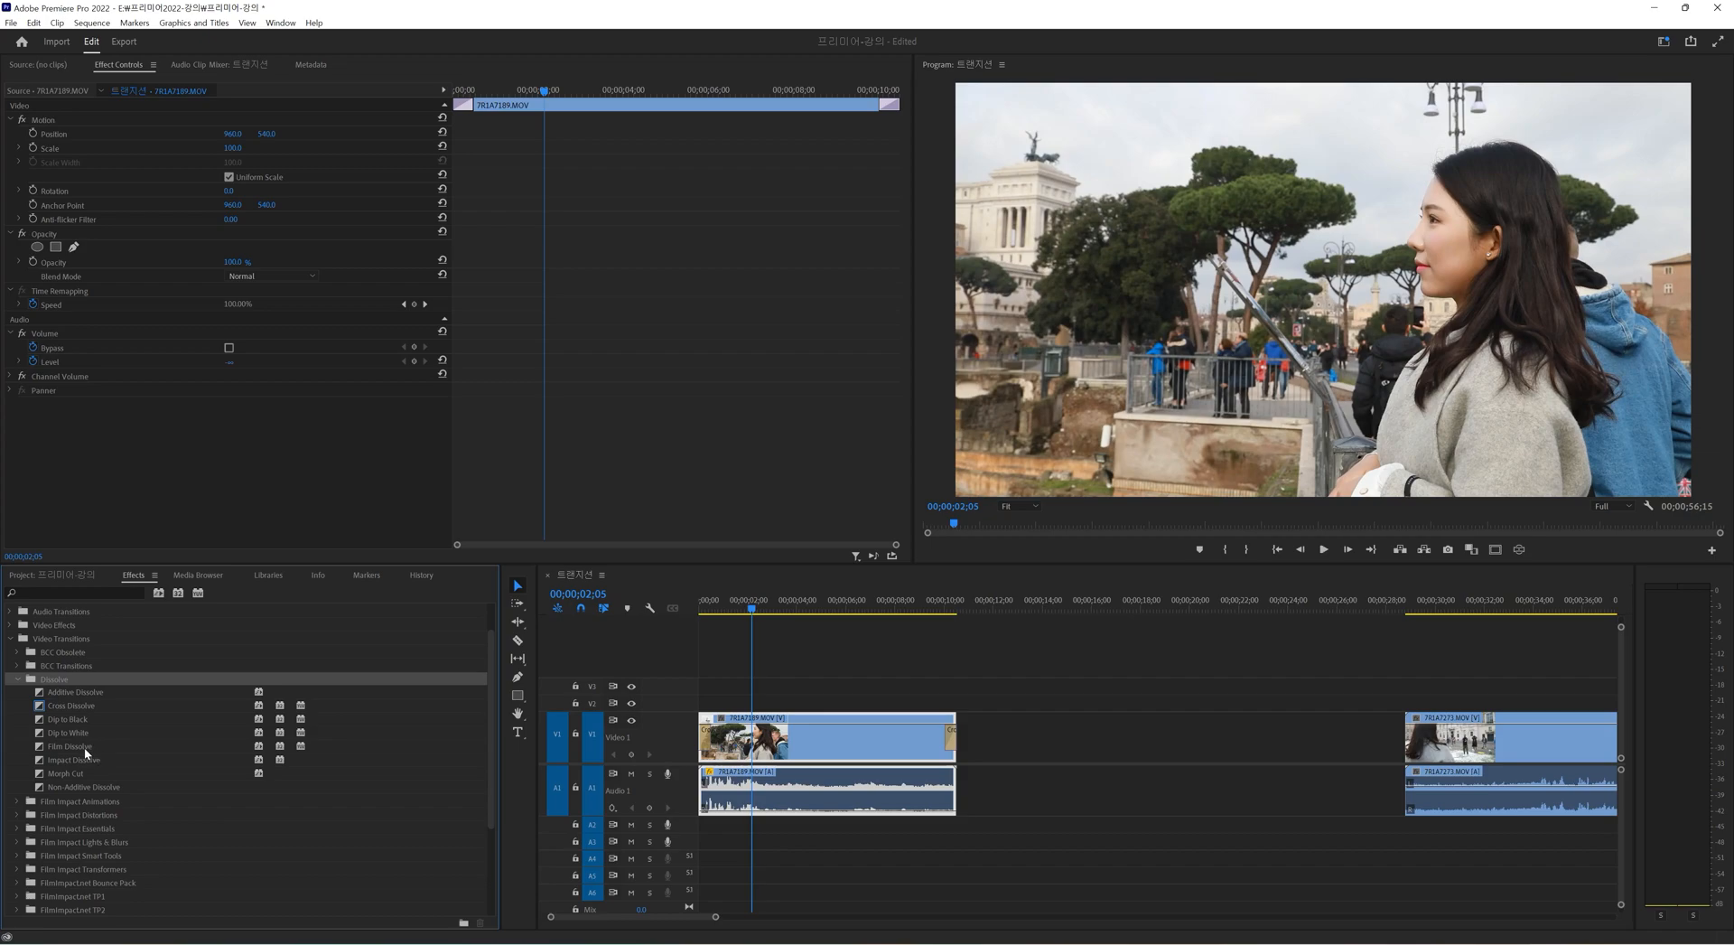
click(155, 759)
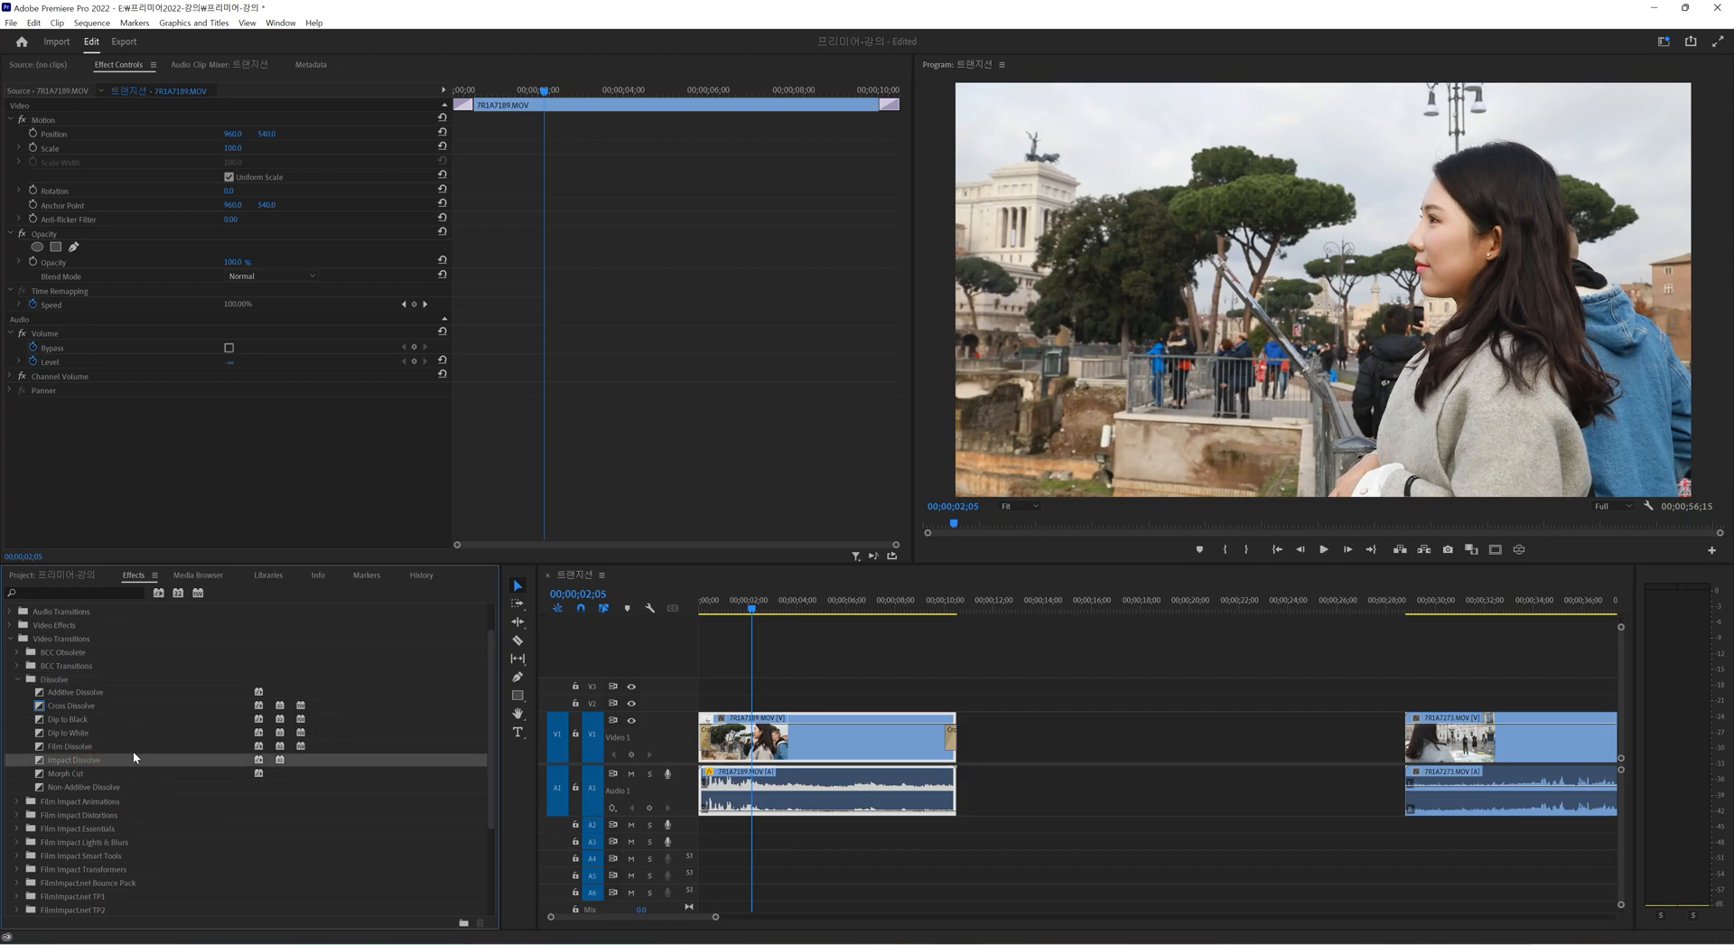
drag(39, 736, 940, 748)
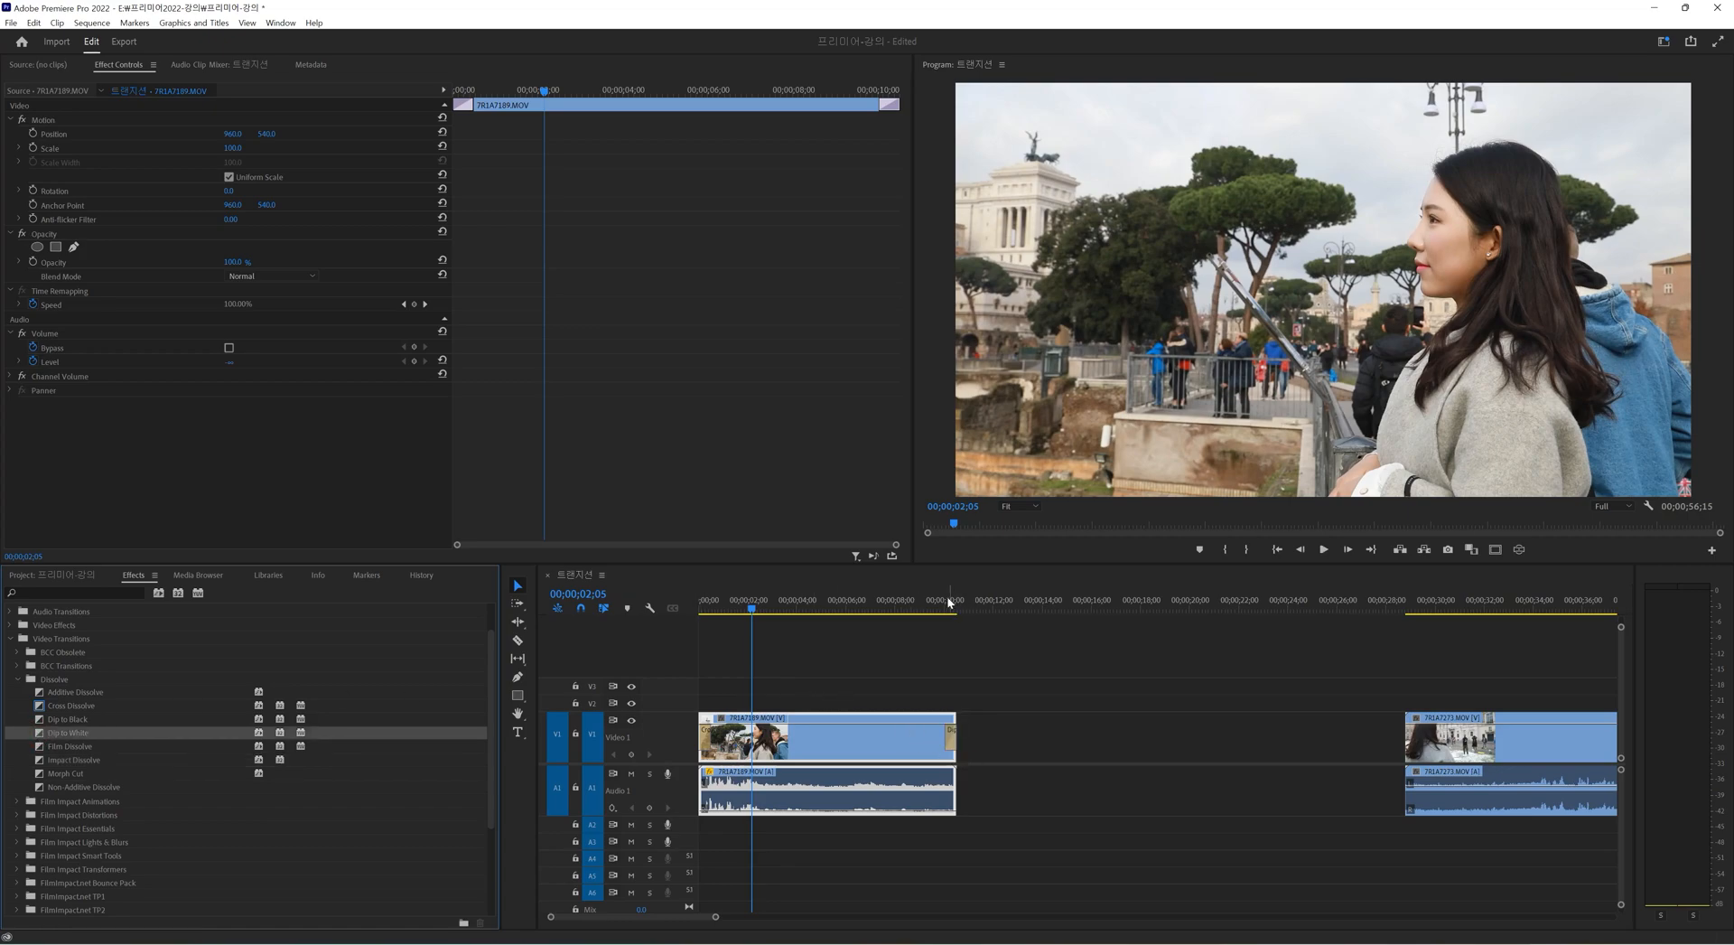
Play the closing Dip to White and examine its start around 10 seconds on the timeline.
click(945, 603)
key(space)
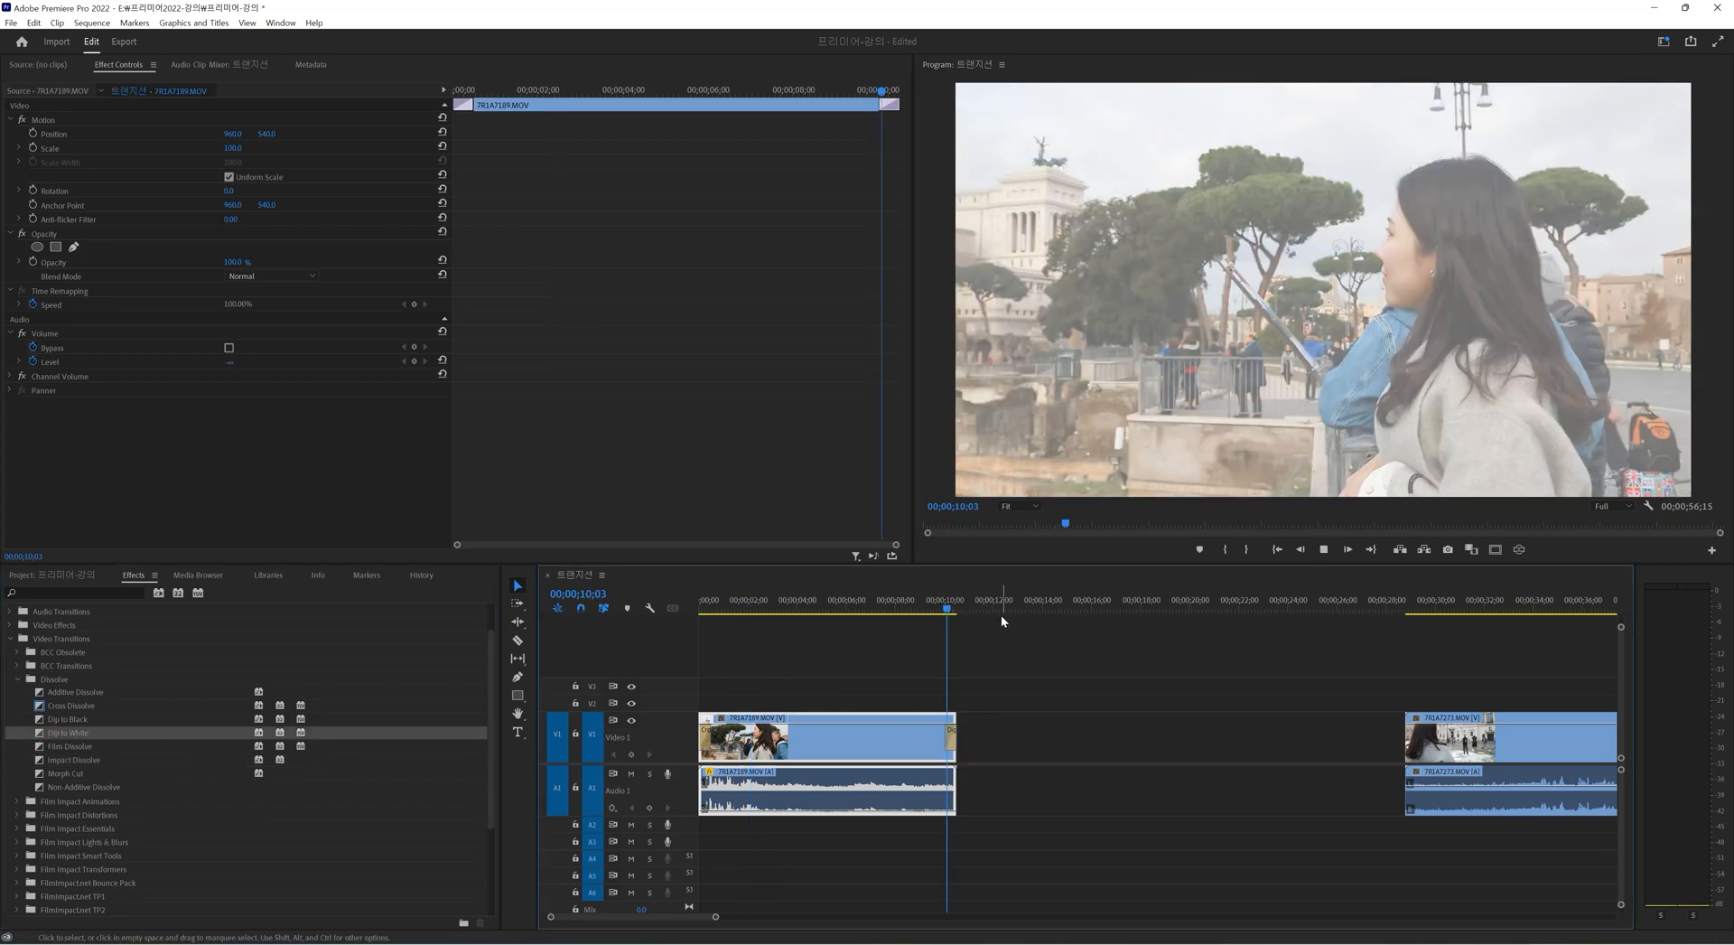
key(space)
key(equal)
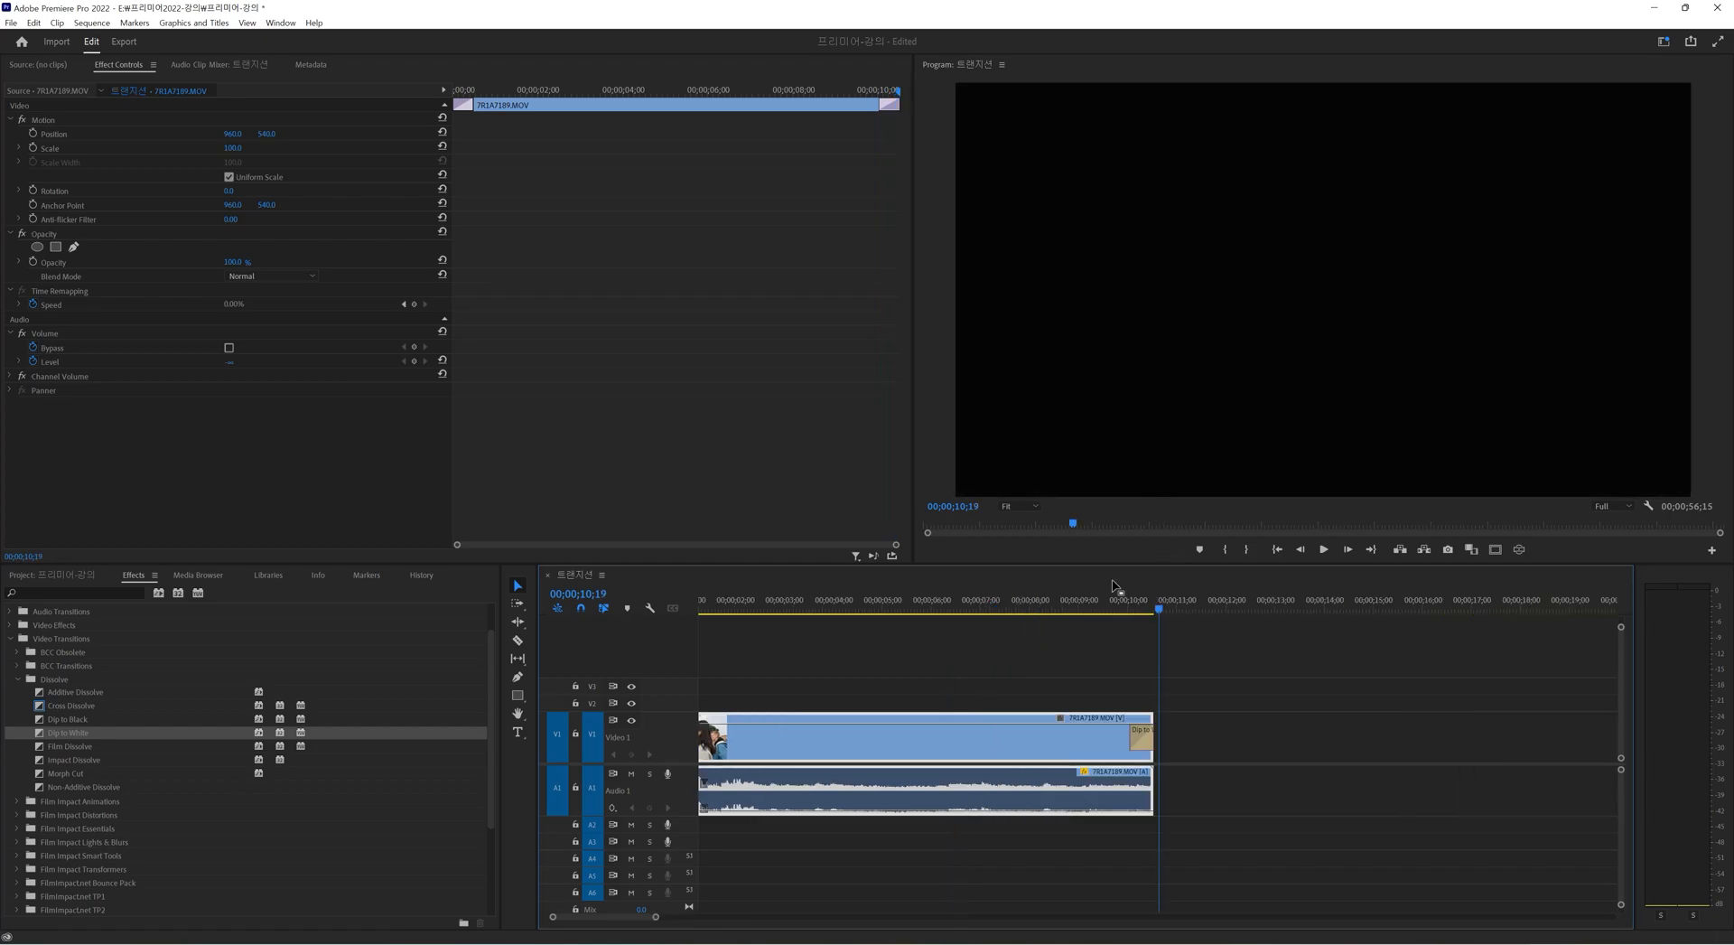
key(equal)
mouse_move(1131, 608)
mouse_down()
mouse_move(1099, 609)
mouse_move(1162, 609)
mouse_move(1065, 593)
mouse_move(1162, 609)
mouse_move(1100, 609)
mouse_up()
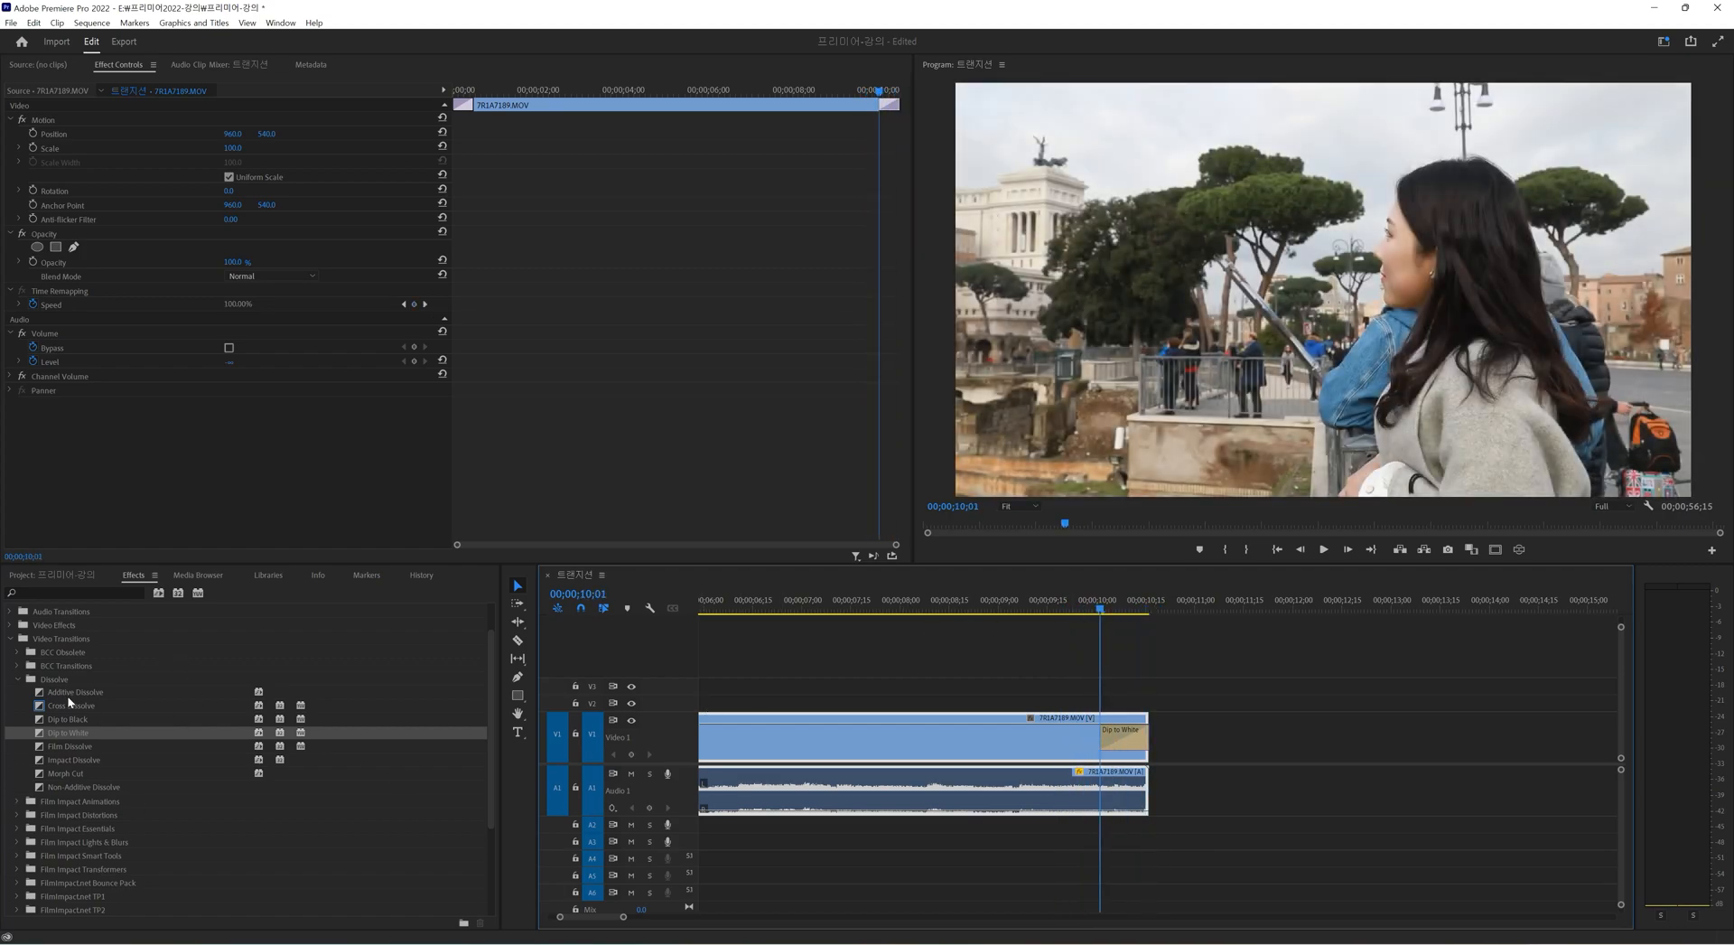
Set Dip to Black from the Dissolve group as the default transition, and make Cross Dissolve the default again.
click(16, 684)
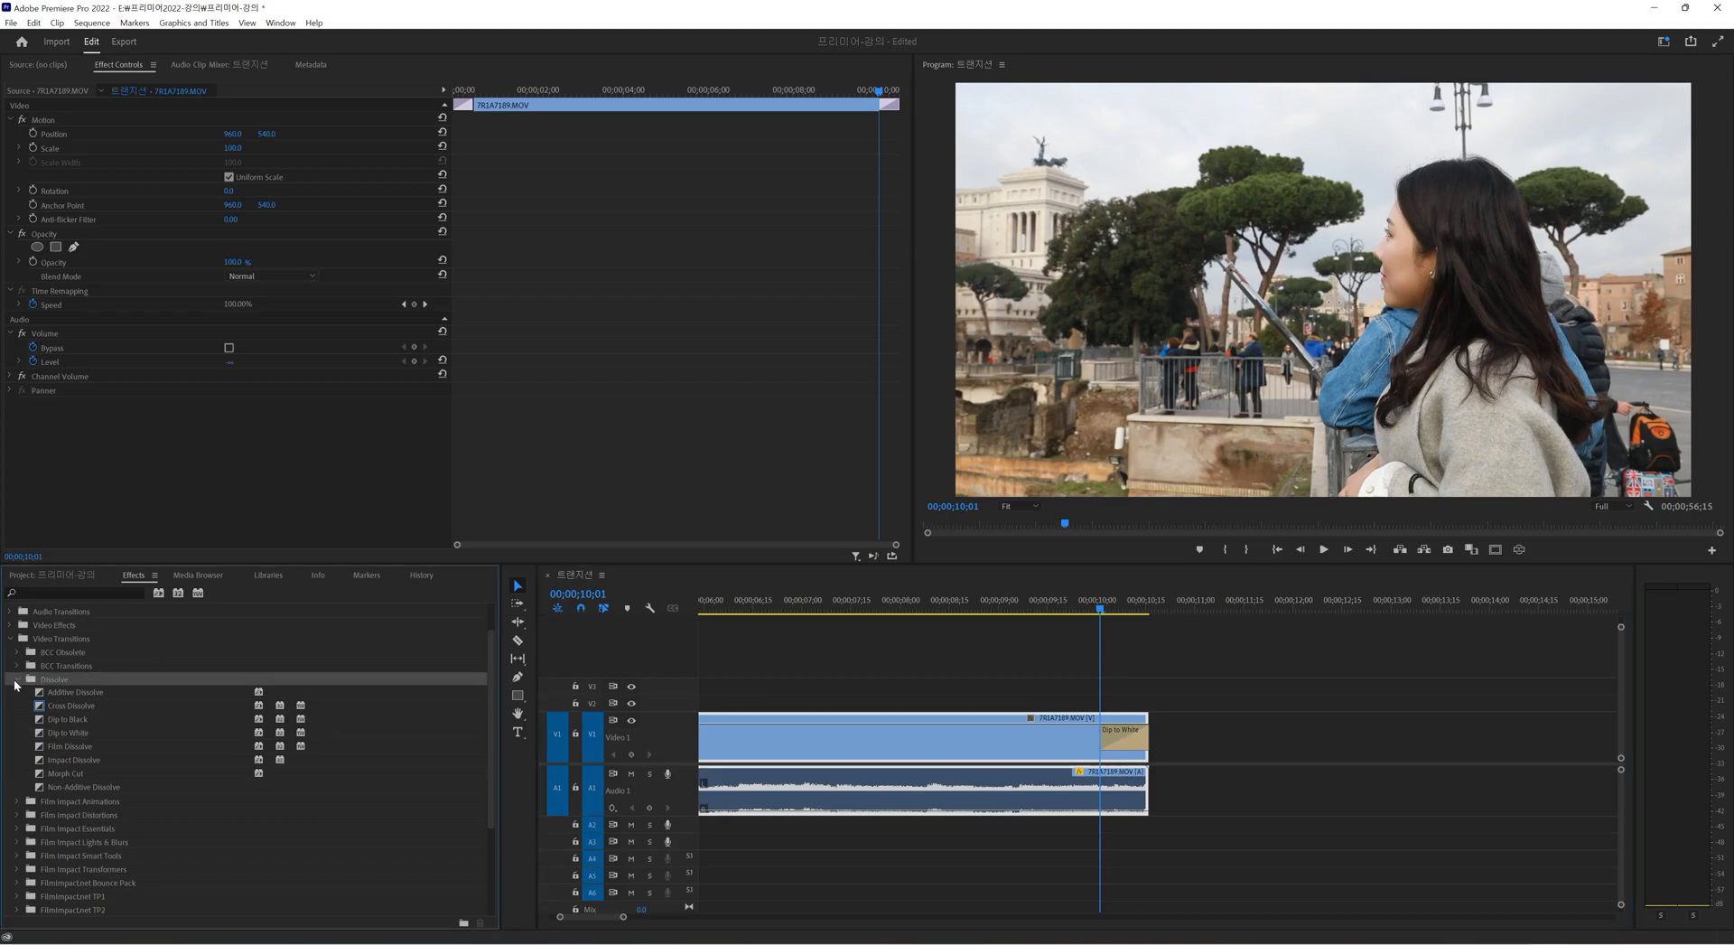
click(16, 679)
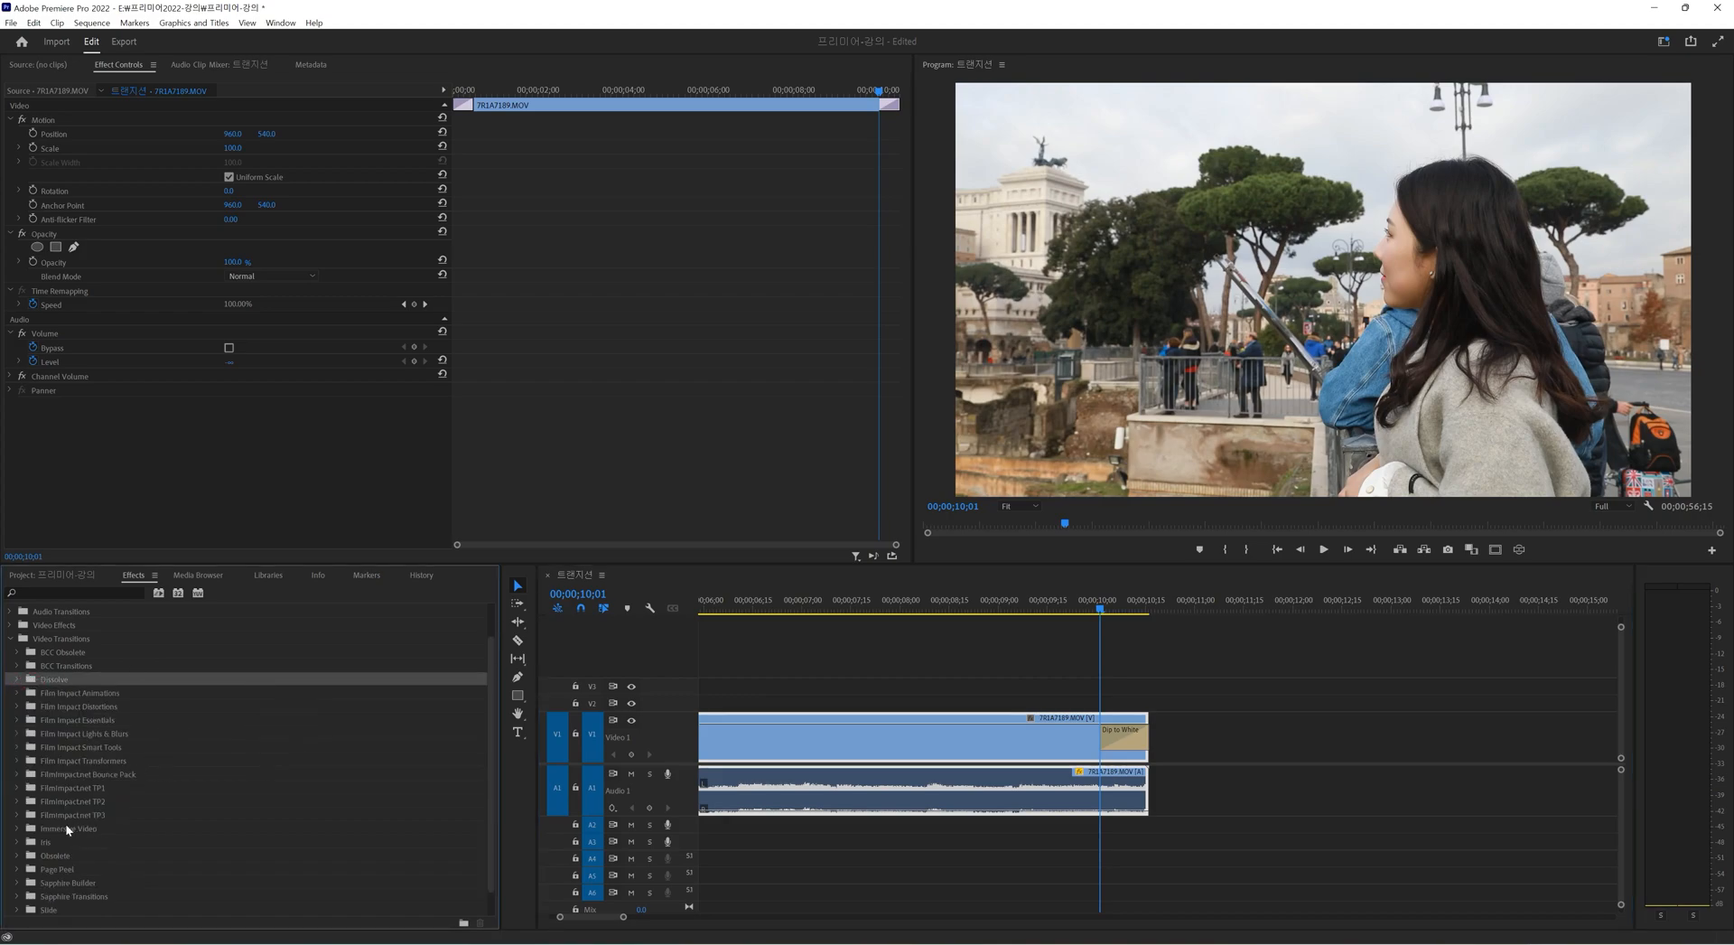
click(16, 680)
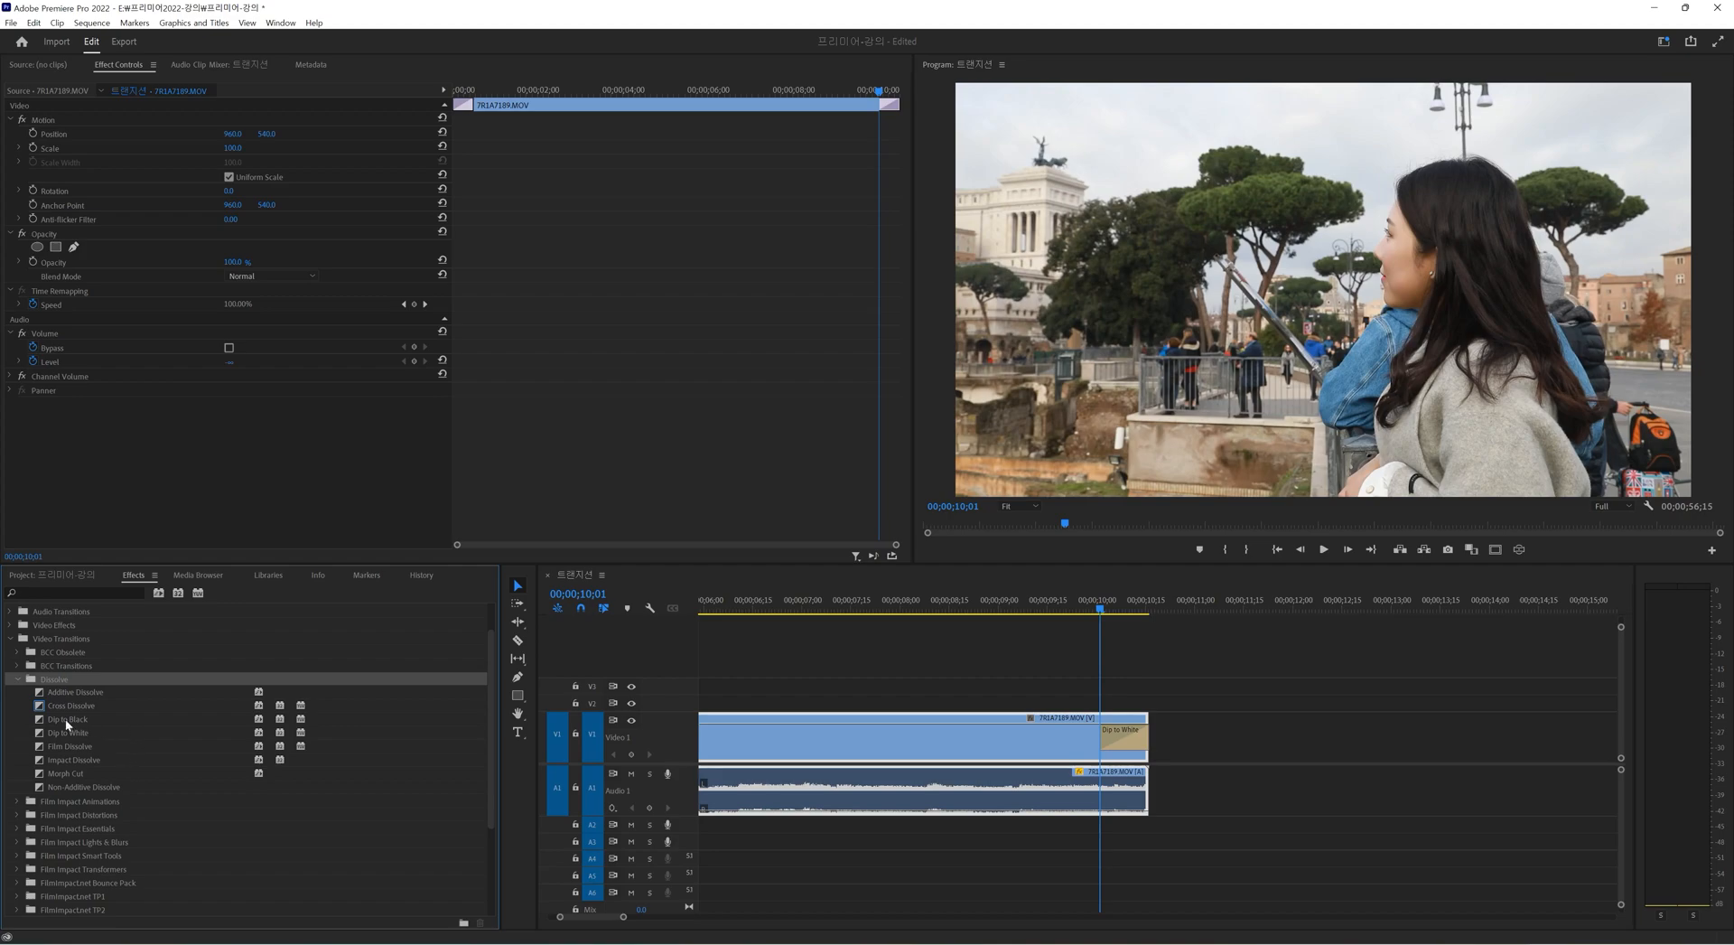
right_click(39, 721)
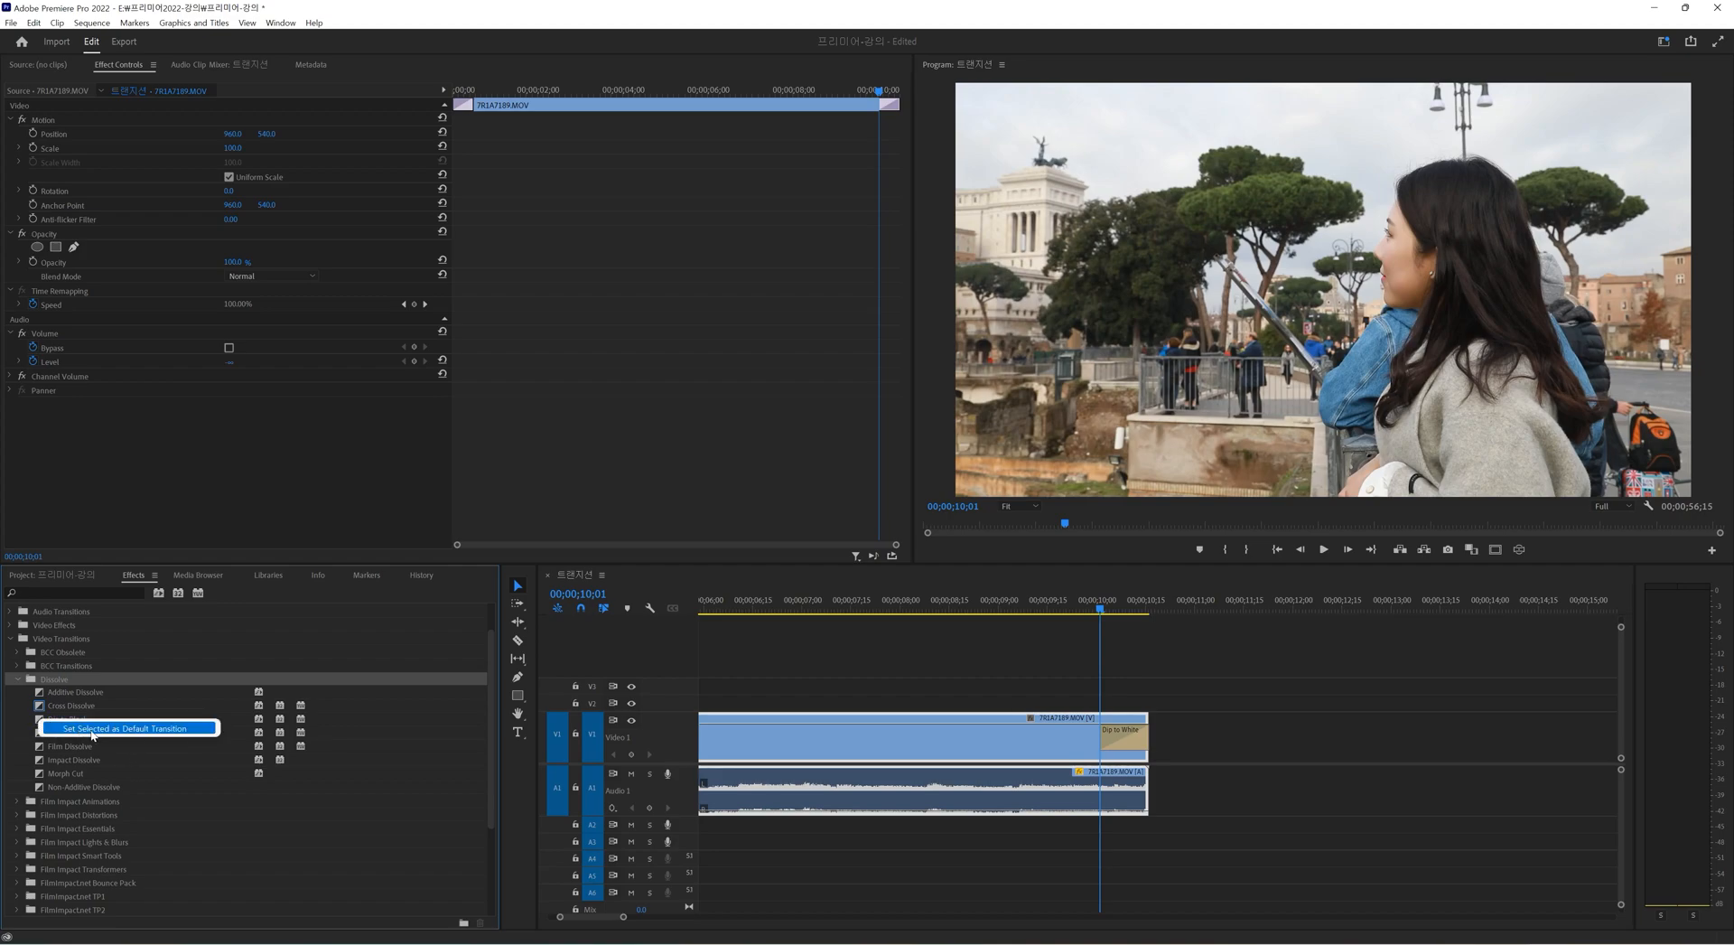
click(194, 729)
click(185, 774)
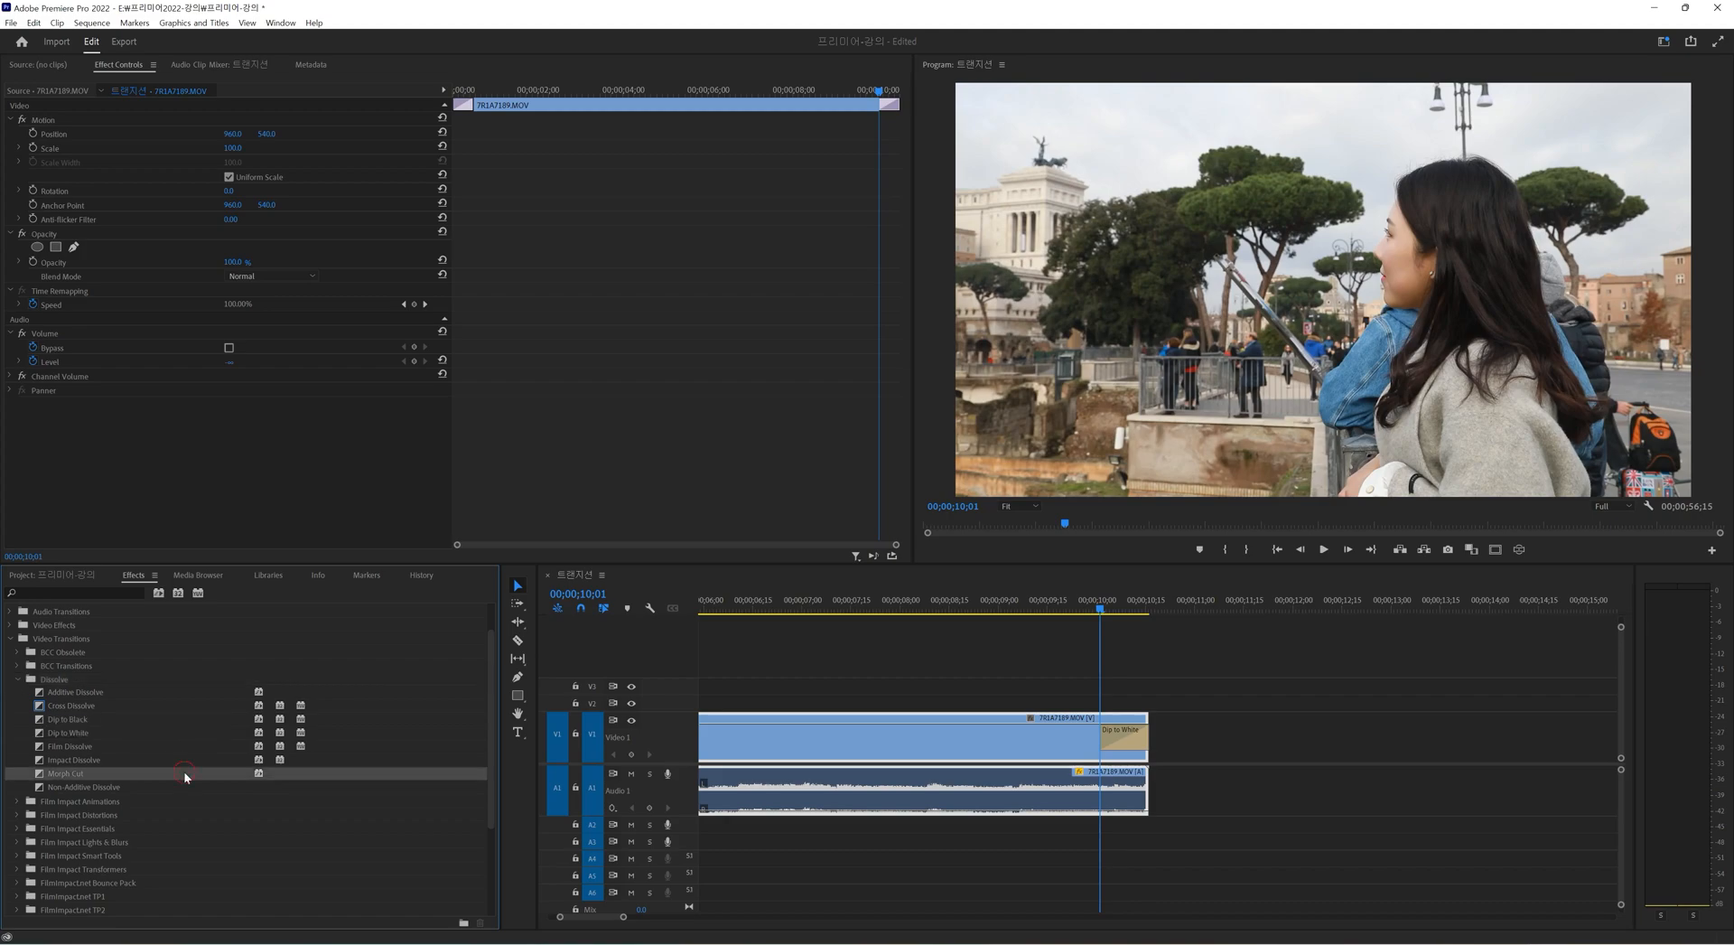
right_click(42, 721)
click(70, 734)
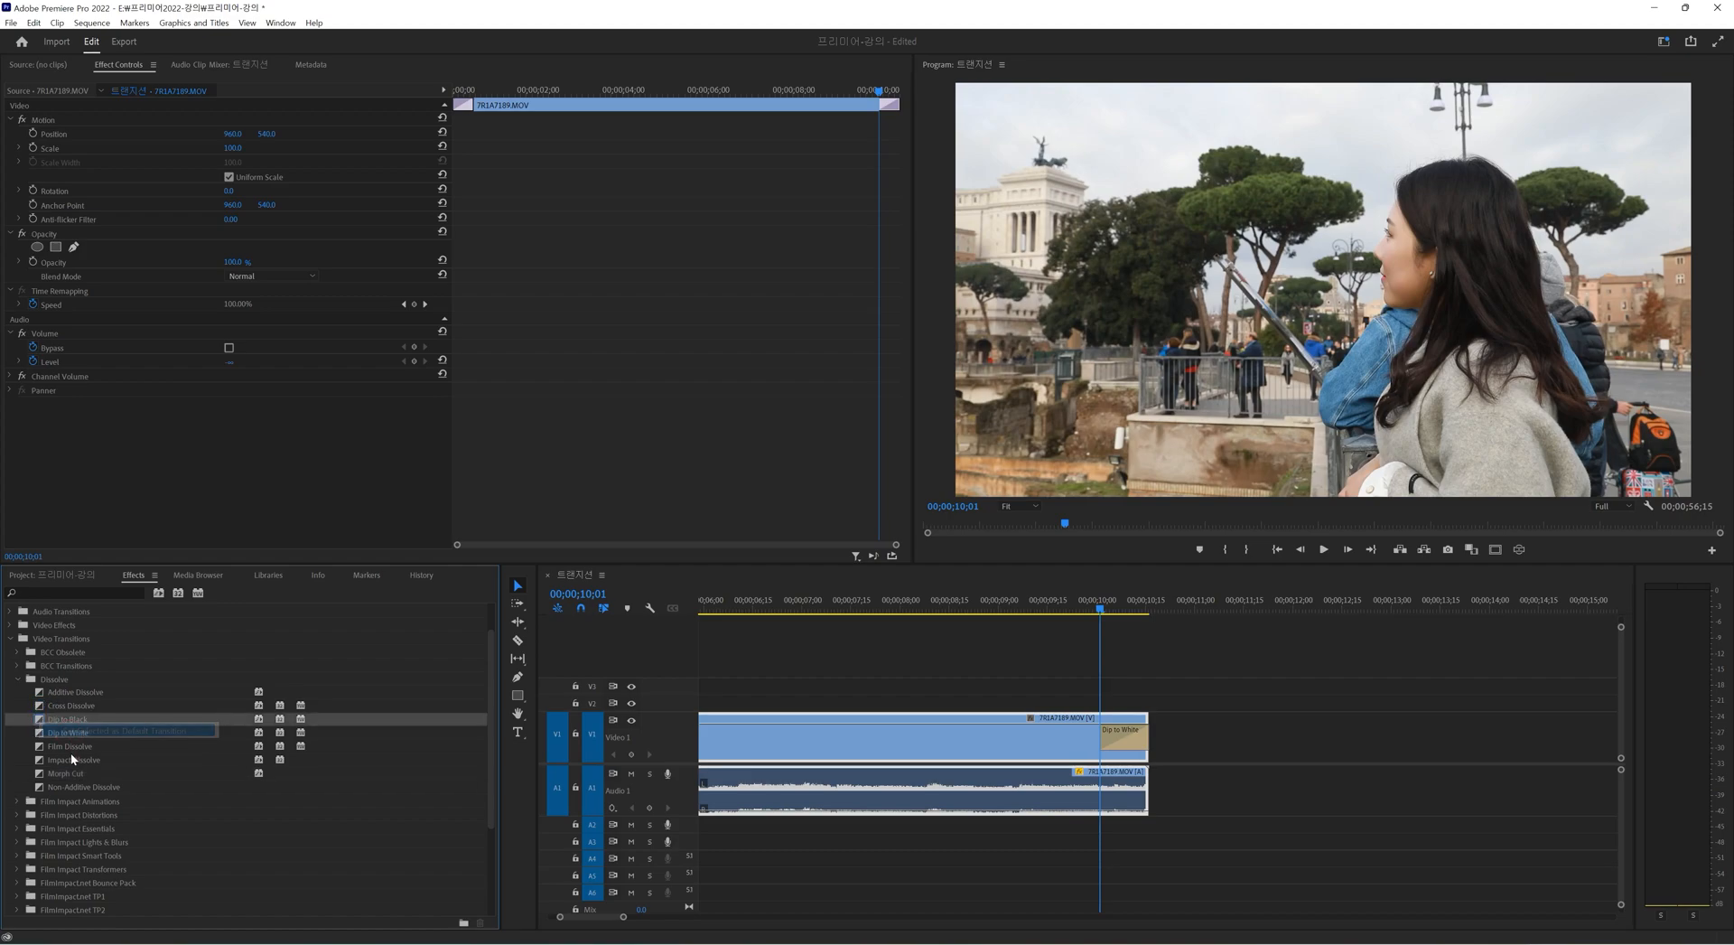
right_click(40, 704)
click(91, 713)
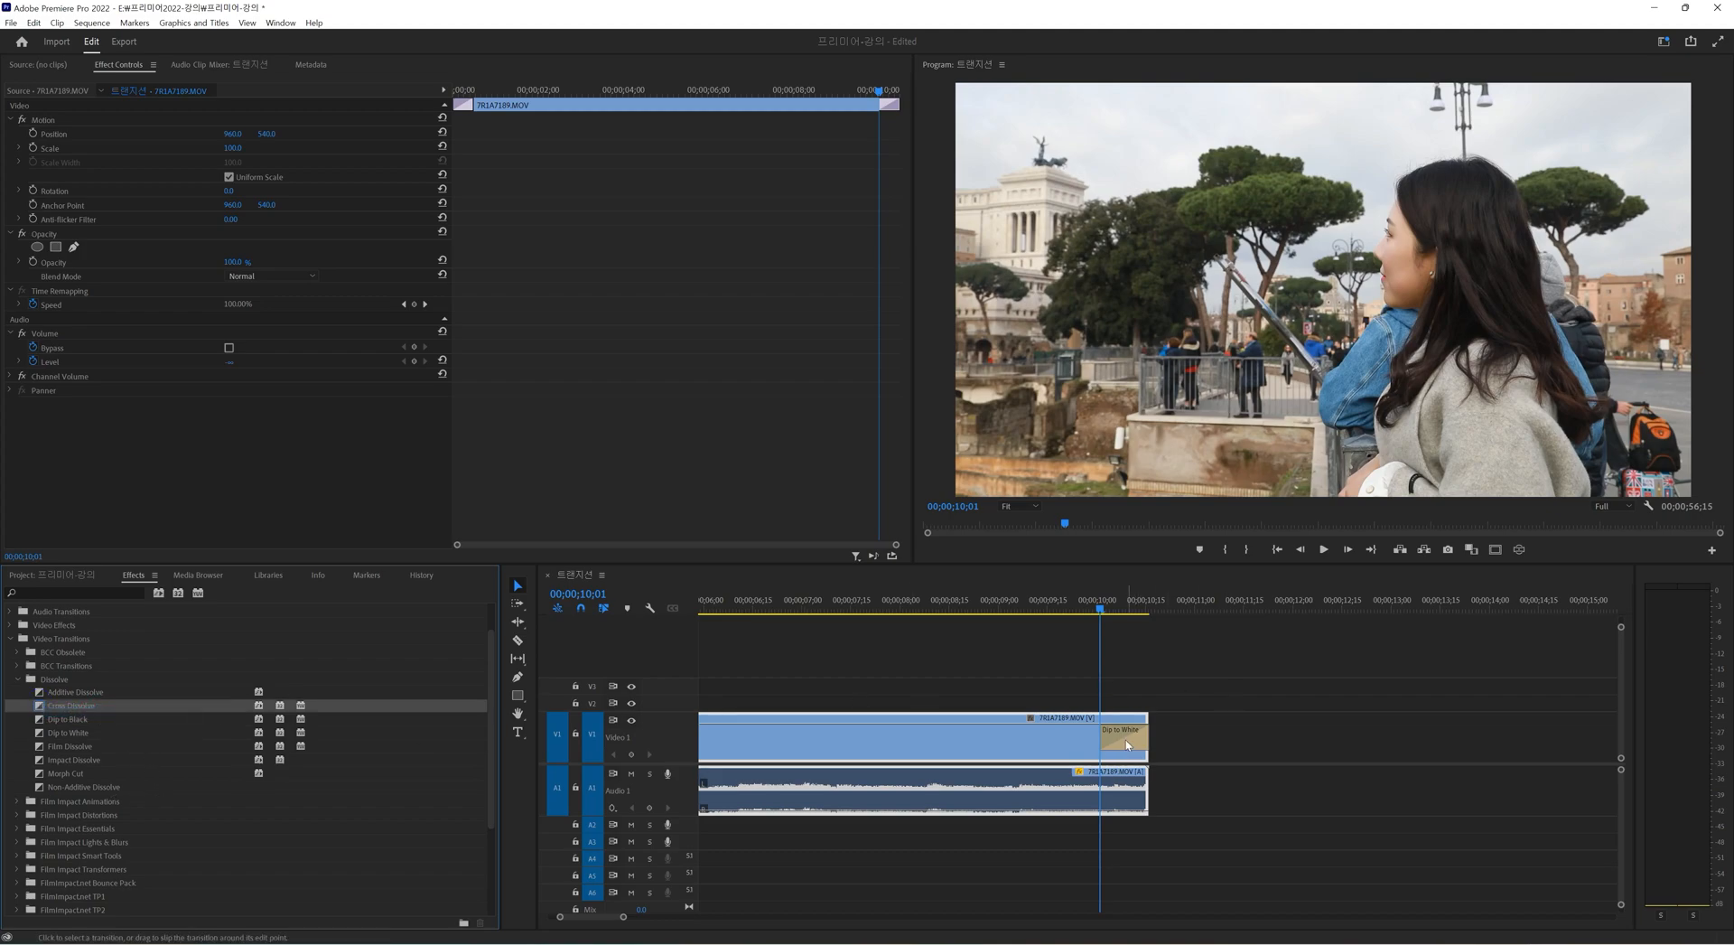
Delete the Dip to White transition from the end of the first clip.
click(1123, 611)
key(backslash)
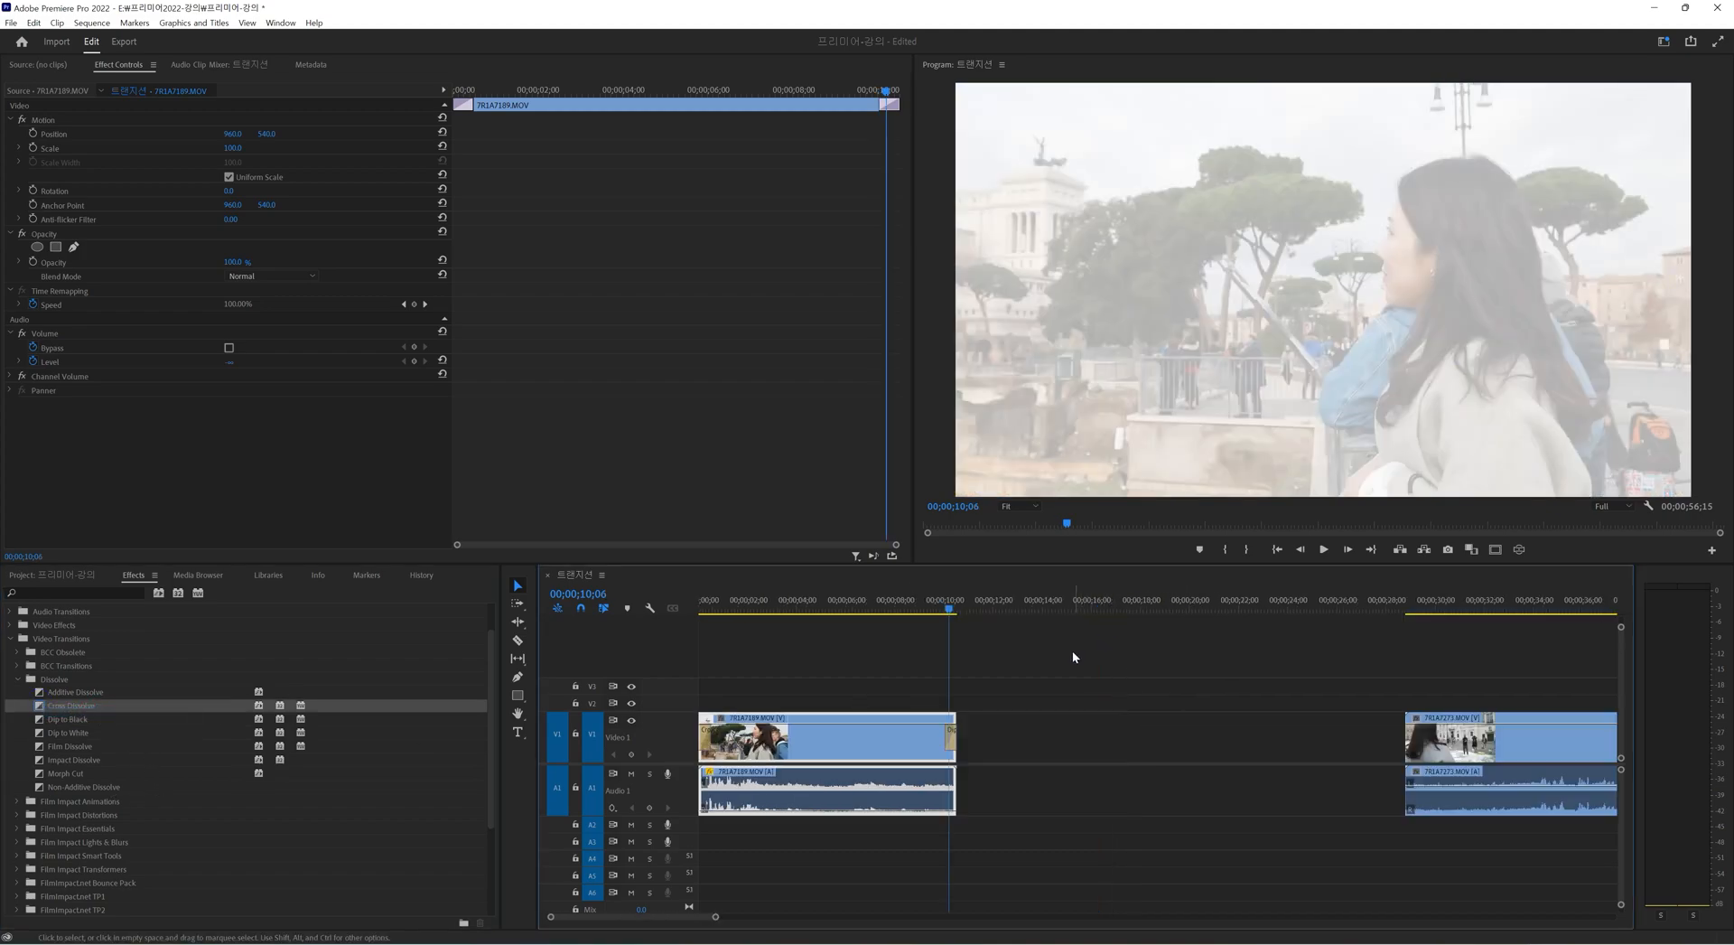
click(951, 741)
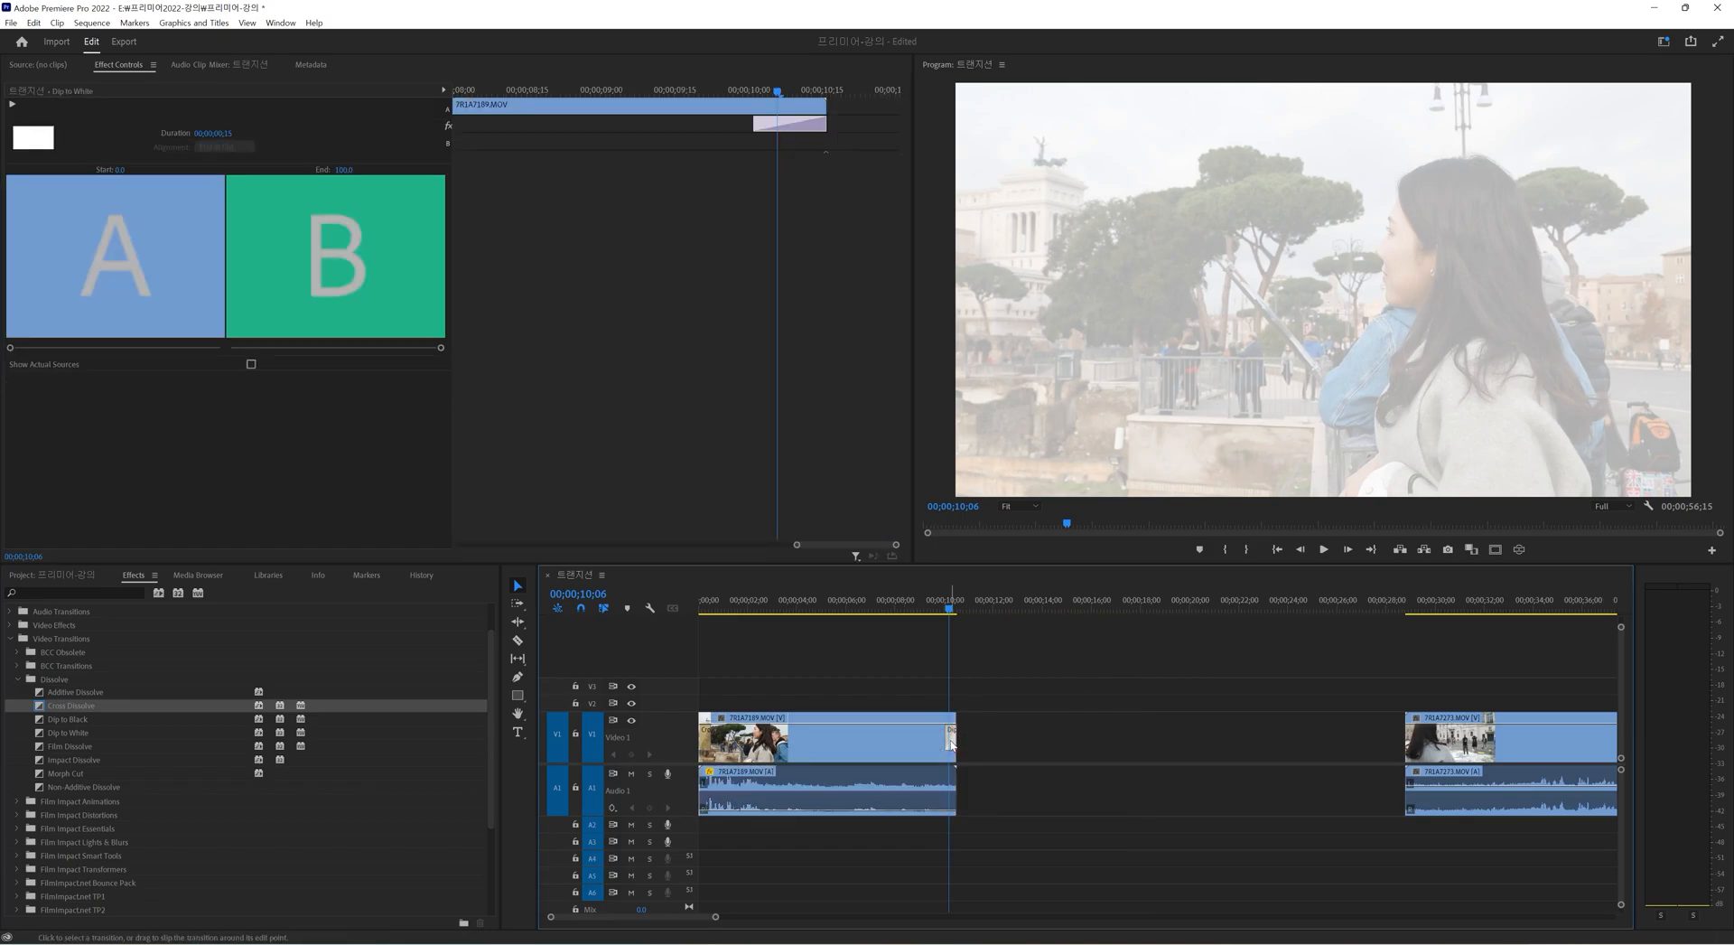
key(Delete)
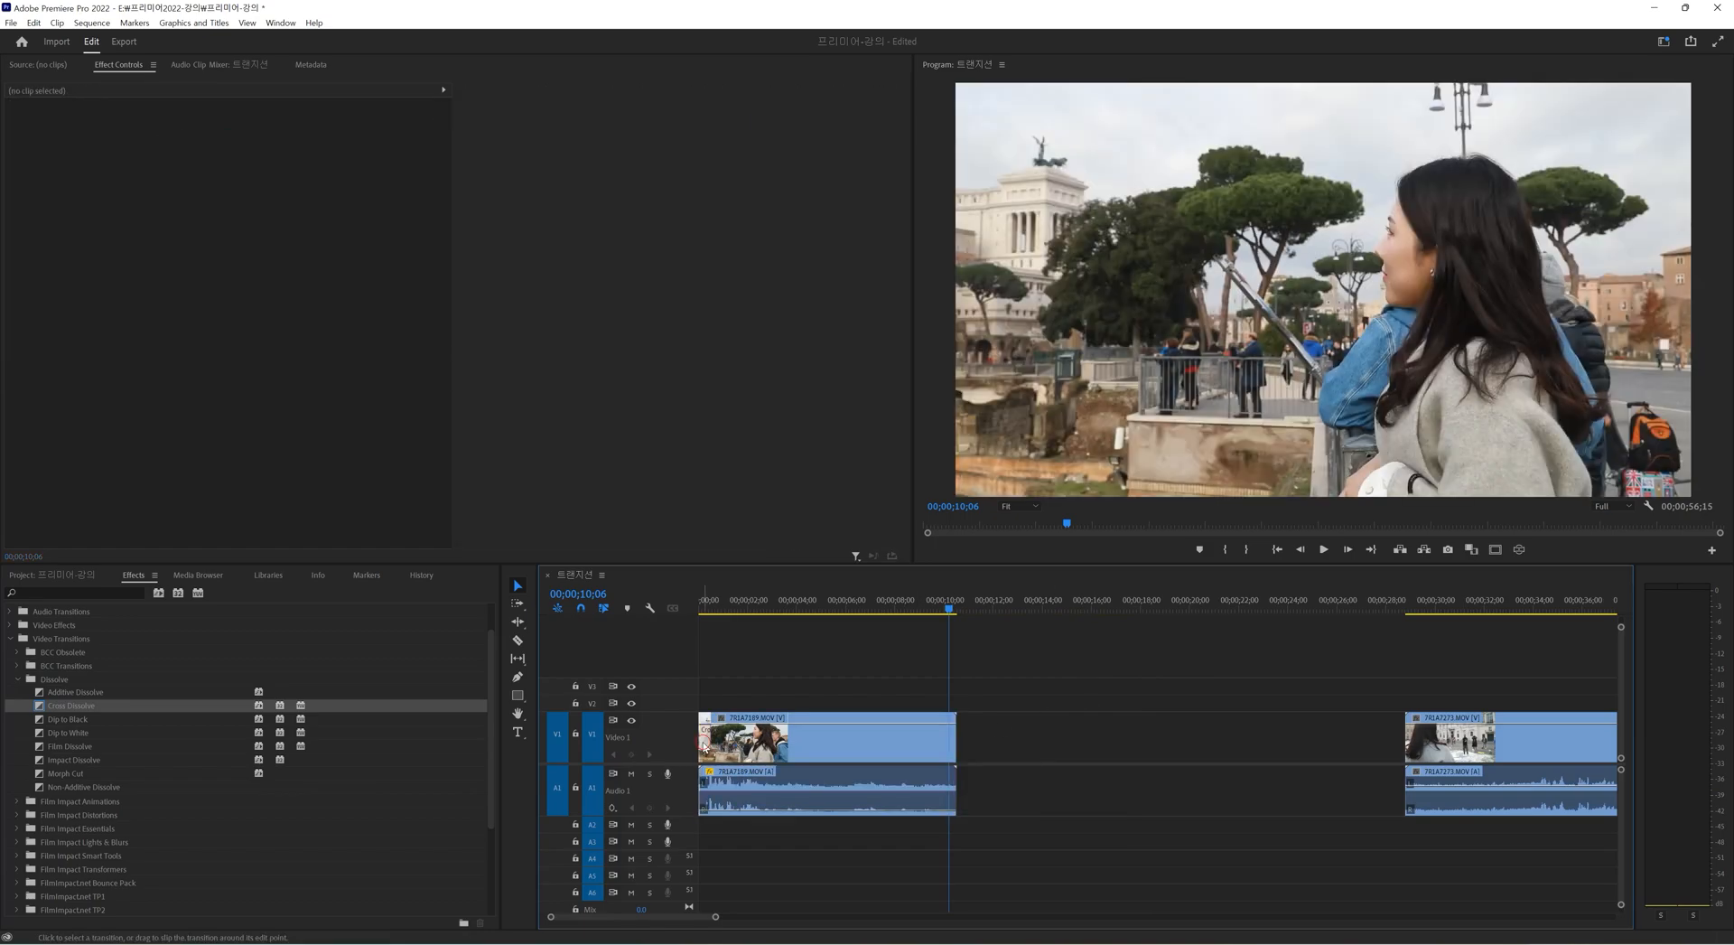
Delete the Cross Dissolve at the first clip's start, reapply the default Cross Dissolve there, and preview the fade-in.
click(706, 747)
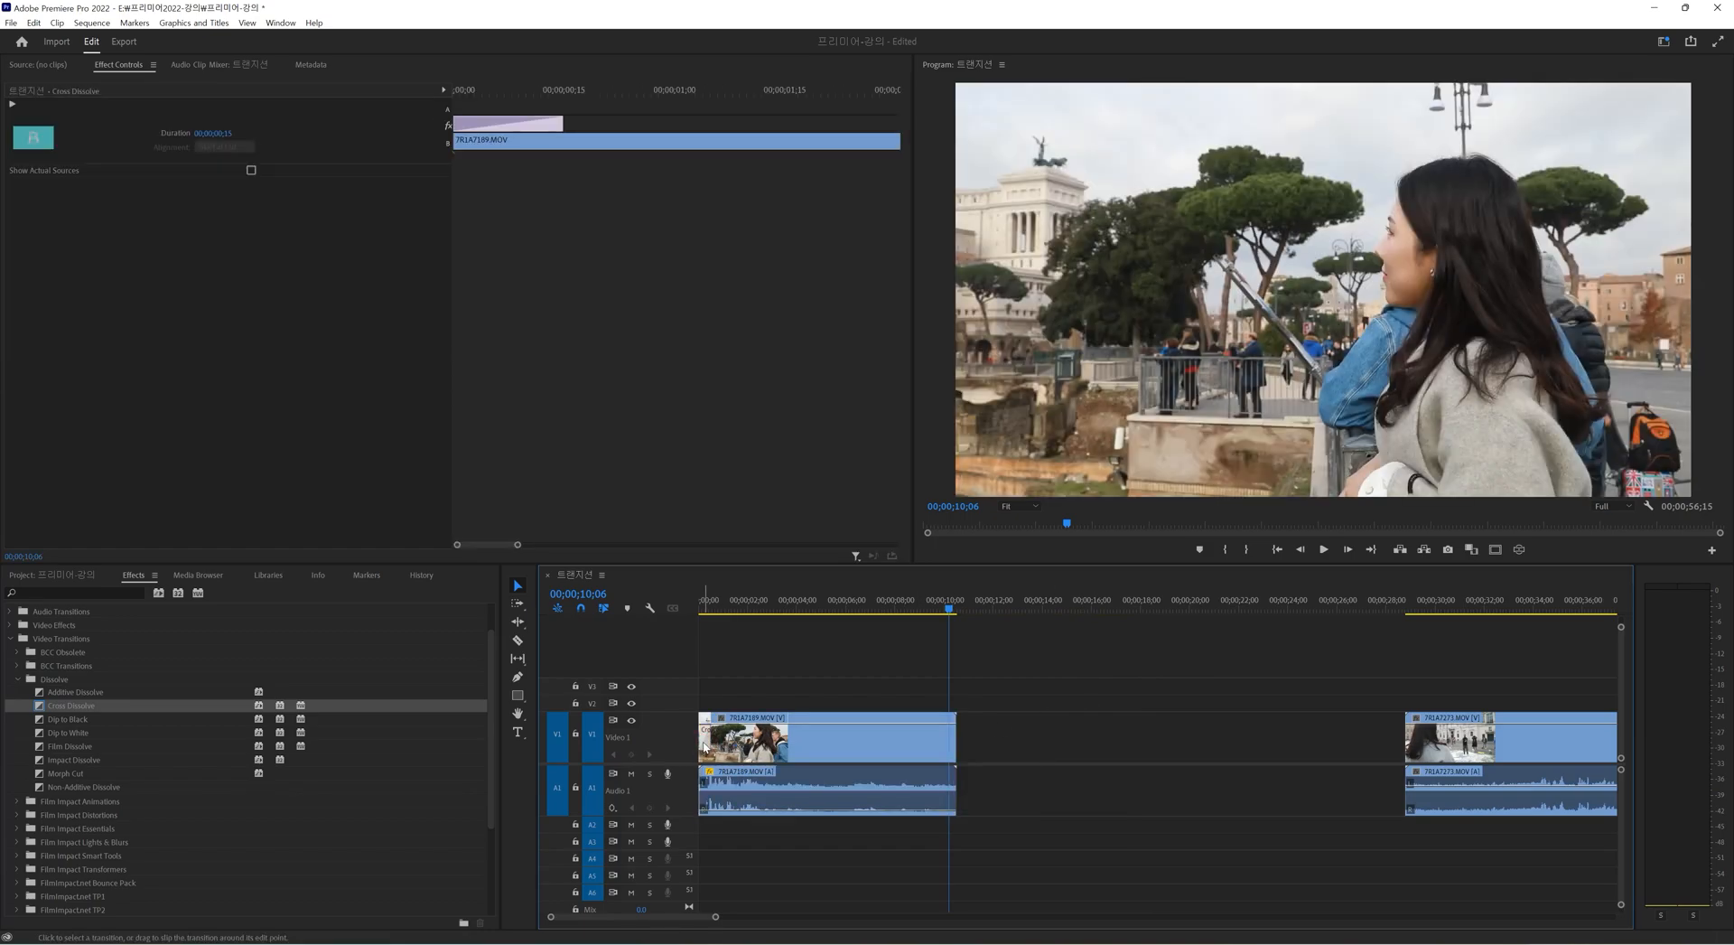
key(Delete)
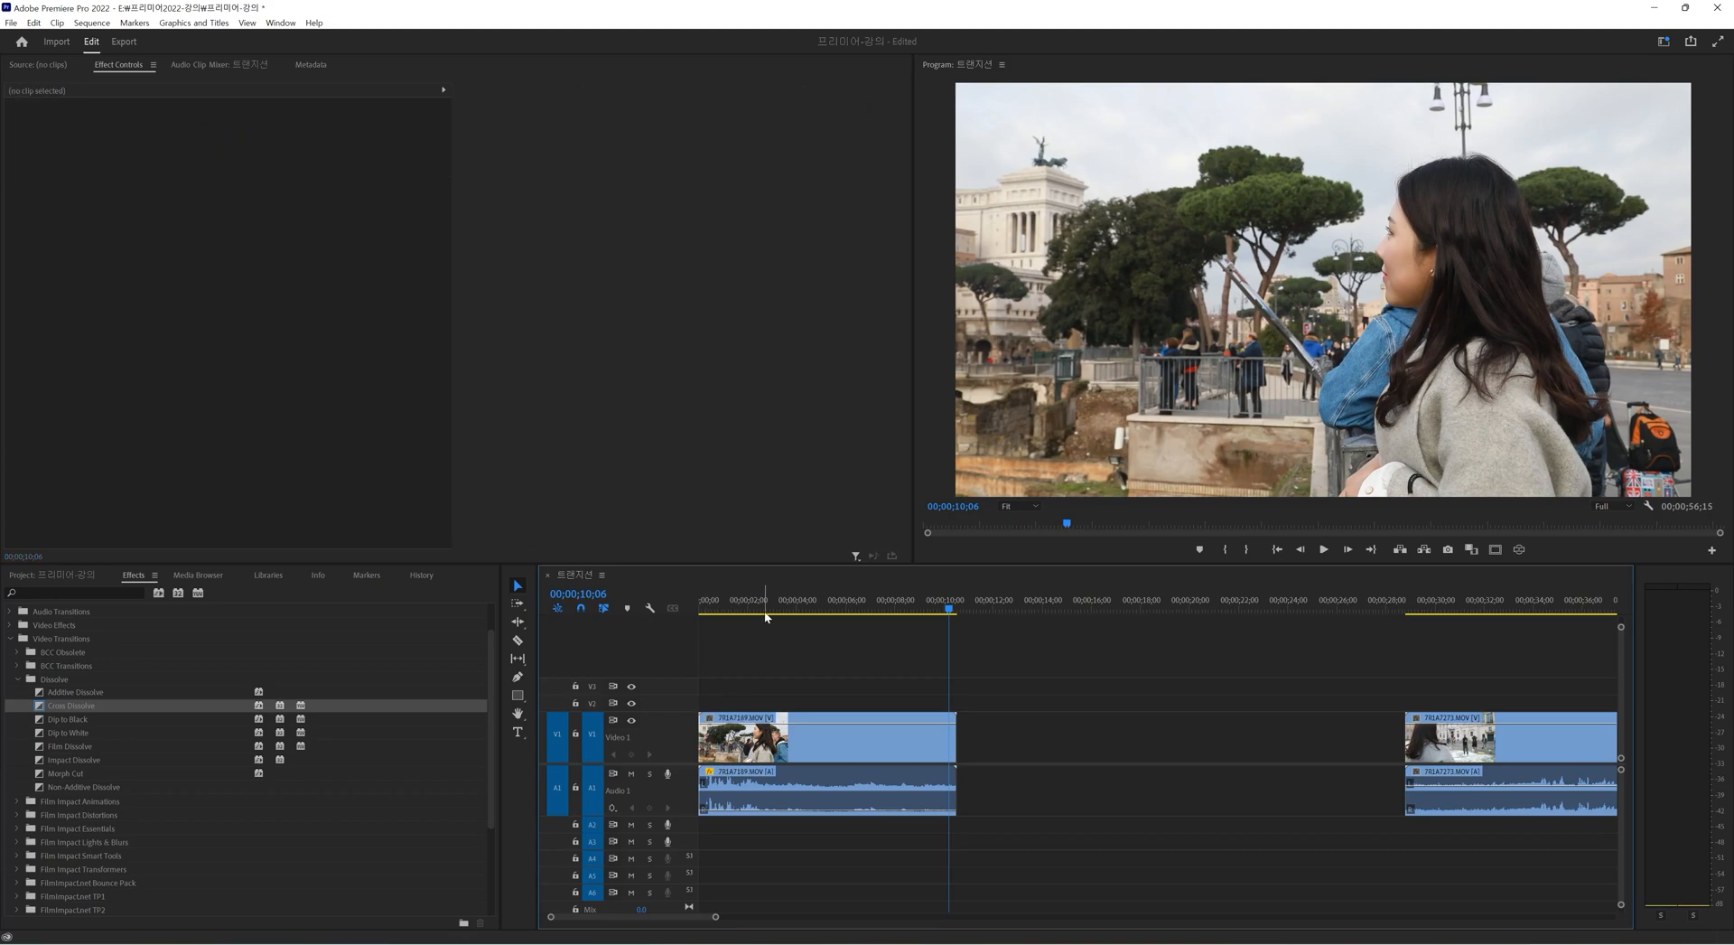
key(Home)
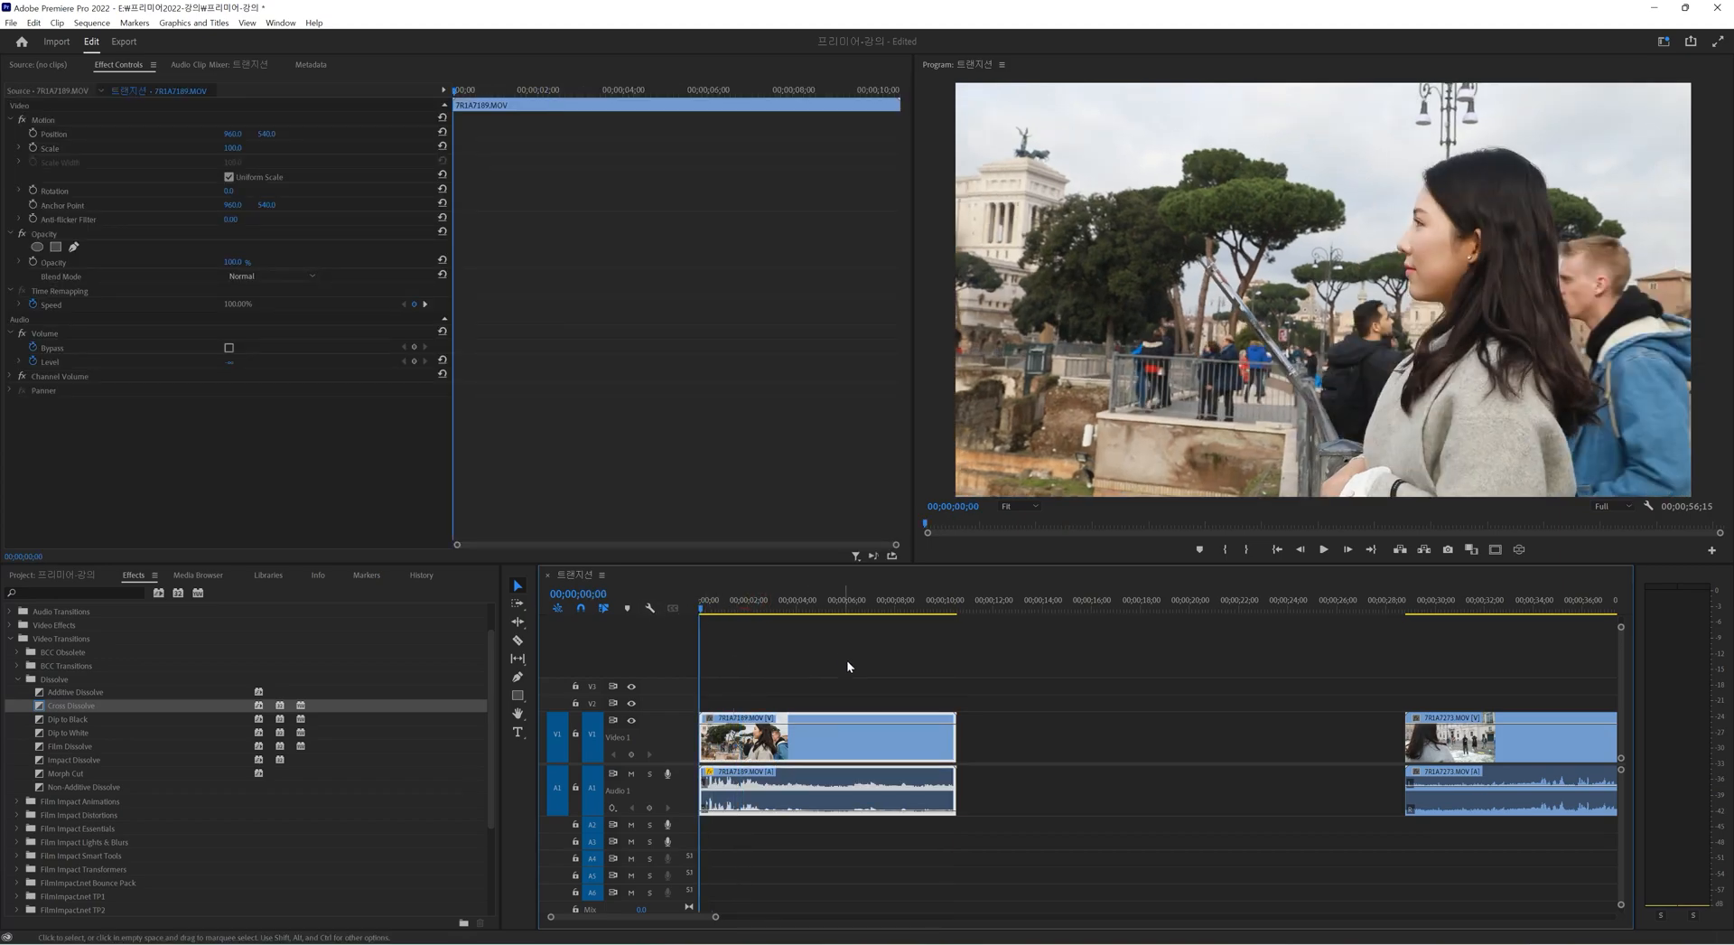
click(847, 659)
key(equal)
key(equal)
key(equal)
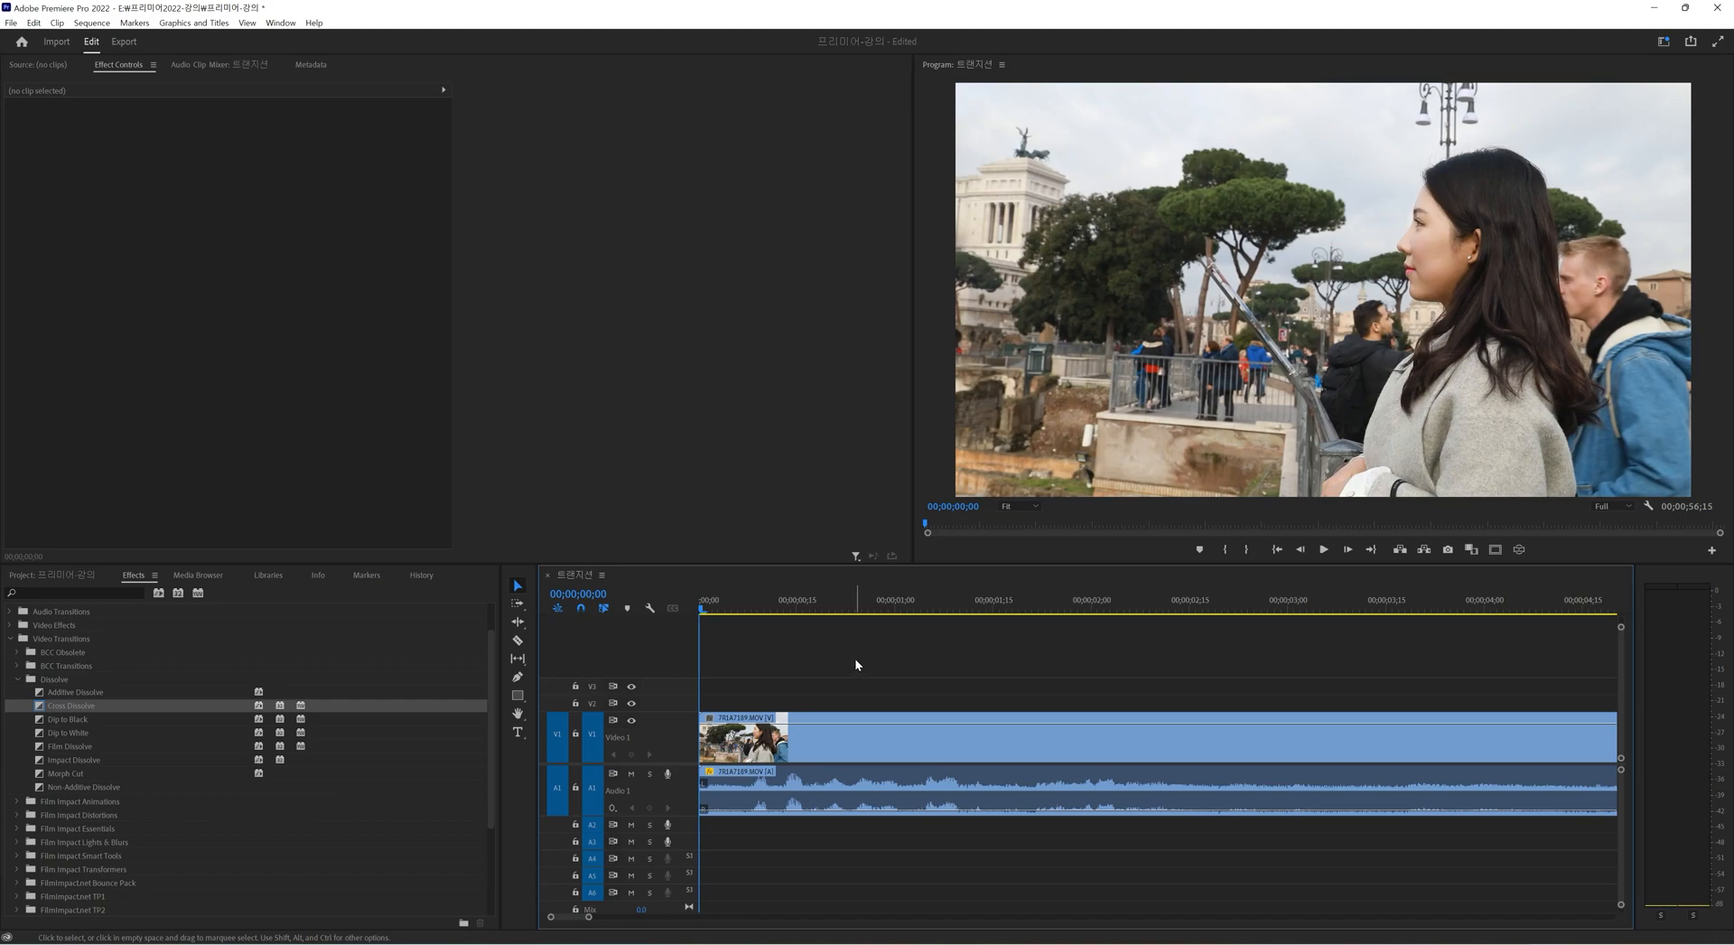
key(ctrl+d)
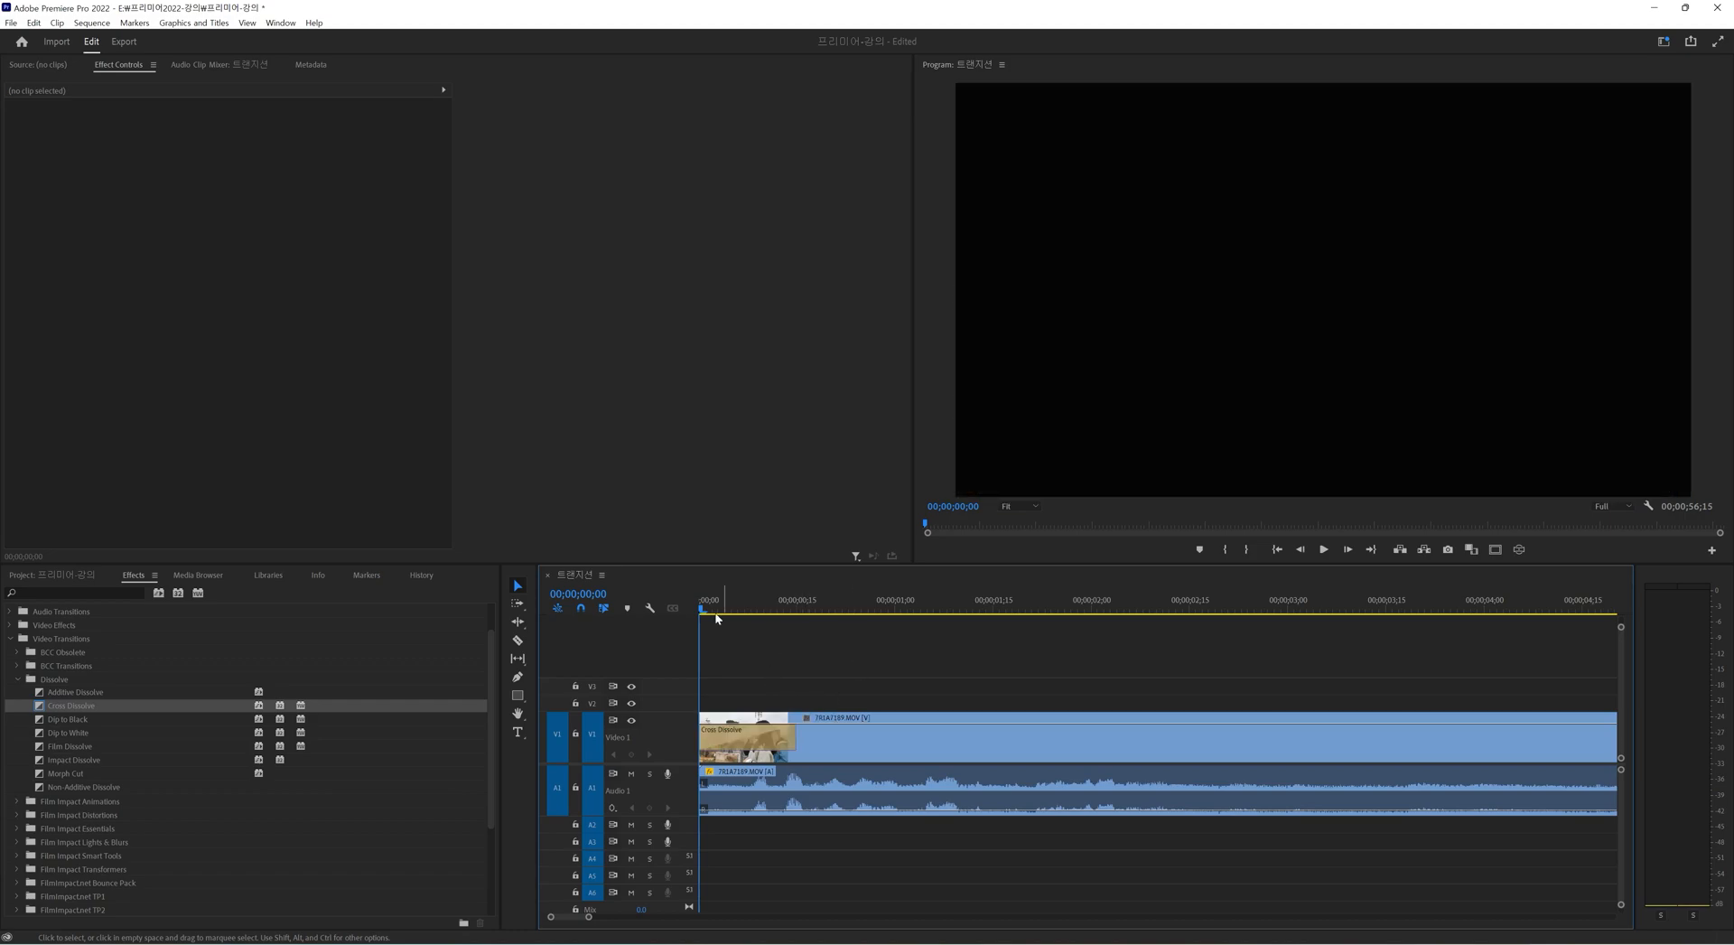
mouse_move(716, 618)
mouse_down()
mouse_move(786, 619)
mouse_move(746, 620)
mouse_up()
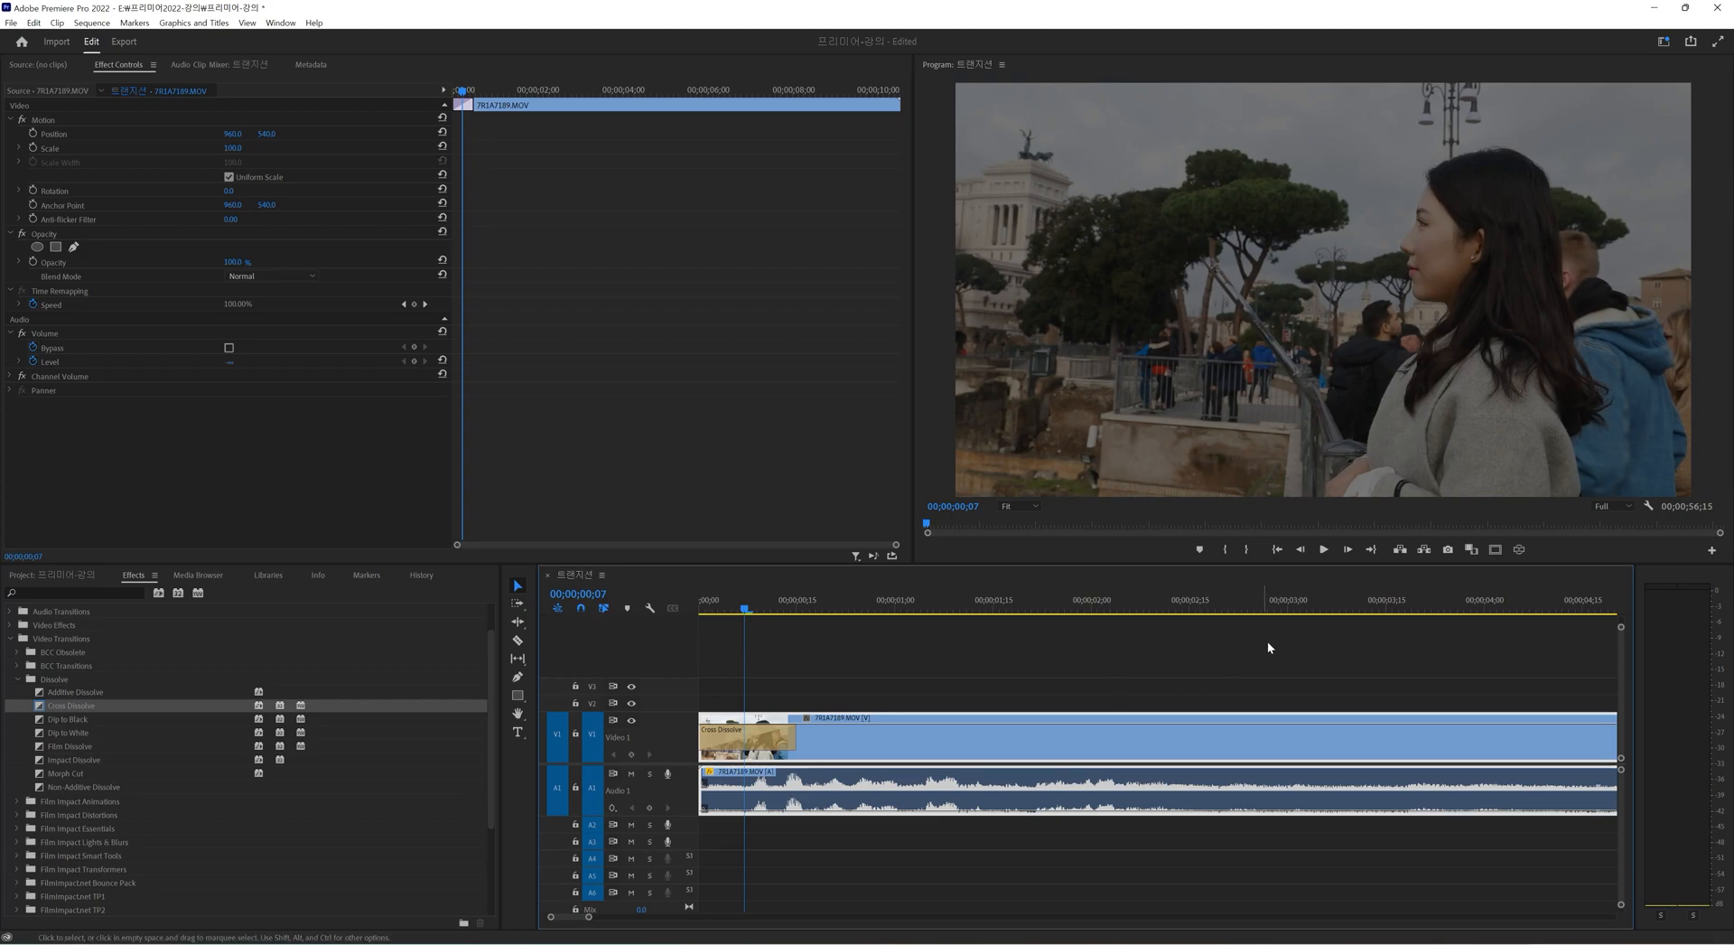
Apply the default Cross Dissolve at the end of the first clip and scrub through it.
key(backslash)
click(954, 599)
click(990, 651)
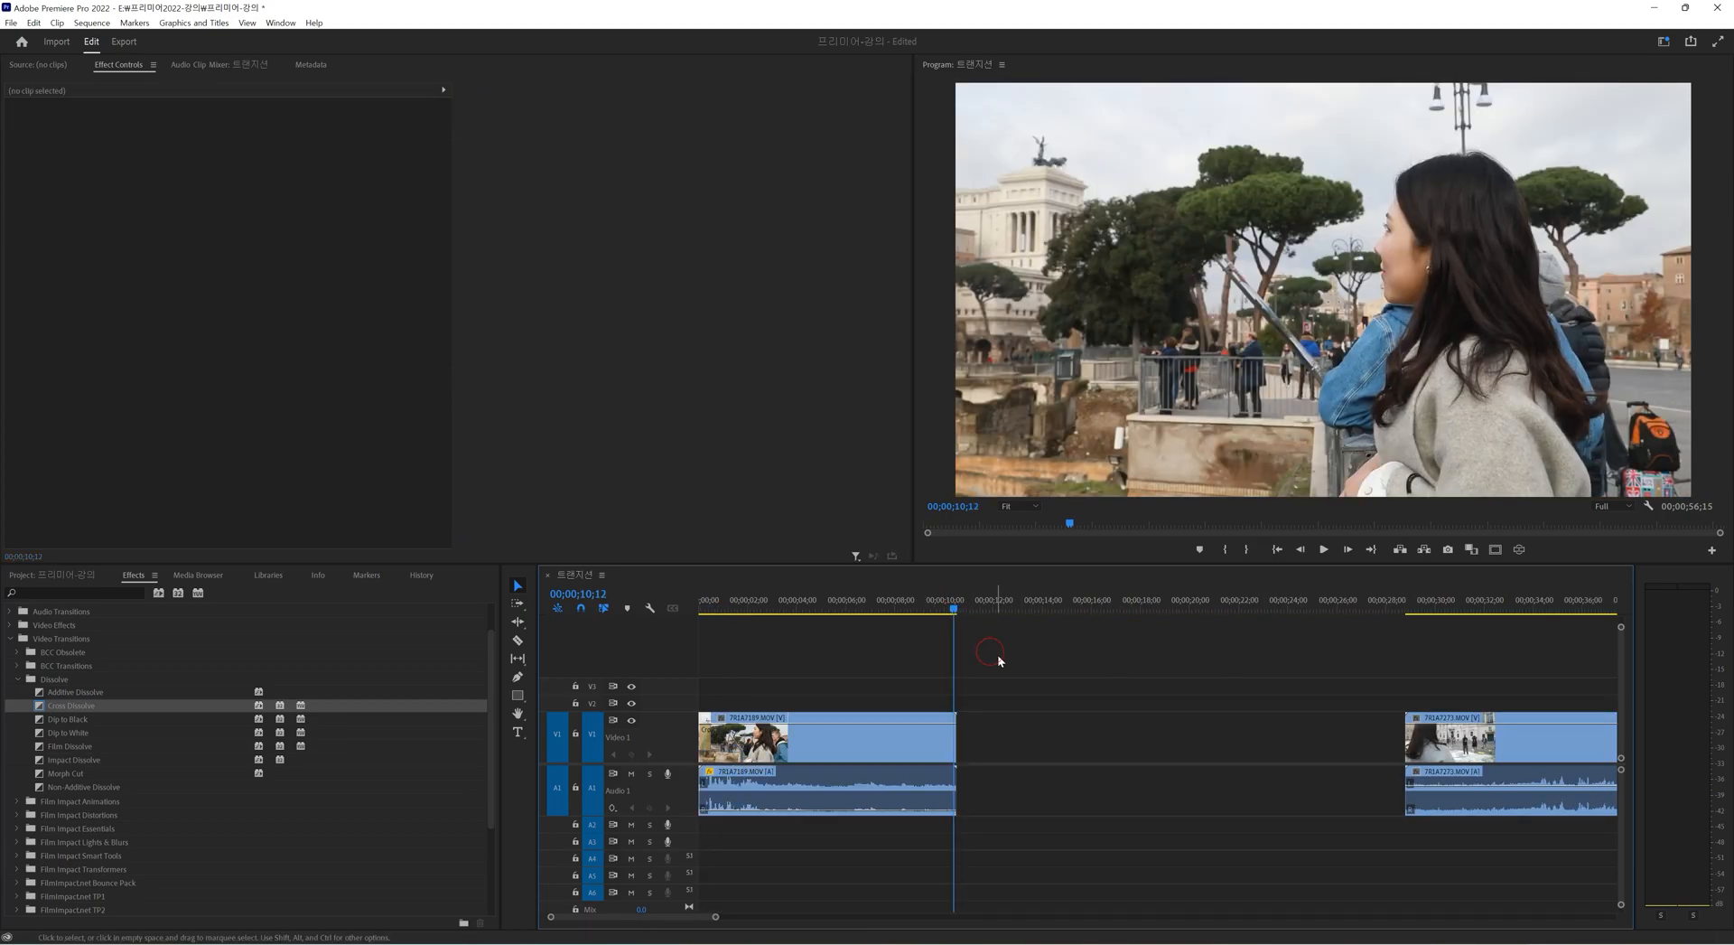
key(equal)
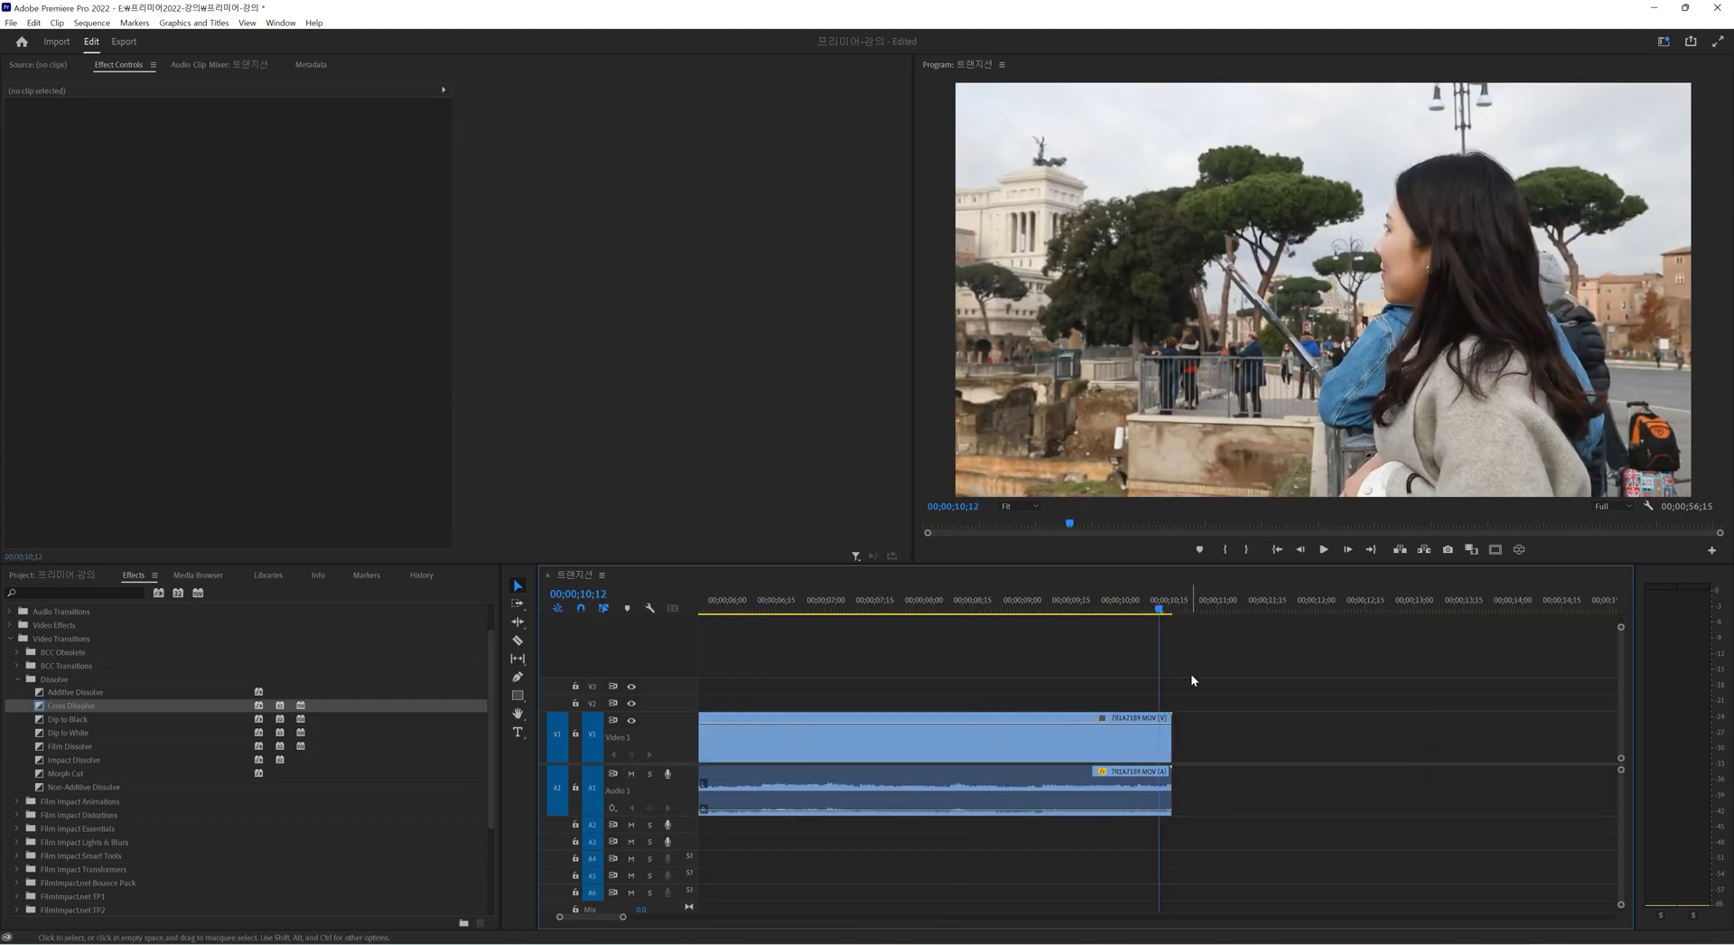
drag(1178, 609, 1168, 620)
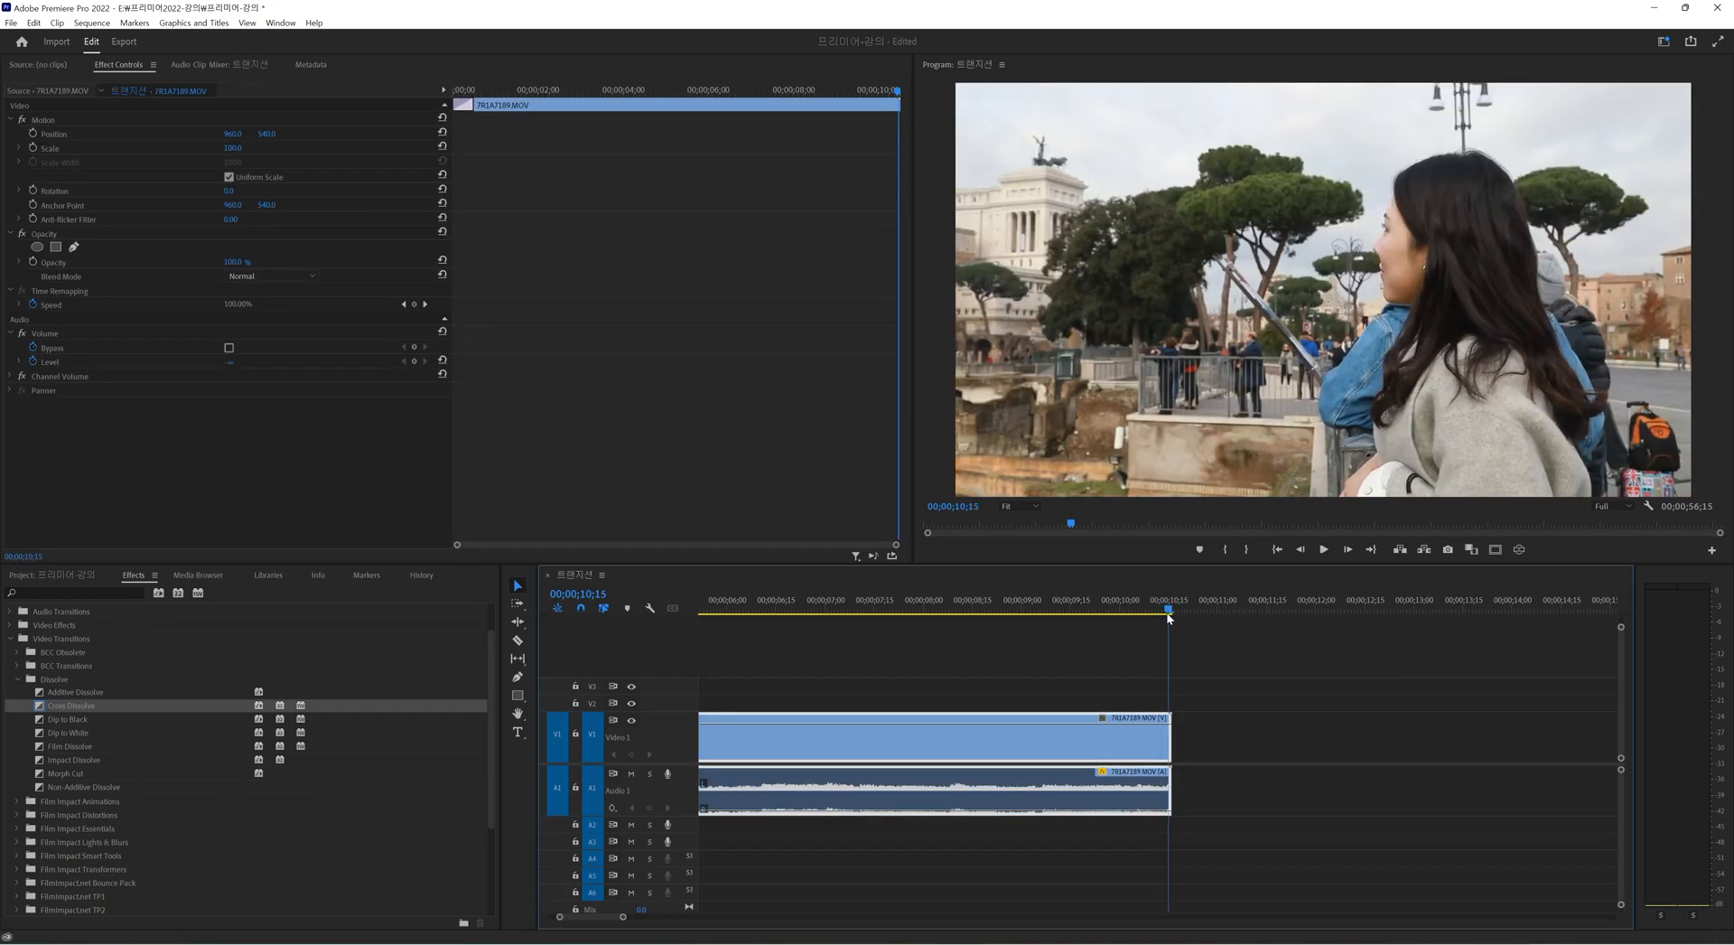
click(1239, 656)
key(ctrl+d)
click(1127, 603)
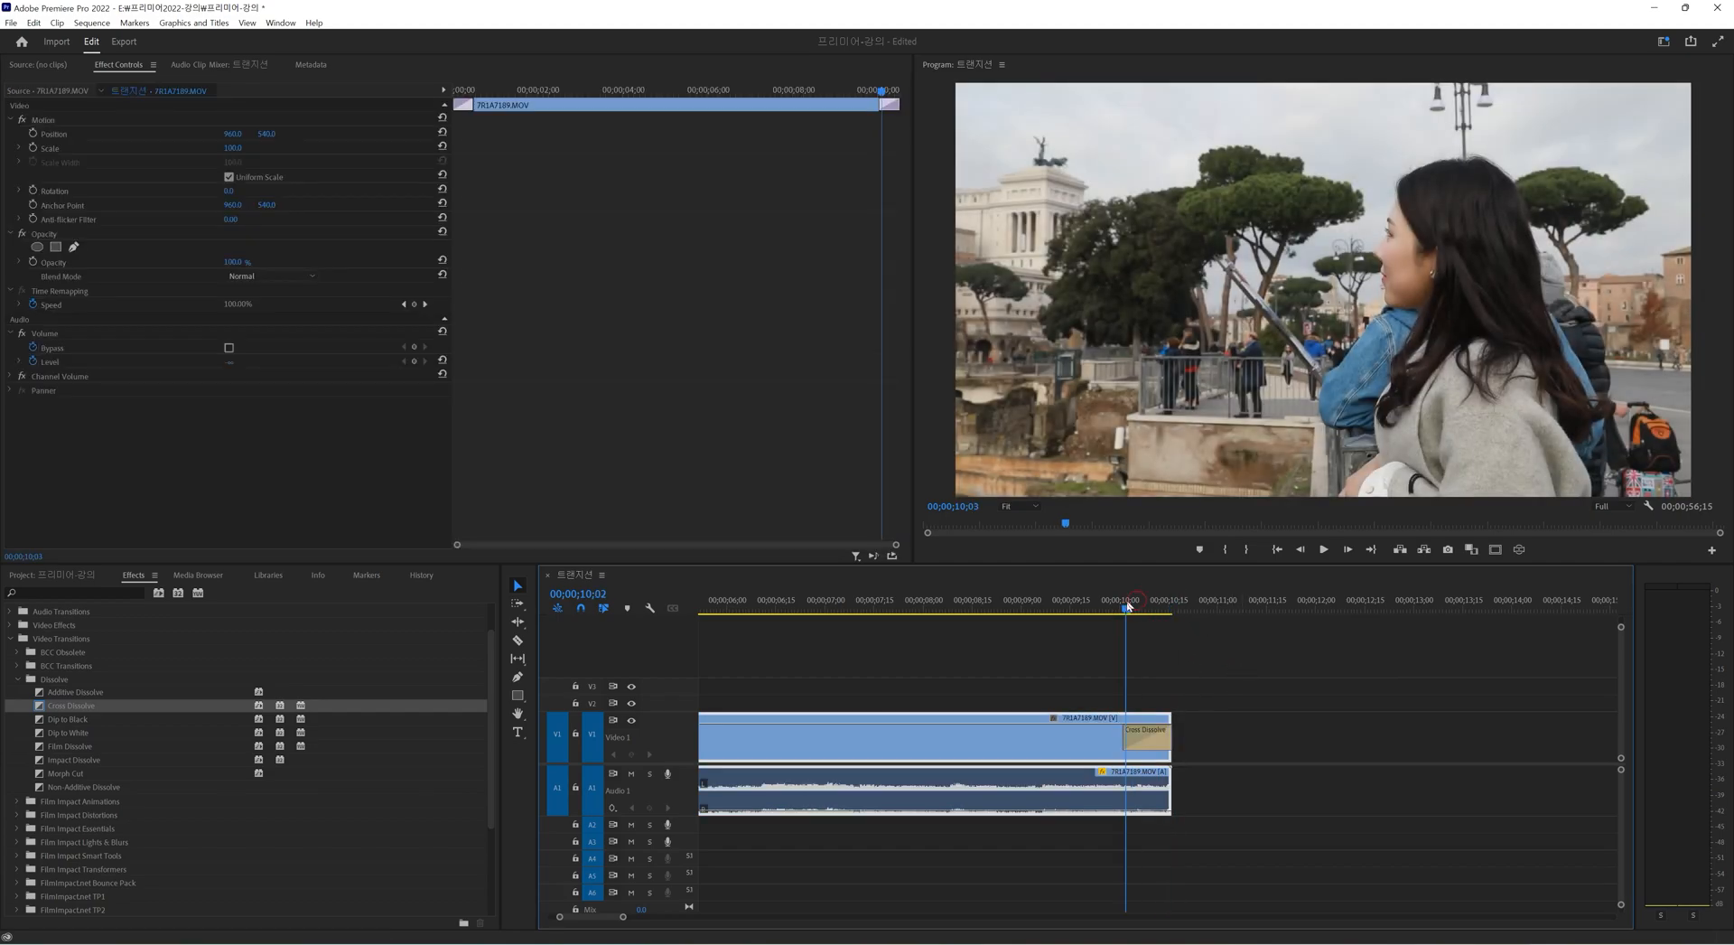
drag(1127, 605, 1145, 607)
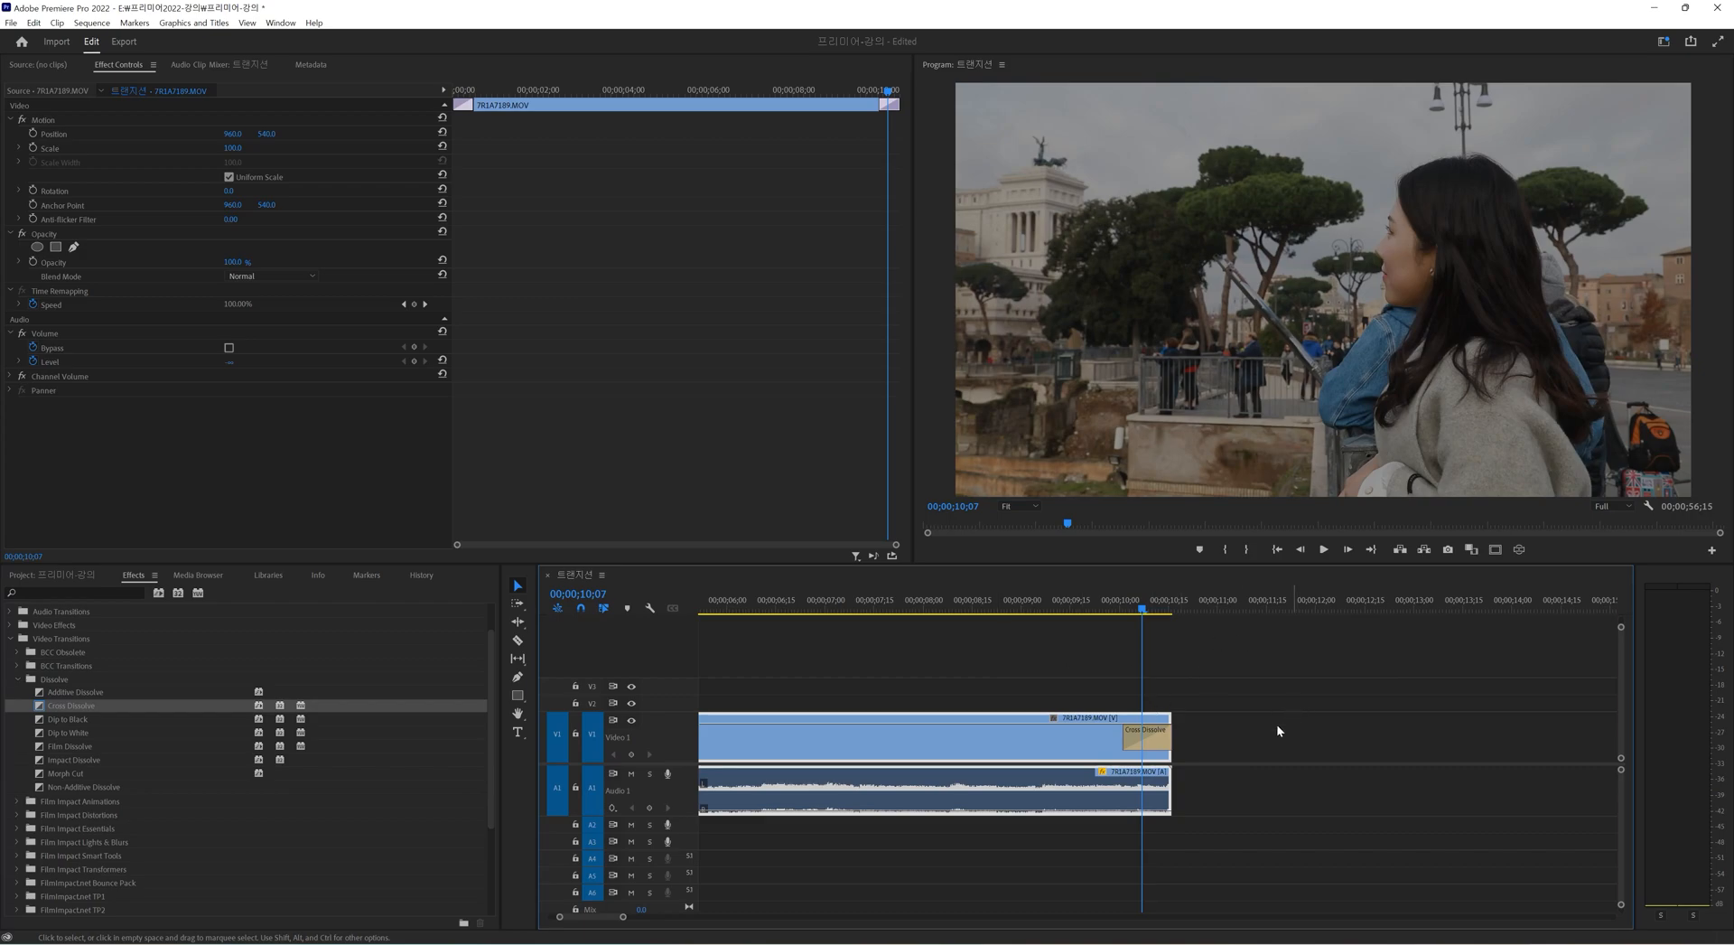
Delete the Cross Dissolve at the first clip's end and set Push from the Slide group as the default transition.
click(1158, 746)
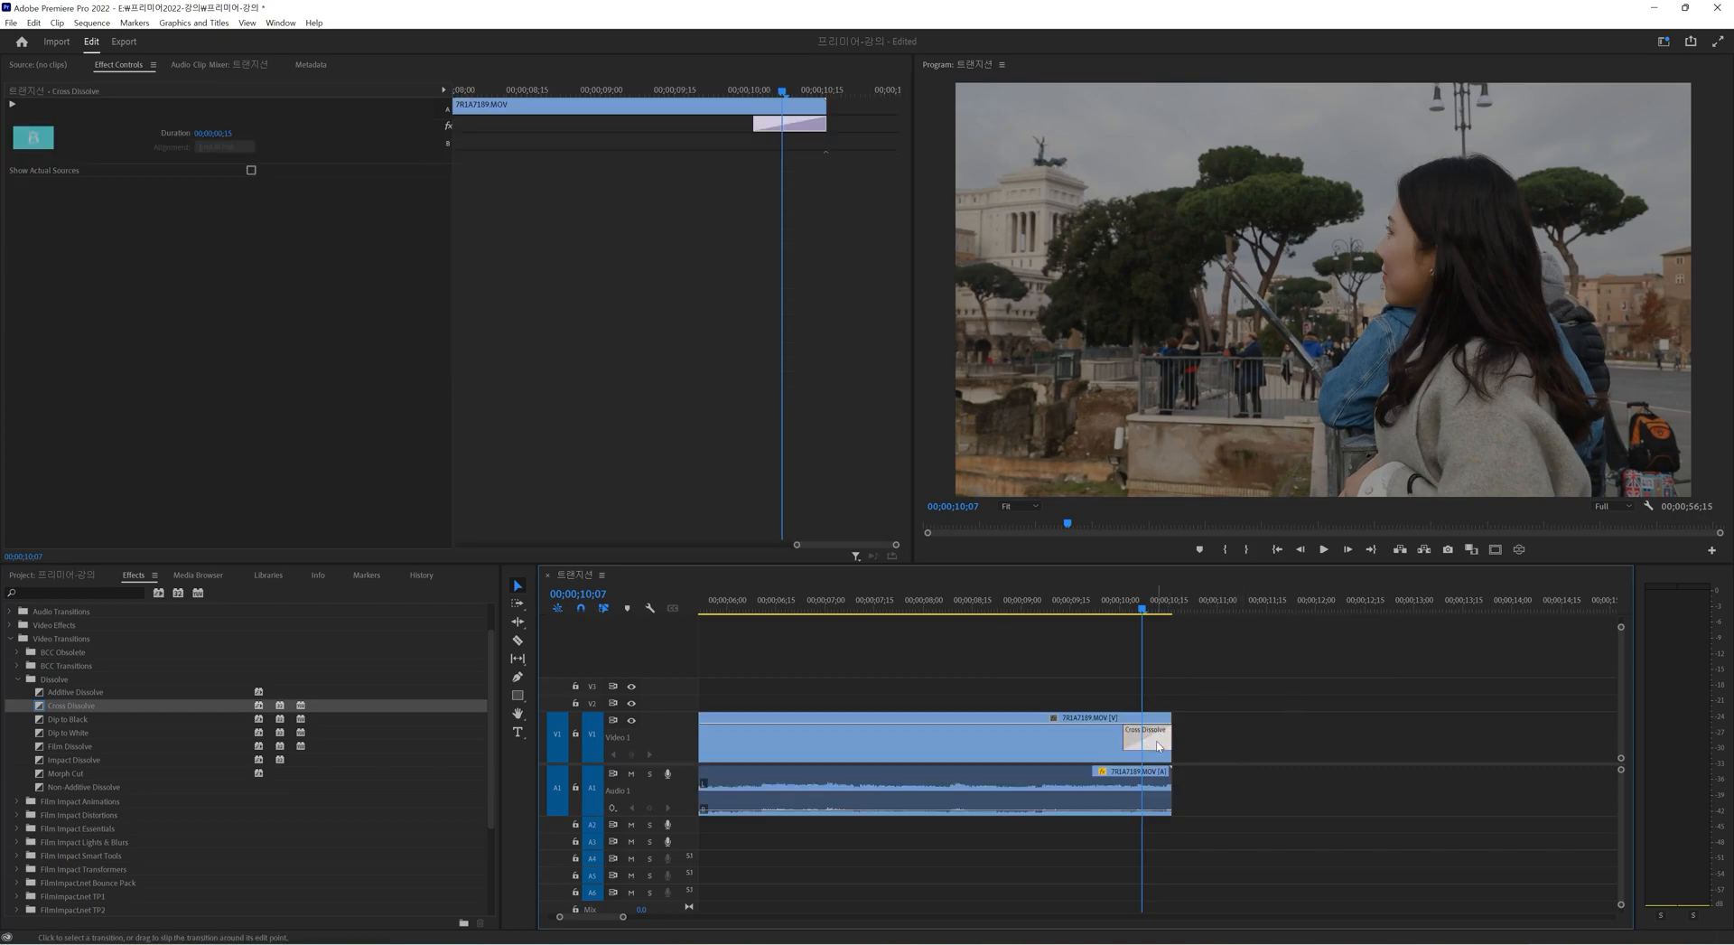
key(Delete)
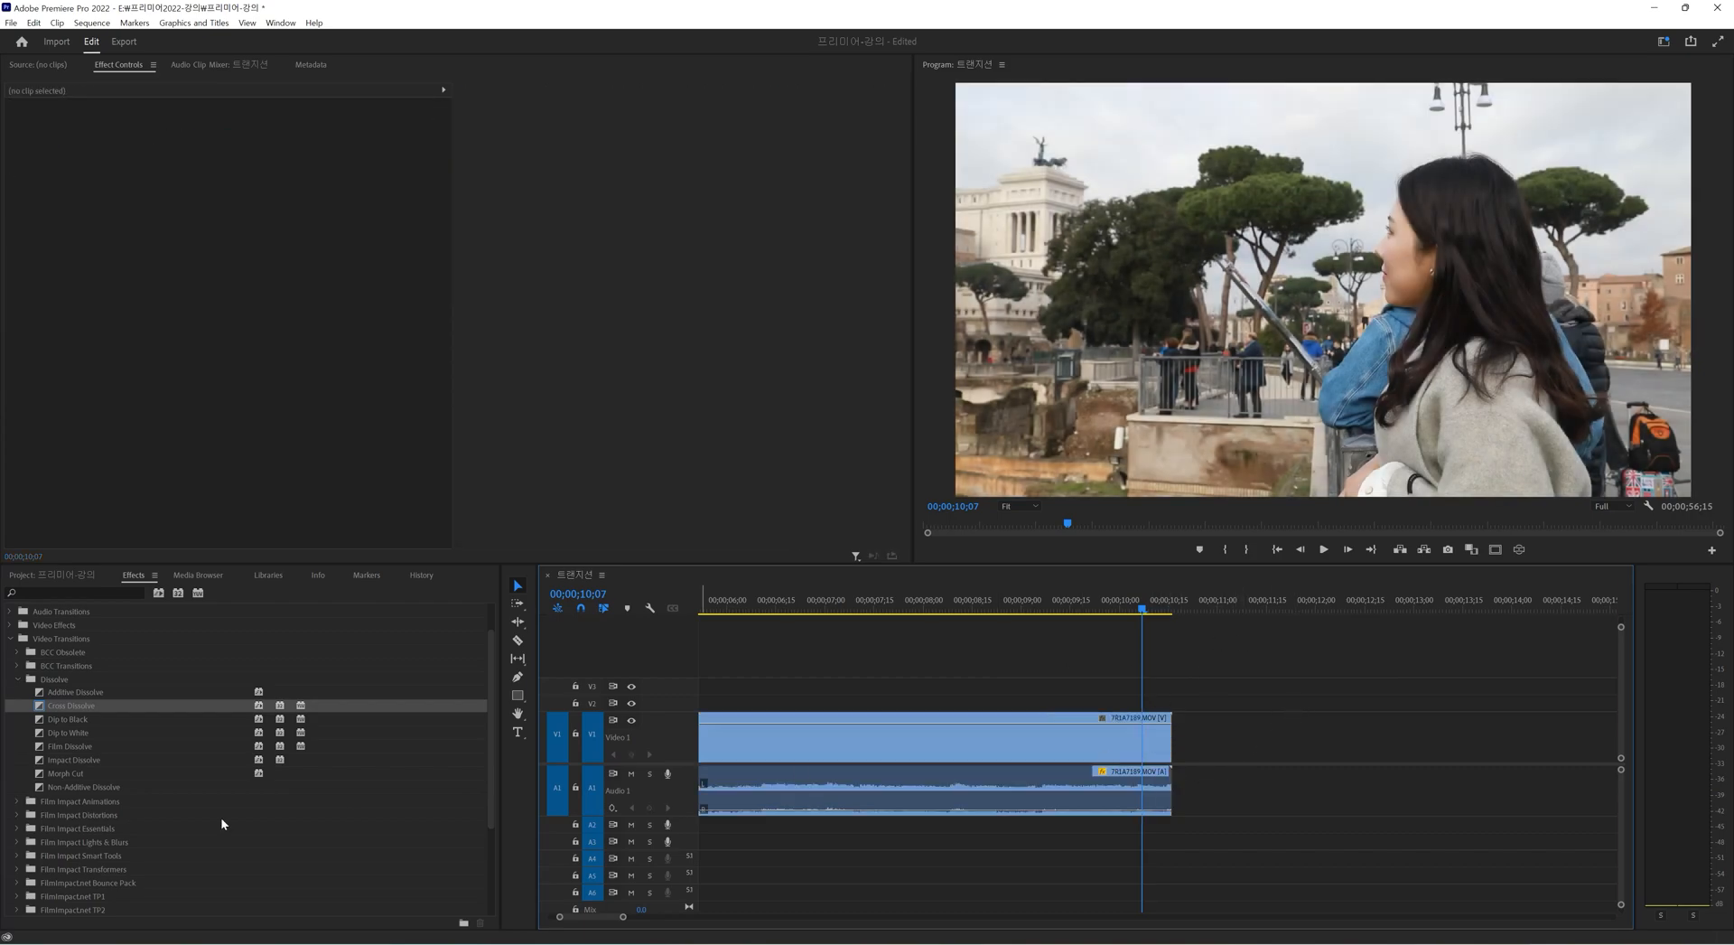
scroll(137, 777, down, 5)
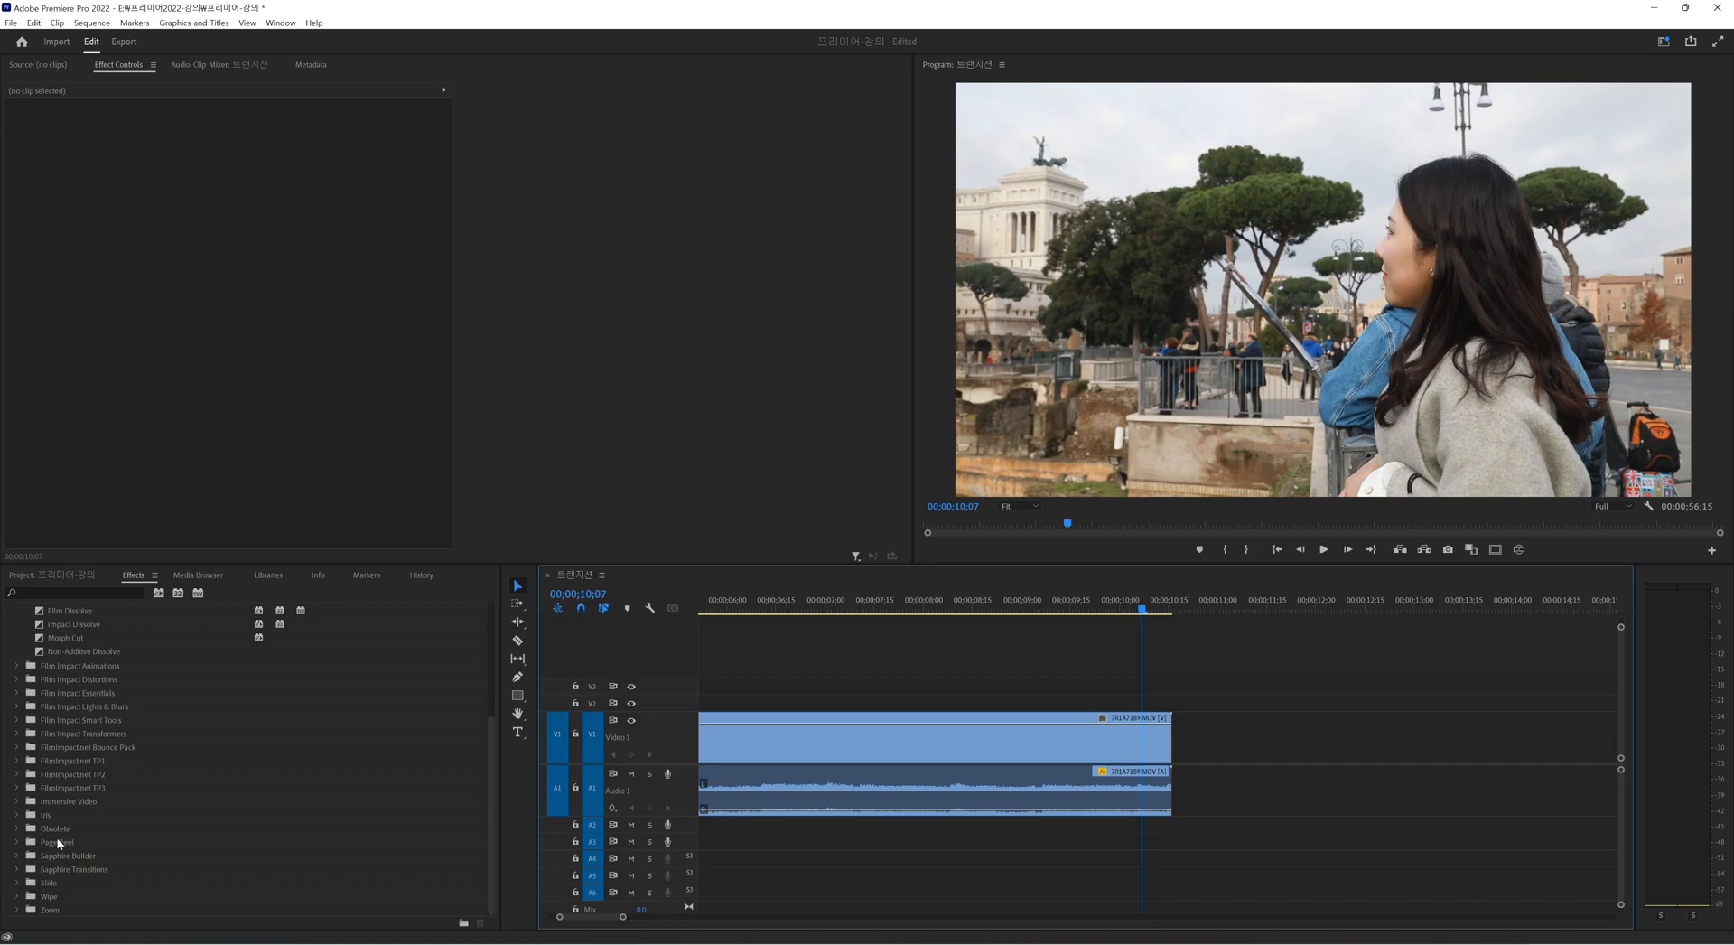
click(18, 896)
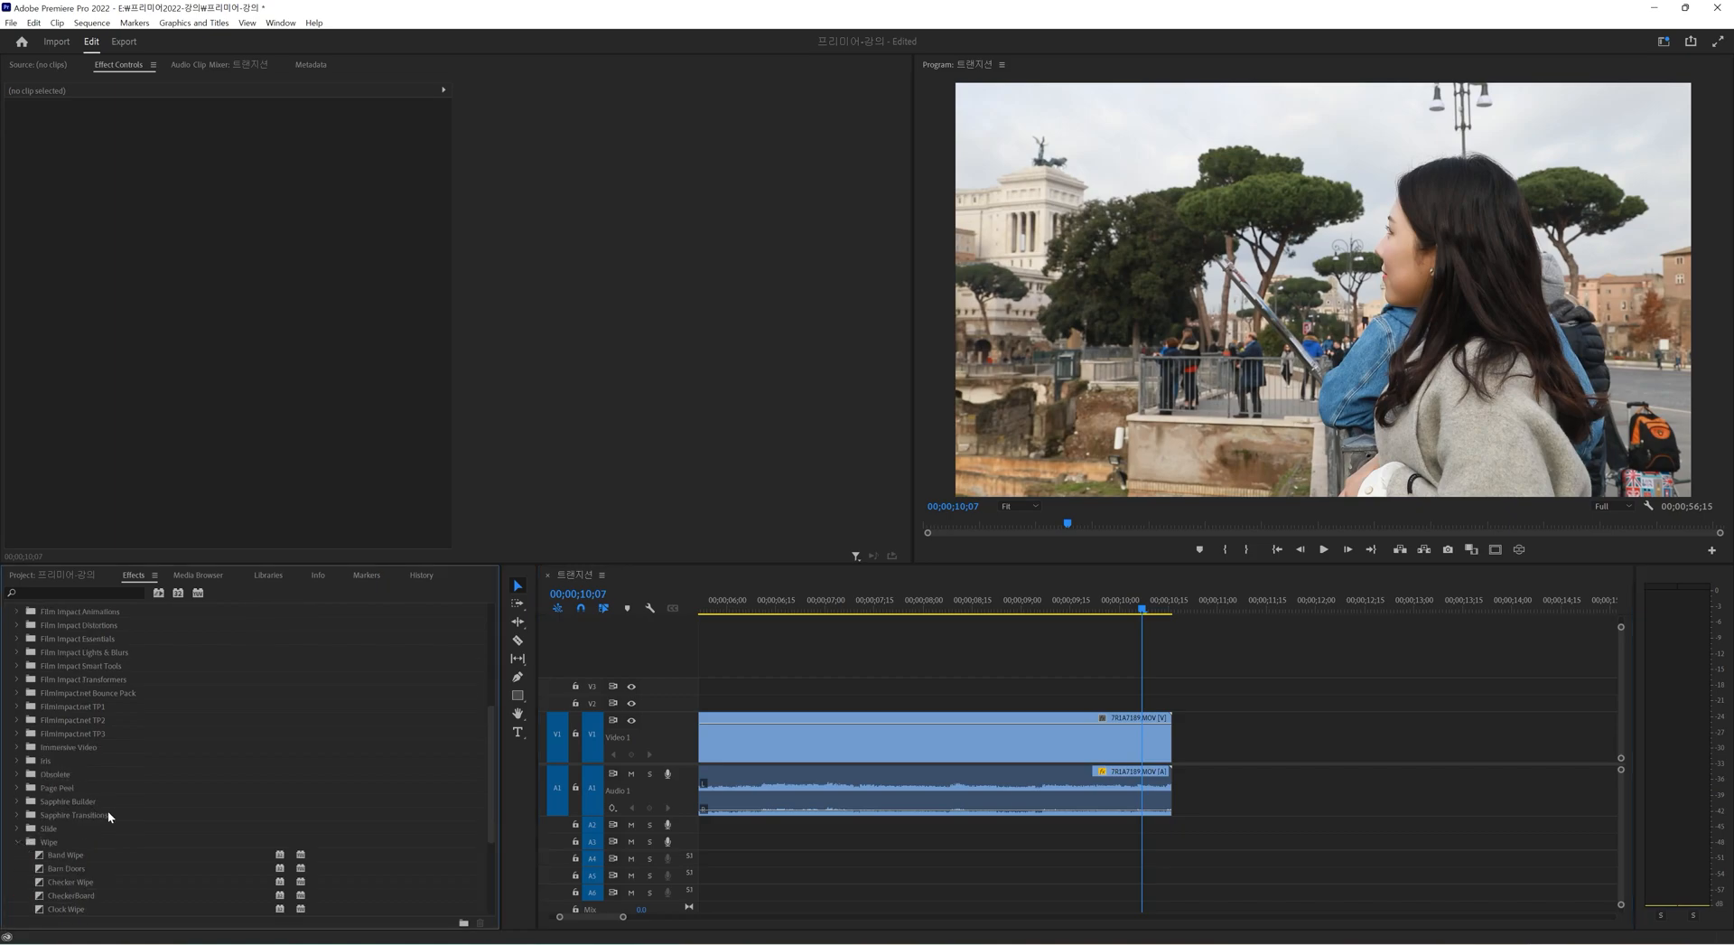
scroll(105, 809, down, 7)
scroll(103, 813, down, 1)
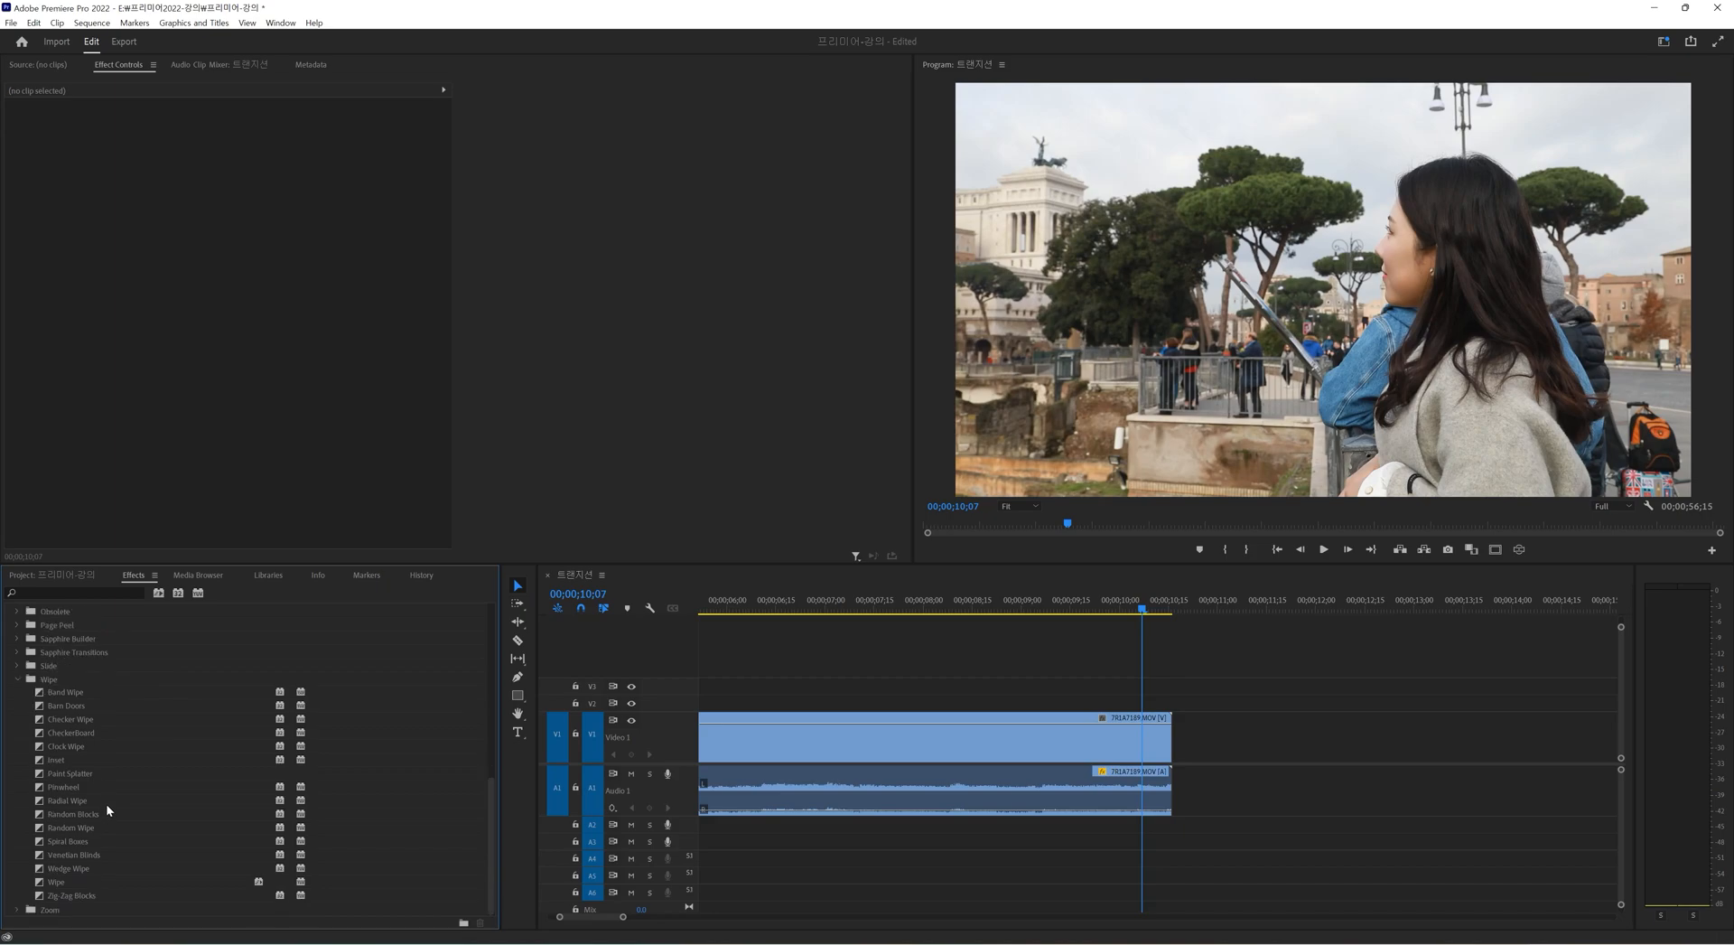
click(18, 680)
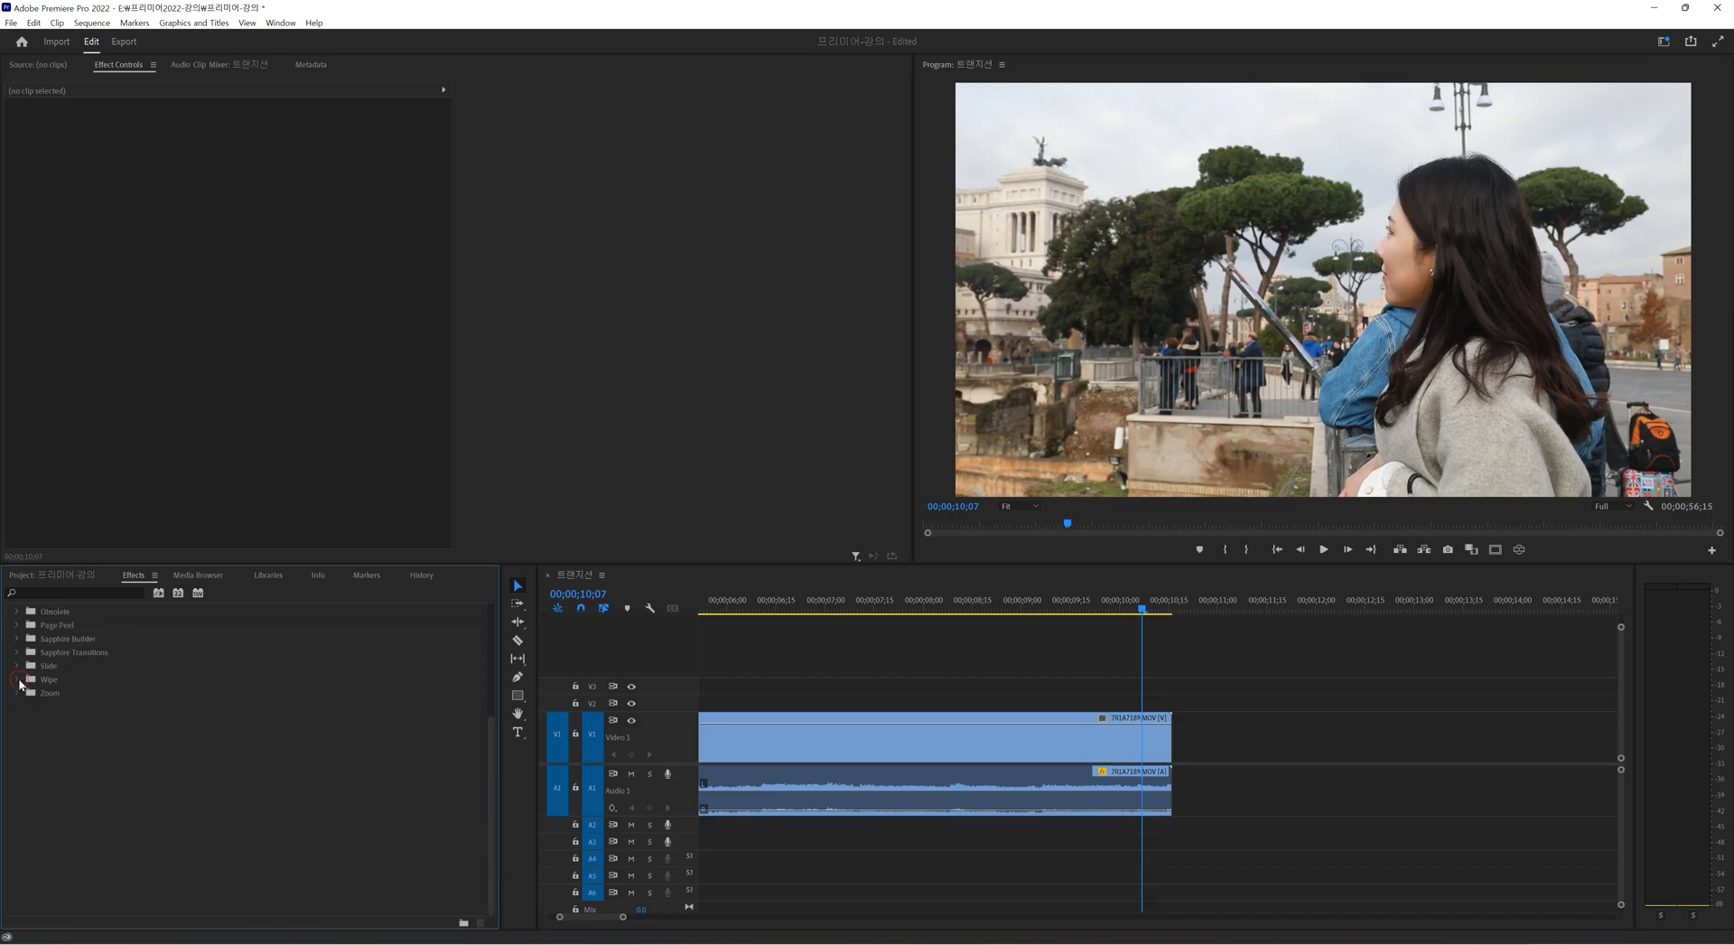
click(17, 666)
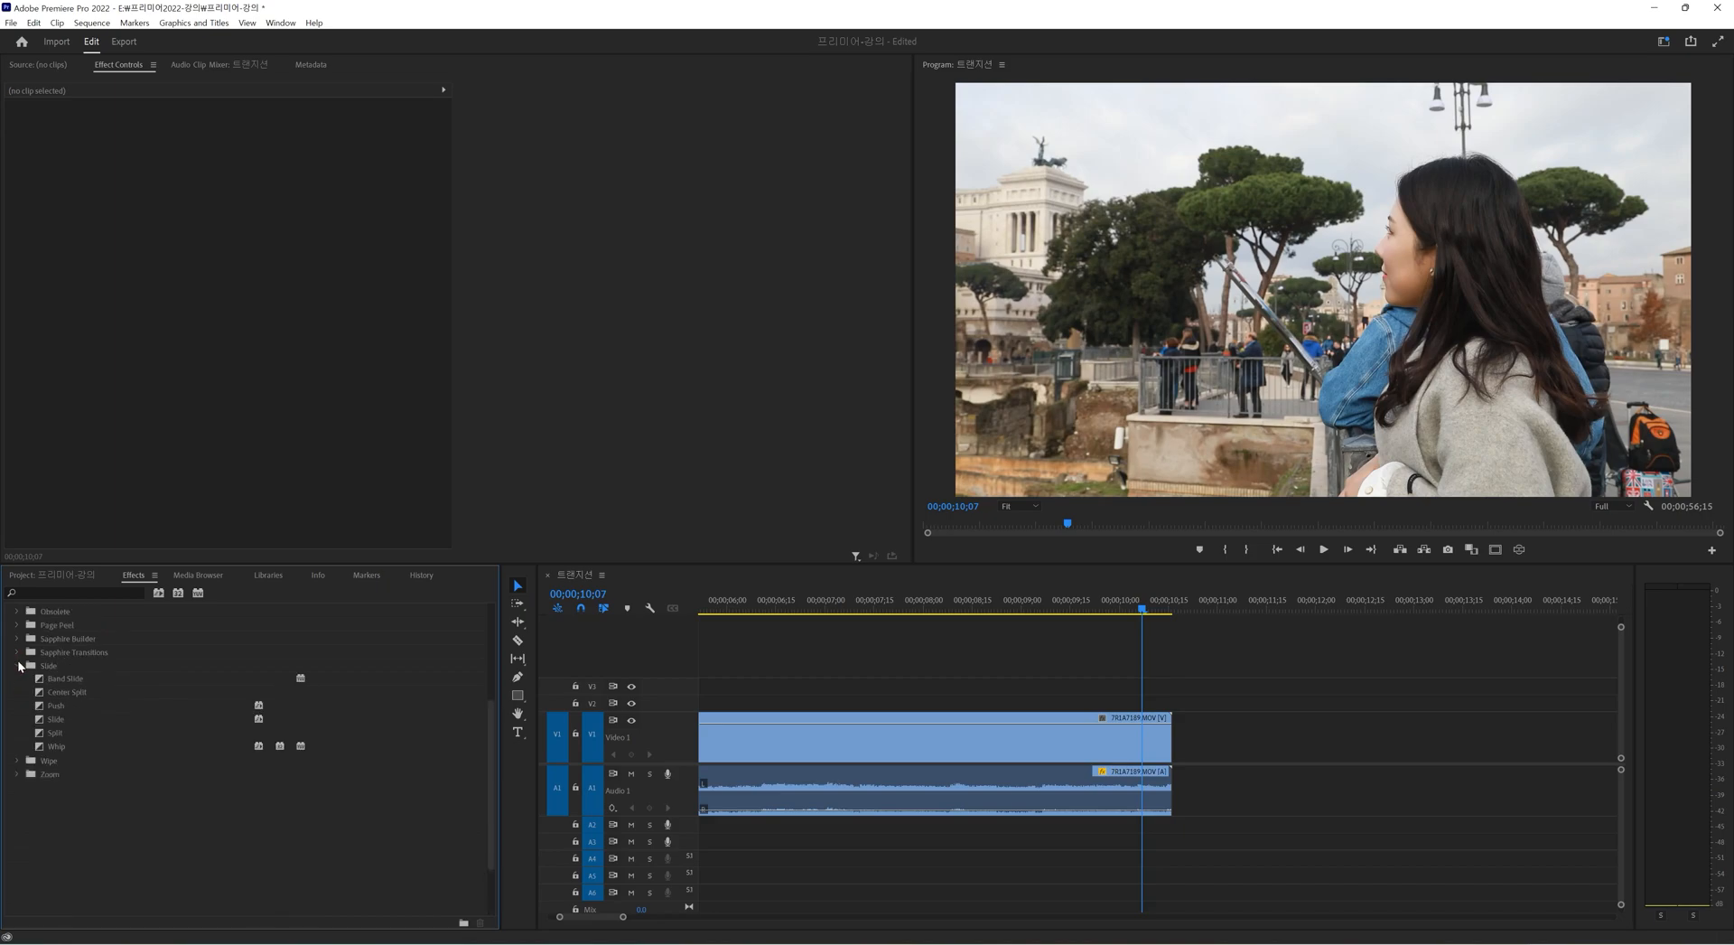
right_click(58, 705)
click(107, 712)
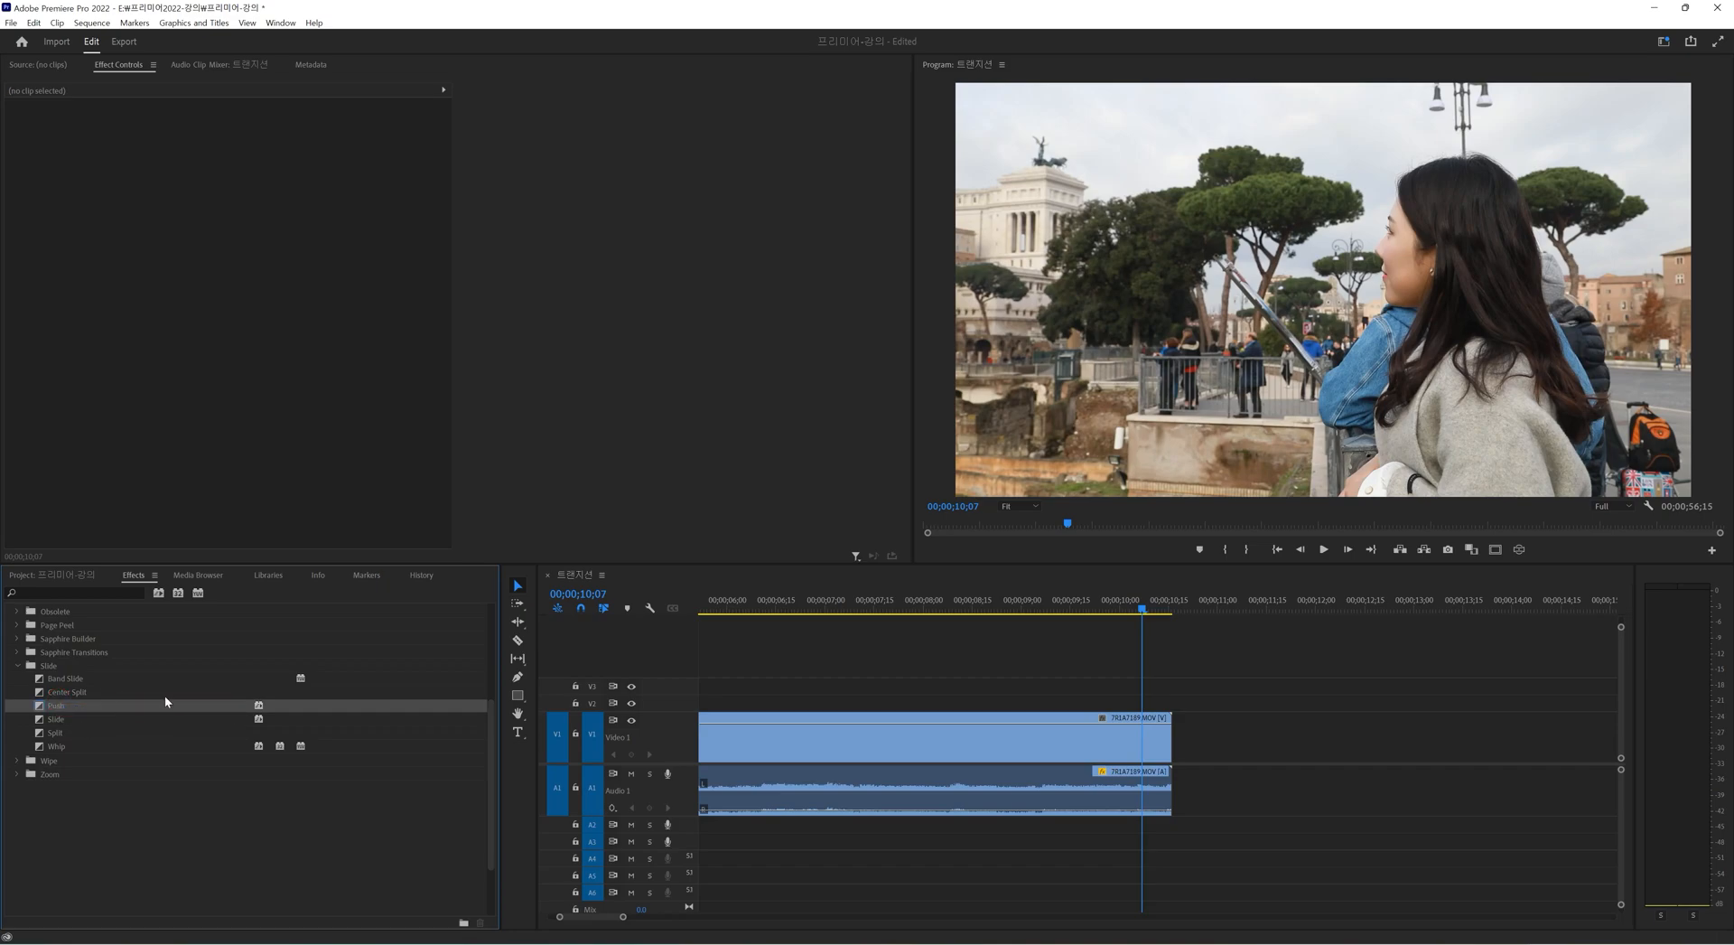
Apply the default Push transition at the end of the first clip and preview how it moves the image.
click(1319, 755)
click(1166, 605)
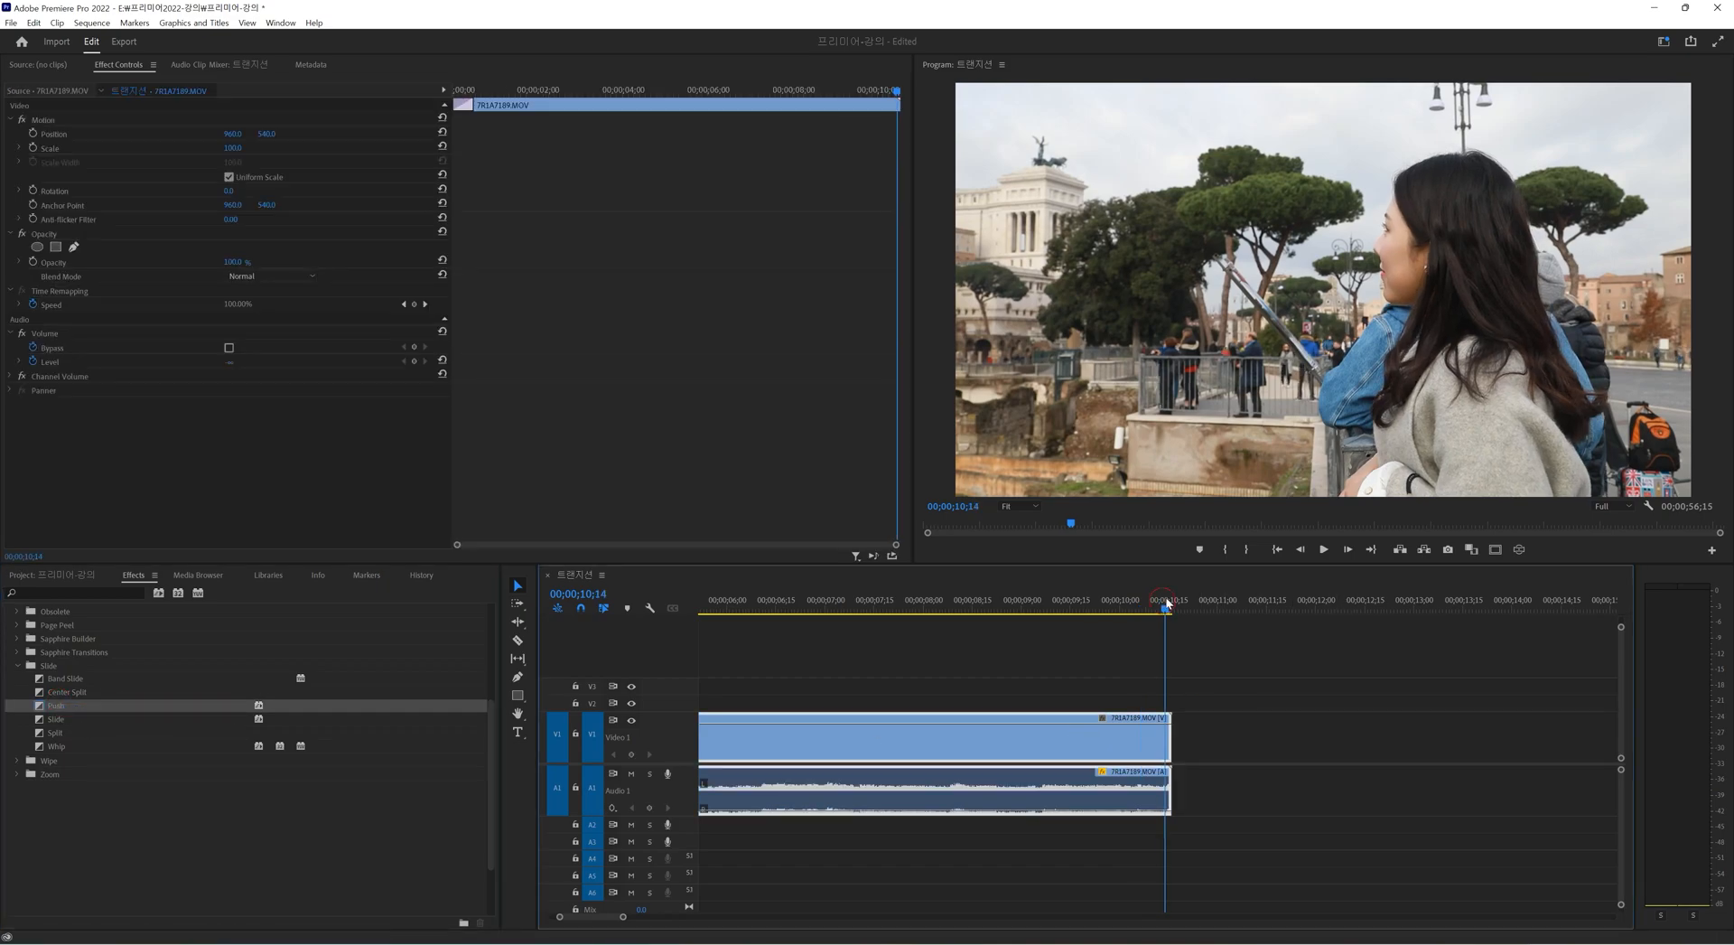
click(1240, 684)
key(ctrl+d)
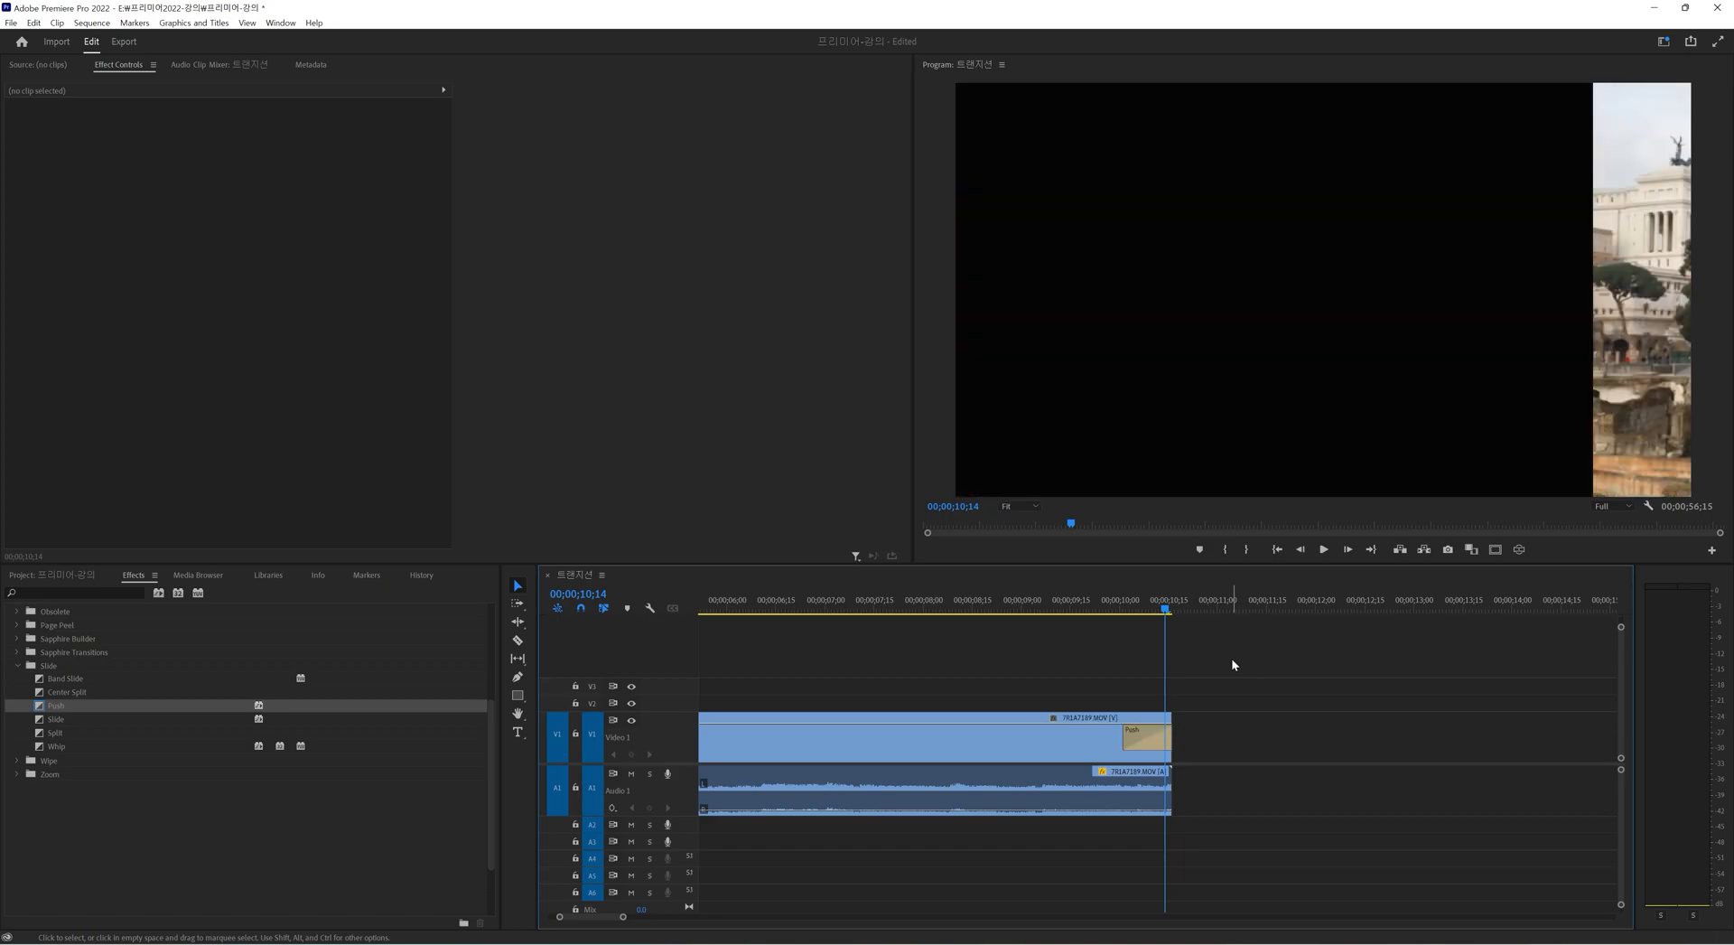
click(1120, 611)
key(space)
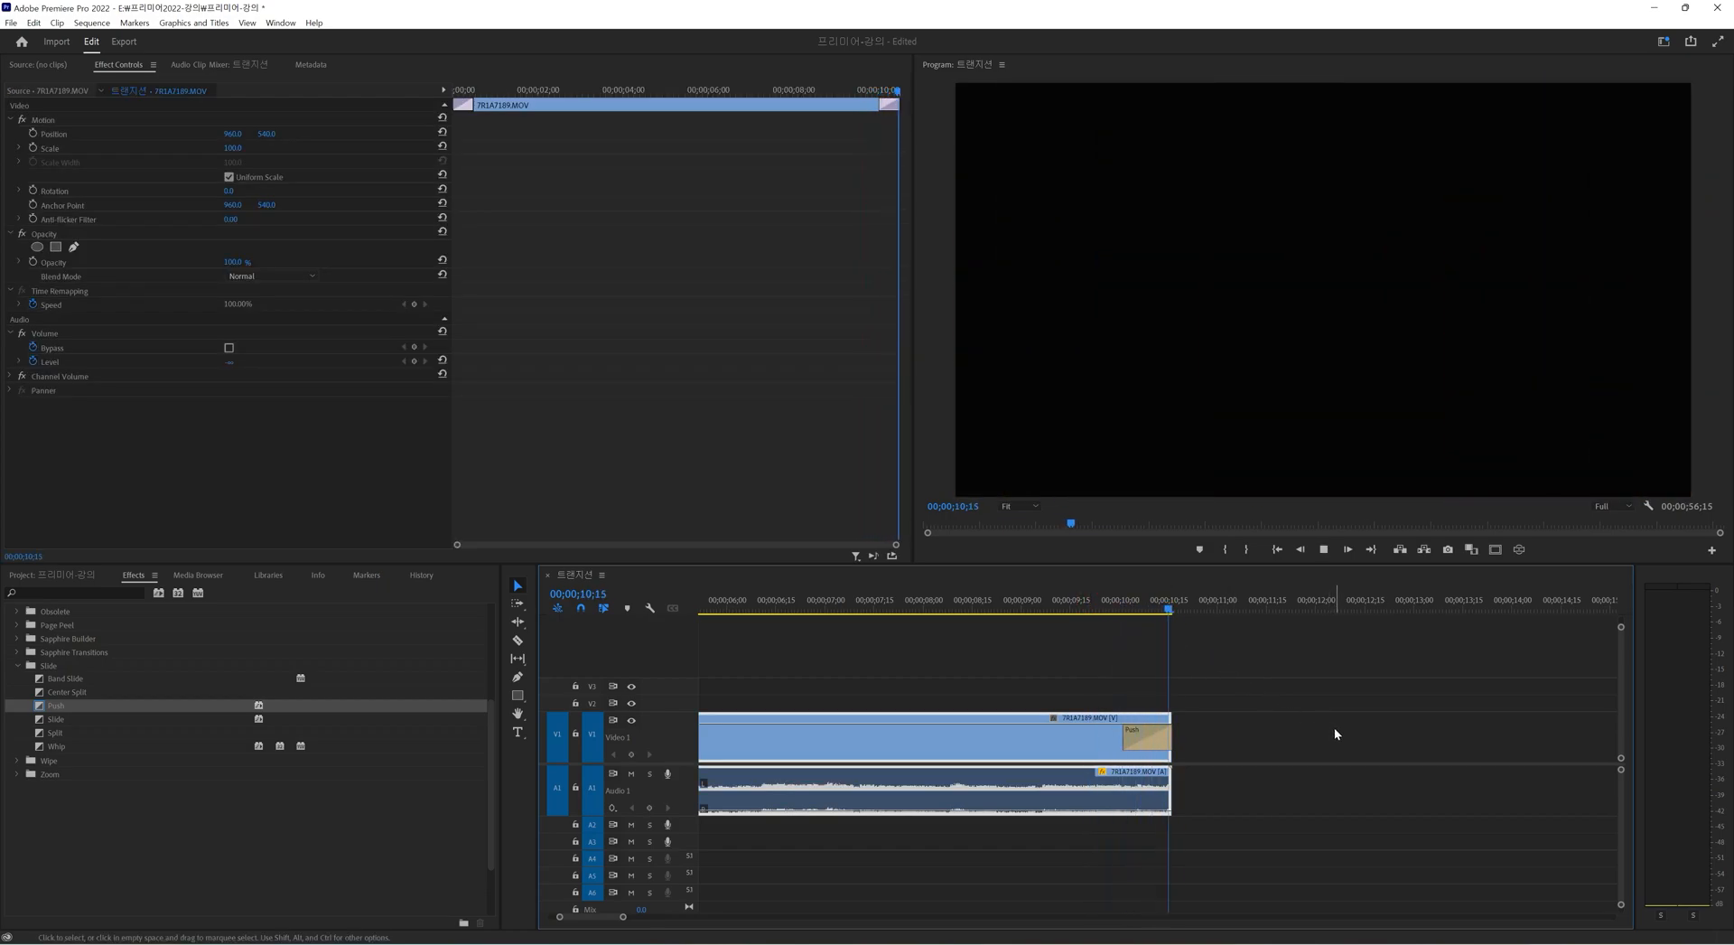
key(space)
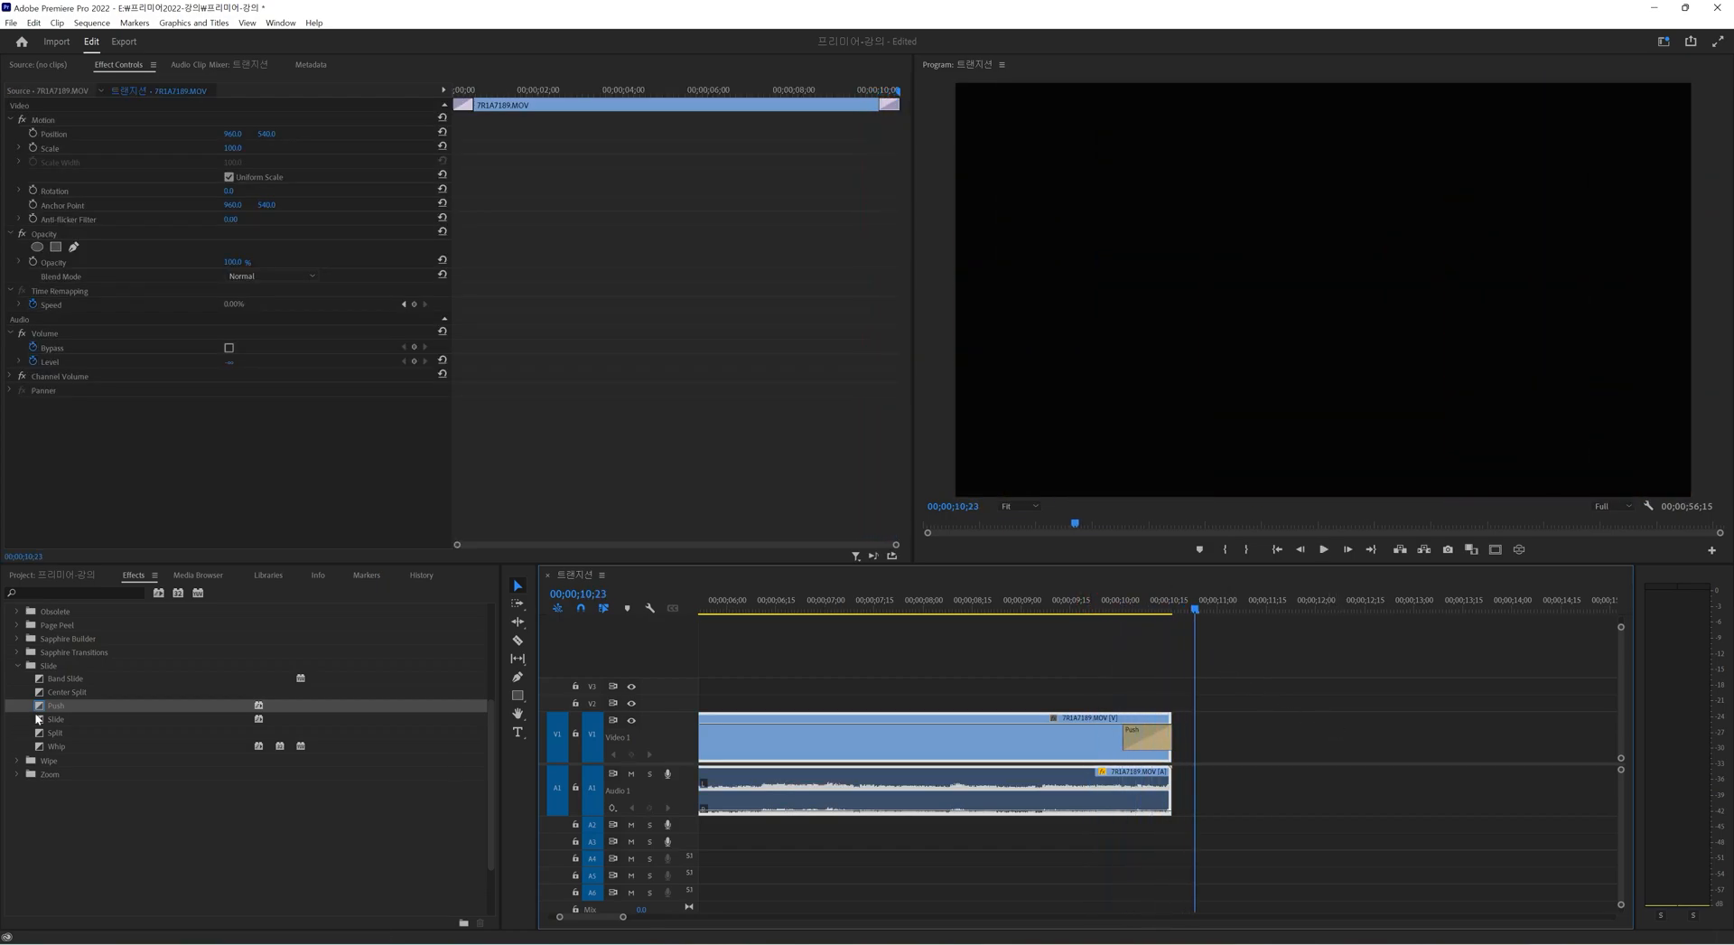
drag(1111, 611, 1150, 616)
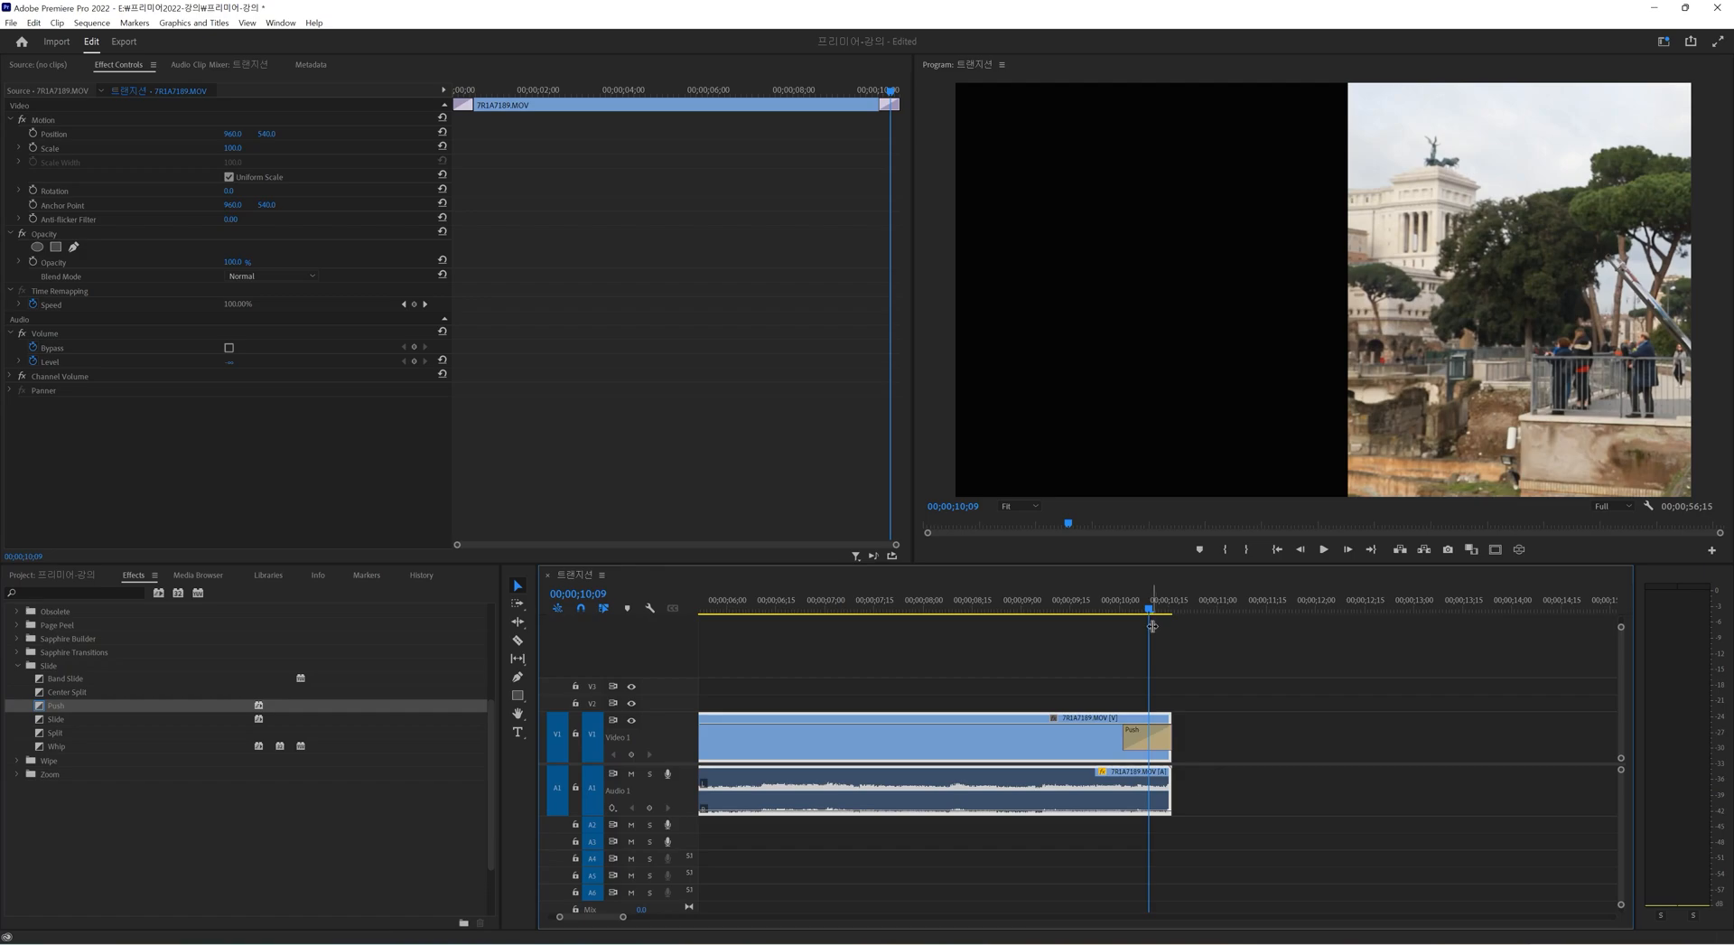
drag(1152, 608, 1129, 624)
Make Cross Dissolve the default again, replace the first clip's closing Push with it, and play the ending.
scroll(51, 675, up, 10)
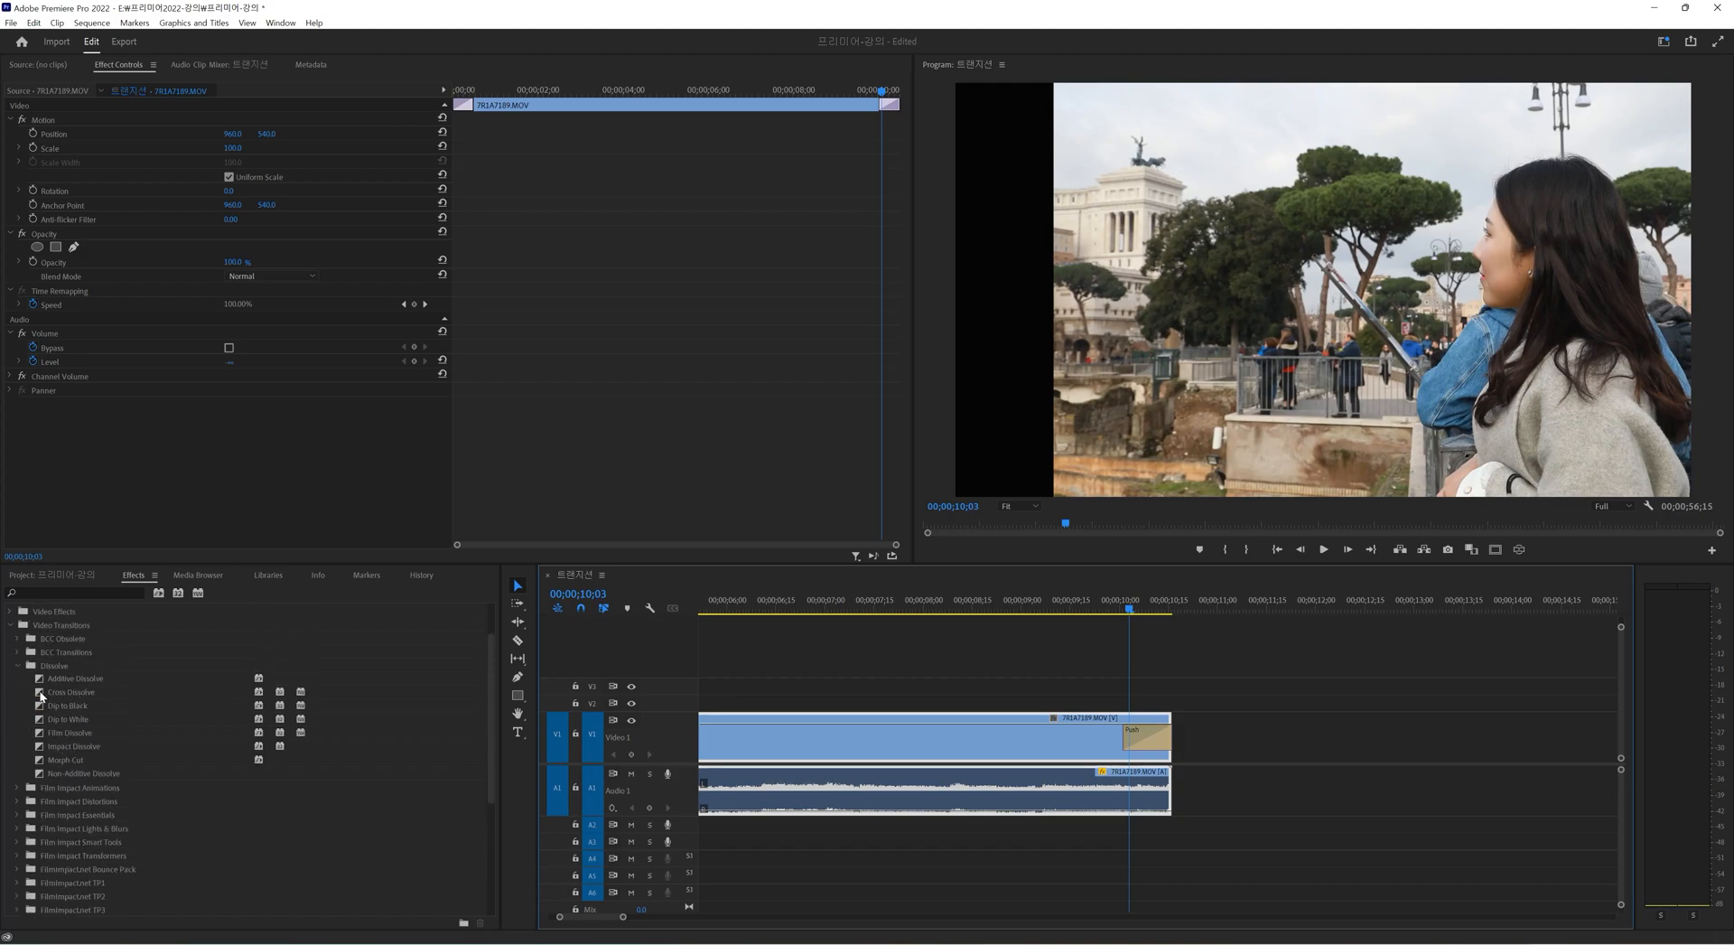
click(38, 694)
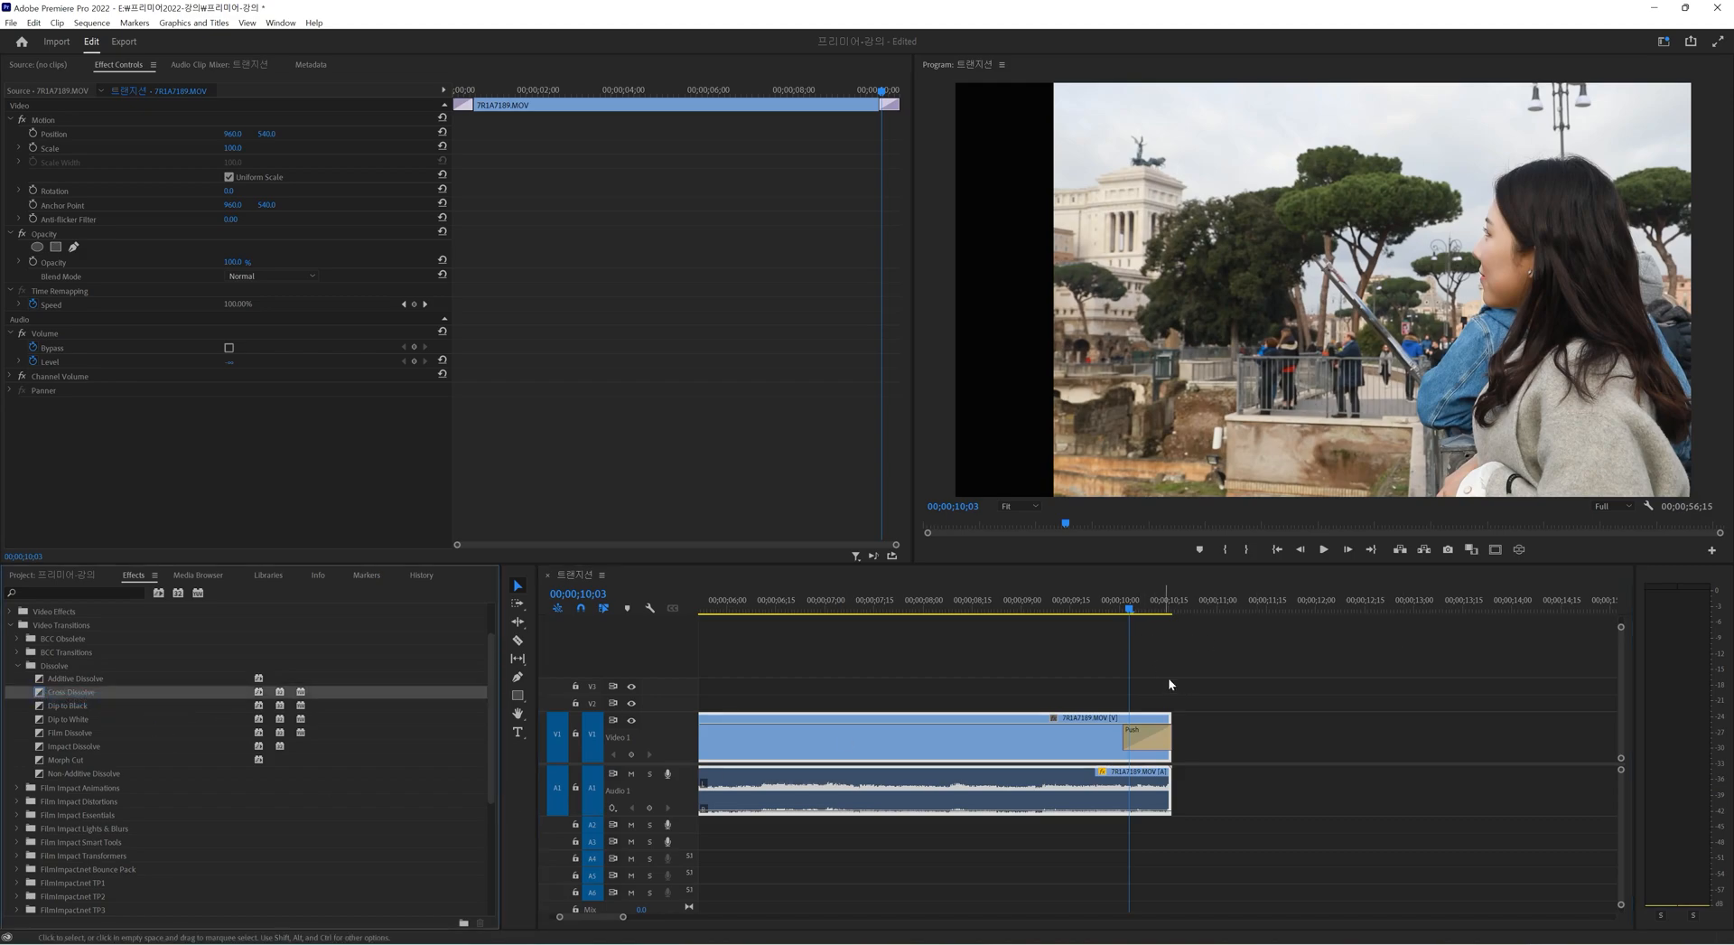
click(1169, 681)
click(1157, 741)
key(Delete)
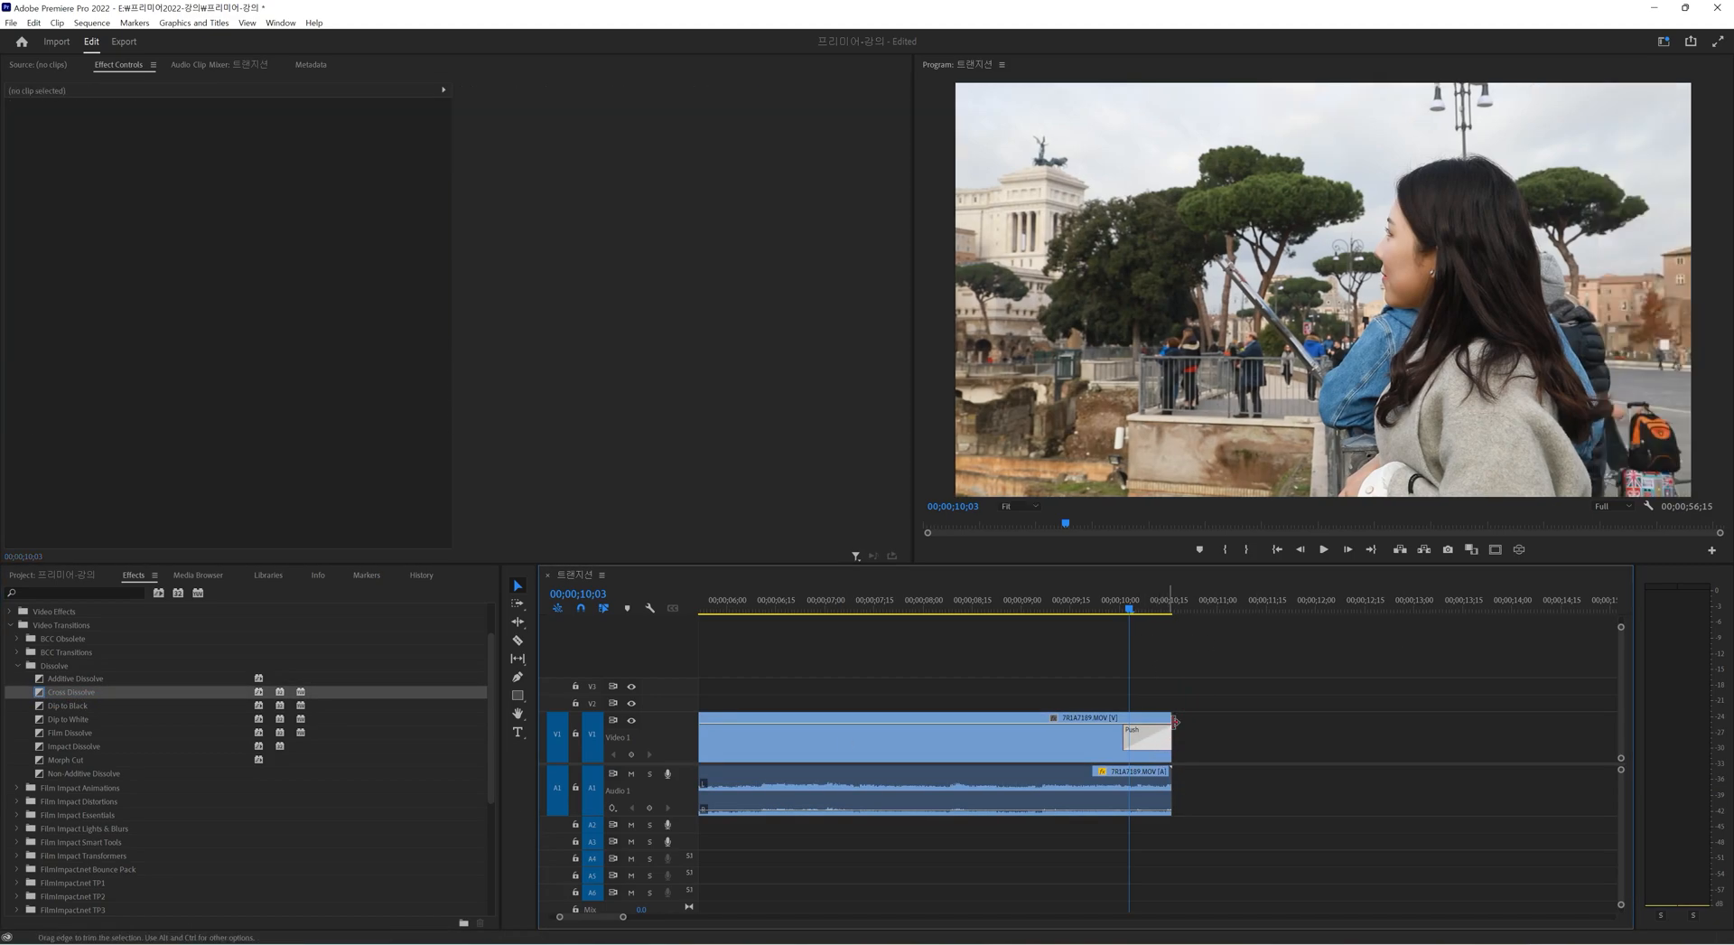
drag(1142, 608, 1155, 610)
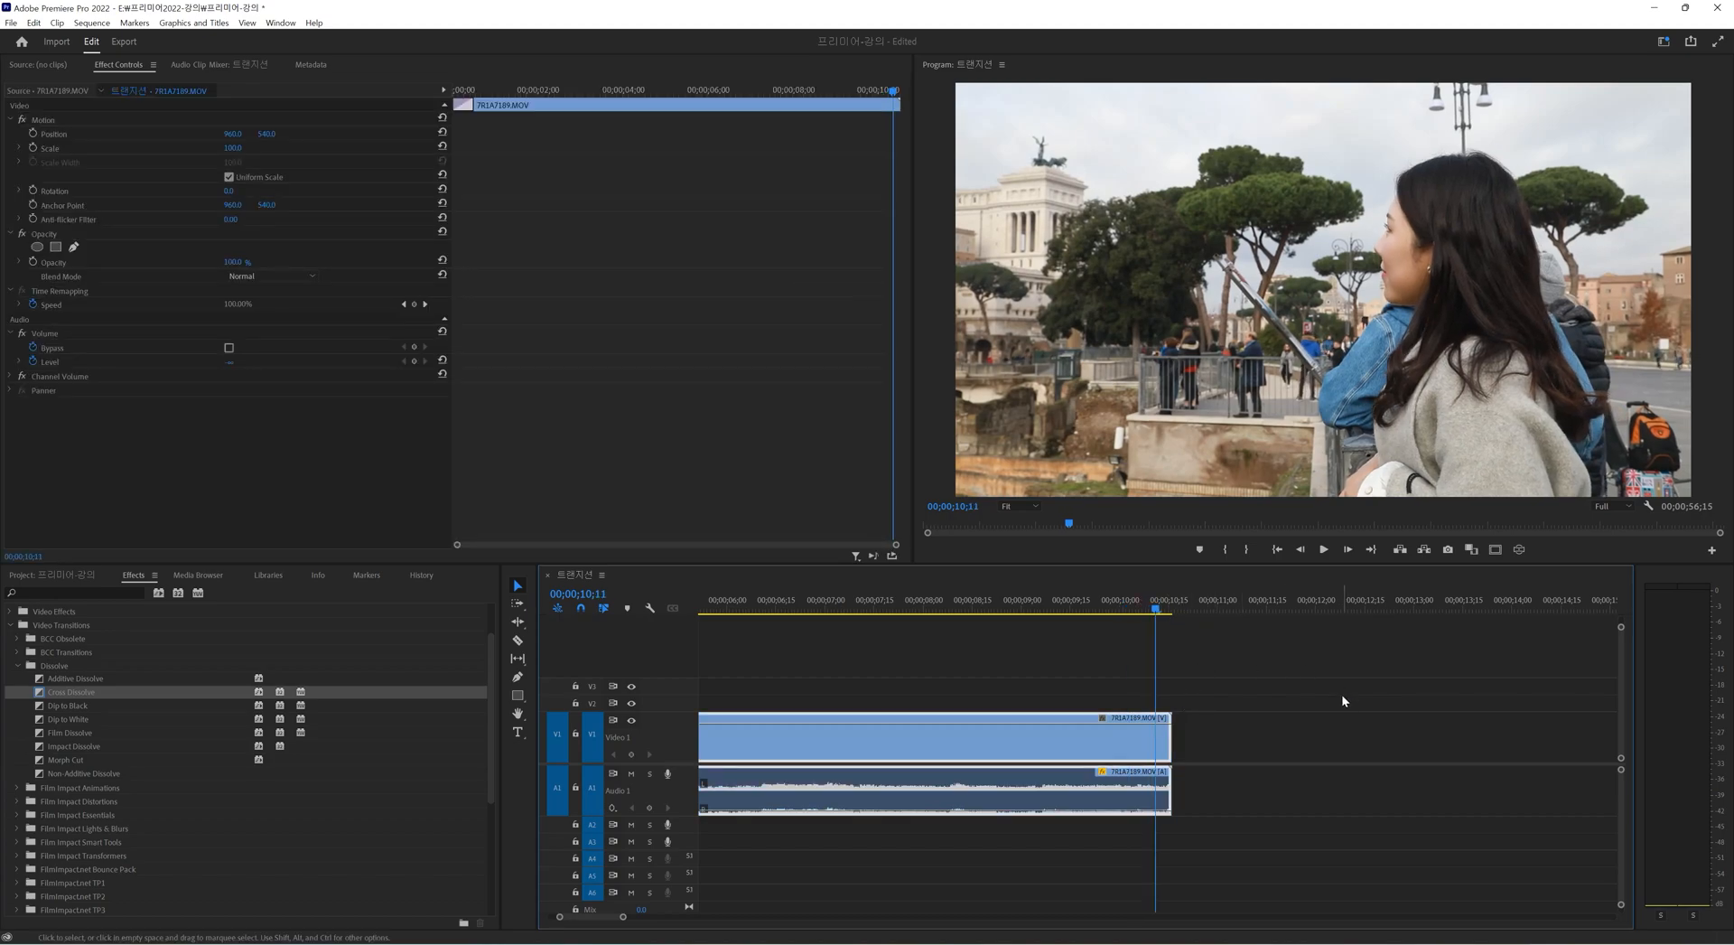
key(ctrl+d)
click(1093, 609)
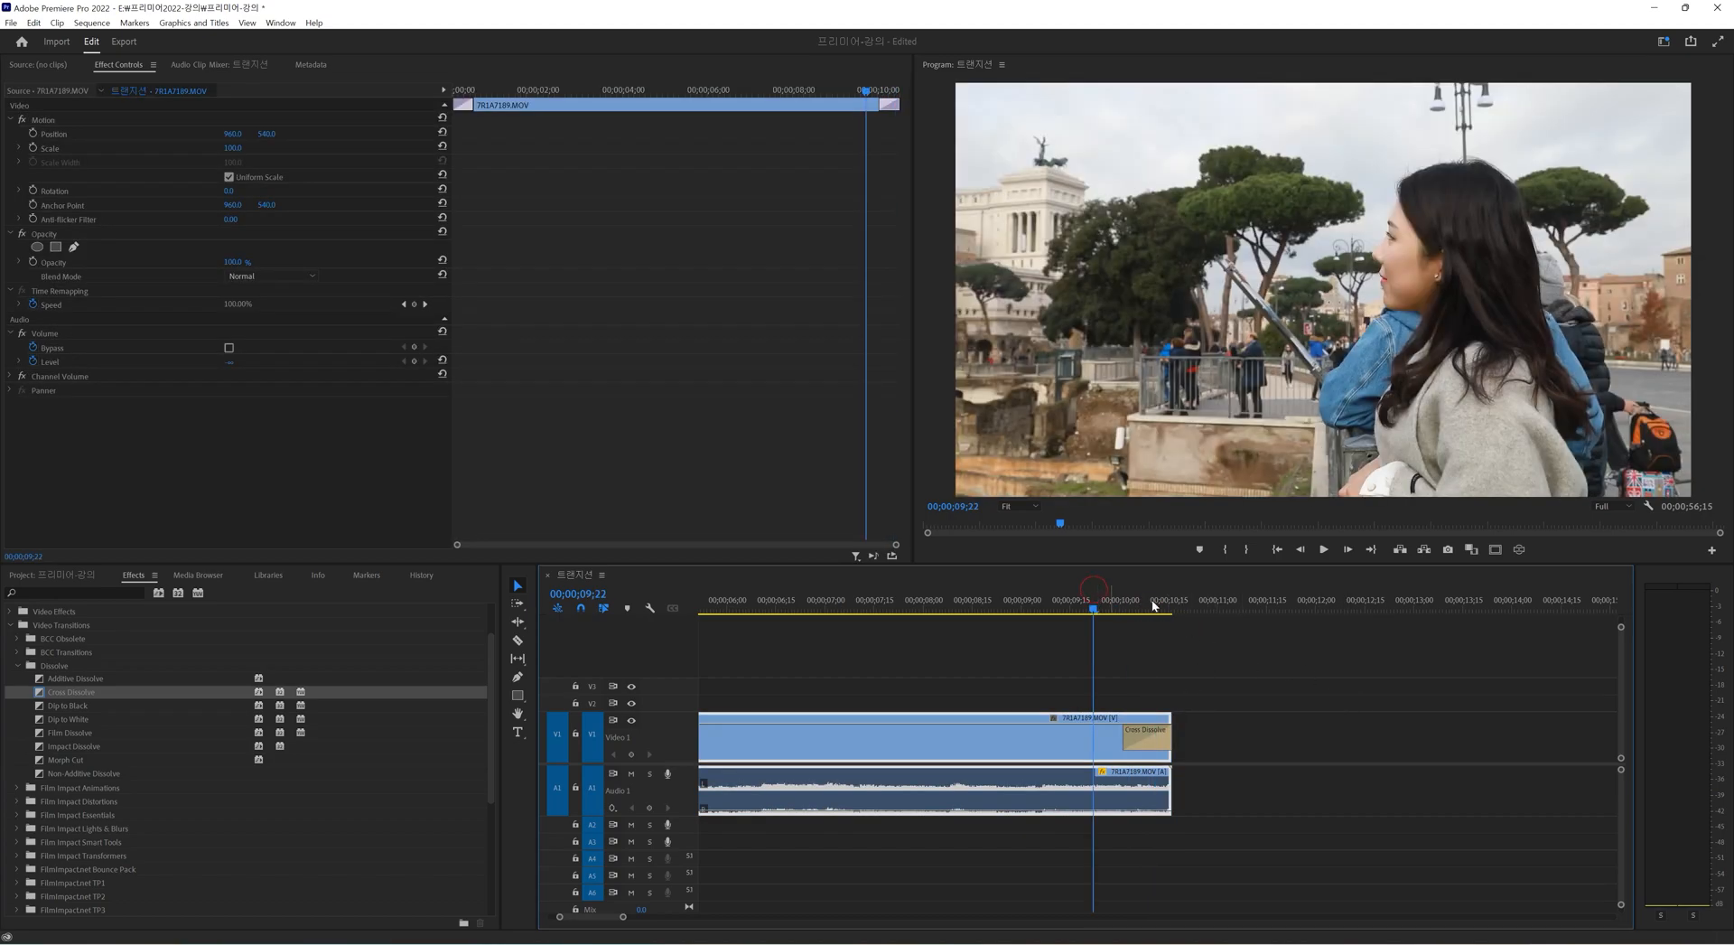
key(space)
key(space)
Shift the clip before the 40-second mark earlier, shorten its end, and trim the two clips that follow it.
key(minus)
key(minus)
key(minus)
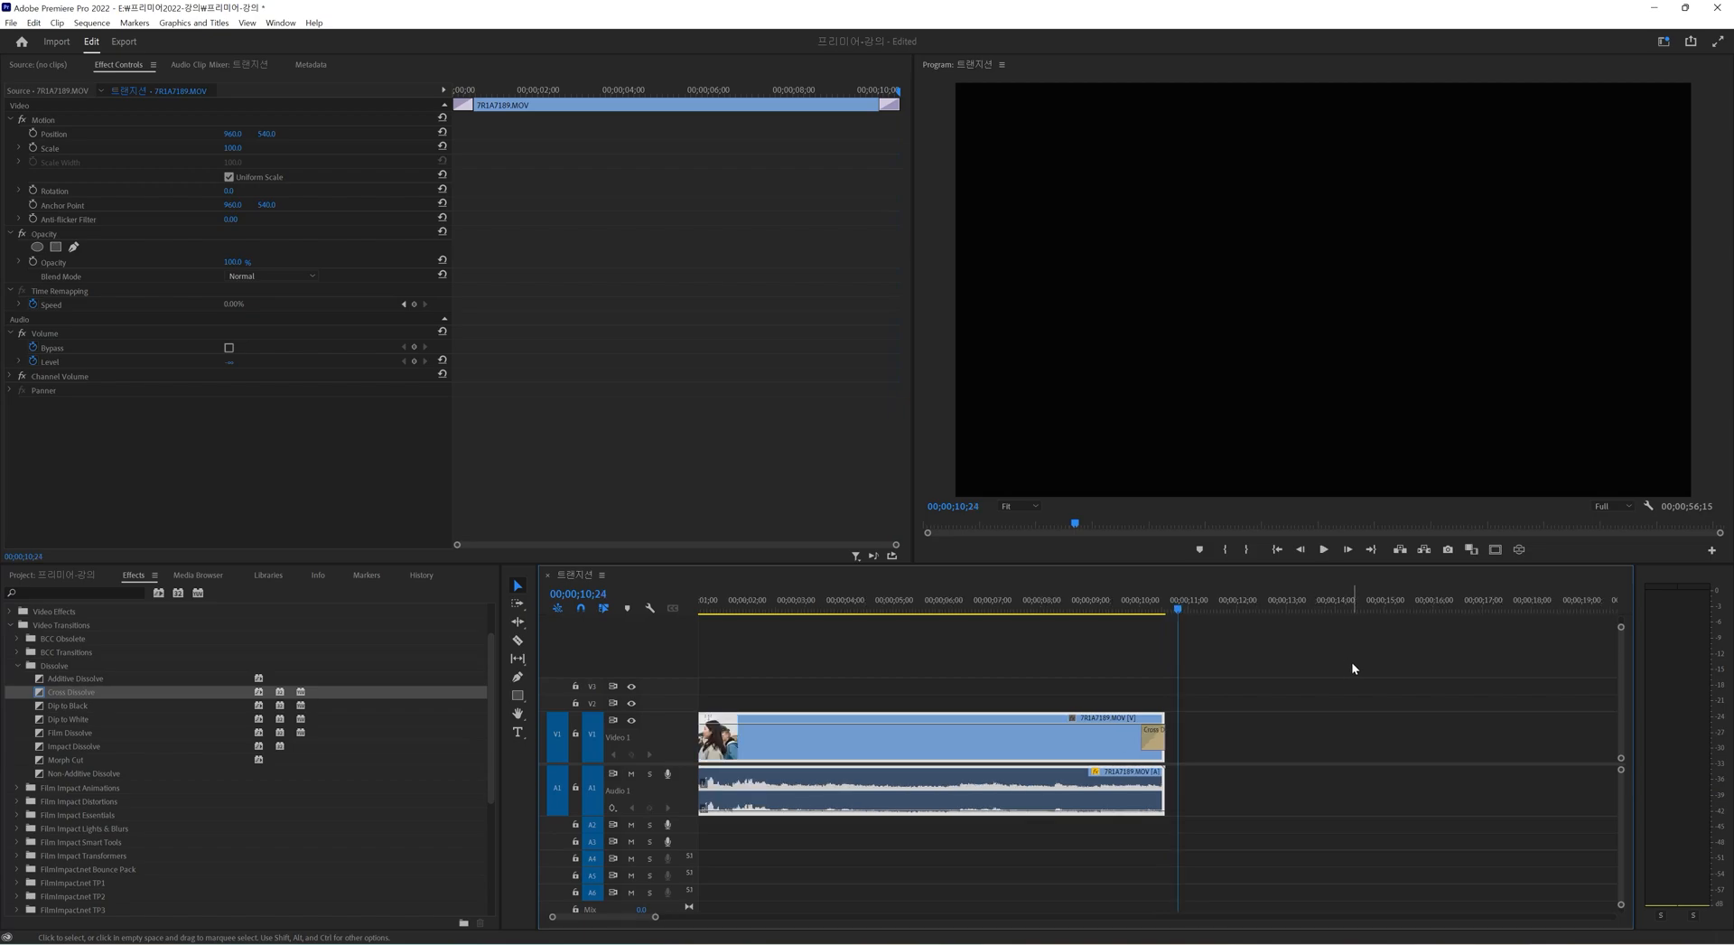
key(minus)
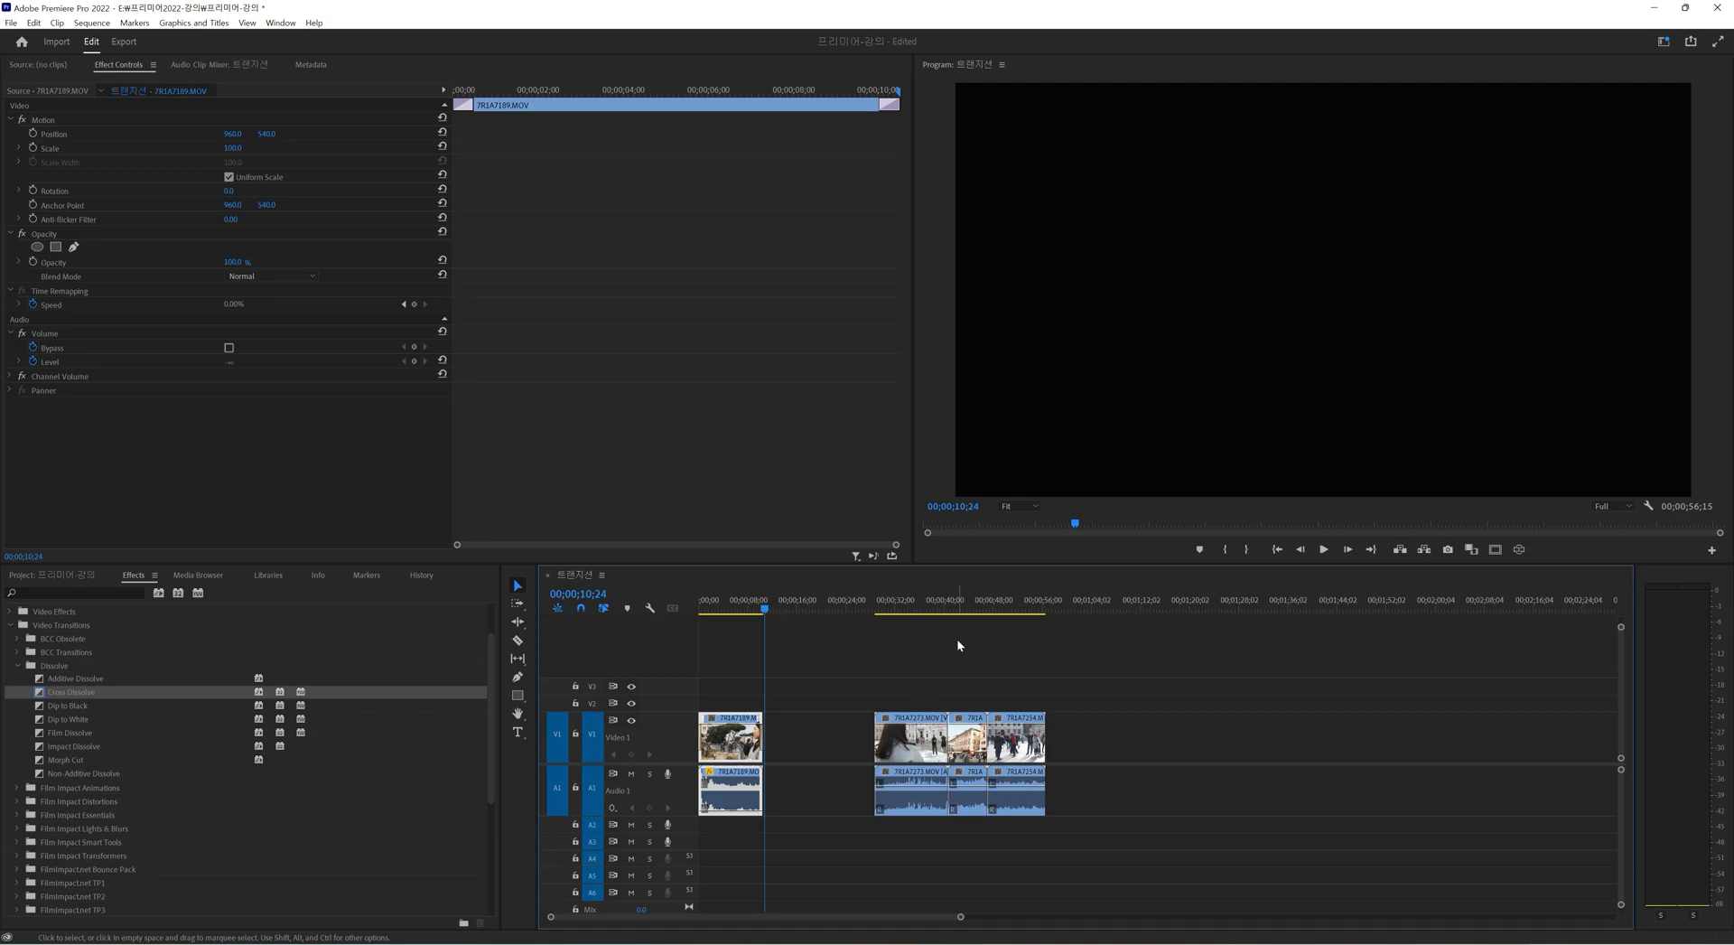
click(958, 612)
key(equal)
key(equal)
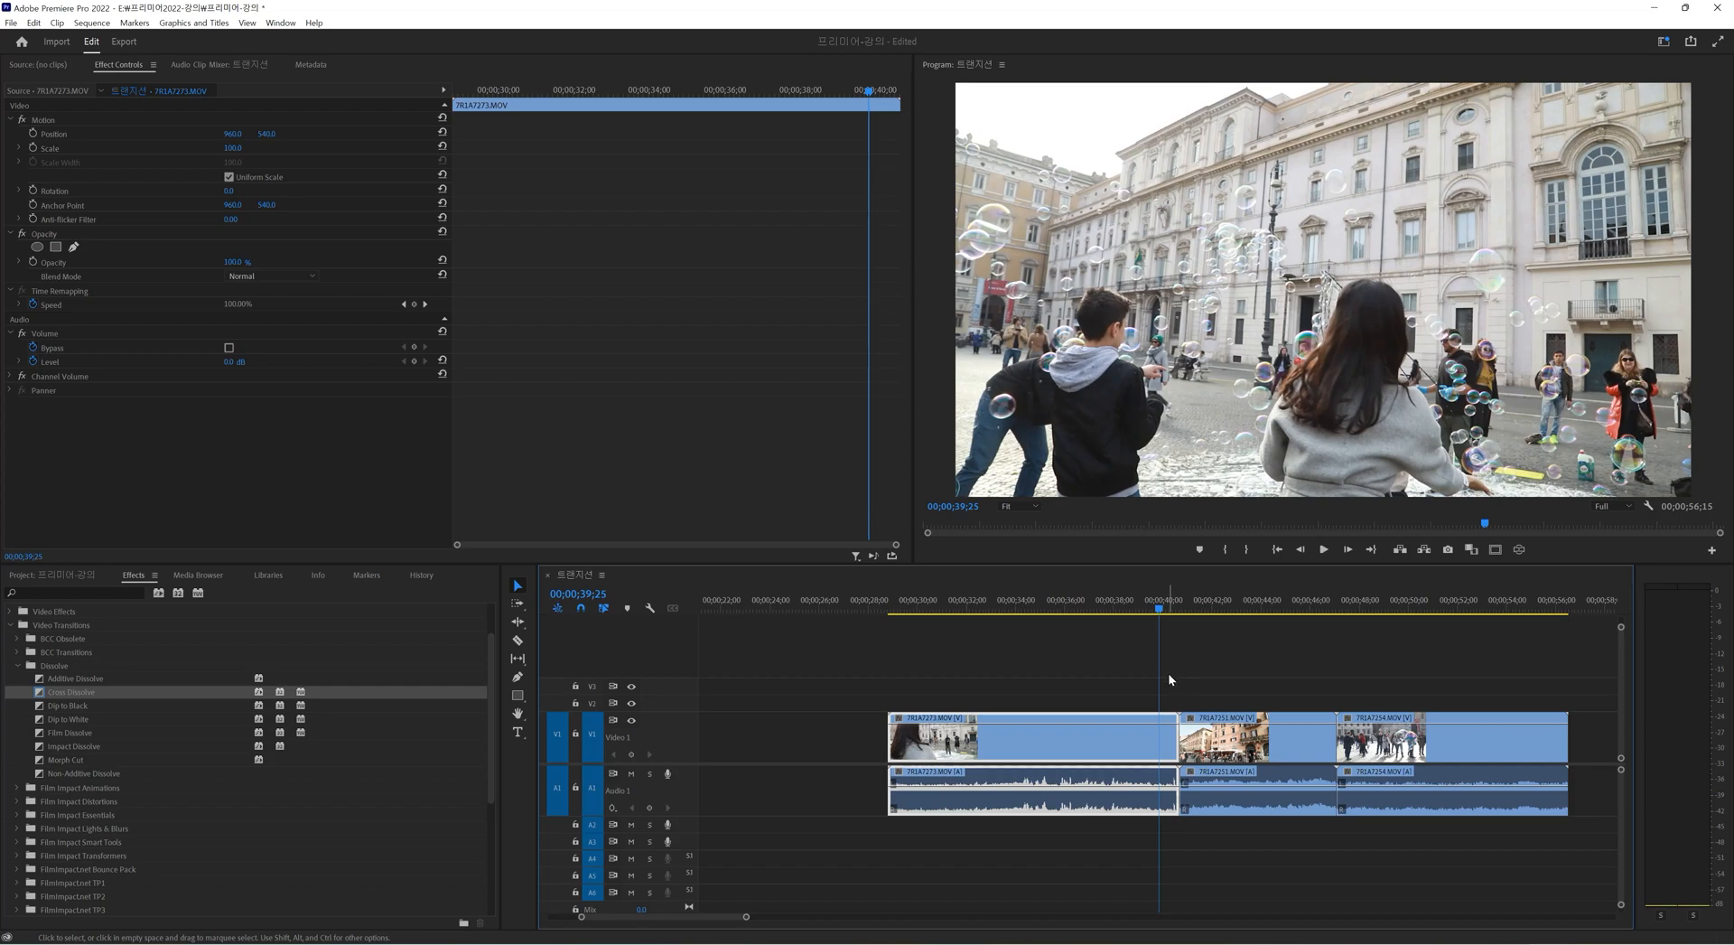
drag(1117, 750, 1072, 749)
drag(1185, 748, 1198, 748)
mouse_move(1335, 739)
mouse_down()
mouse_move(1314, 739)
mouse_move(1364, 739)
mouse_up()
drag(1560, 737, 1482, 739)
drag(1317, 739, 1392, 739)
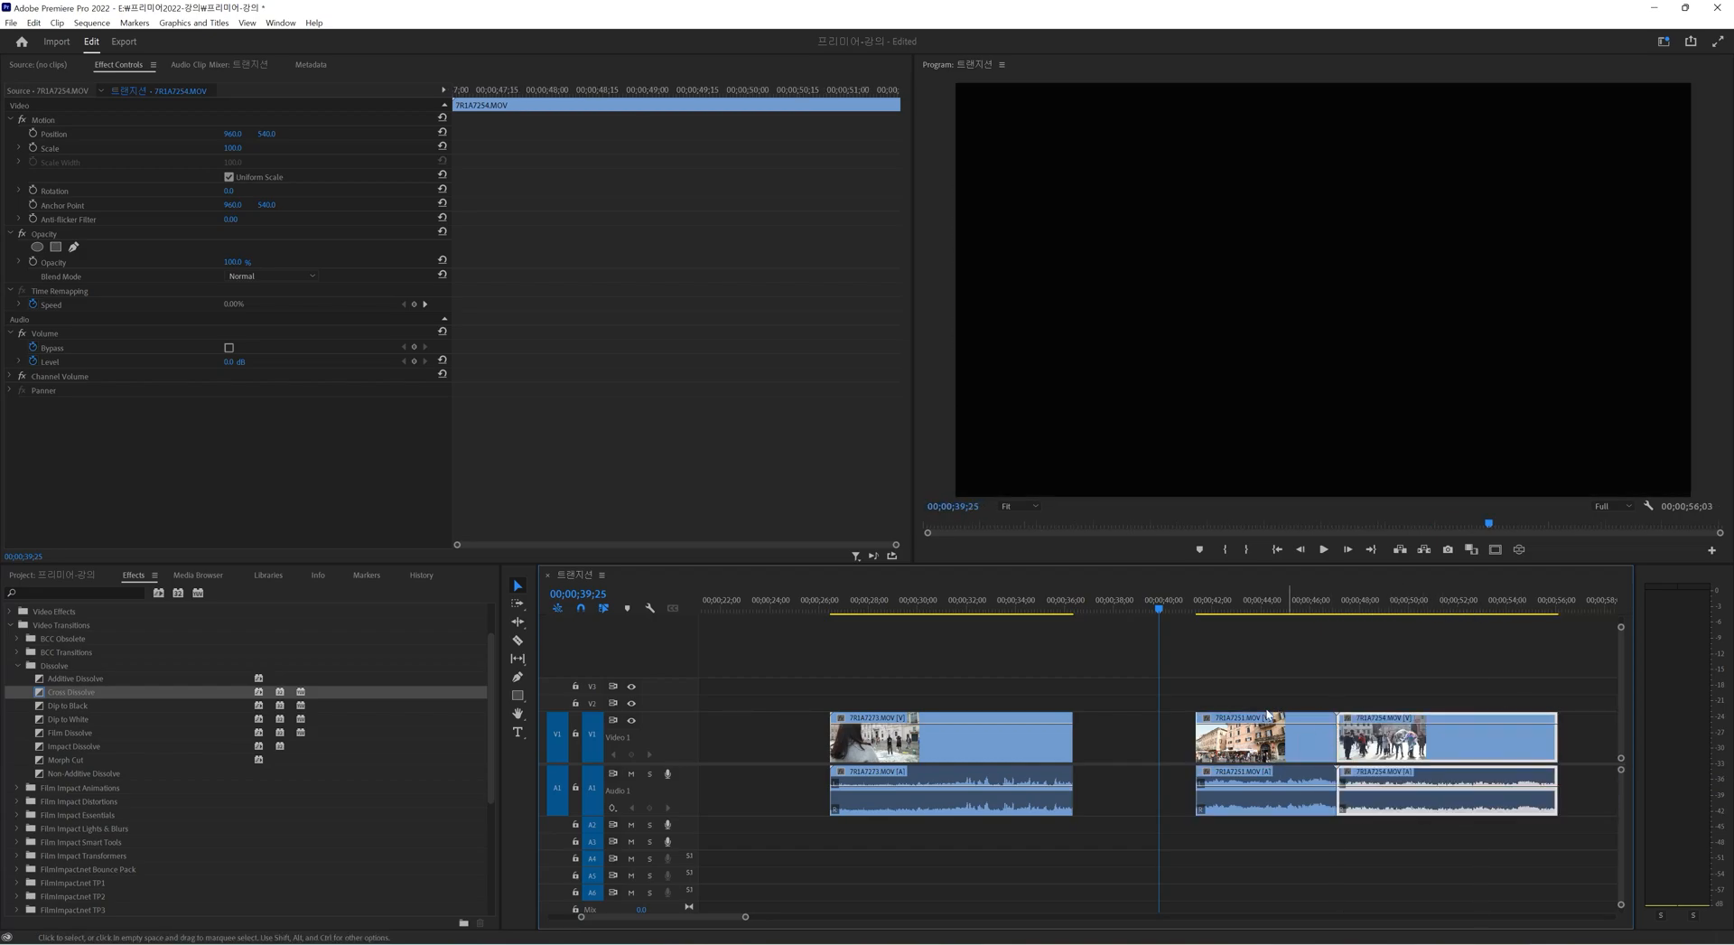
Move the last two clips together against the end of the preceding clip to close the gap at about 36 seconds.
drag(1234, 692, 1383, 738)
drag(1251, 751, 1124, 760)
click(976, 757)
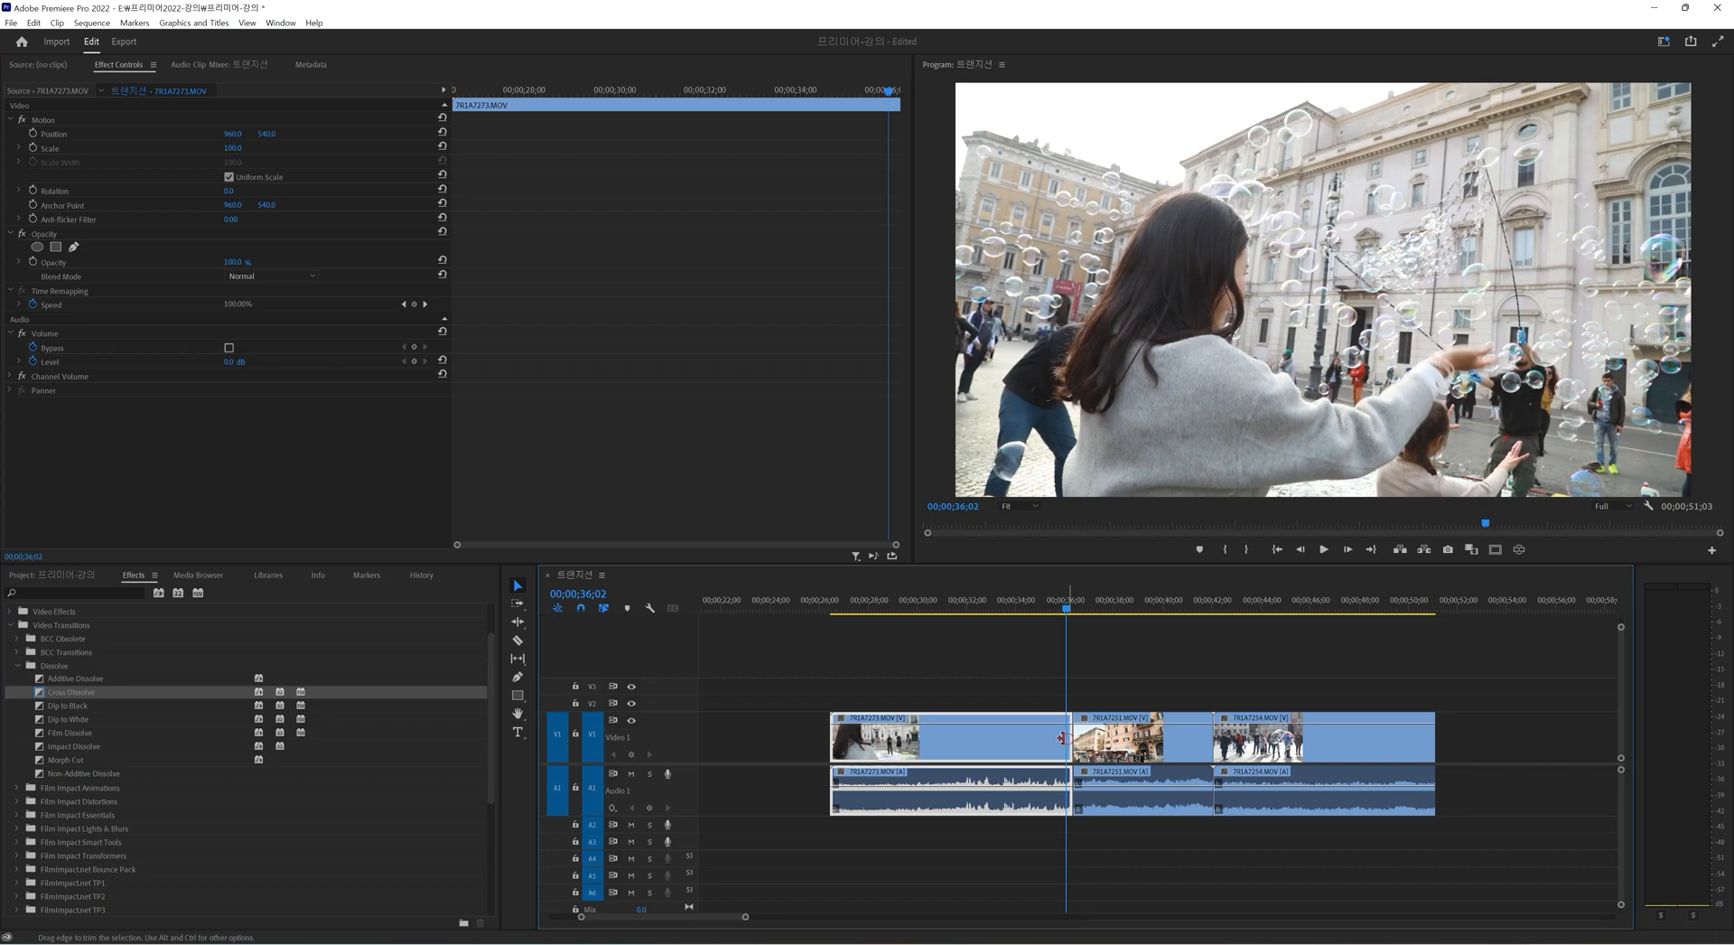
Shorten the two clips meeting near 36 seconds, rejoin them, and move the last clip to start at about 44 seconds.
mouse_move(1070, 738)
mouse_down()
mouse_move(1043, 738)
mouse_move(1090, 741)
mouse_up()
drag(1125, 666, 1261, 802)
drag(1184, 740, 1302, 744)
click(1181, 643)
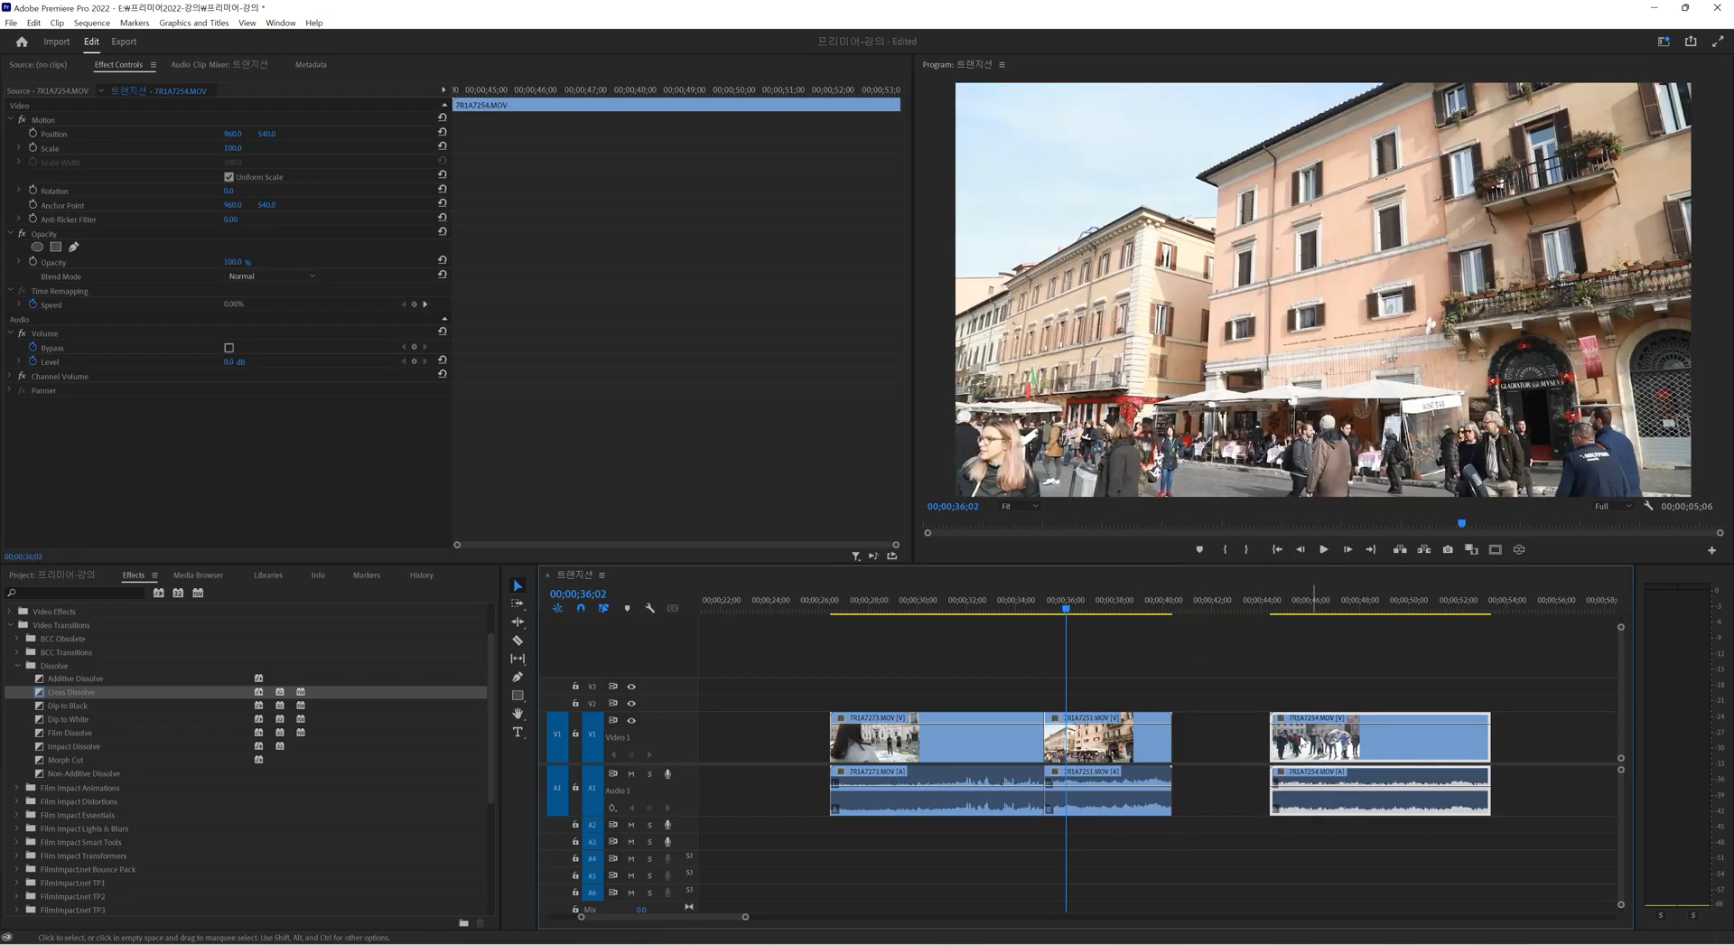
Move the last clip against the end of the preceding clip near 40 seconds and position the playhead just before that cut.
drag(1171, 746, 1239, 666)
drag(1316, 744, 1216, 746)
drag(1066, 609, 1144, 643)
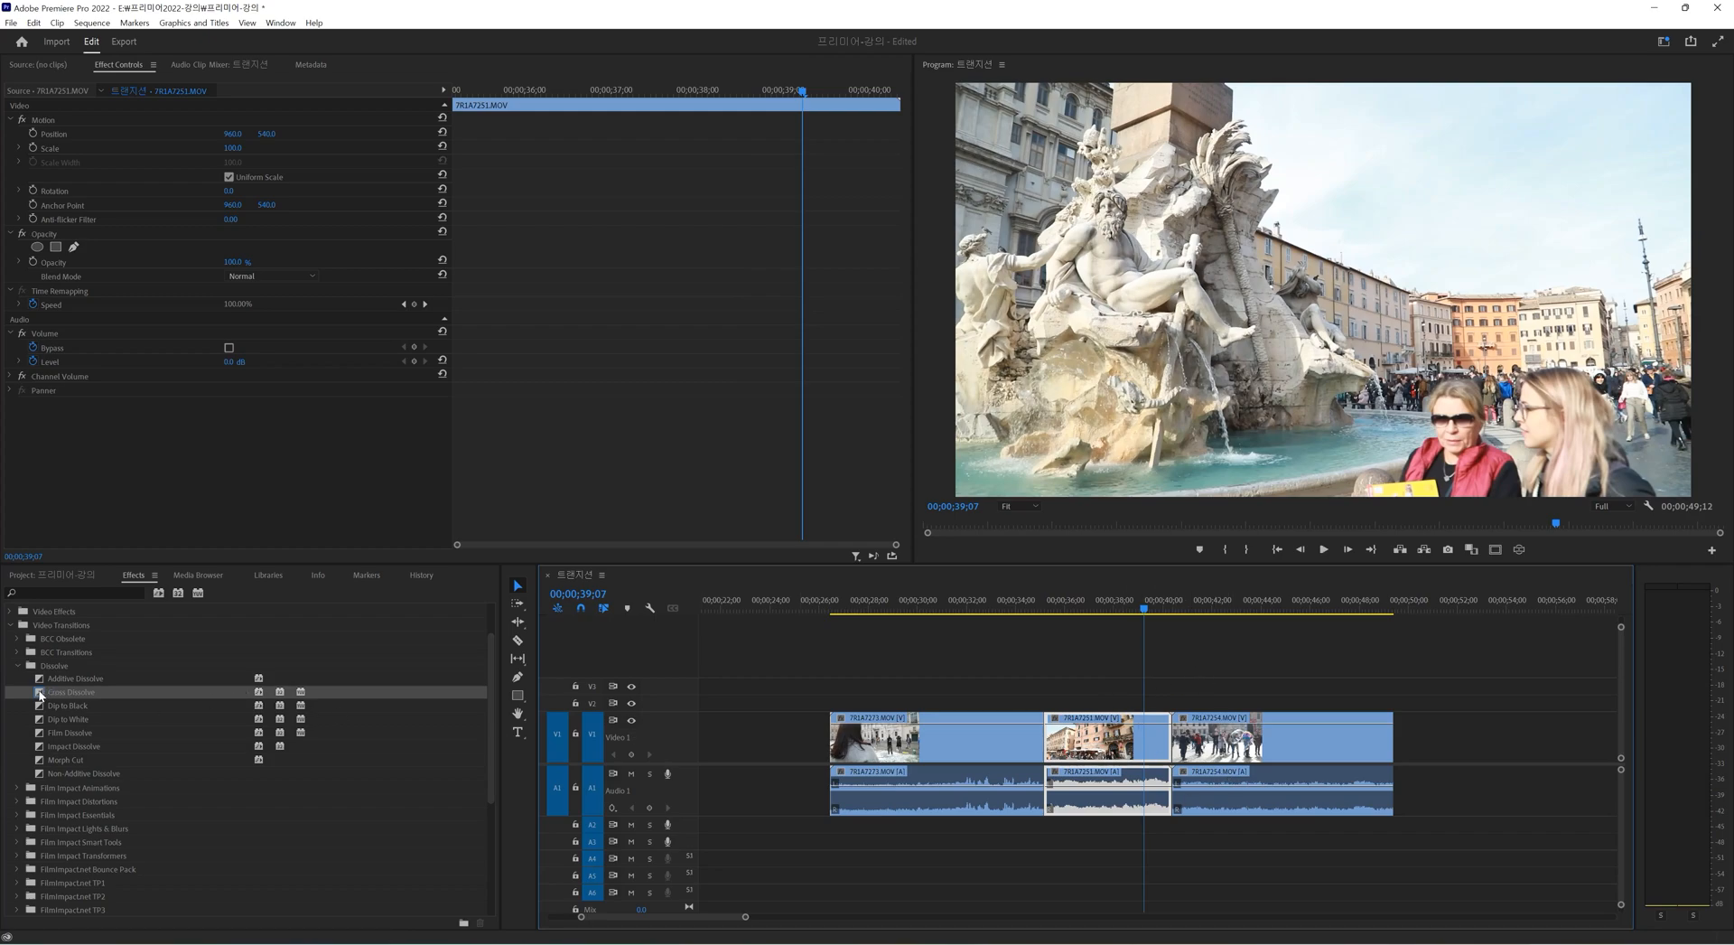
Apply Cross Dissolve to the cut near 40 seconds, accept the repeated frames, and select the transition to inspect it.
drag(40, 693, 1171, 736)
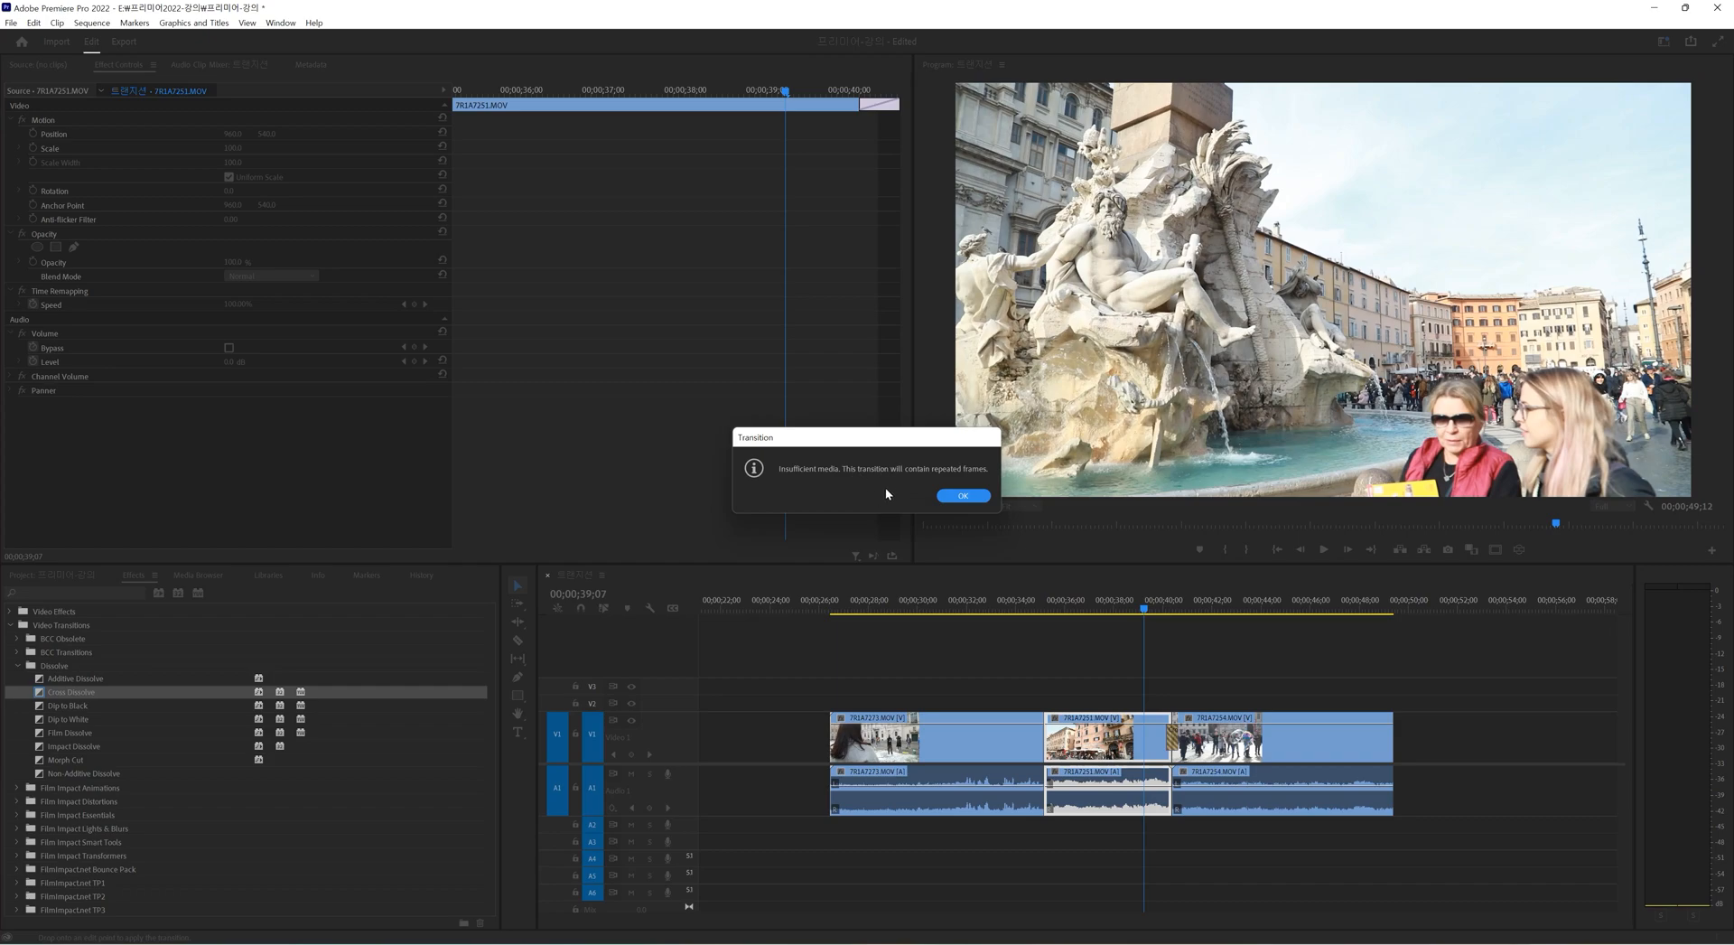
click(964, 496)
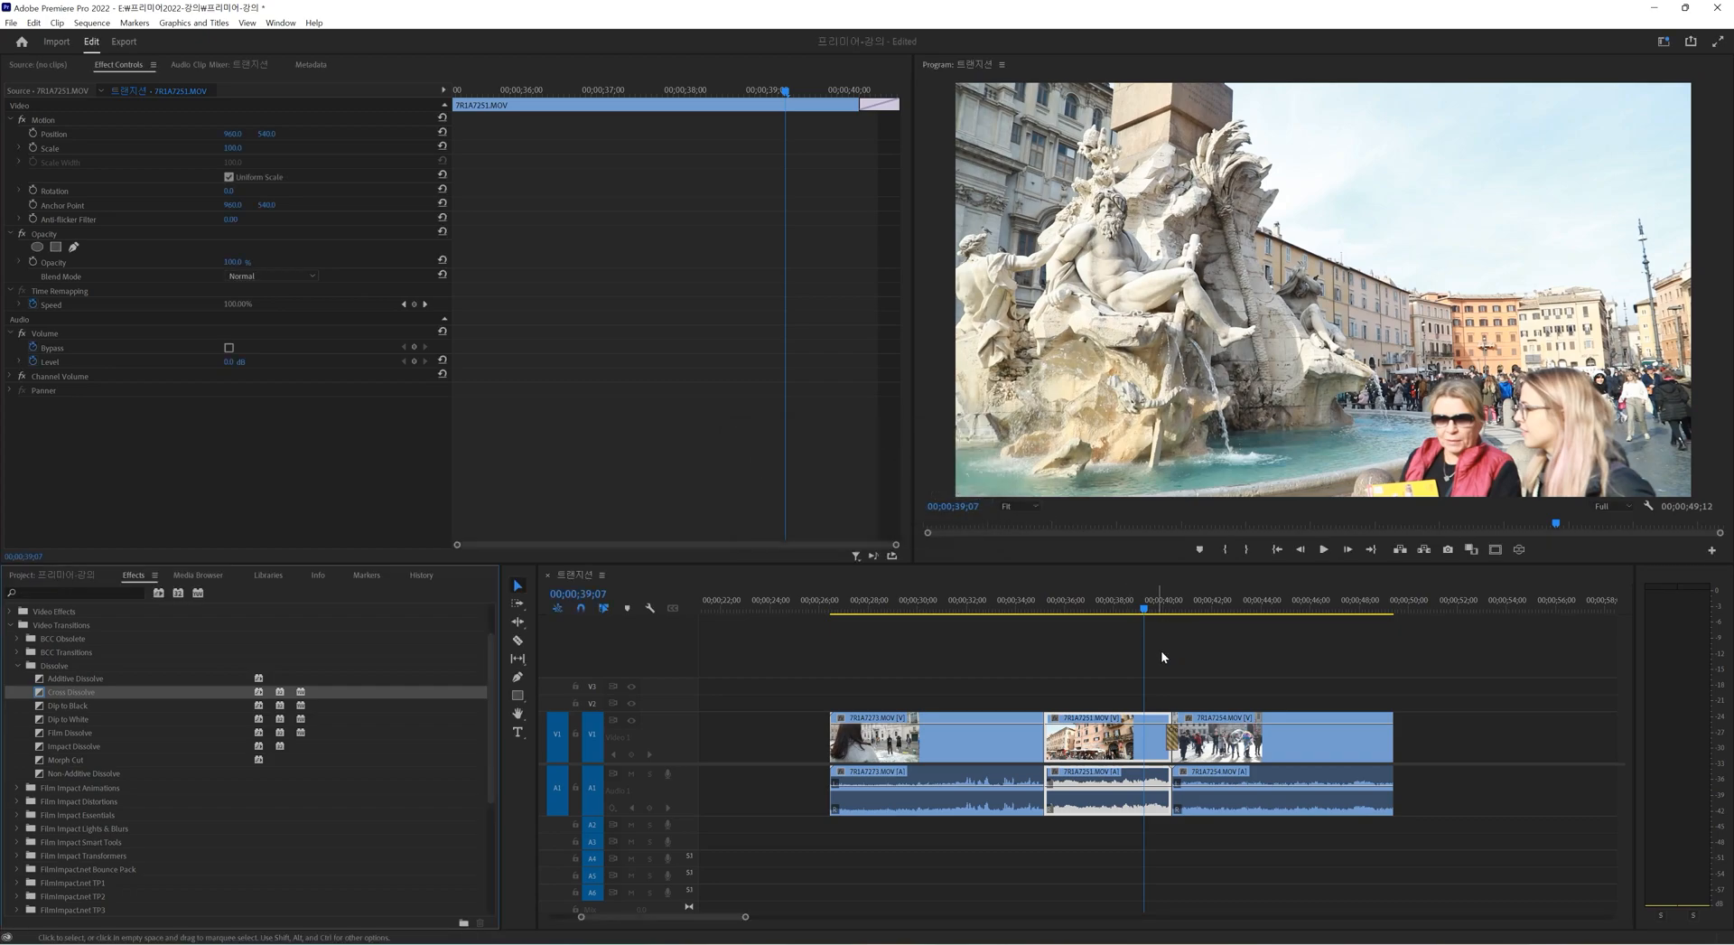
drag(1159, 611, 1163, 613)
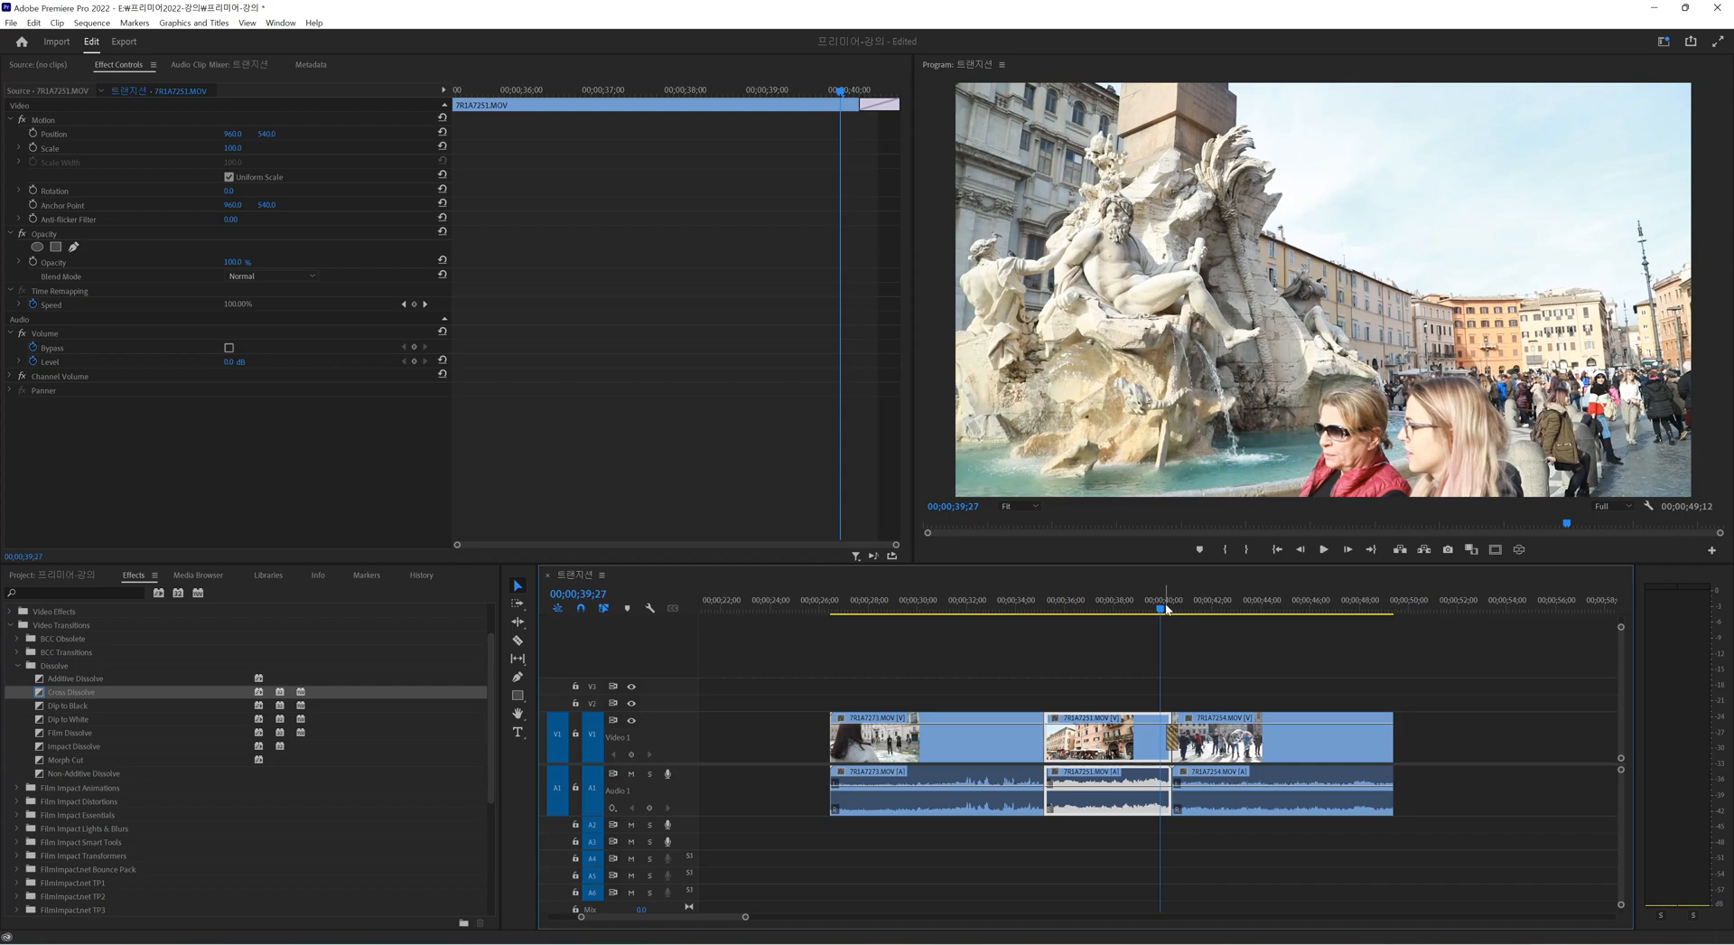
click(1175, 743)
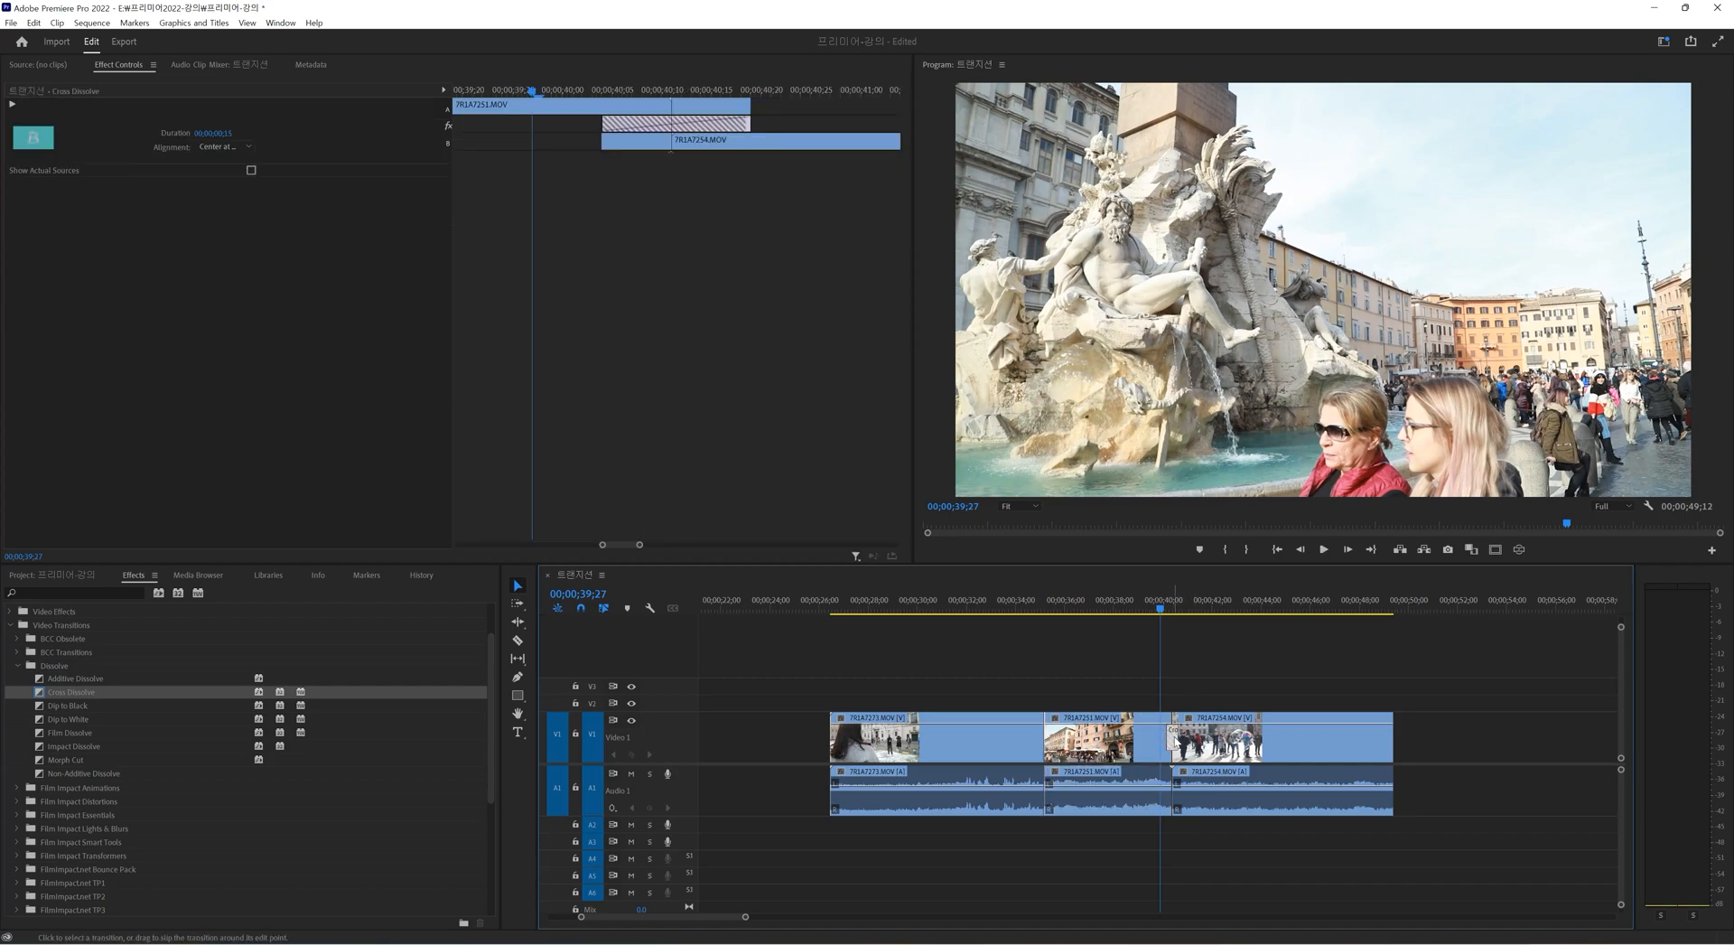
Apply Cross Dissolve to the cut near 35 seconds and play the sequence from just before it.
key(=)
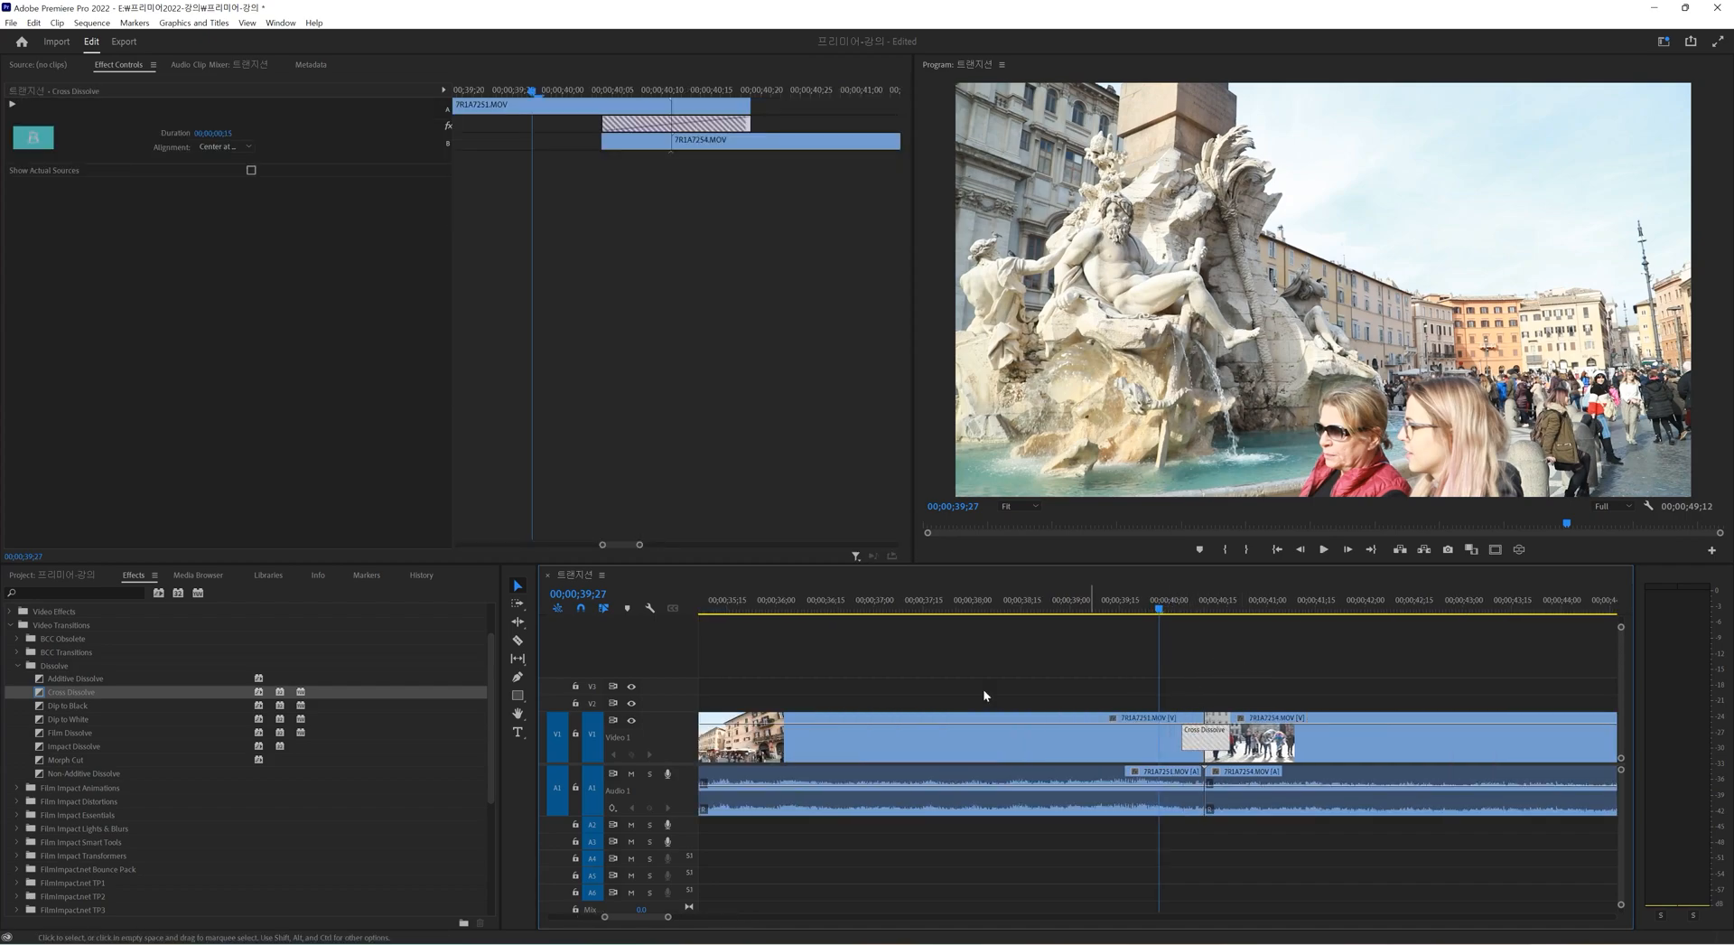
drag(34, 700, 927, 736)
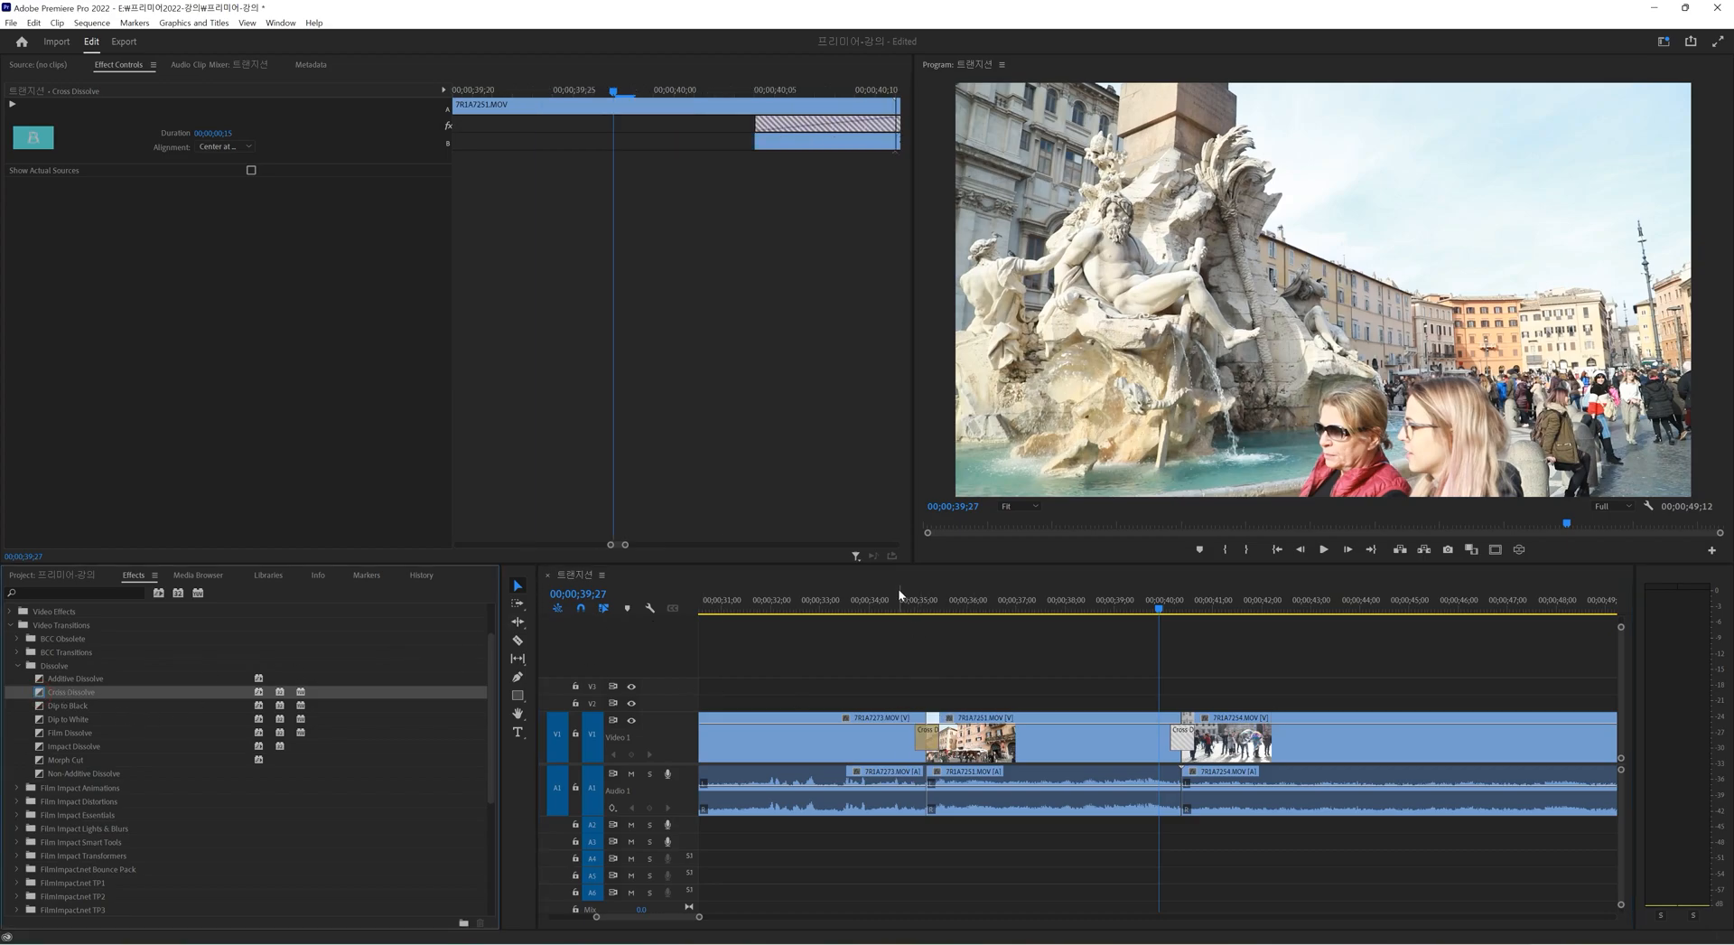
click(900, 596)
key(space)
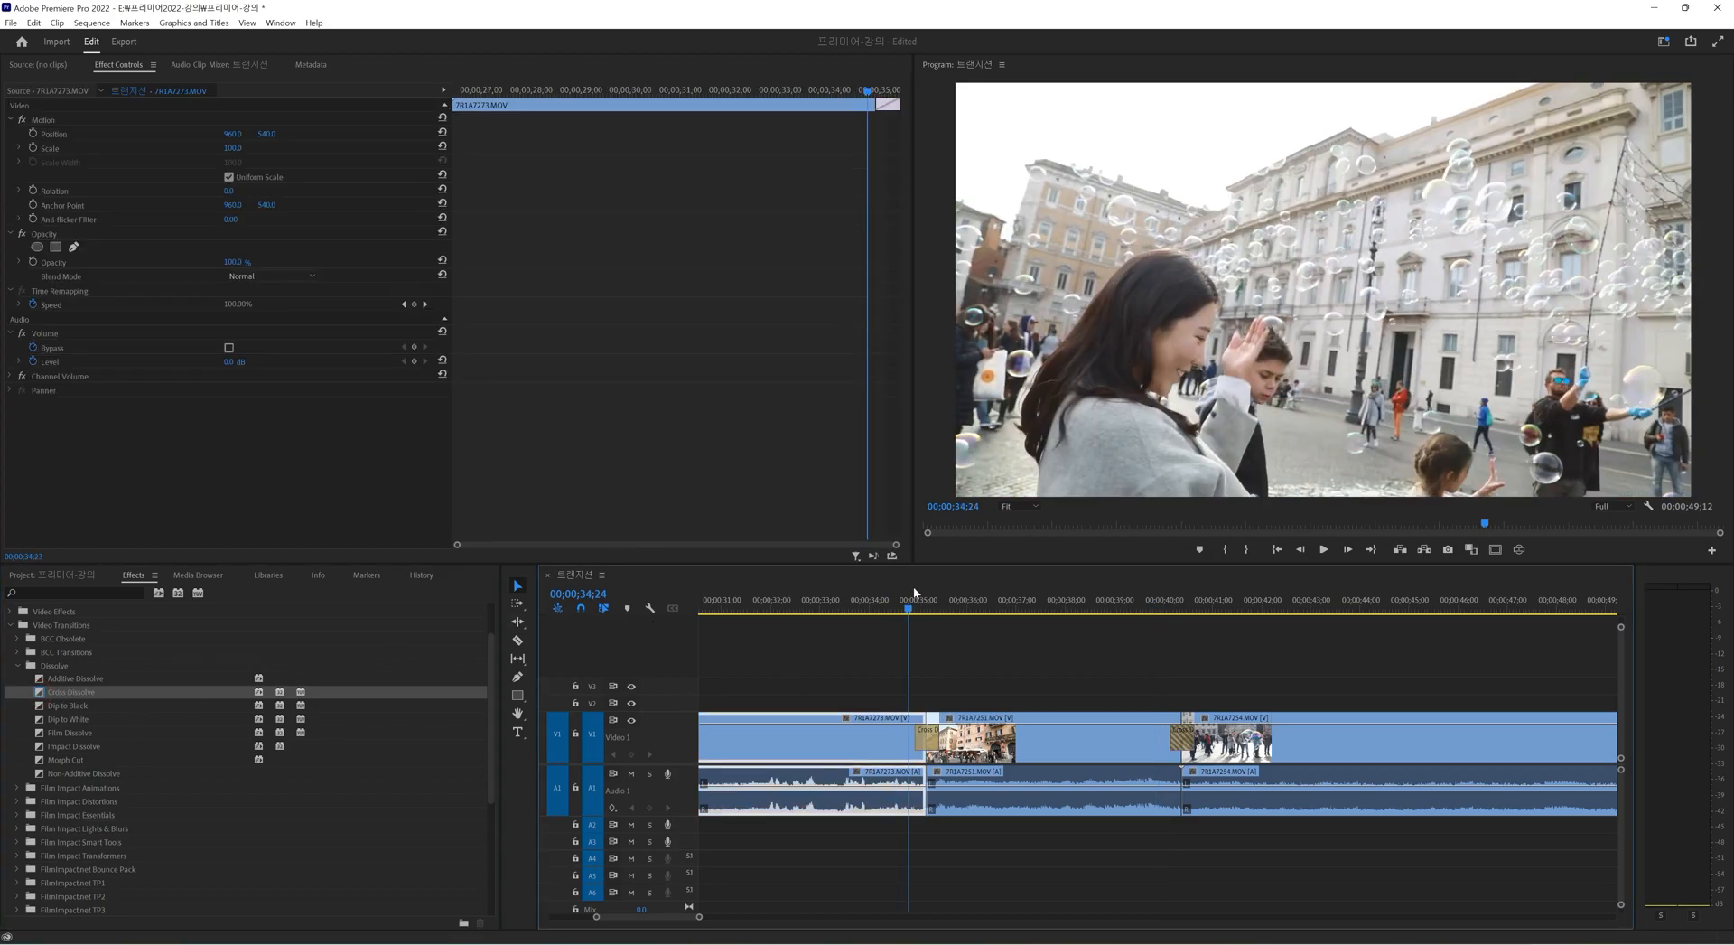
Examine the frames and the striped marking of the Cross Dissolve near 40 seconds up close.
drag(1108, 601, 1181, 612)
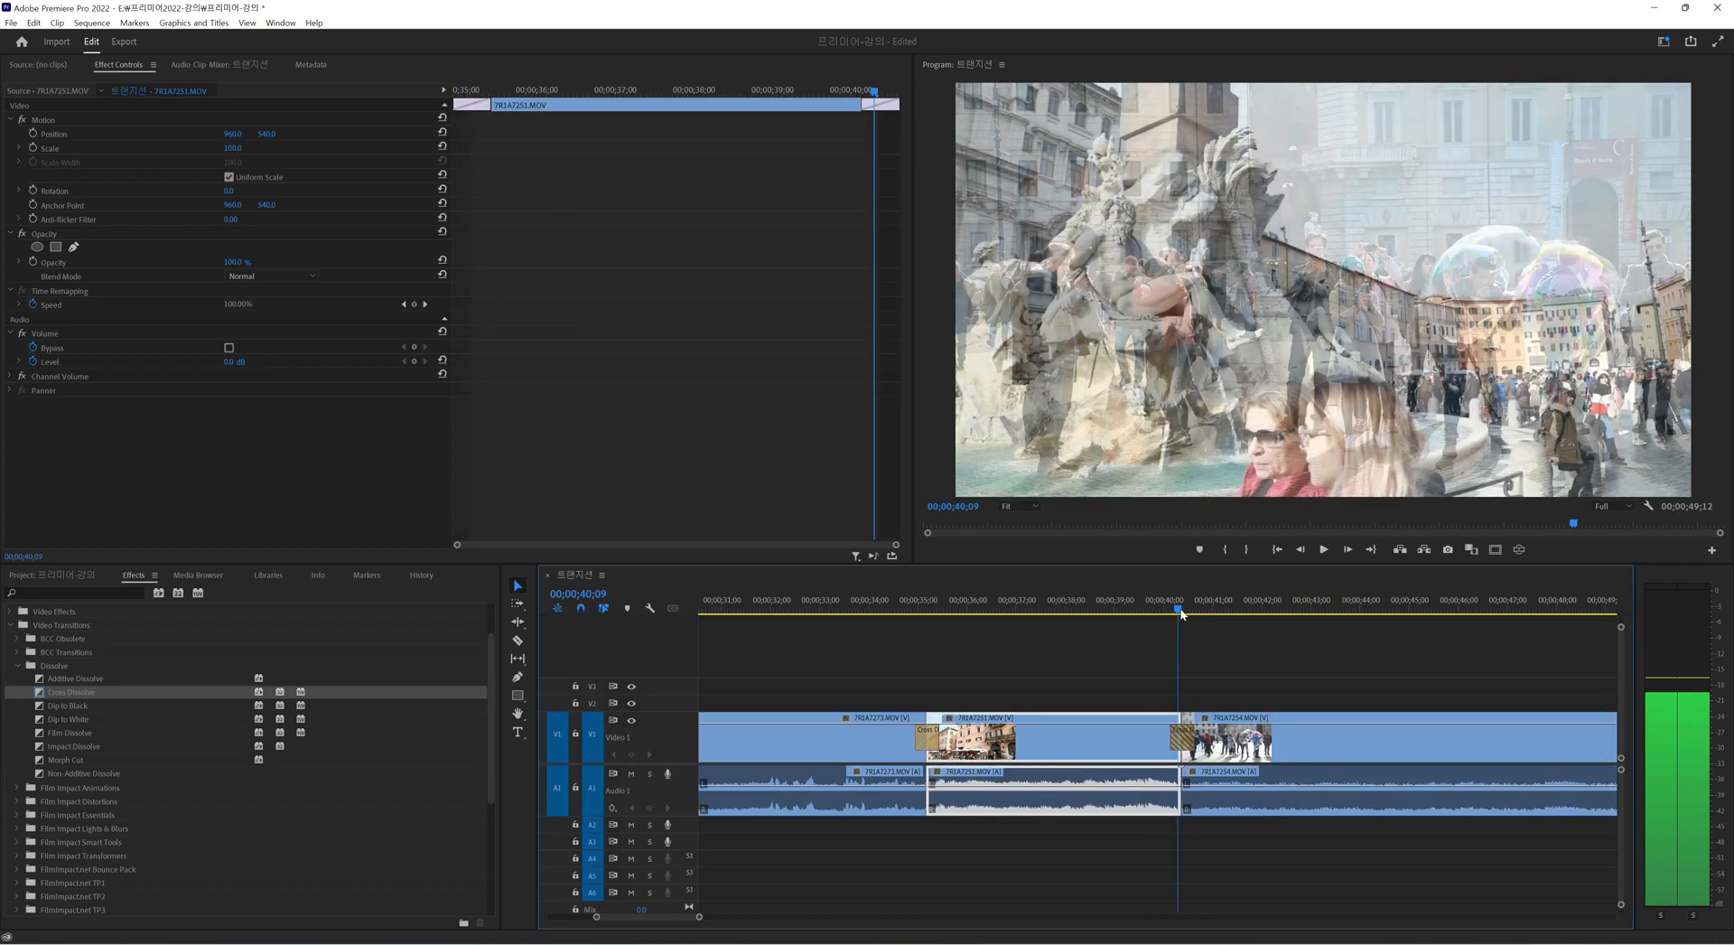
key(=)
key(=)
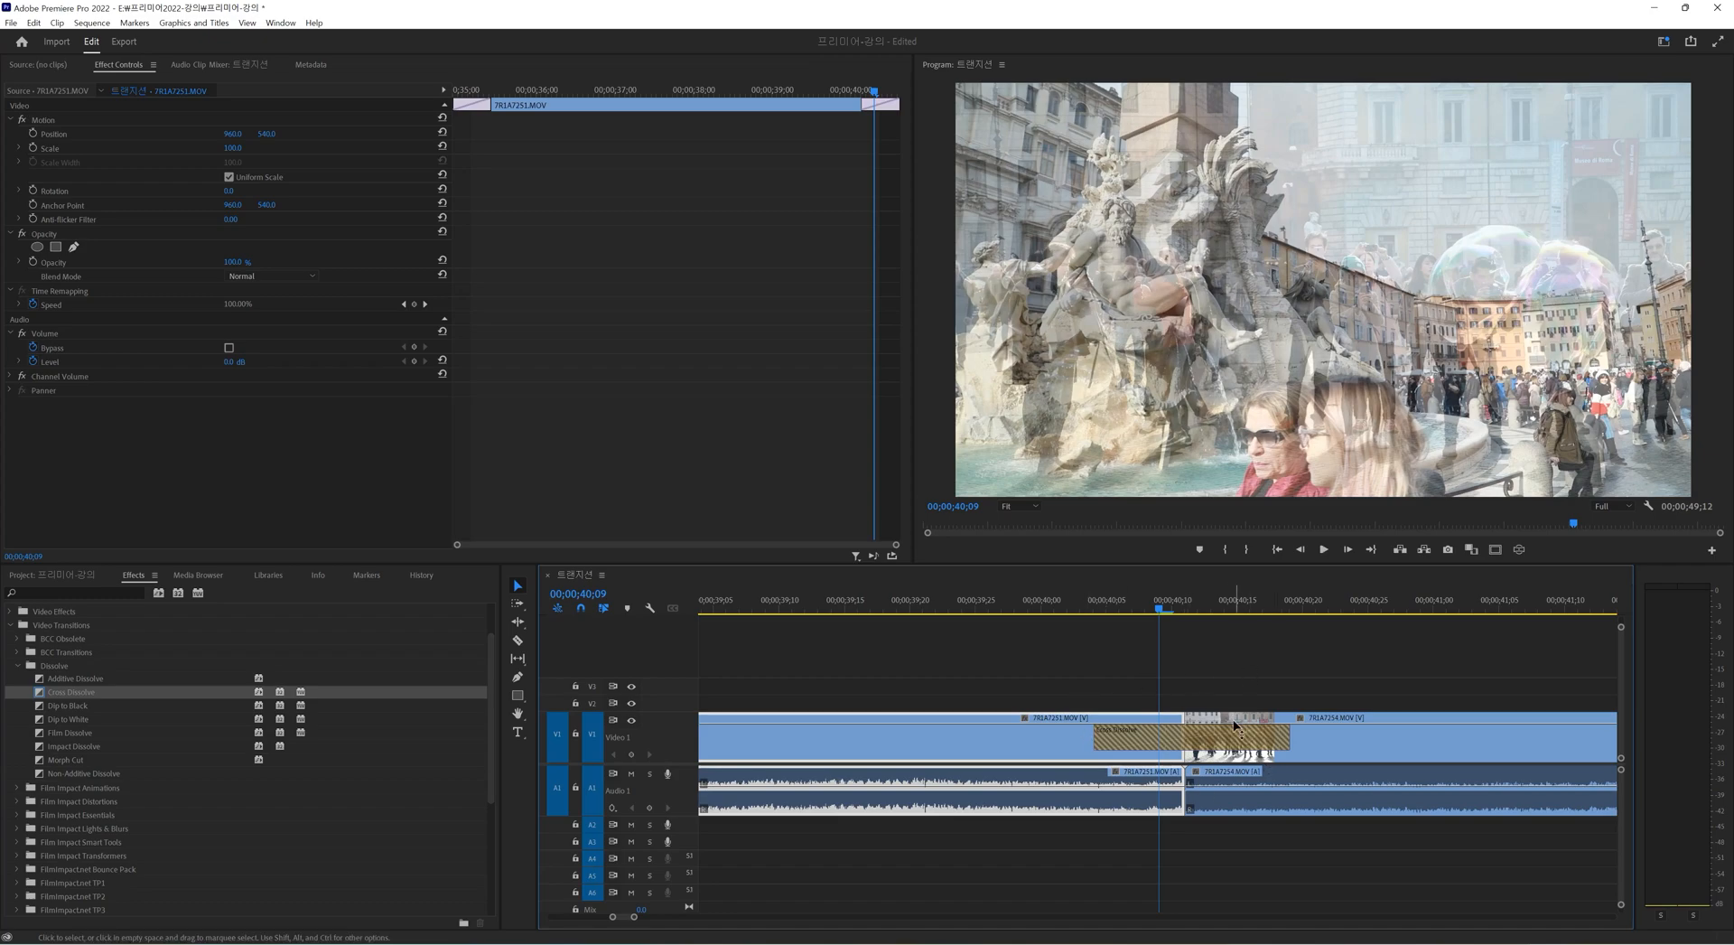
key(=)
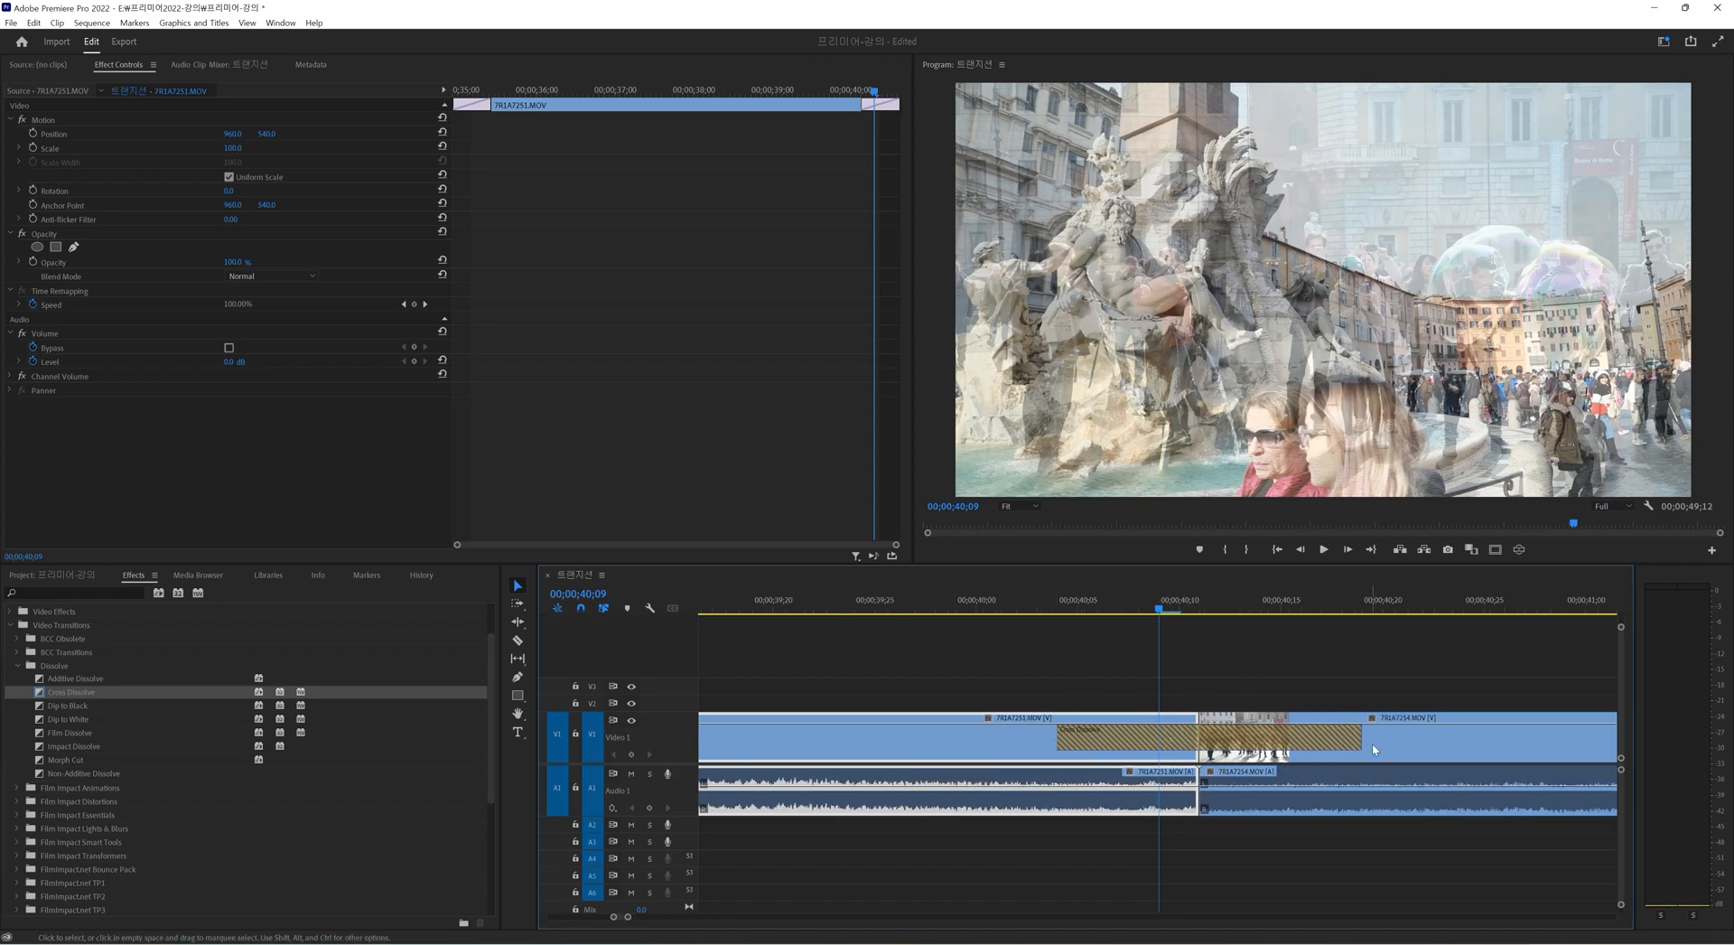
key(-)
key(-)
key(-)
key(-)
Scrub through the Cross Dissolve near 35 seconds to check how the two clips blend before and after the cut.
click(962, 611)
key(=)
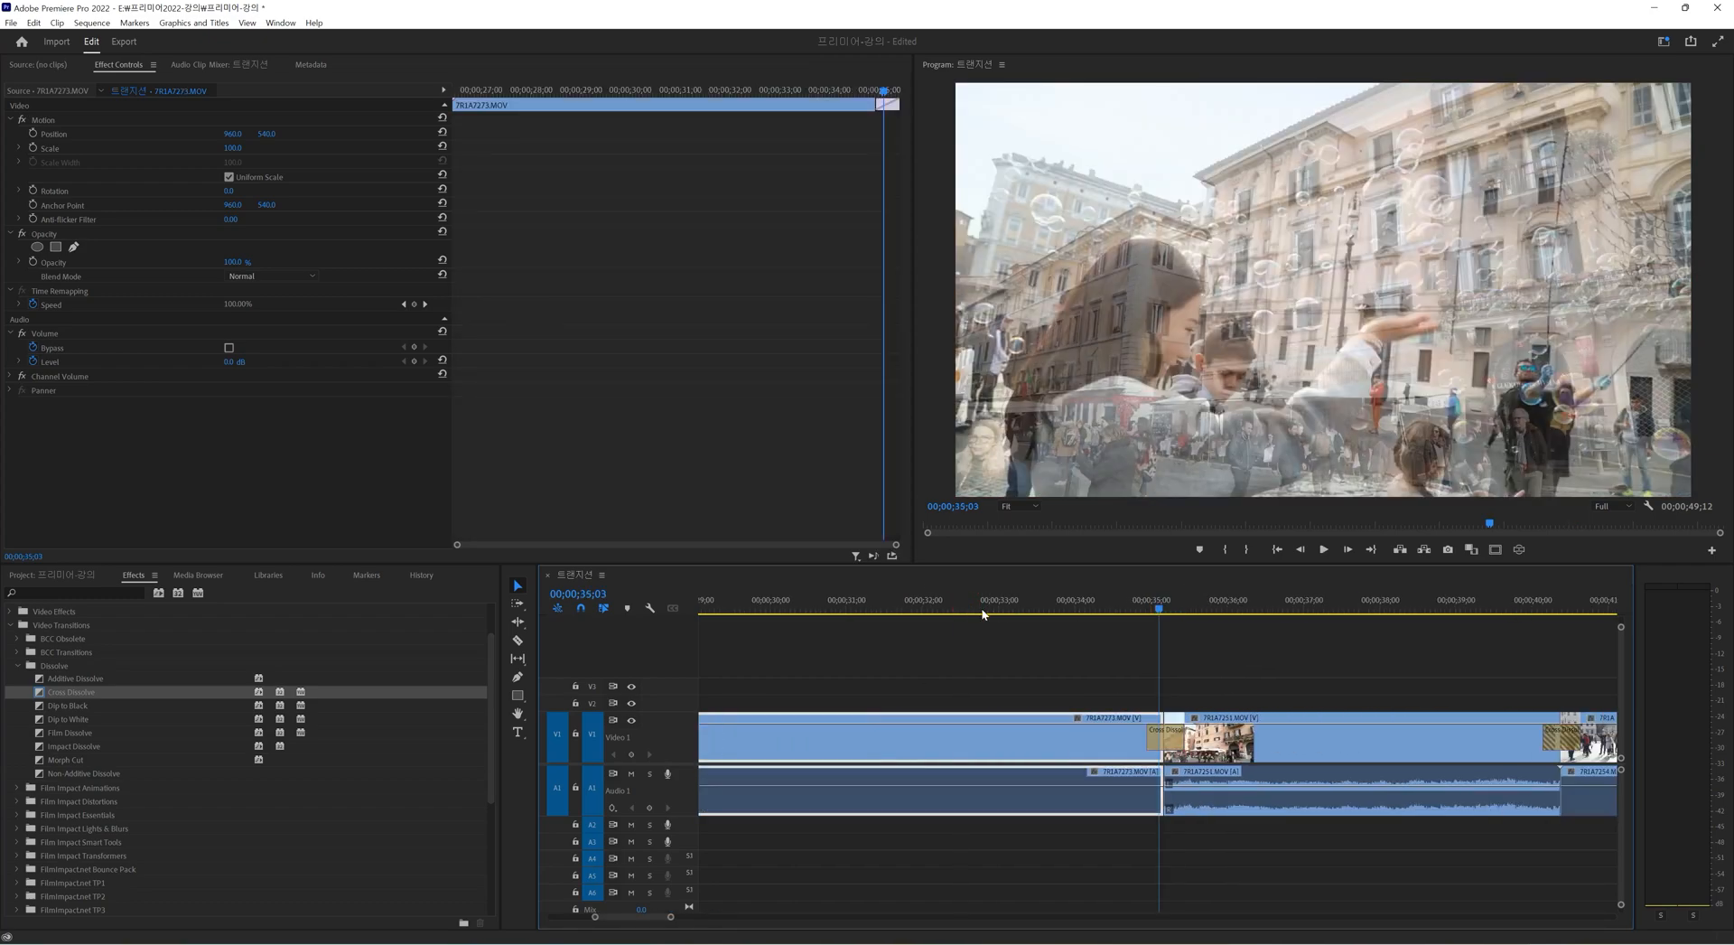
key(=)
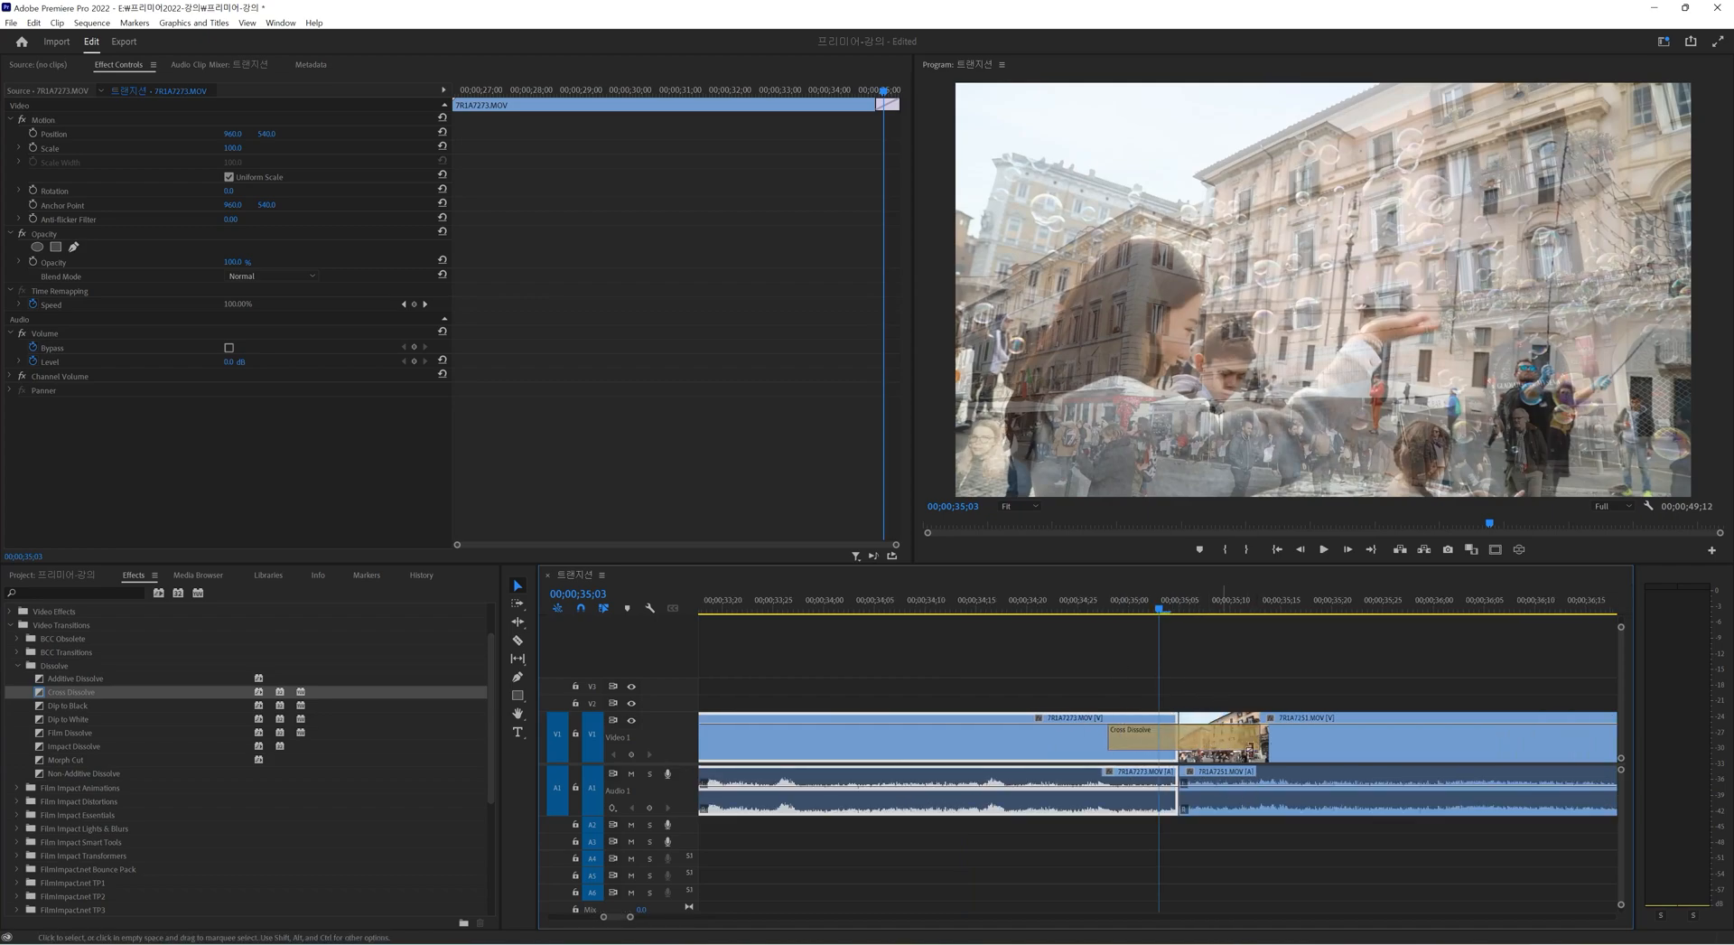
mouse_move(1159, 608)
mouse_down()
mouse_move(1126, 607)
mouse_move(1188, 607)
mouse_up()
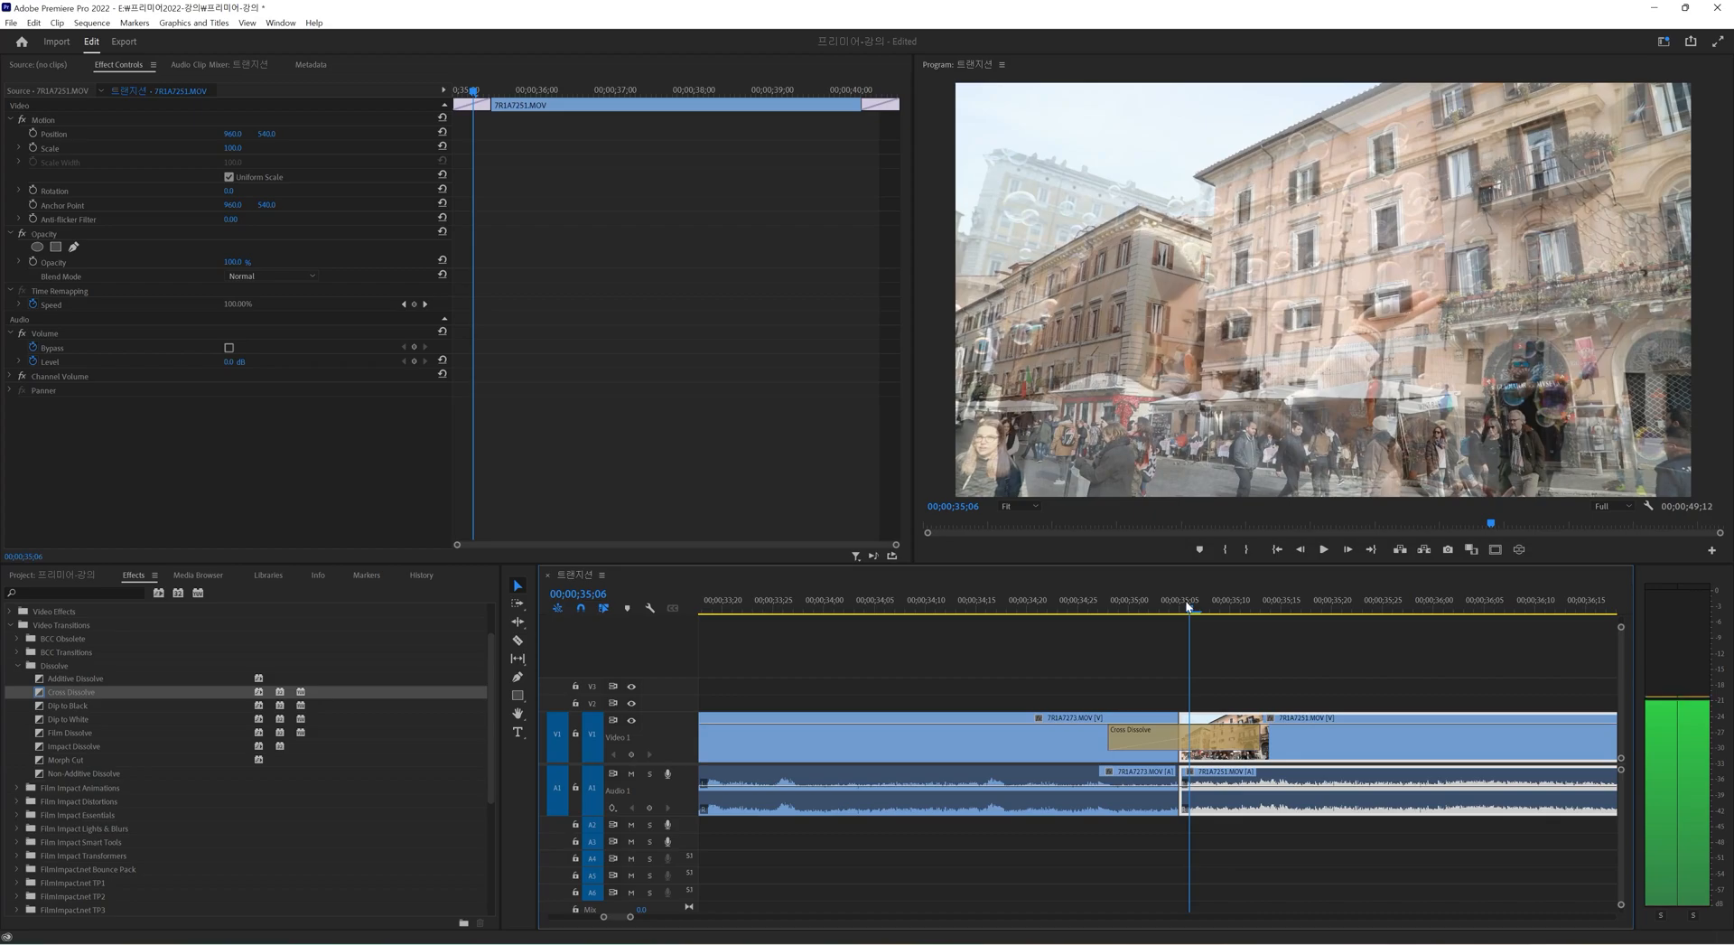
click(1181, 607)
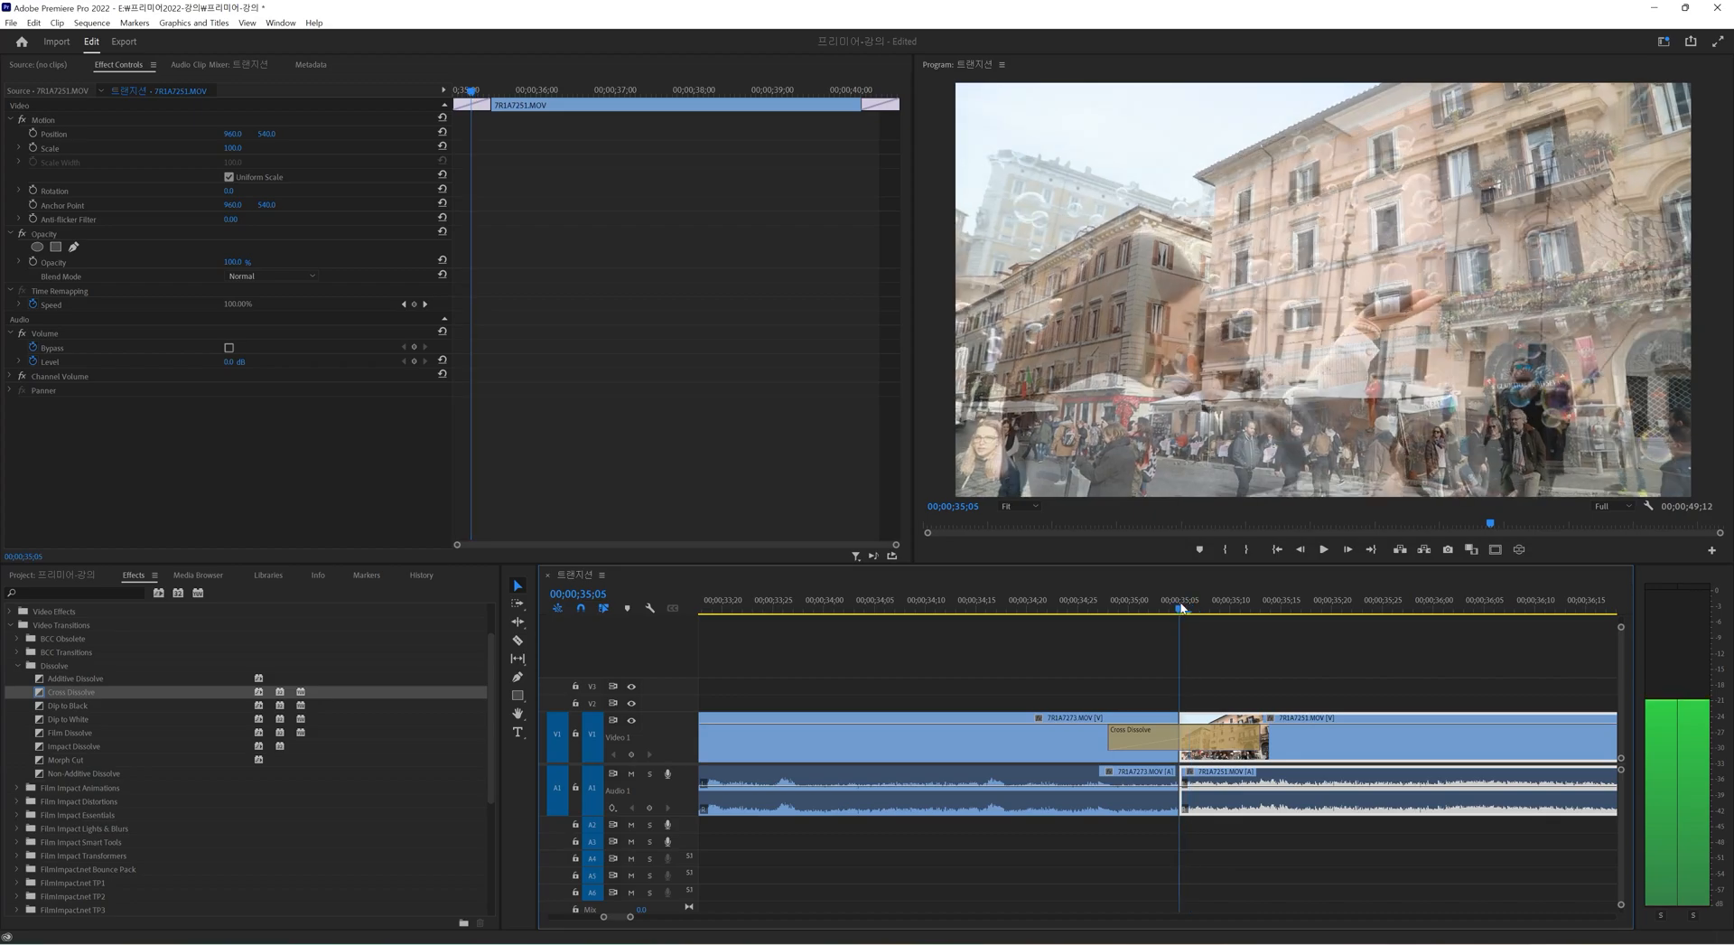
drag(1182, 608, 1248, 634)
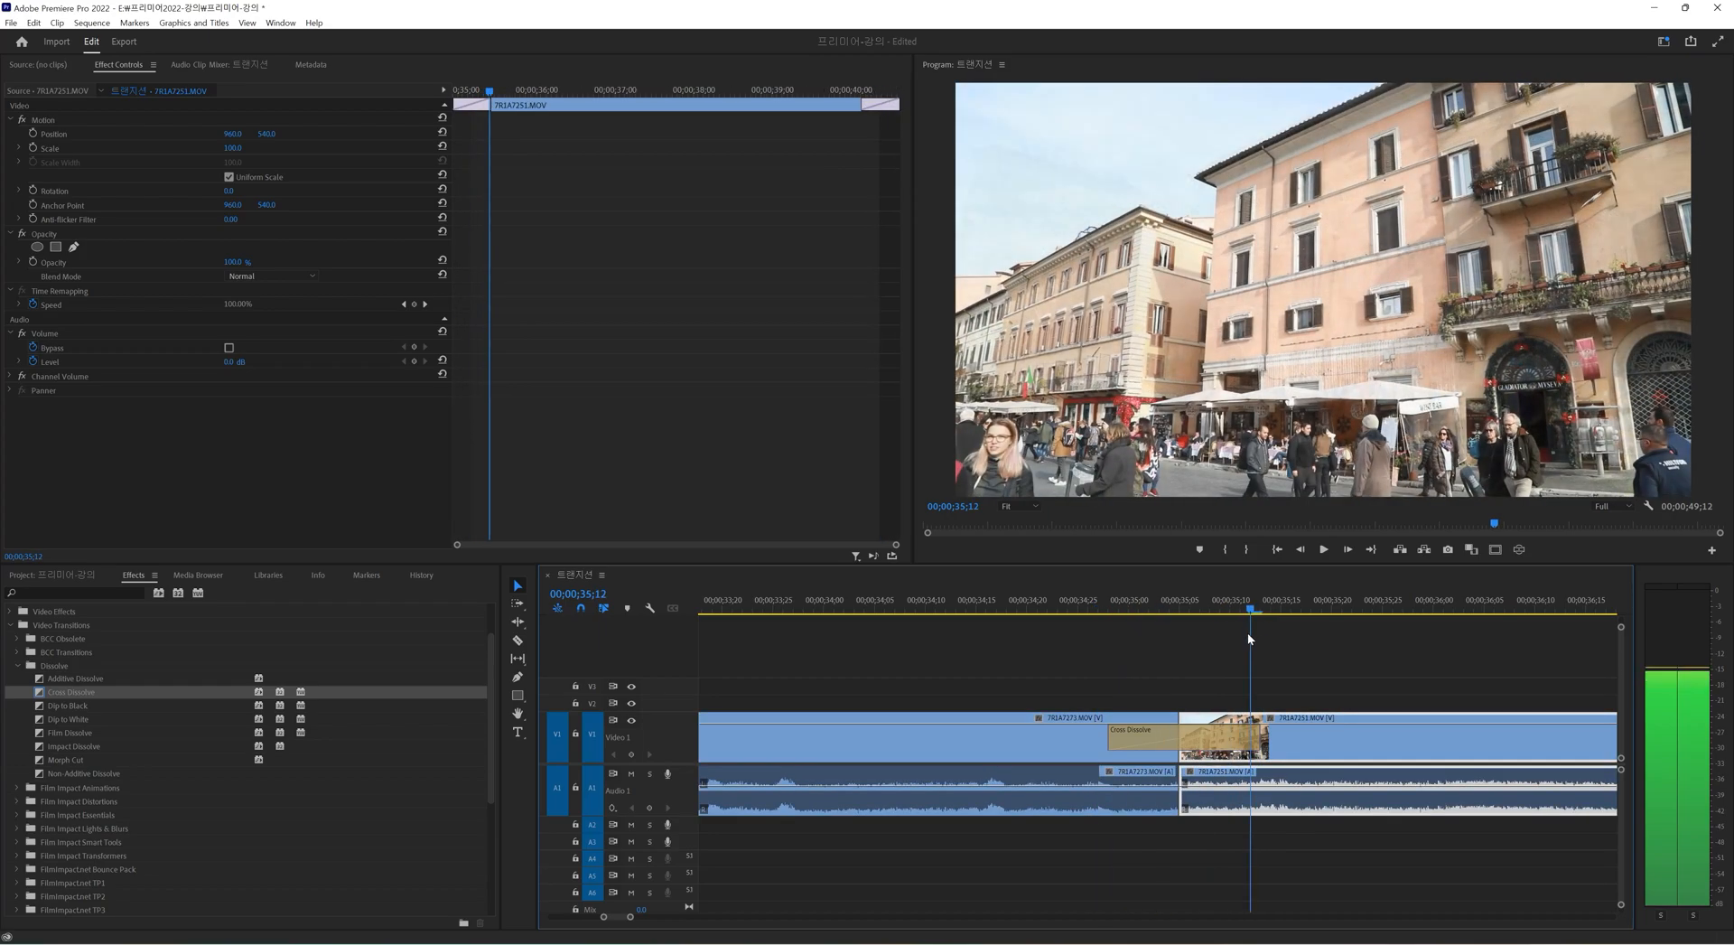
Return to the striped Cross Dissolve near 40 seconds and scrub across its cut up close.
key(minus)
key(minus)
key(minus)
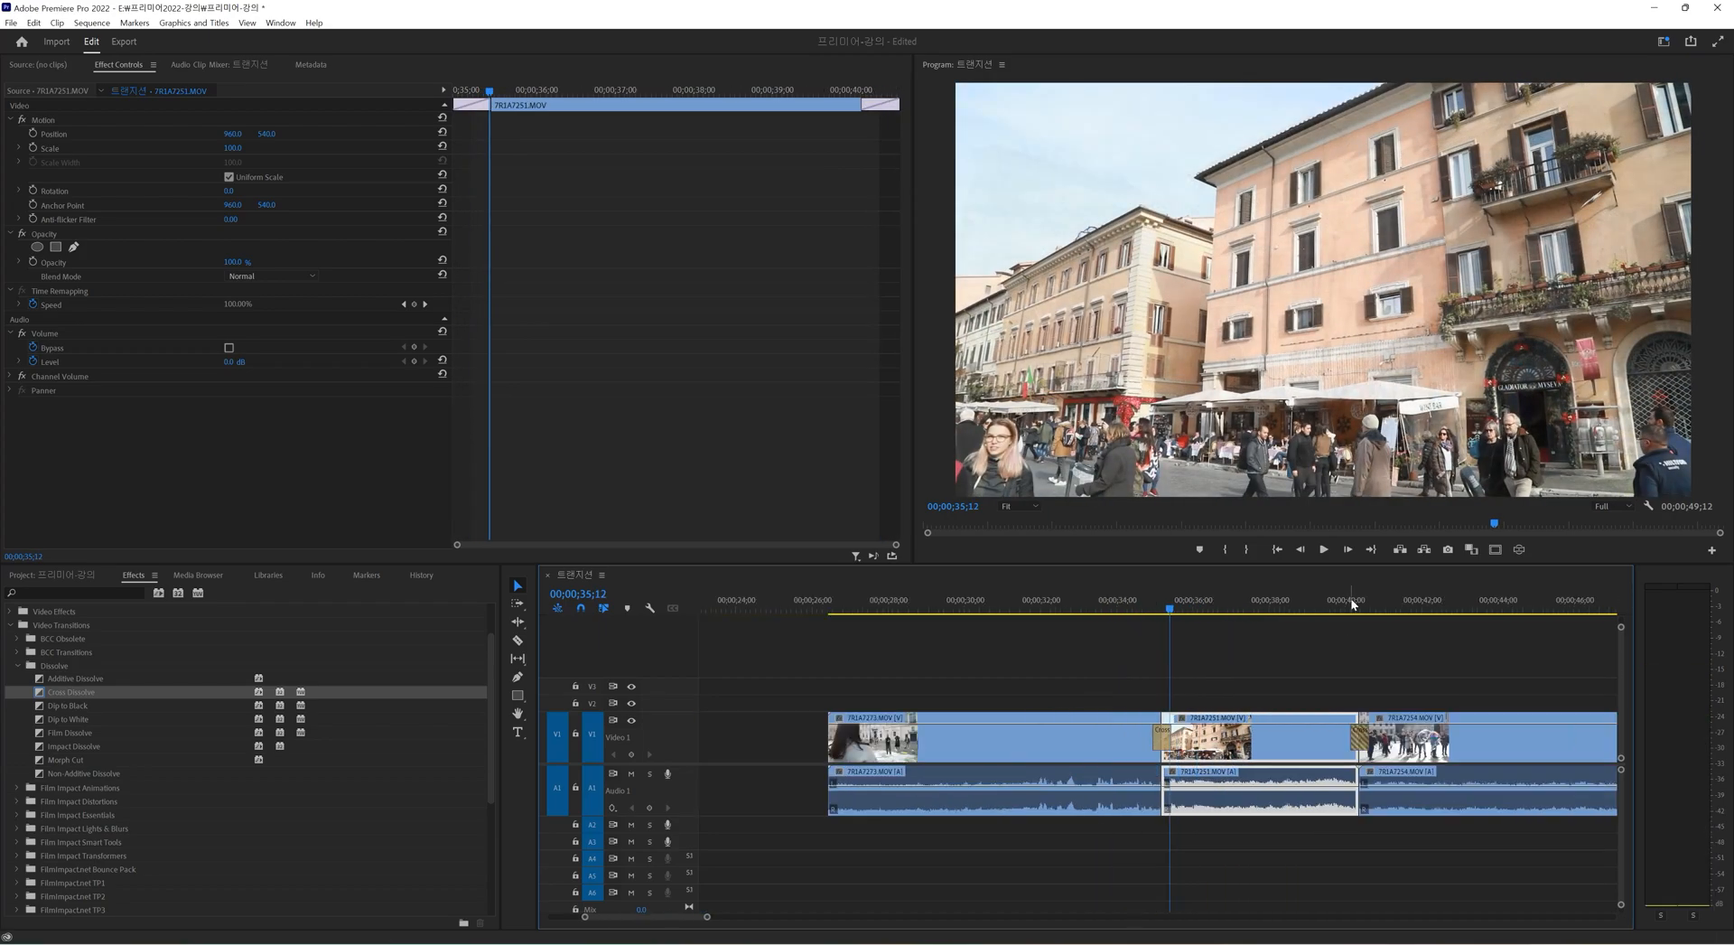
drag(1352, 605, 1358, 606)
key(equal)
key(equal)
key(equal)
drag(1091, 607, 1196, 614)
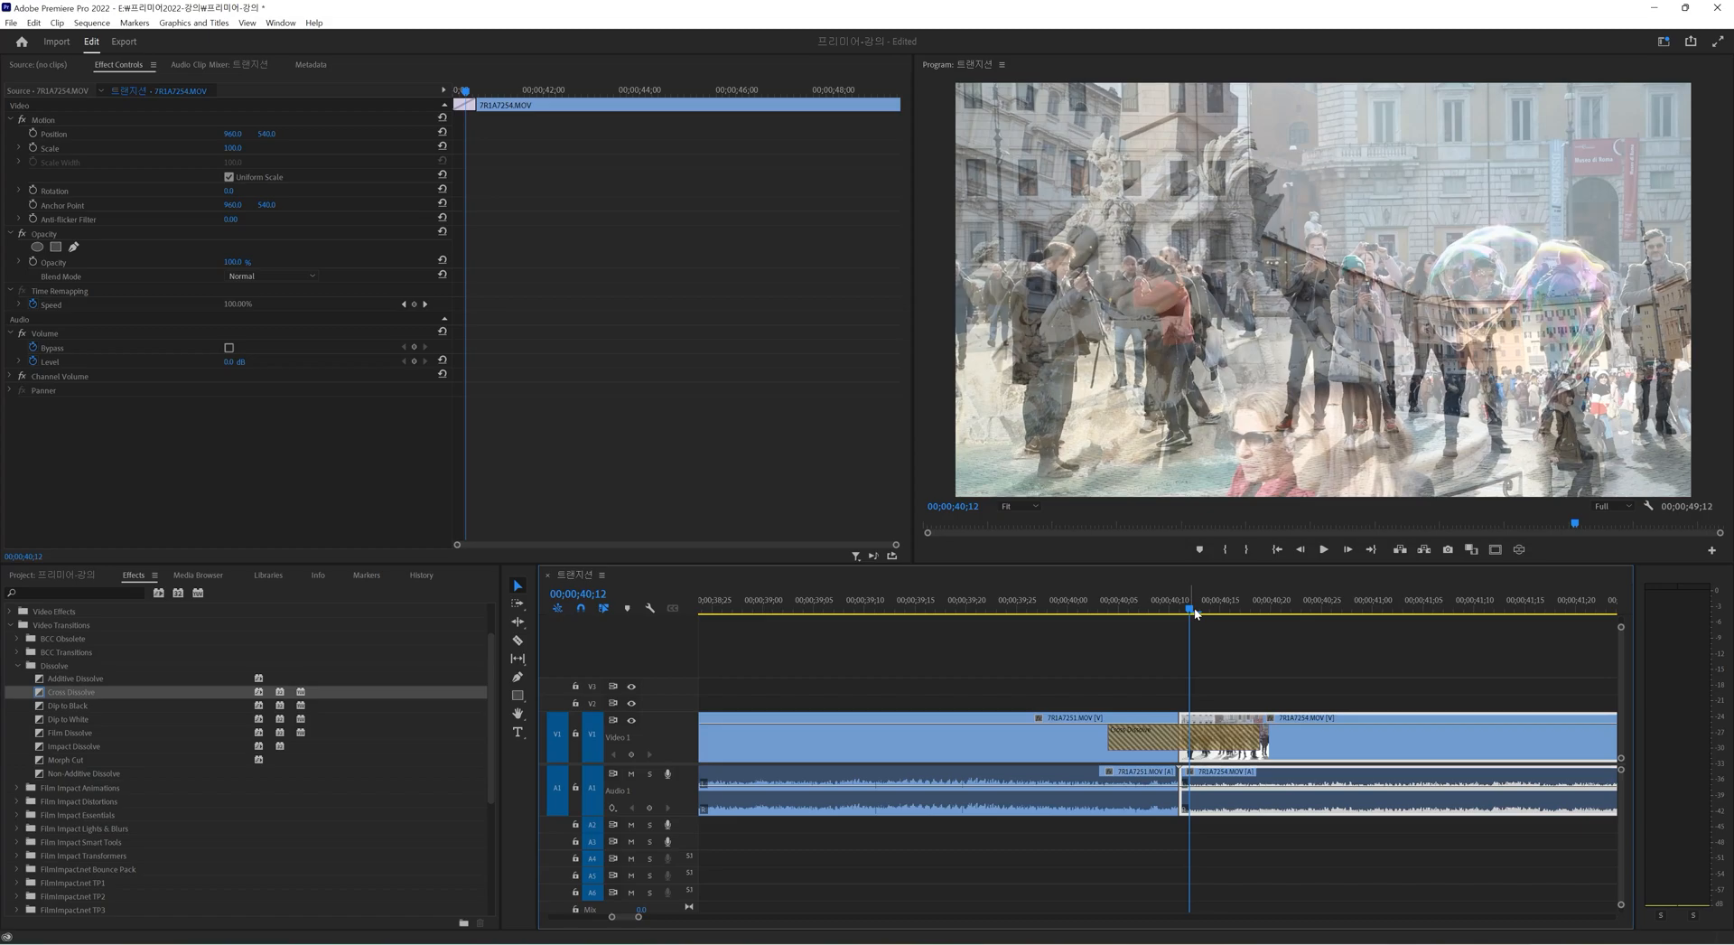
Compare the transitions near 35 and 40 seconds by checking a frame at each one.
key(minus)
key(minus)
key(minus)
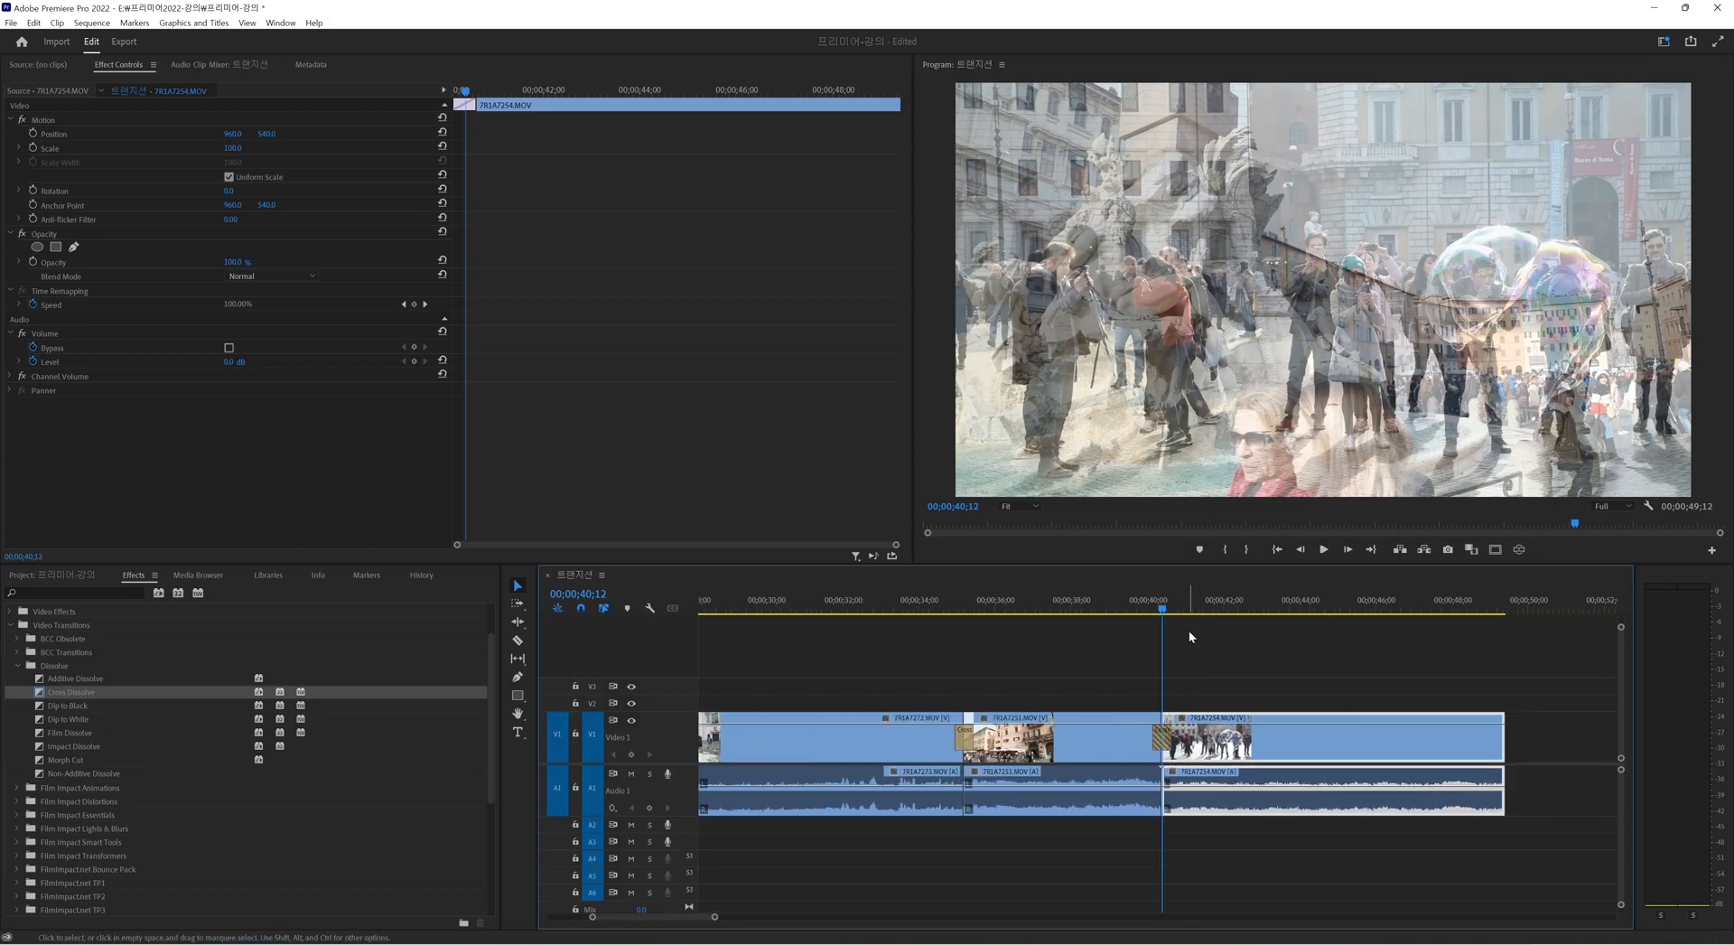
drag(1162, 609, 954, 637)
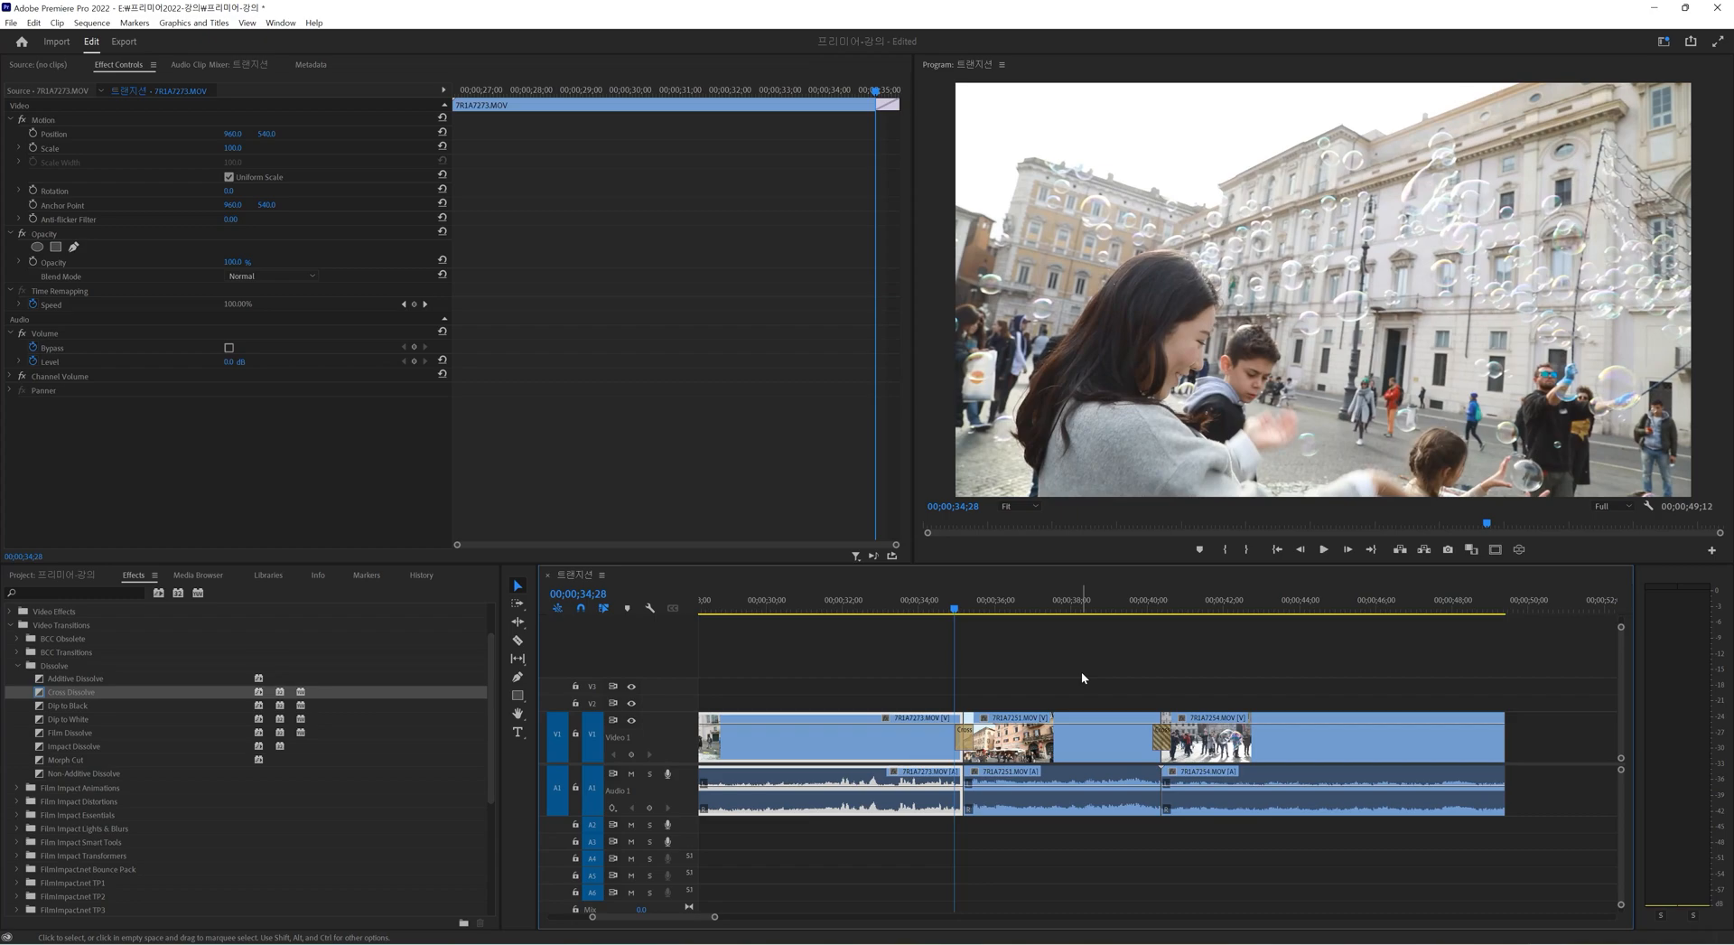
click(1167, 589)
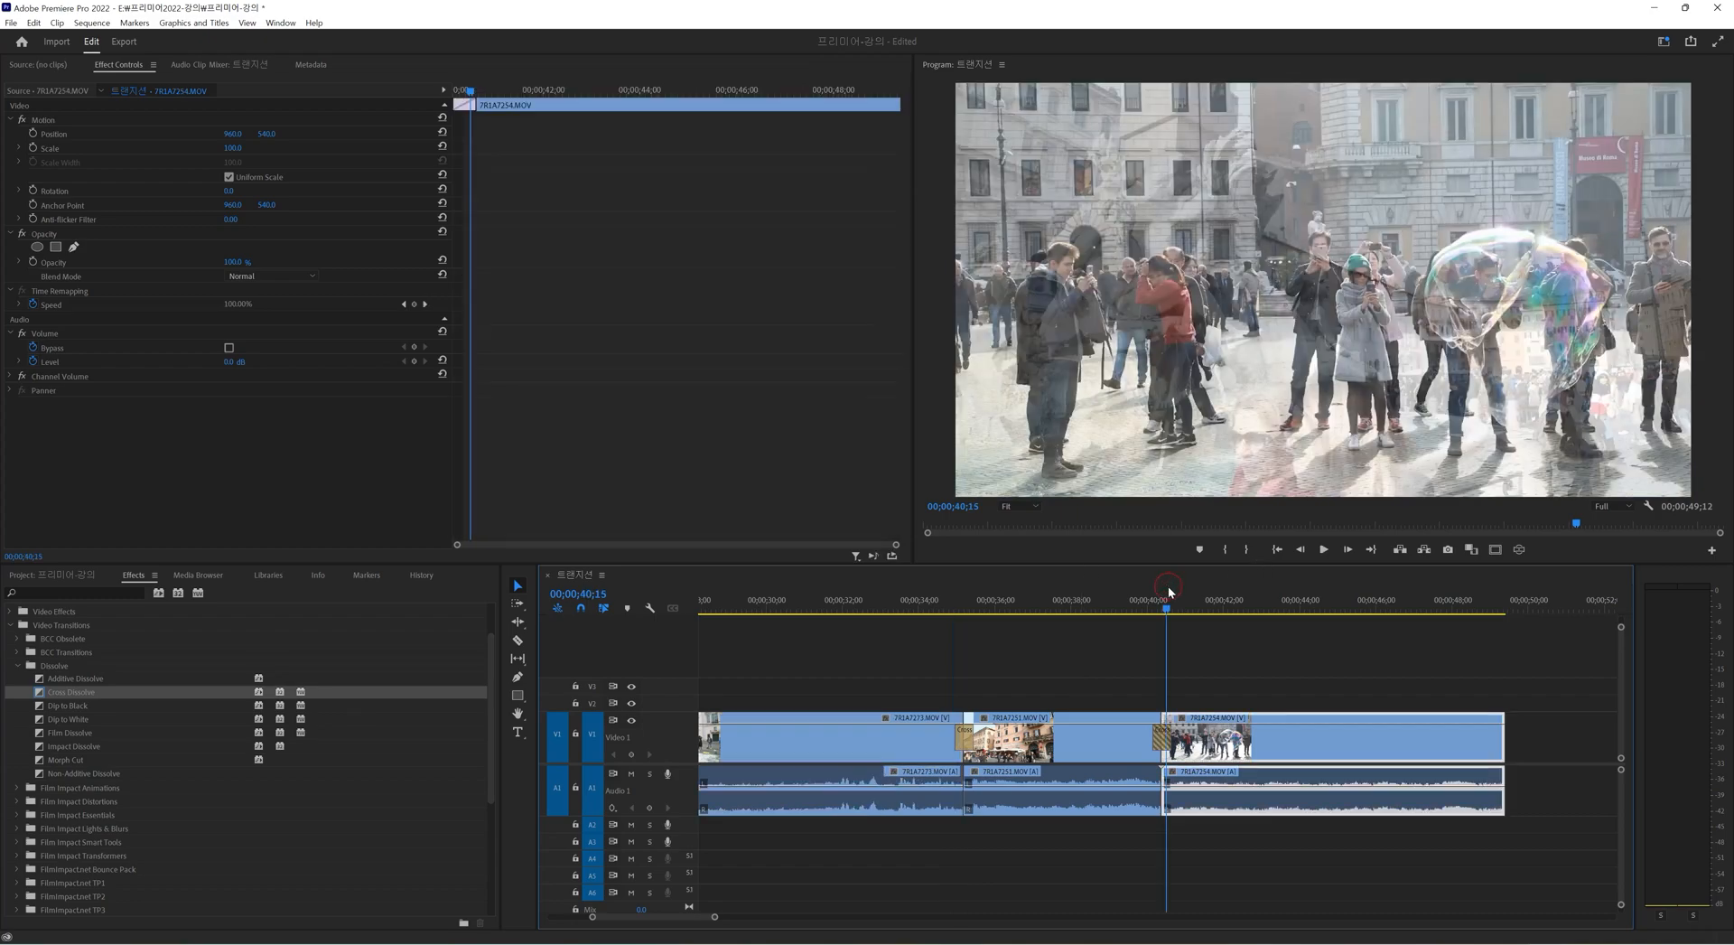
Trim the clip ends on both sides of the cut near 40 seconds and rejoin the last clip to the preceding one.
key(equal)
key(equal)
click(1232, 638)
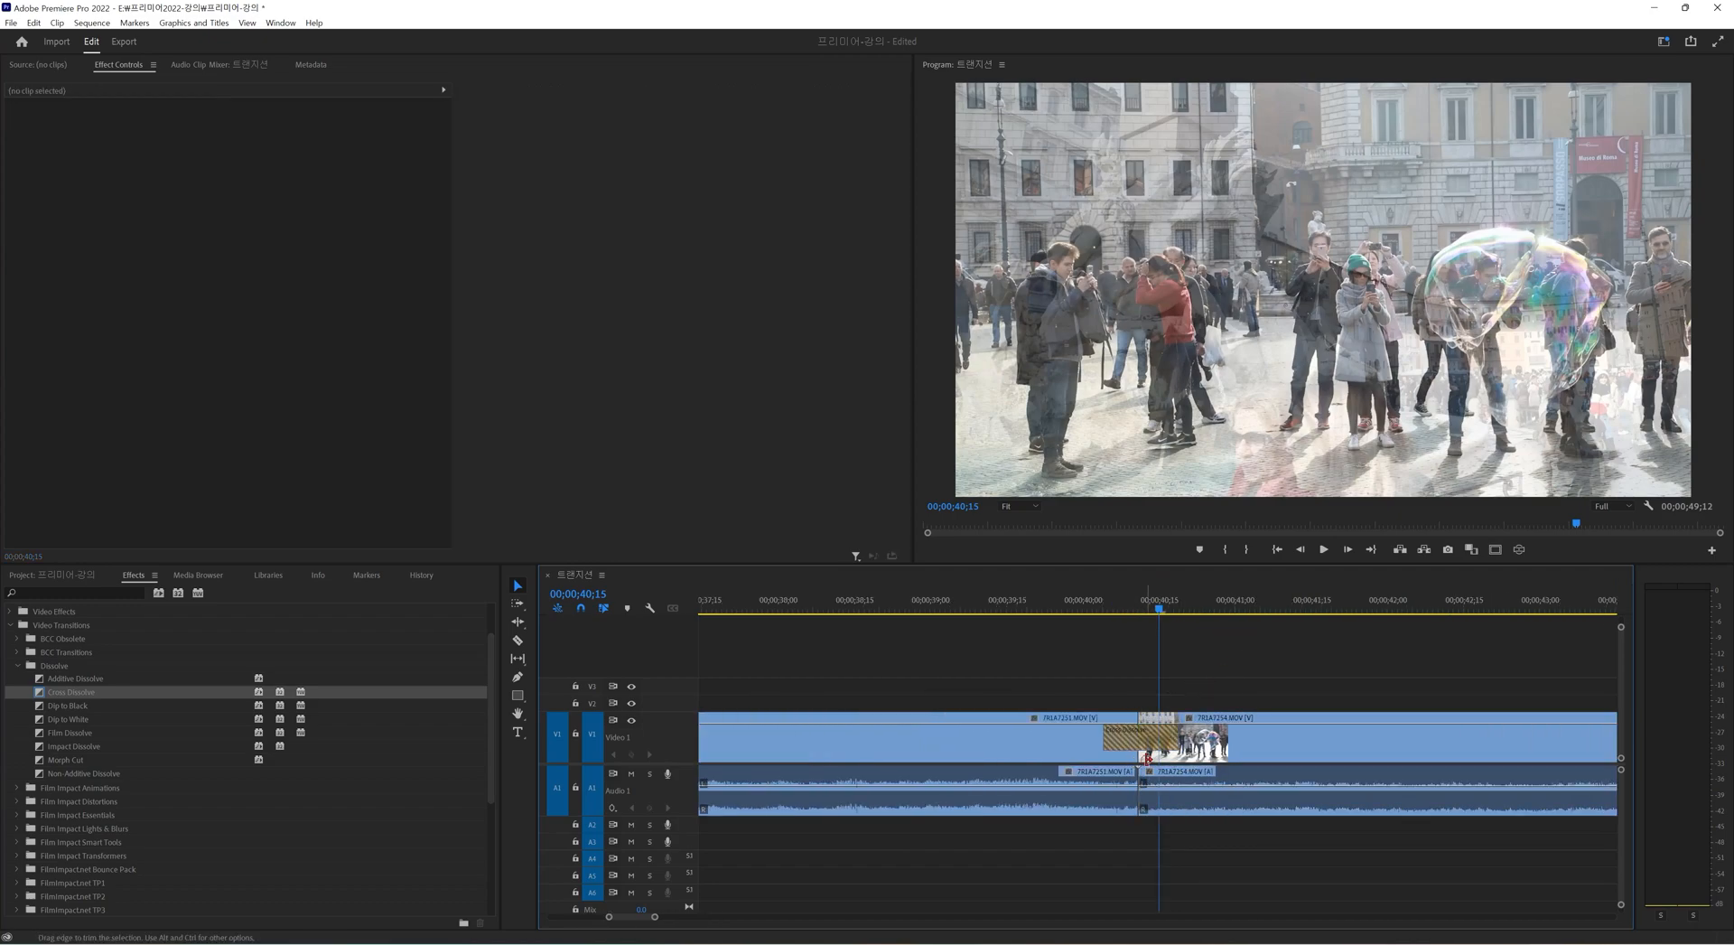
drag(1148, 757, 1075, 753)
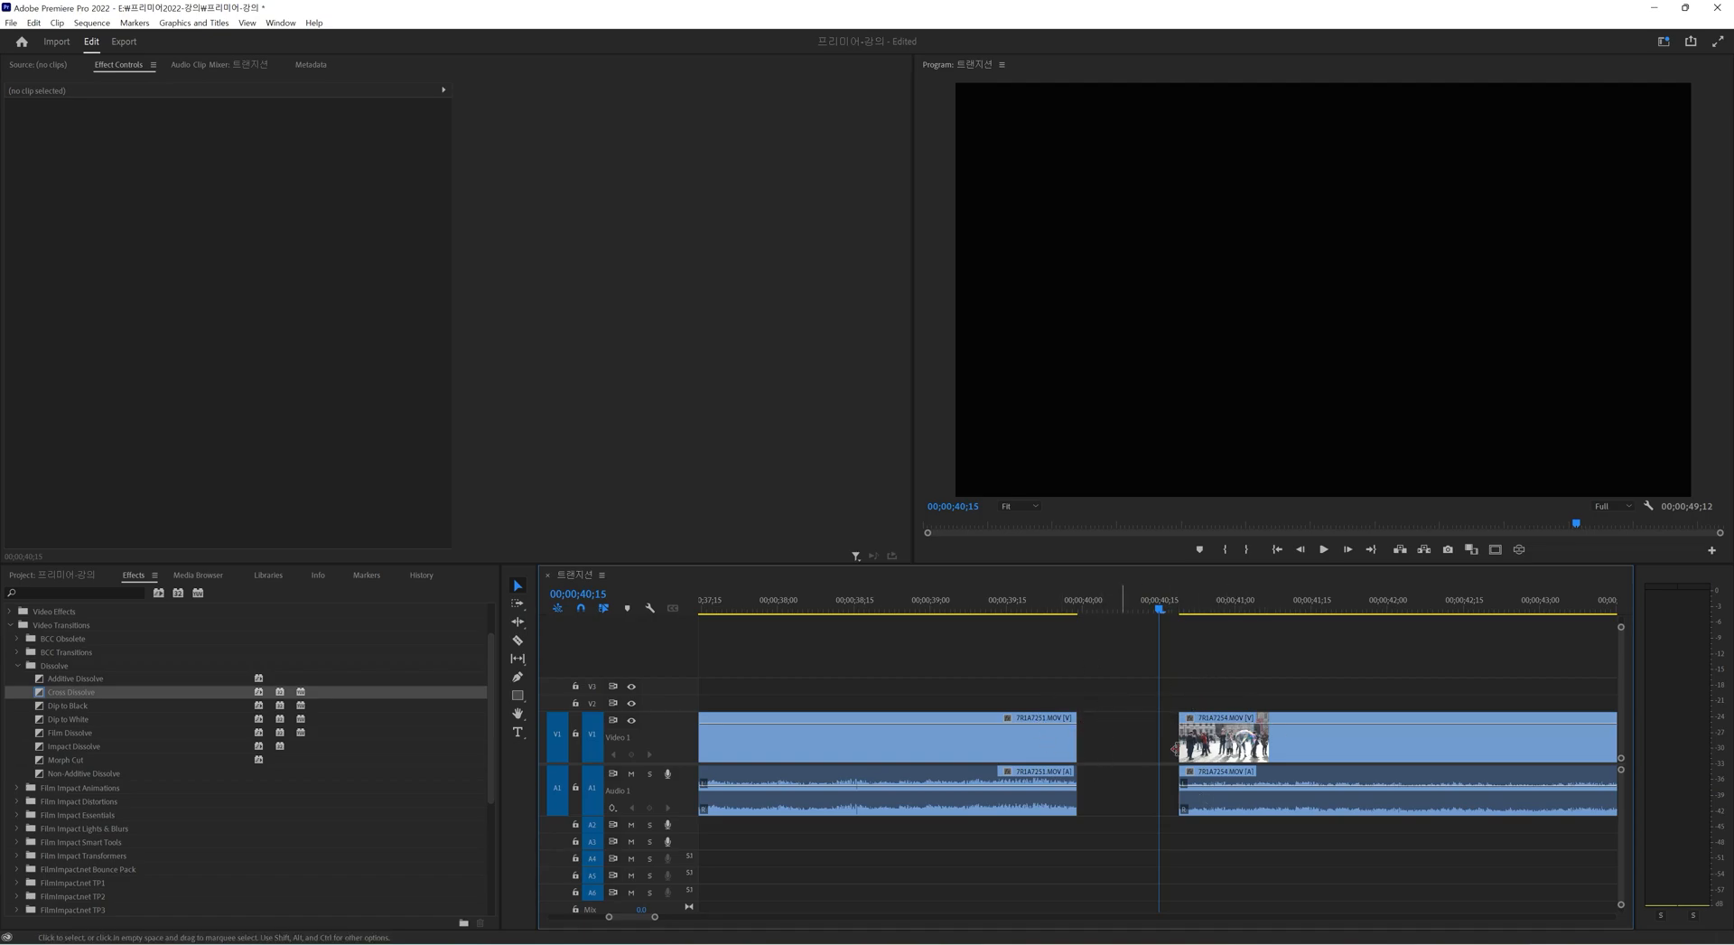
click(1239, 743)
drag(1240, 743, 1138, 743)
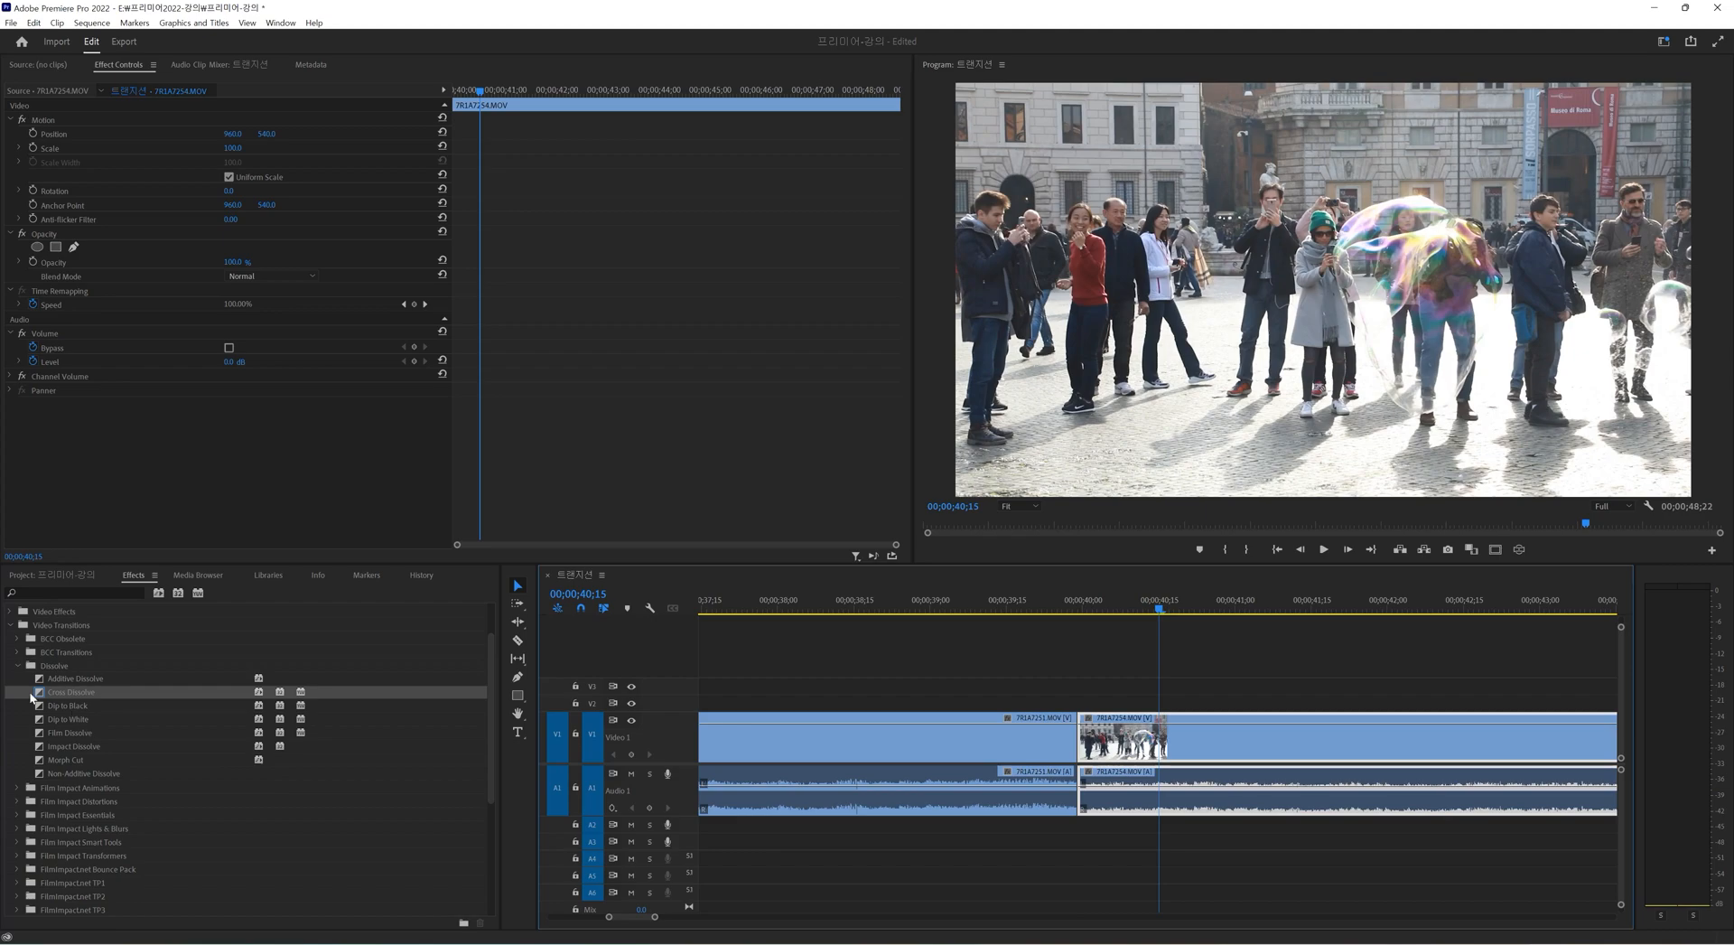
Apply Cross Dissolve to the rejoined cut near 40 seconds, select the transition, and delete it.
drag(39, 695, 1092, 768)
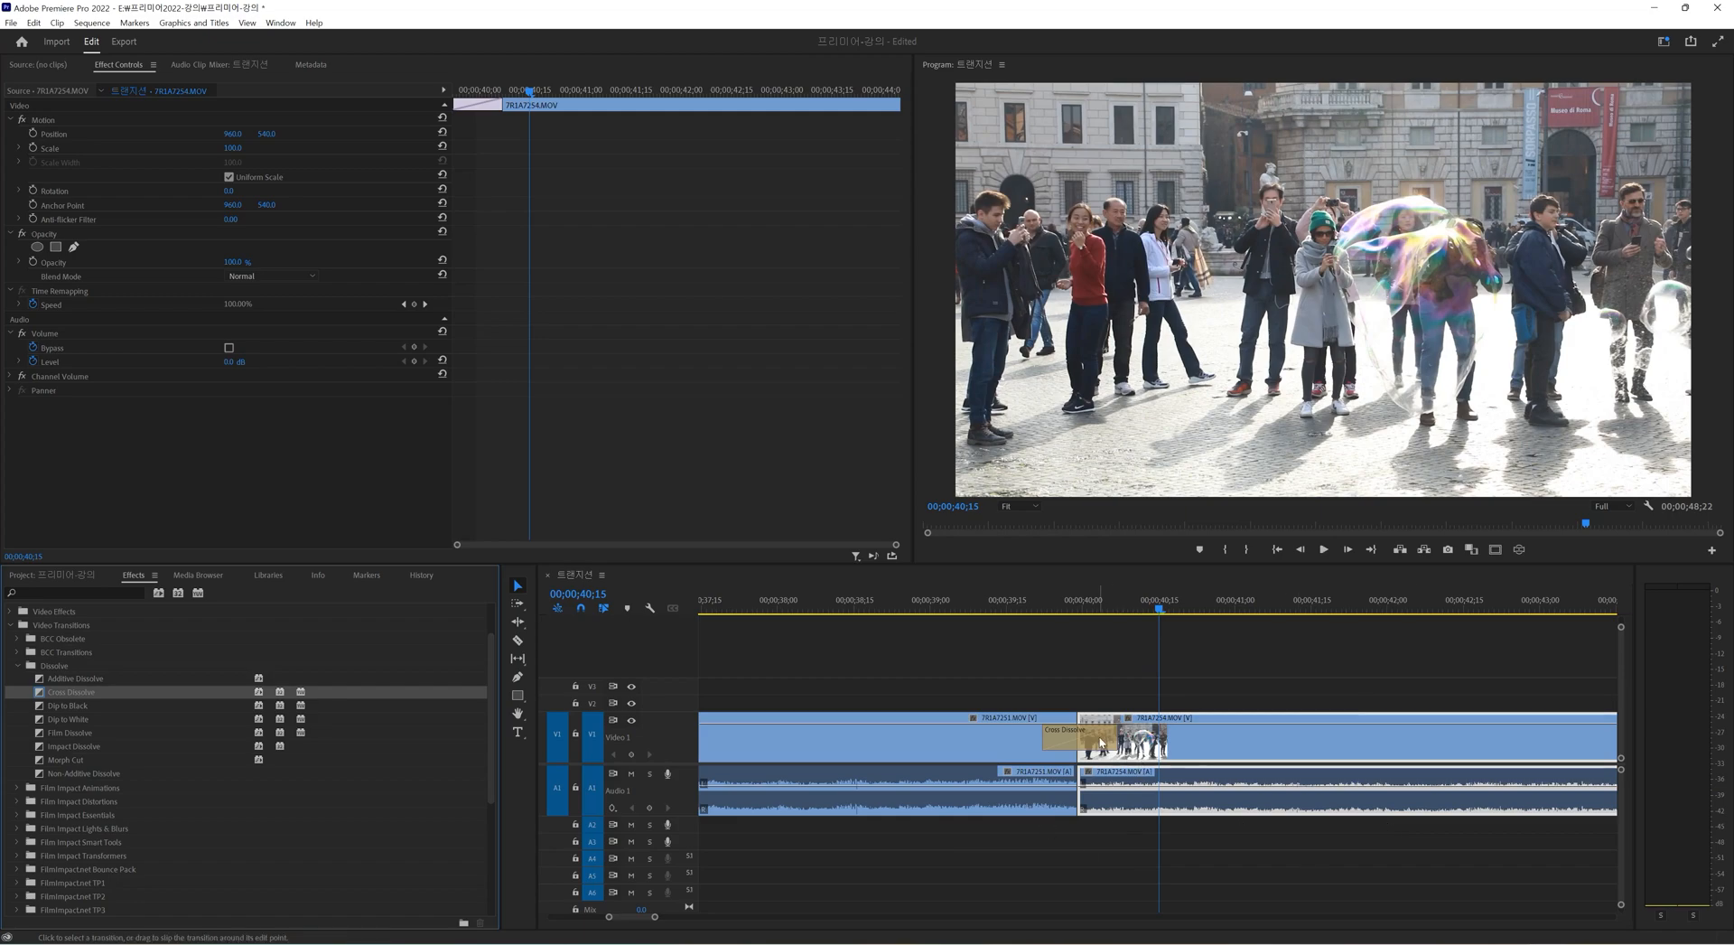
click(1101, 742)
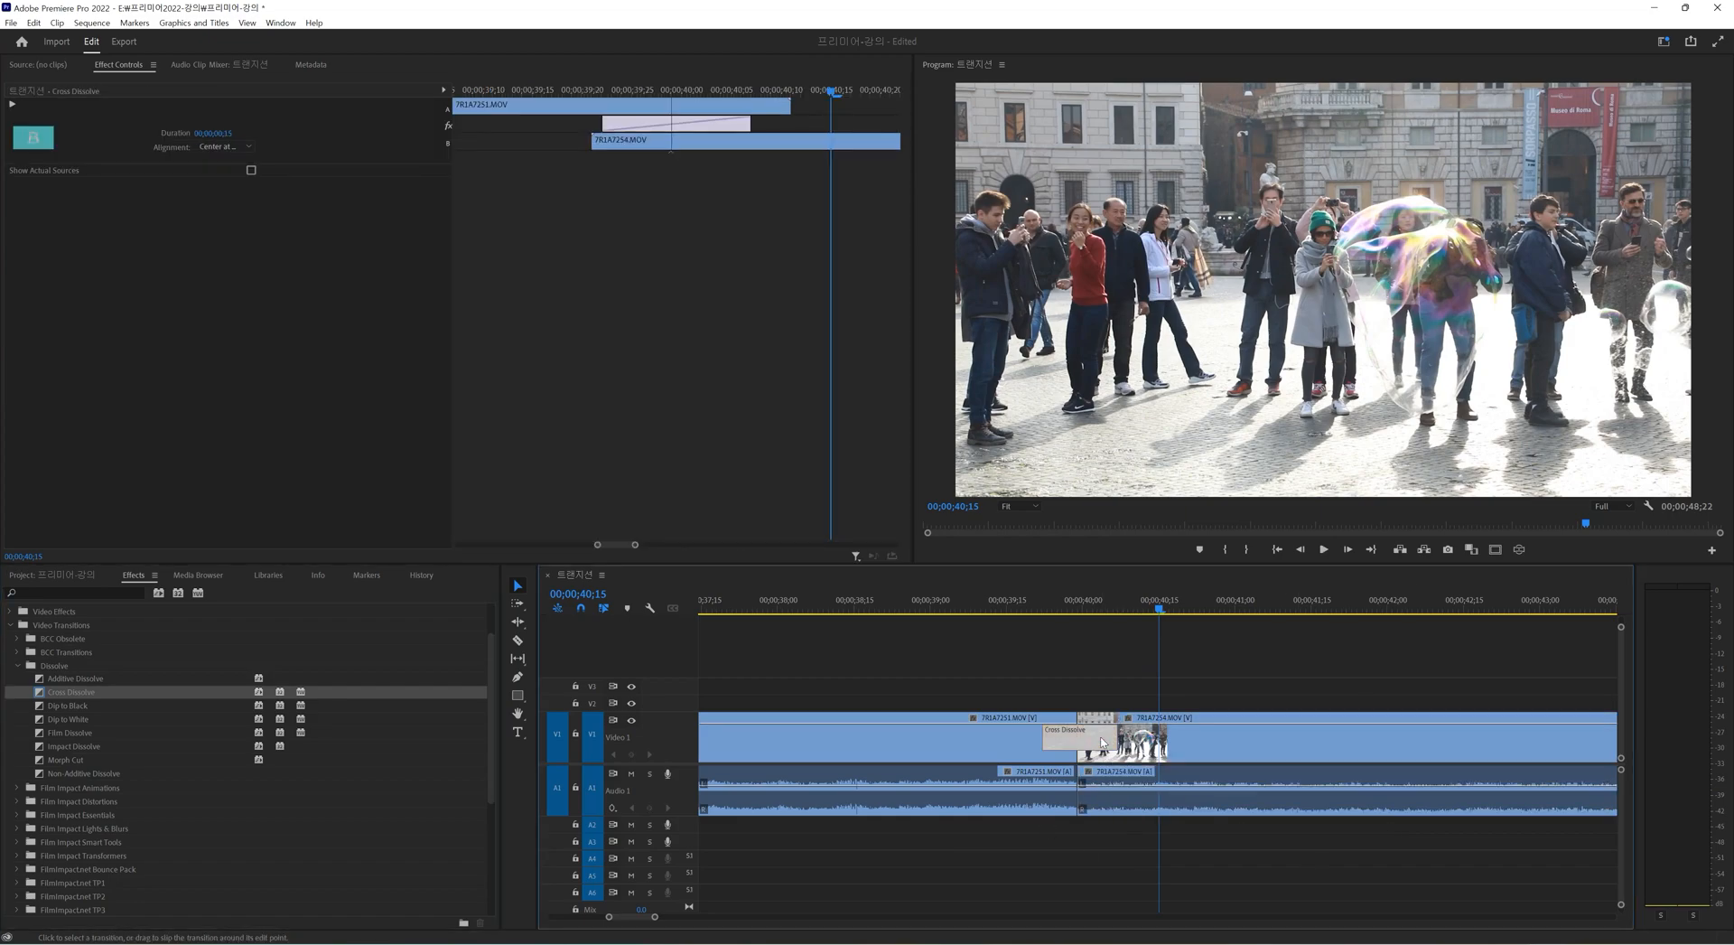
key(Delete)
Apply the default transition at the cut just before 40 seconds with the playhead on it, and preview the dissolve.
drag(1089, 612, 1077, 613)
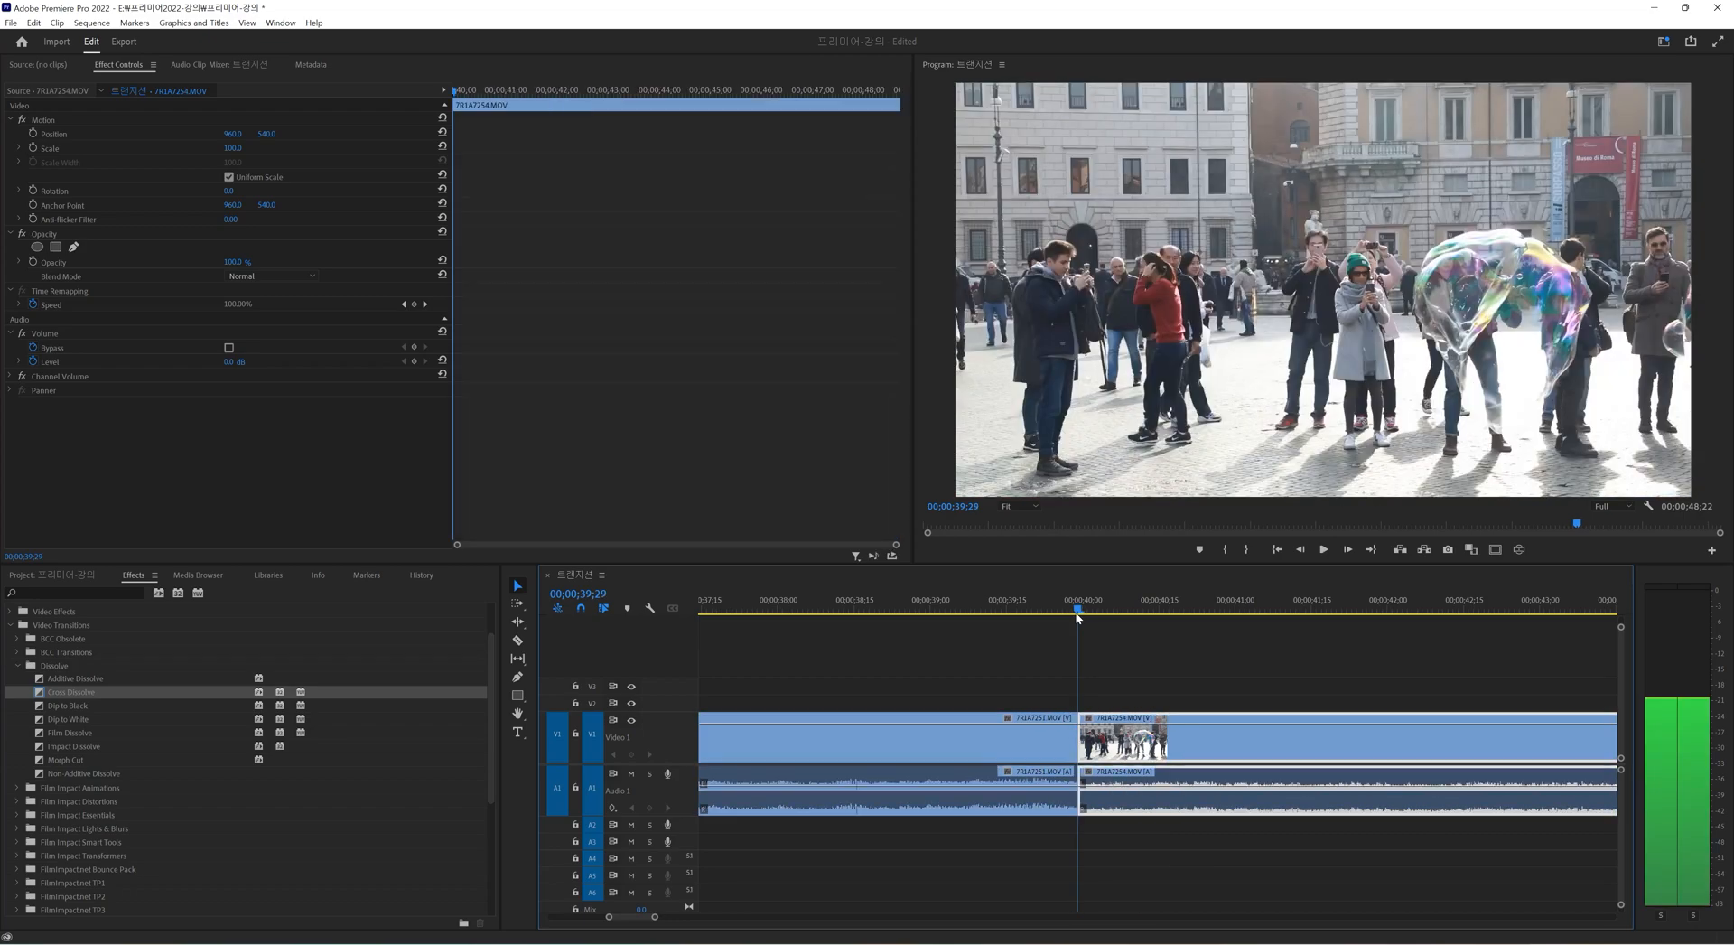
click(1135, 664)
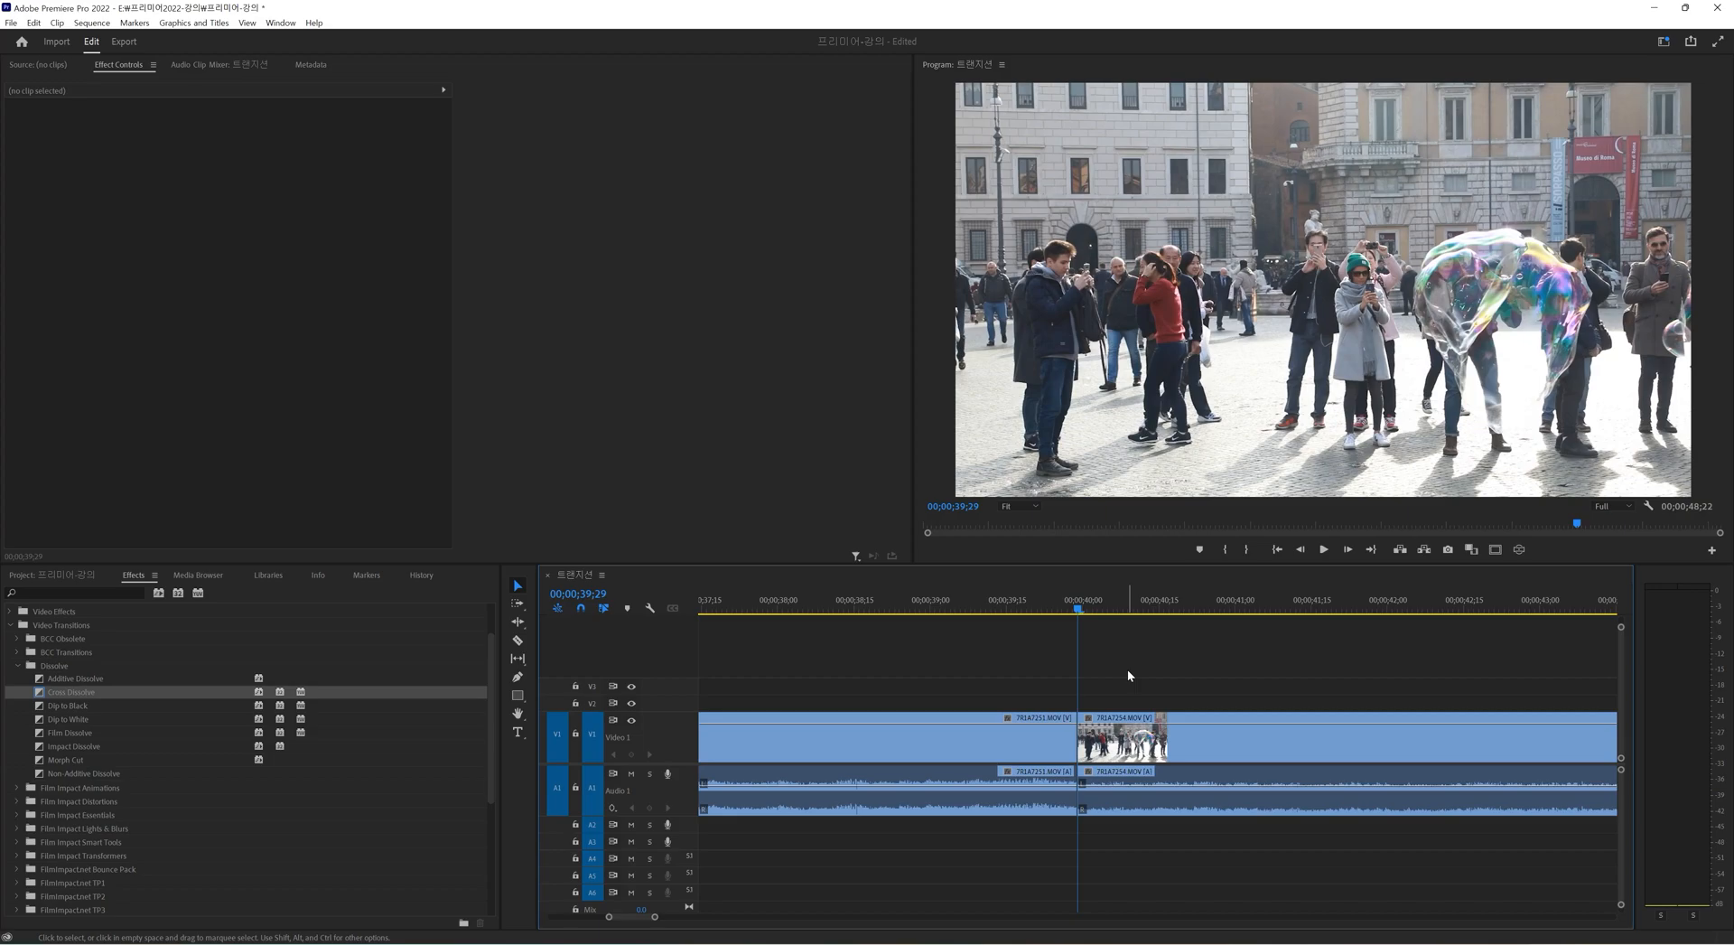
key(ctrl+d)
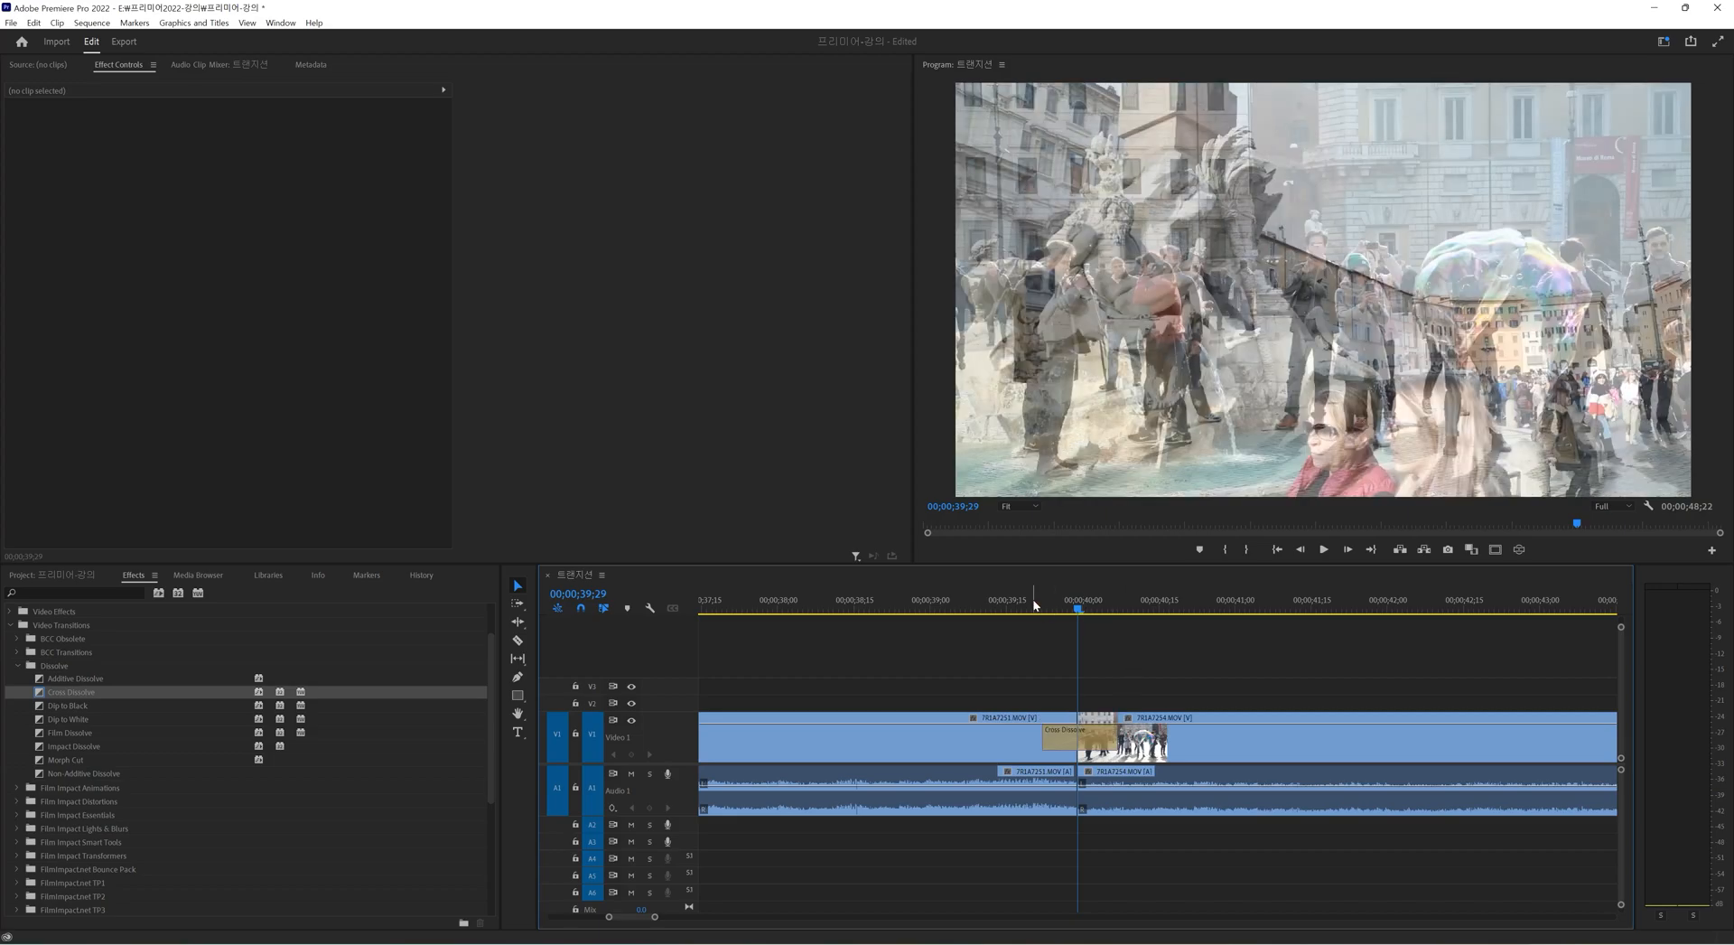
click(1035, 604)
key(space)
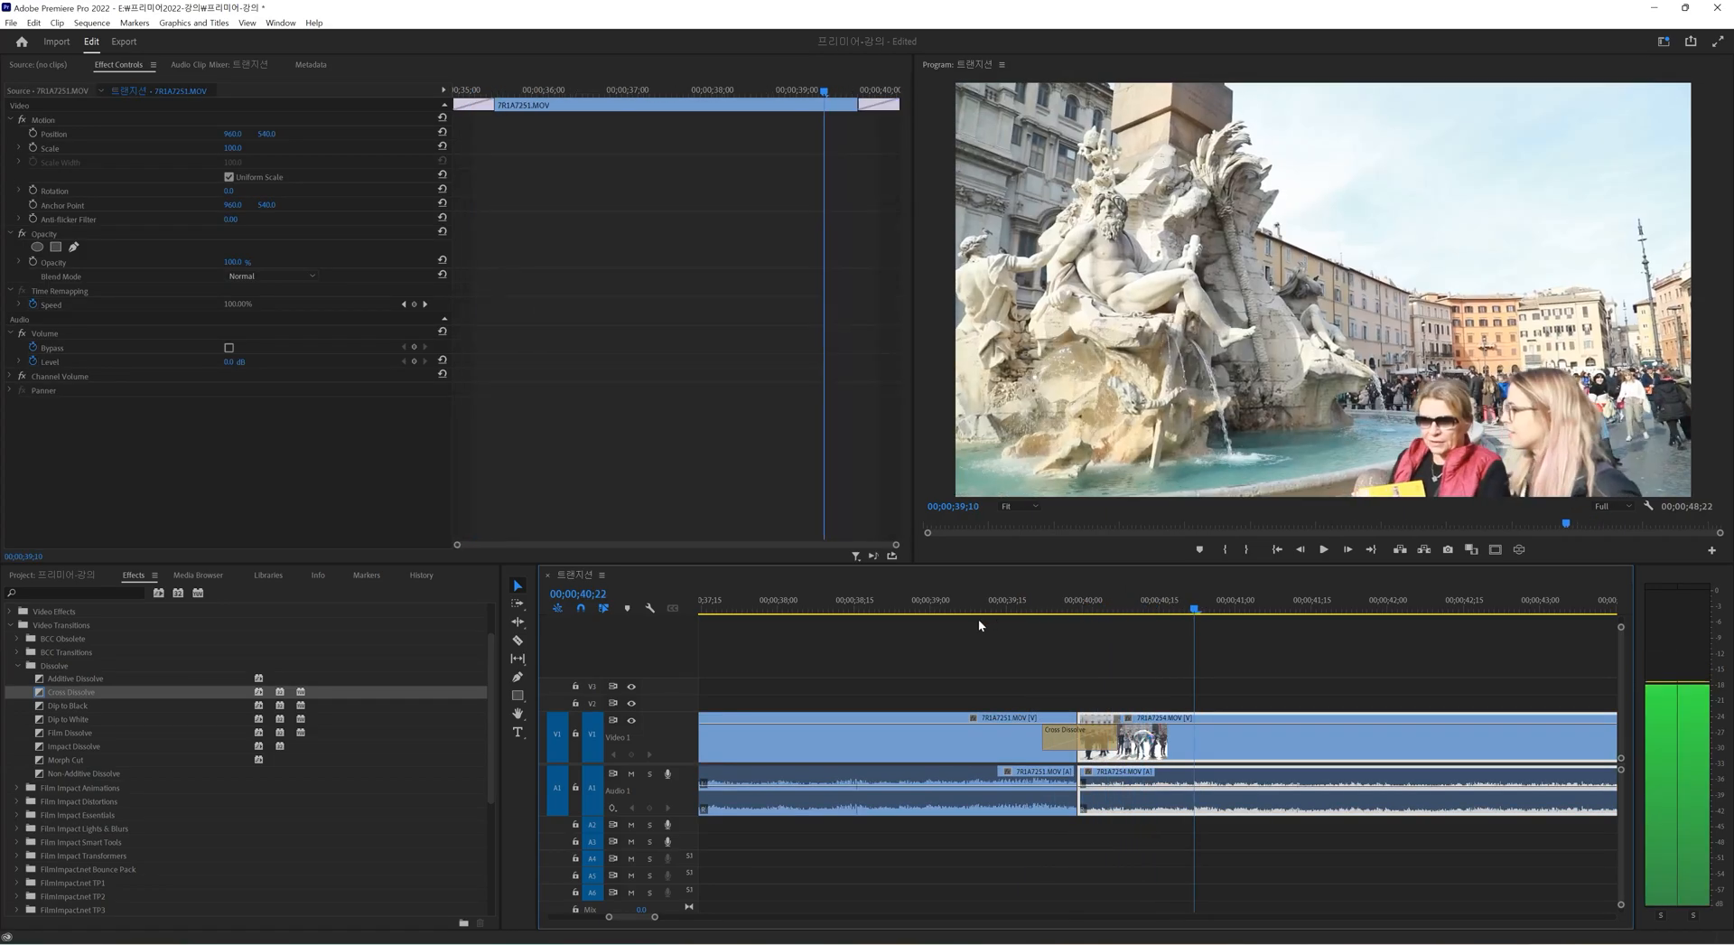
drag(979, 620, 1050, 632)
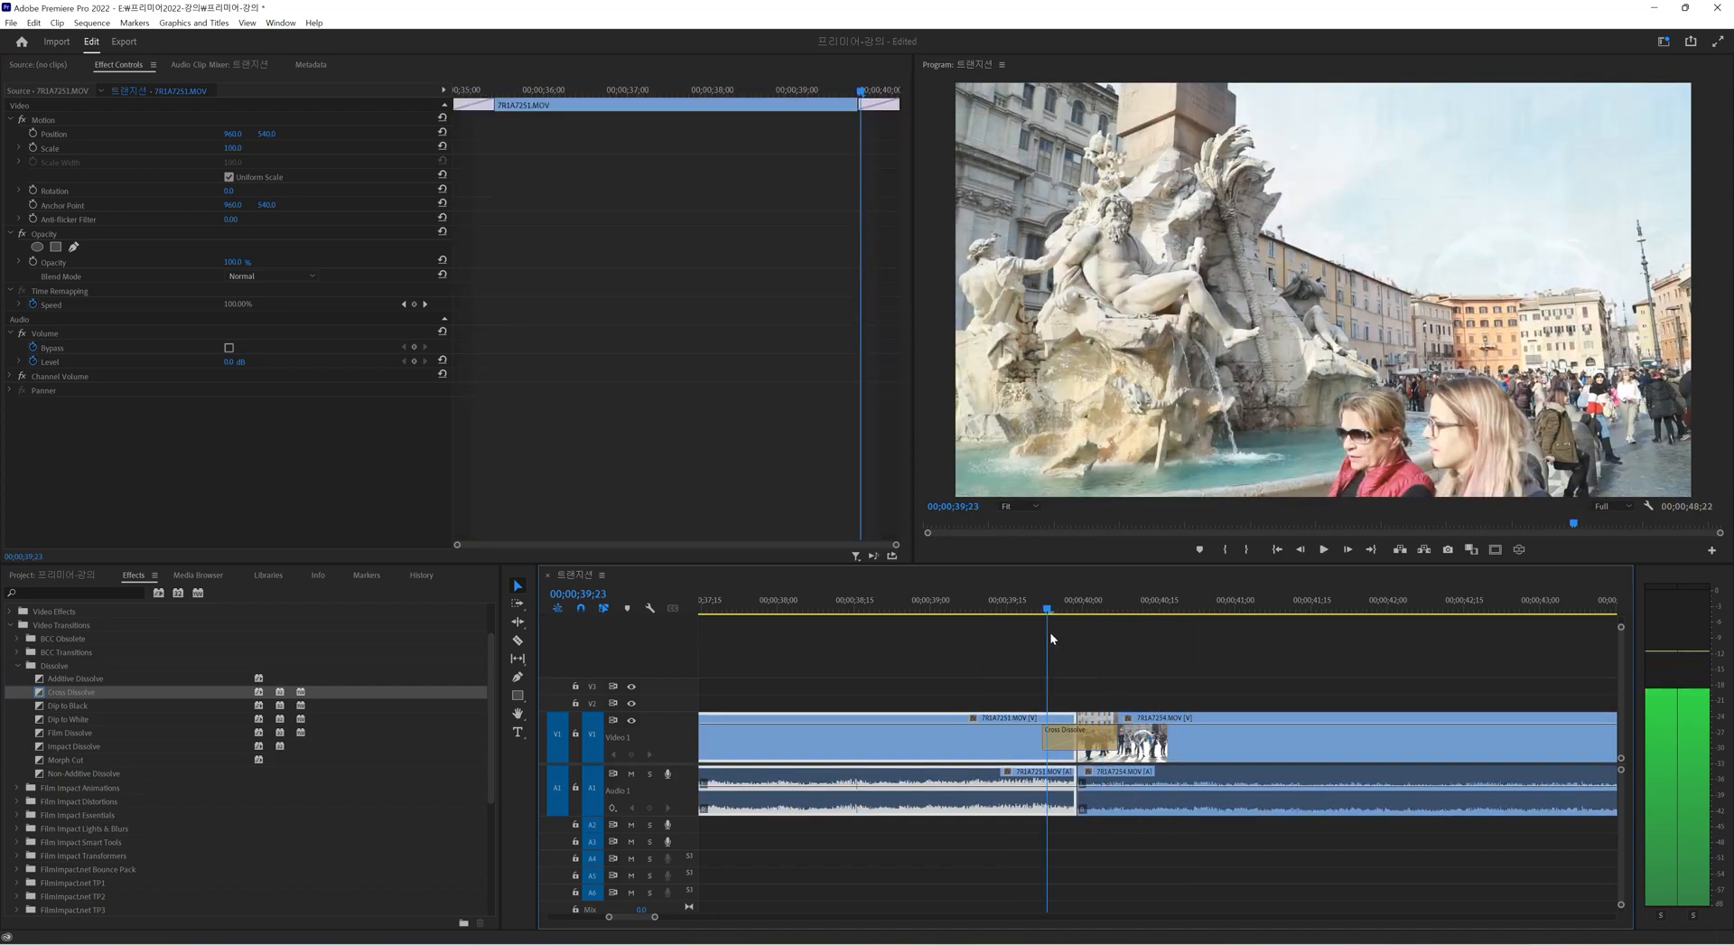
Lengthen the Cross Dissolve near 40 seconds to 29 frames and slide it so that it spans both sides of the cut.
scroll(1156, 652, down, 4)
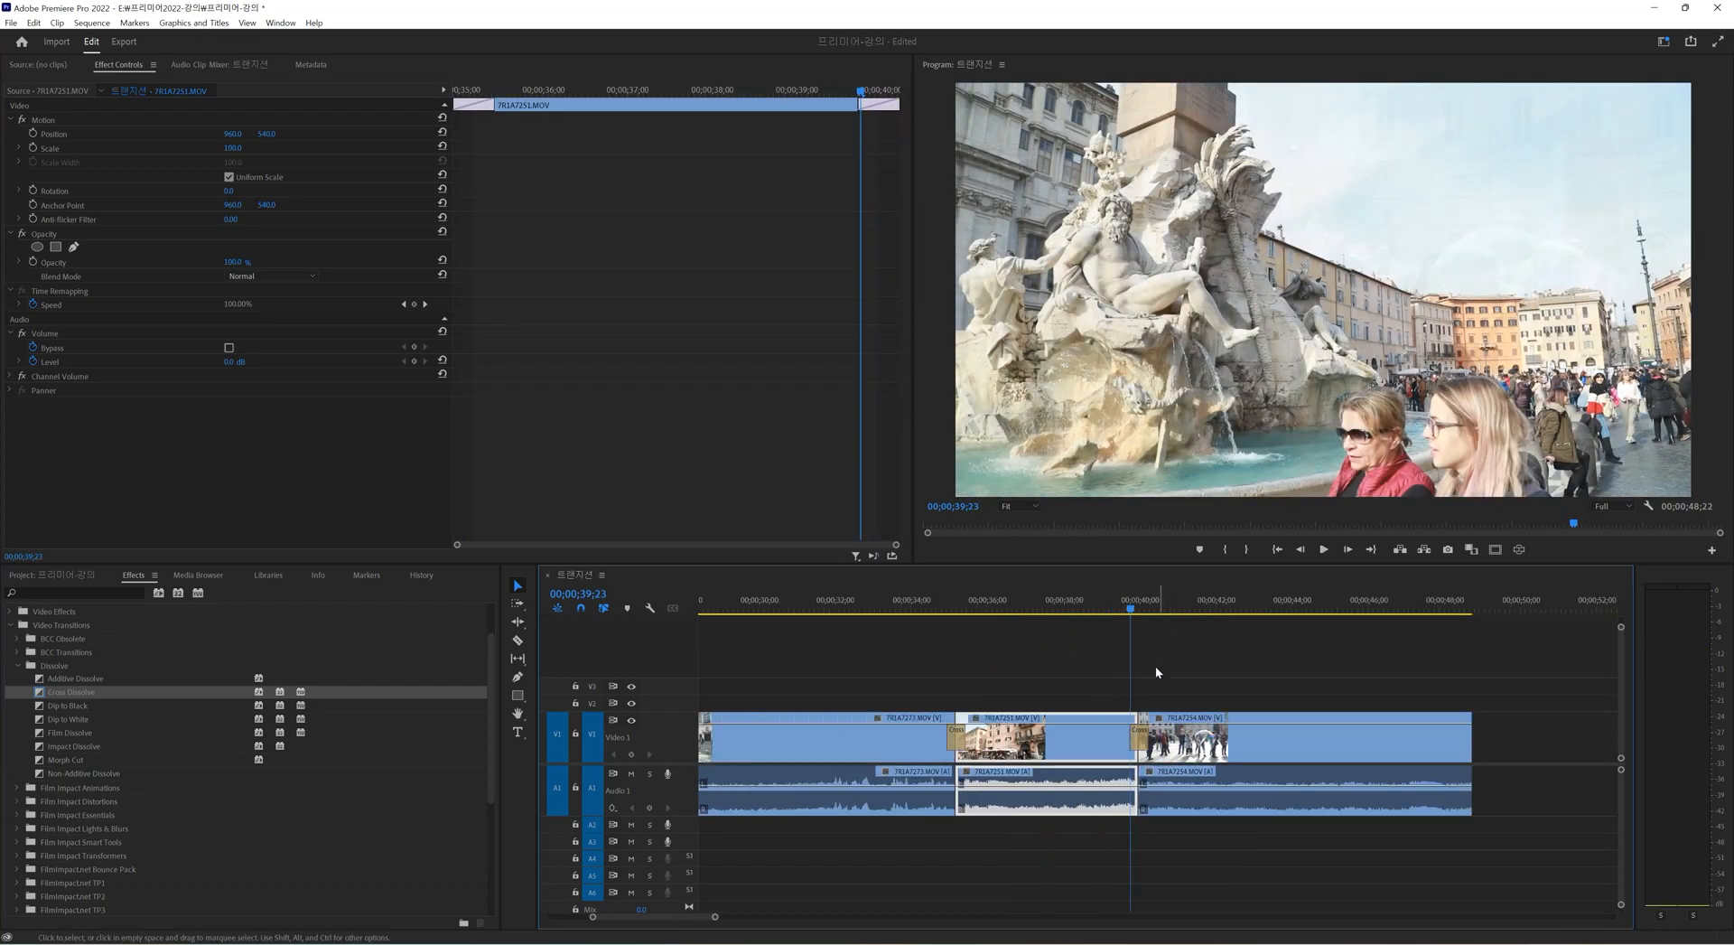
click(1140, 748)
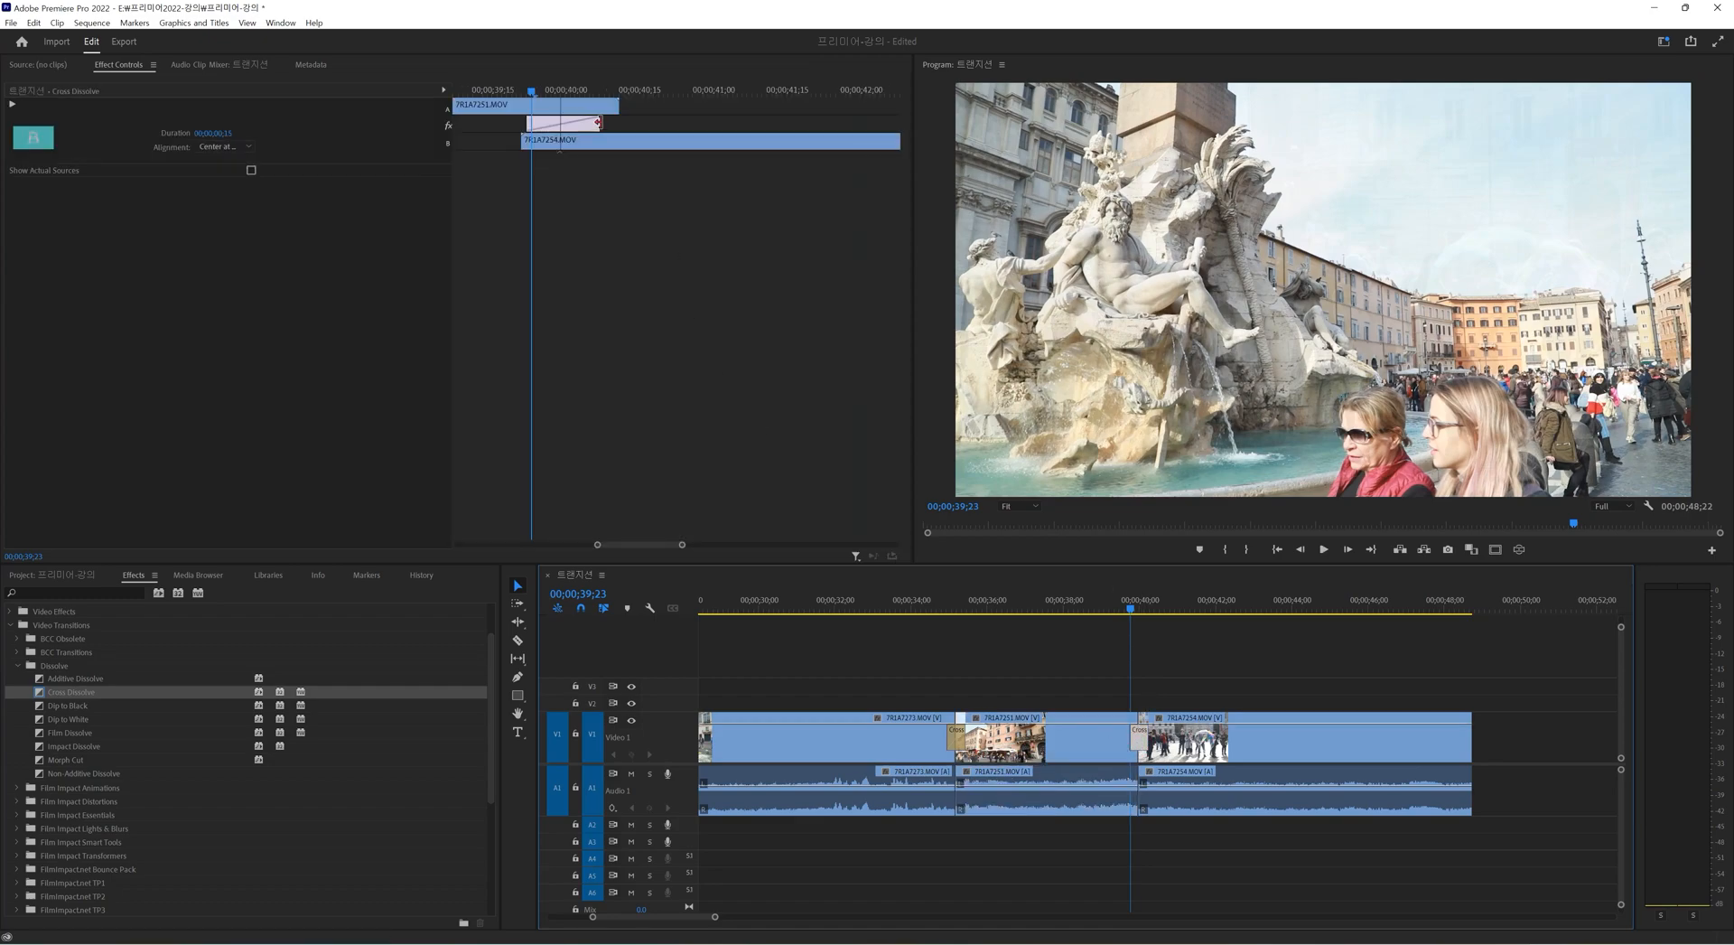
drag(599, 123, 721, 123)
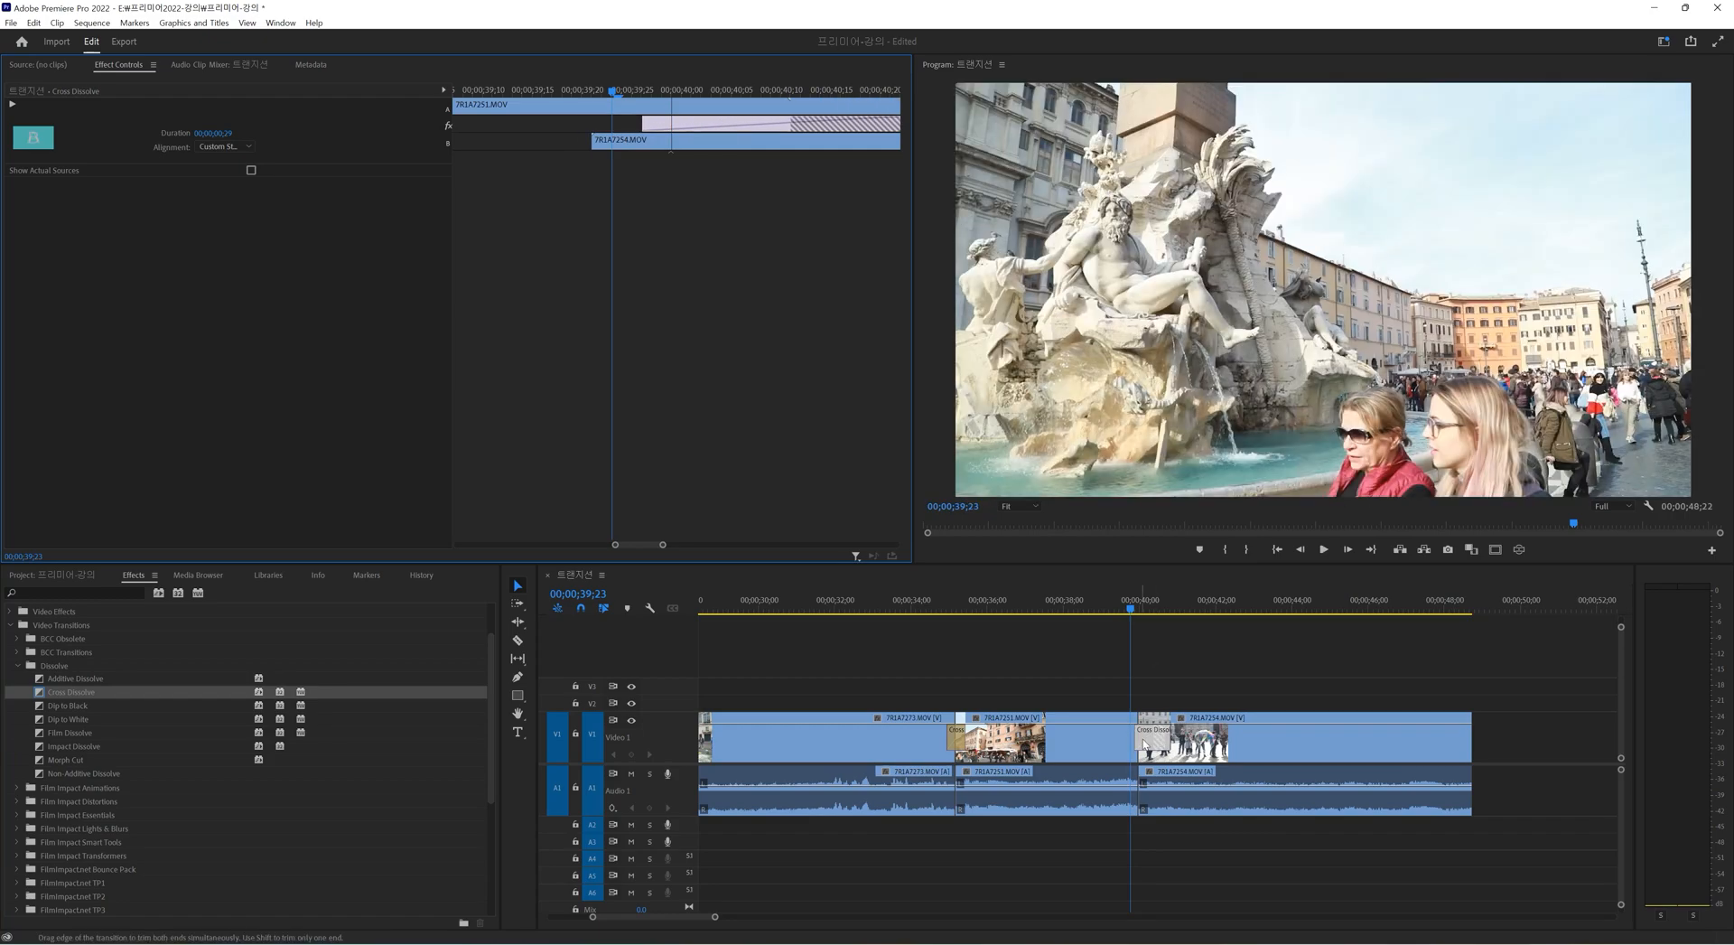
drag(1143, 740, 1147, 741)
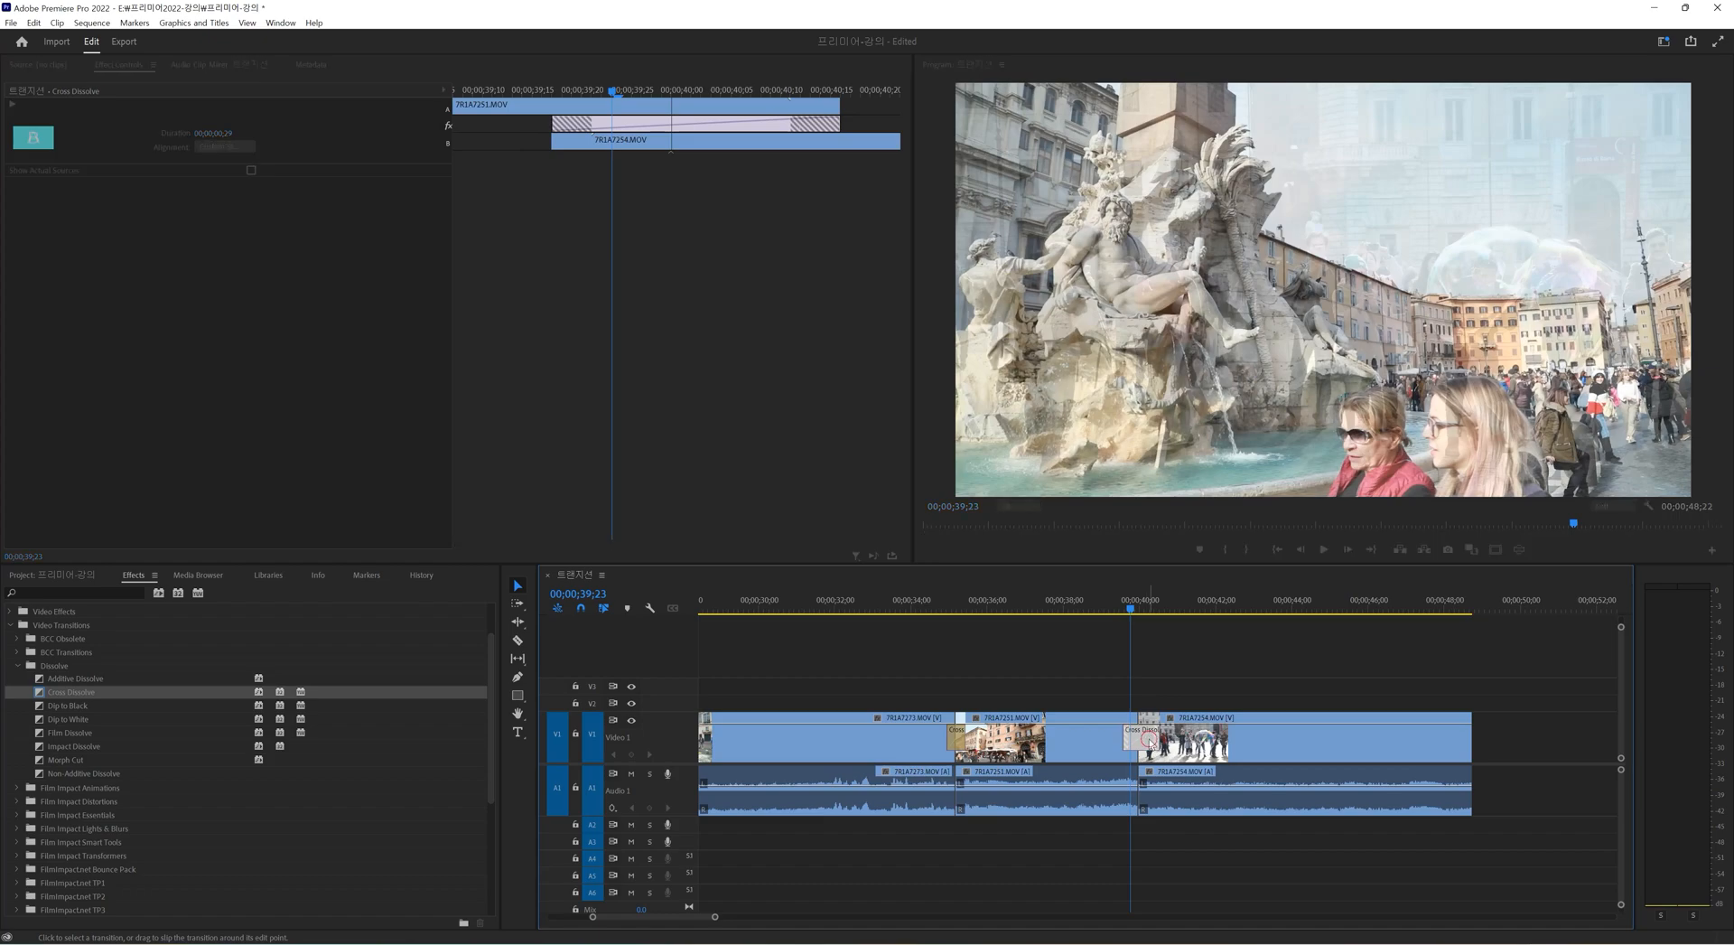
Set the duration of the Cross Dissolve near 40 seconds to 10 frames and play through it.
double_click(1141, 736)
text(10)
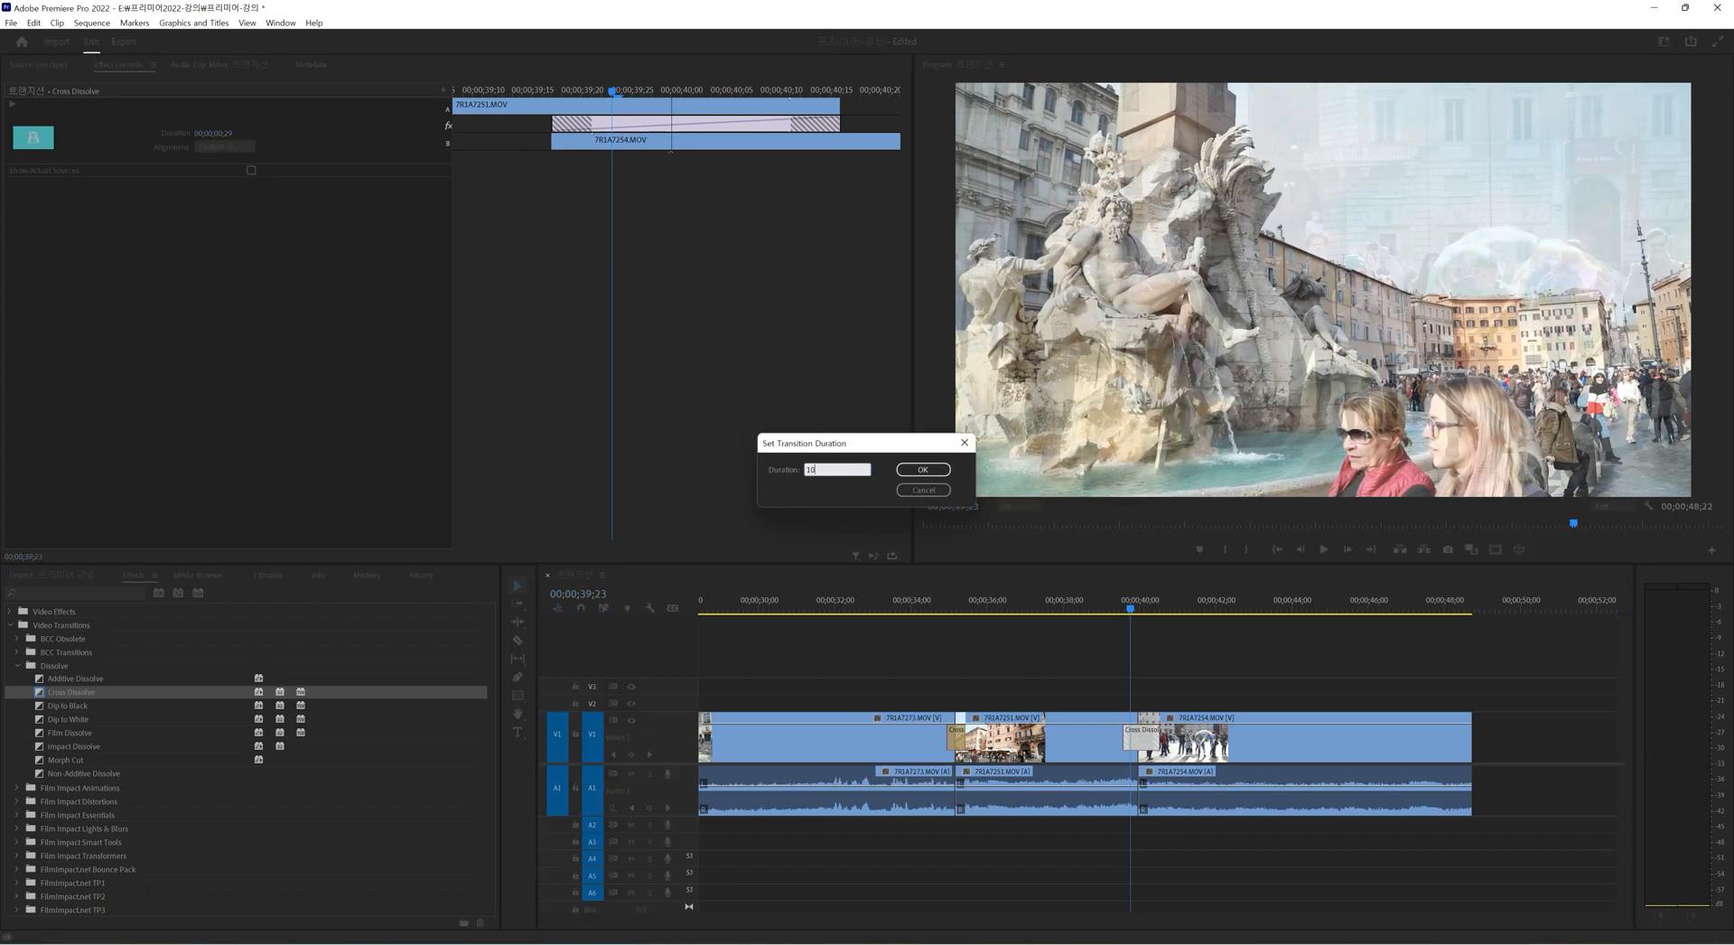
key(Return)
key(space)
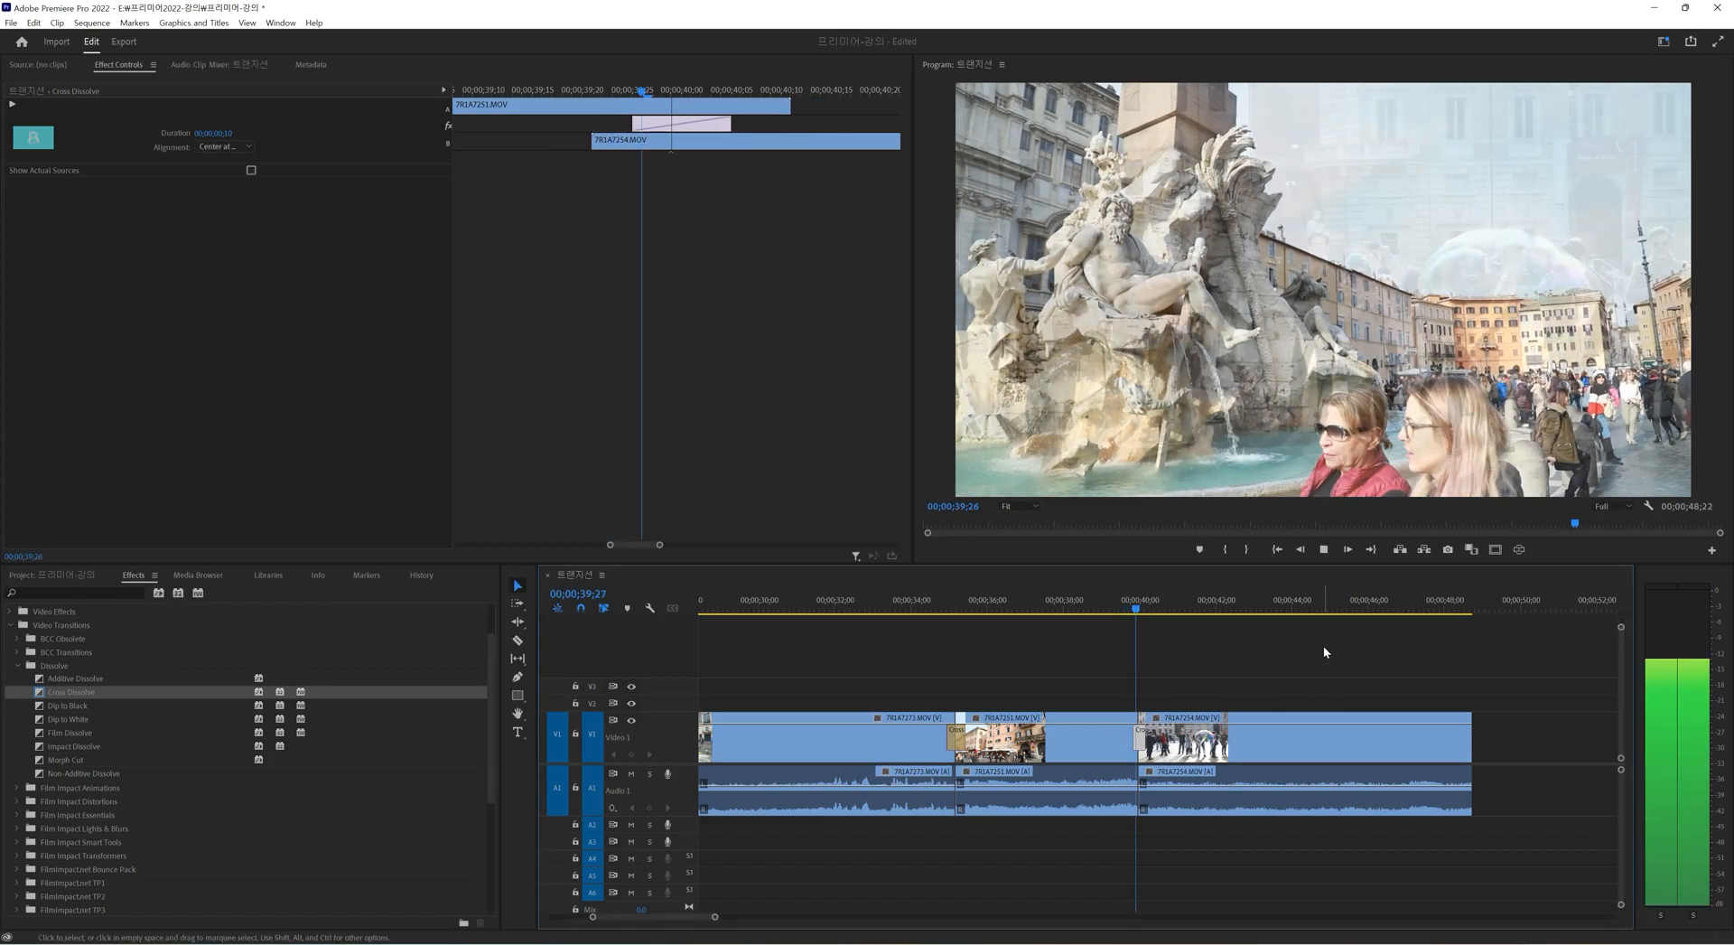
key(space)
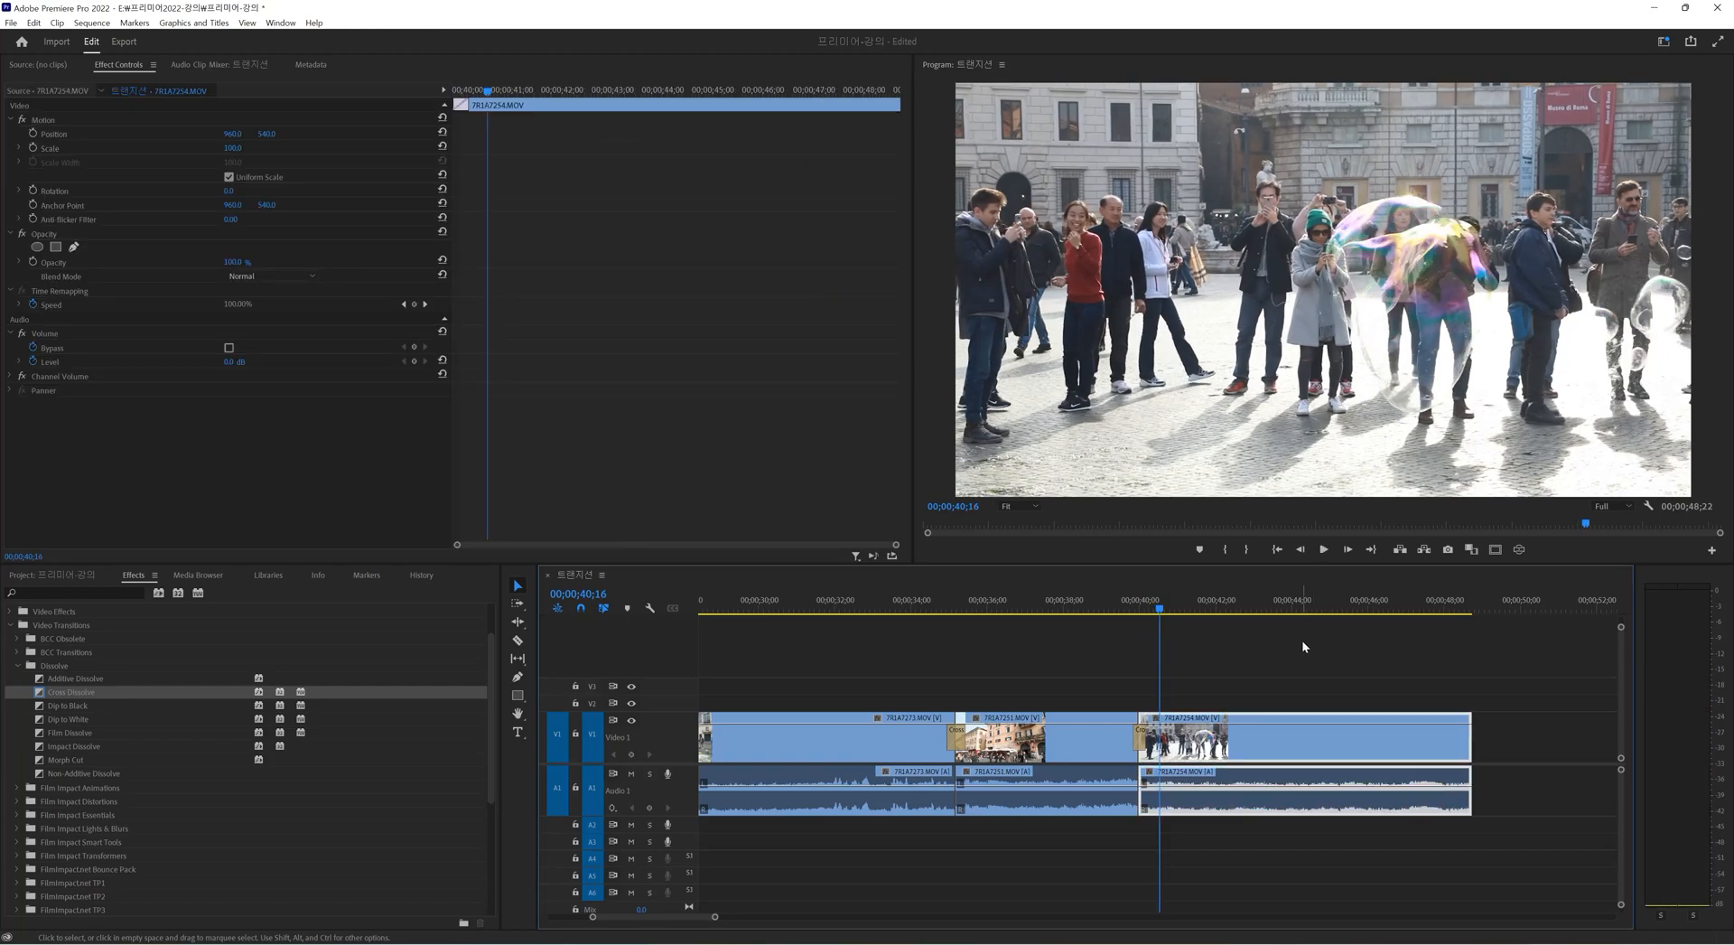
Examine the footage of the first clip and the clip starting near 26 seconds by moving the playhead through them.
click(18, 666)
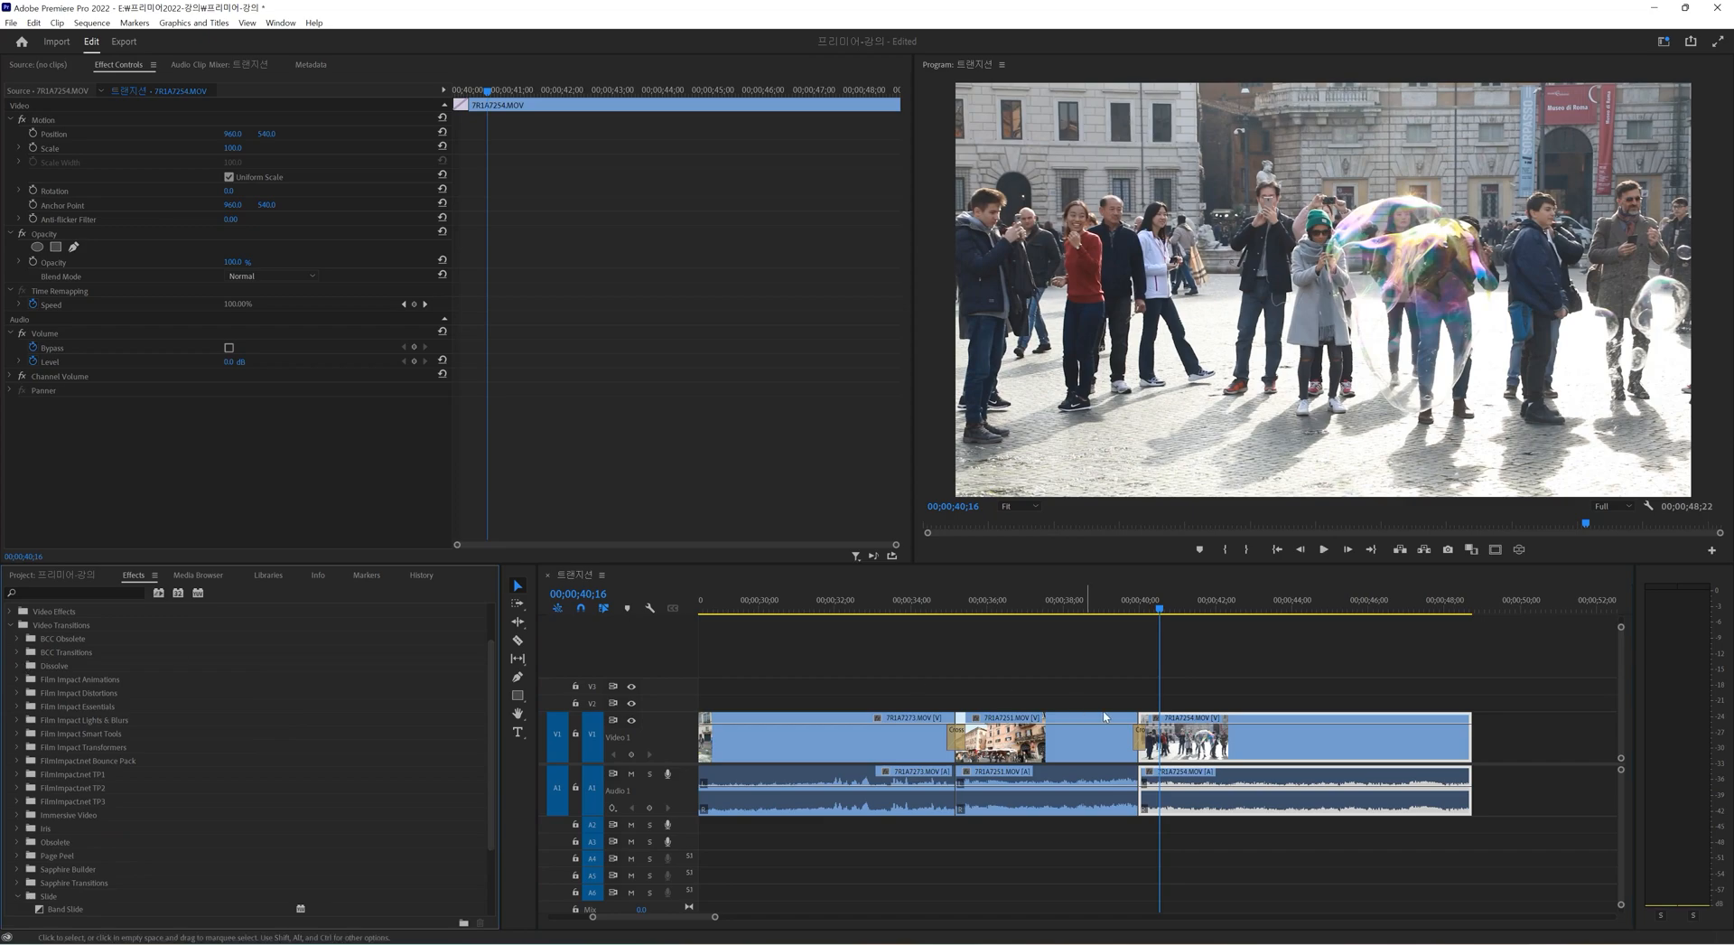
key(minus)
key(minus)
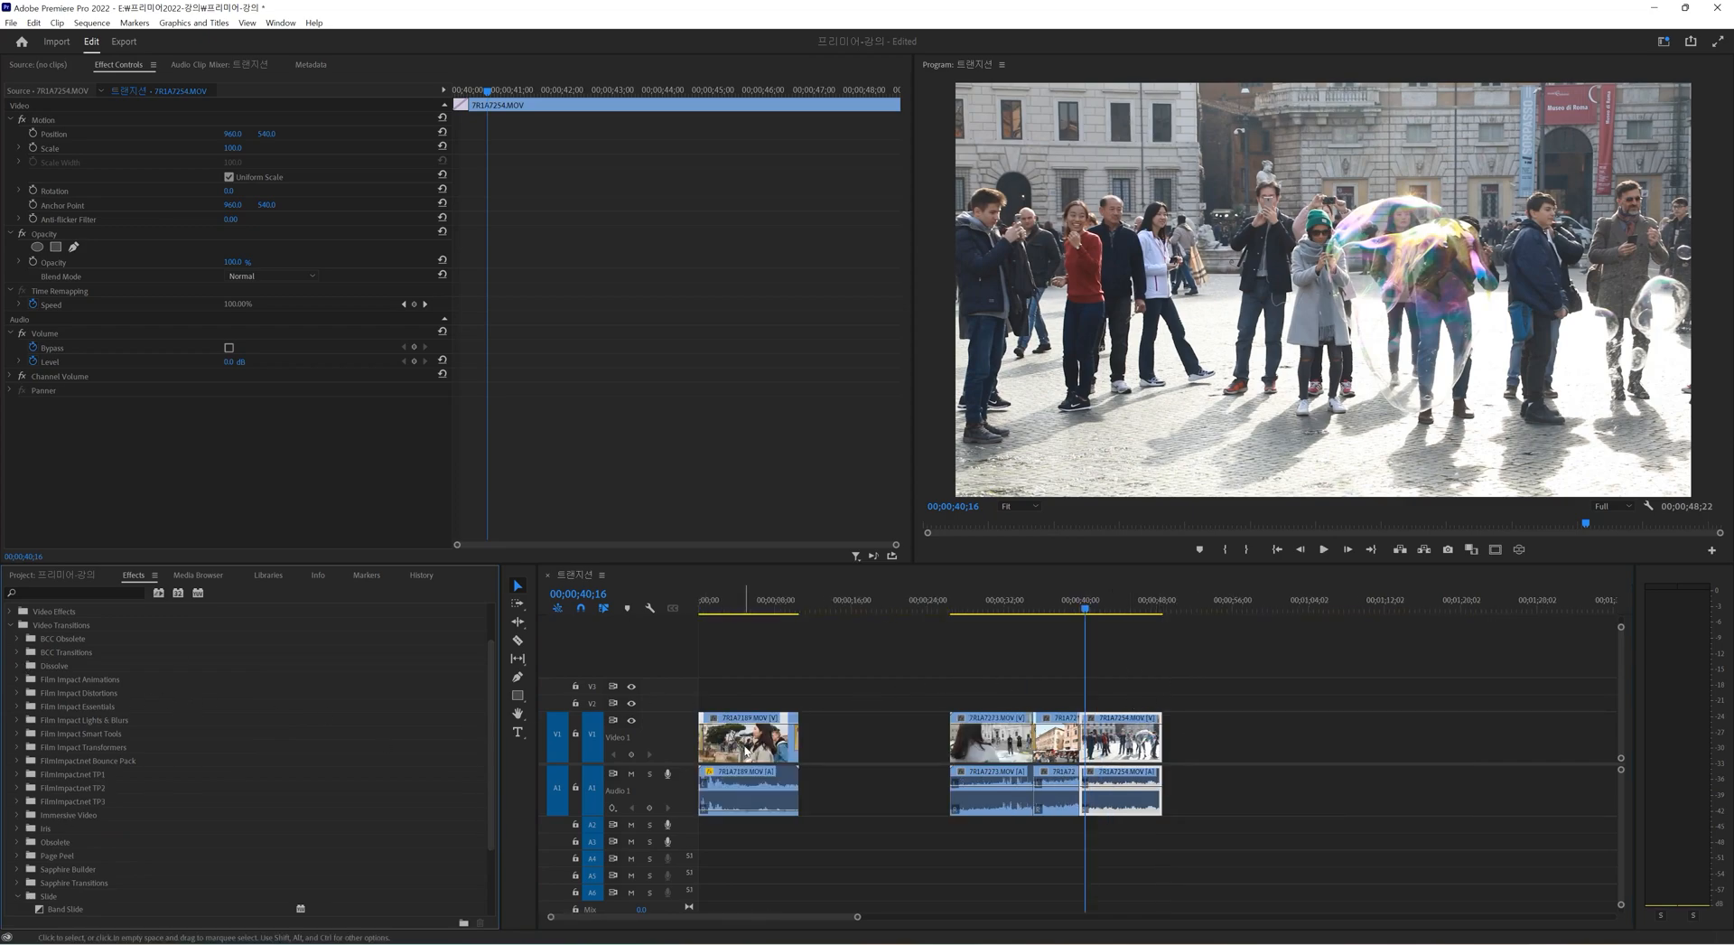
click(748, 754)
click(739, 601)
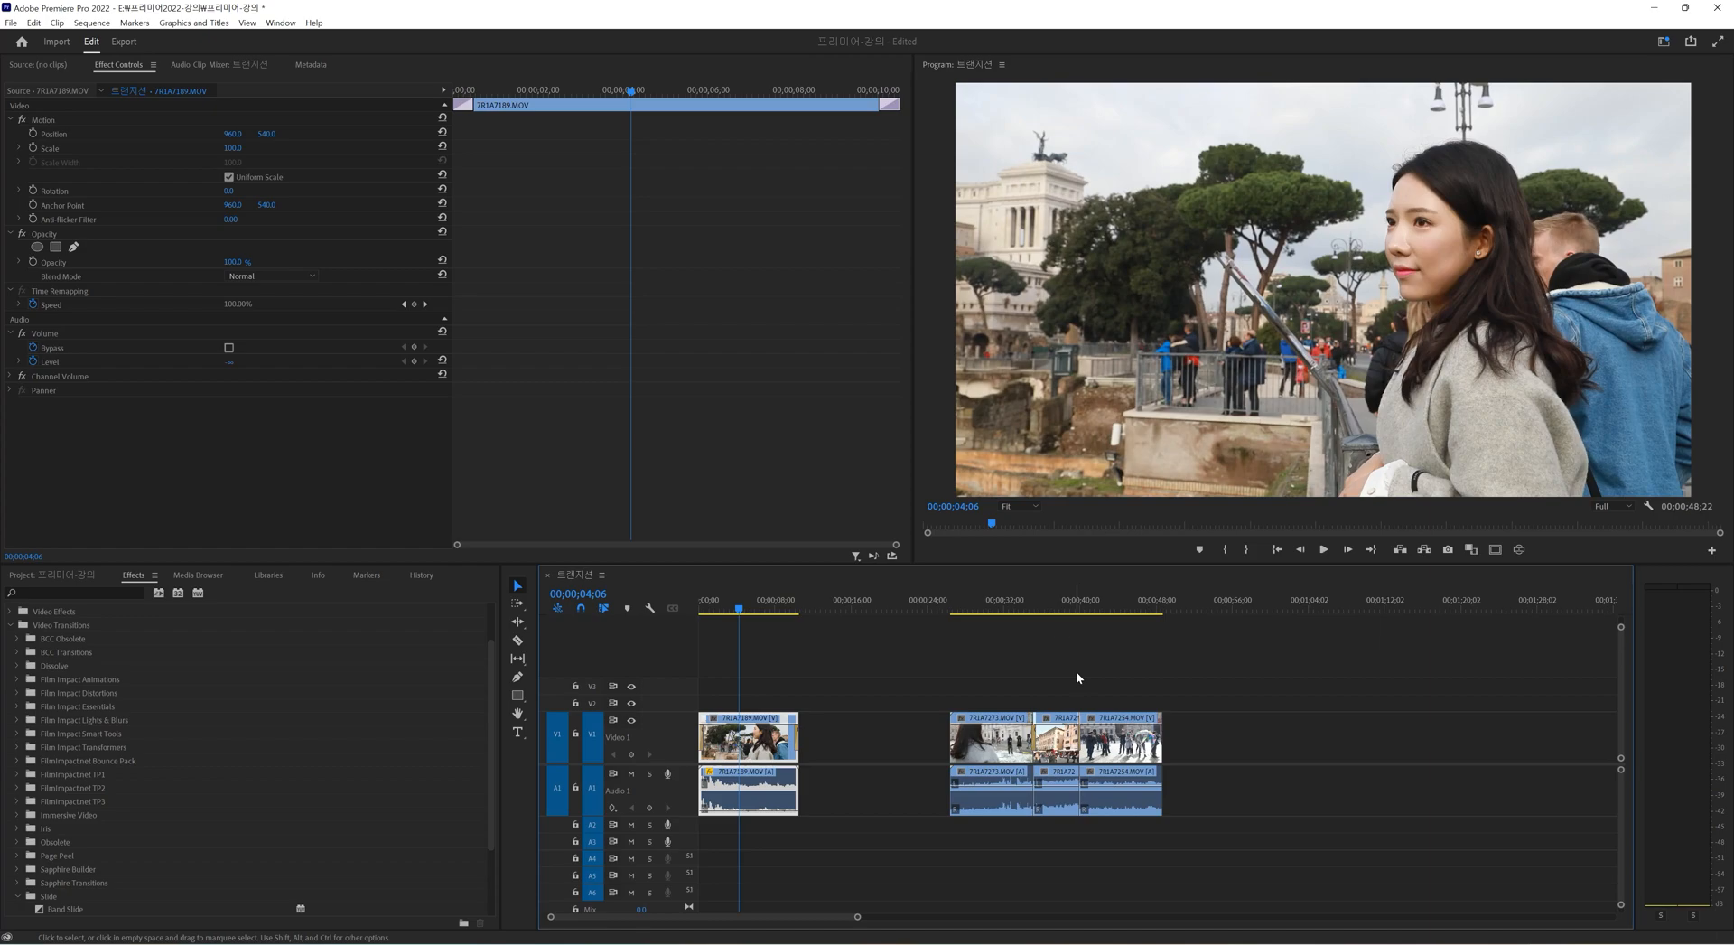
click(995, 644)
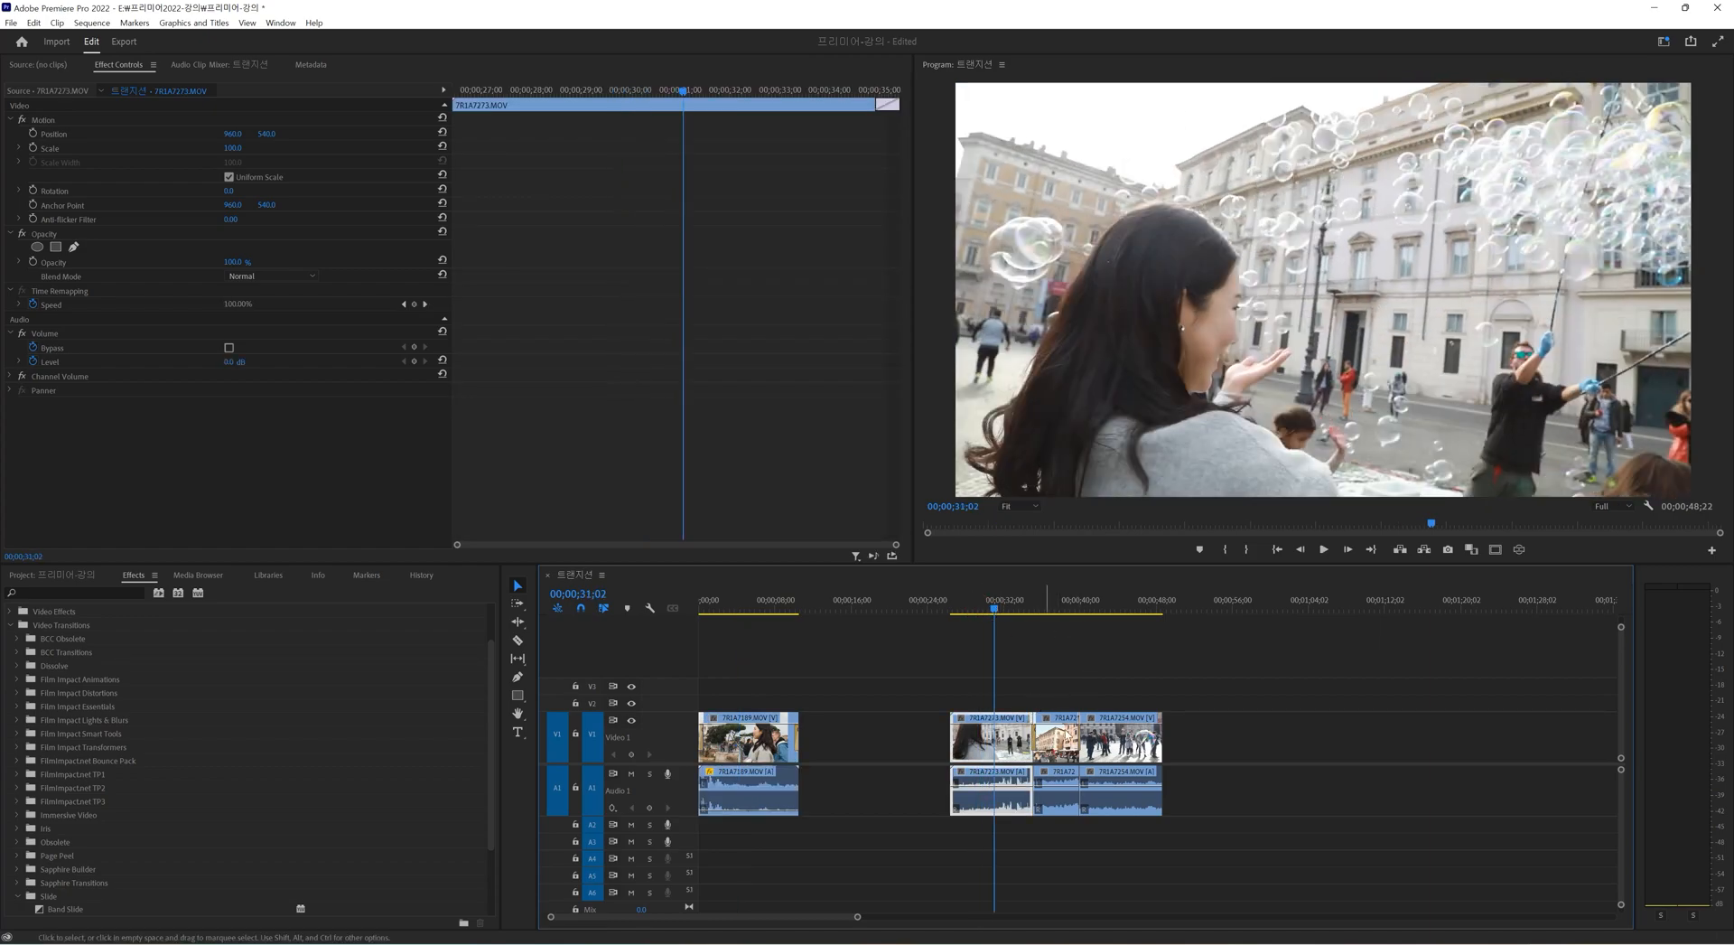
click(1022, 611)
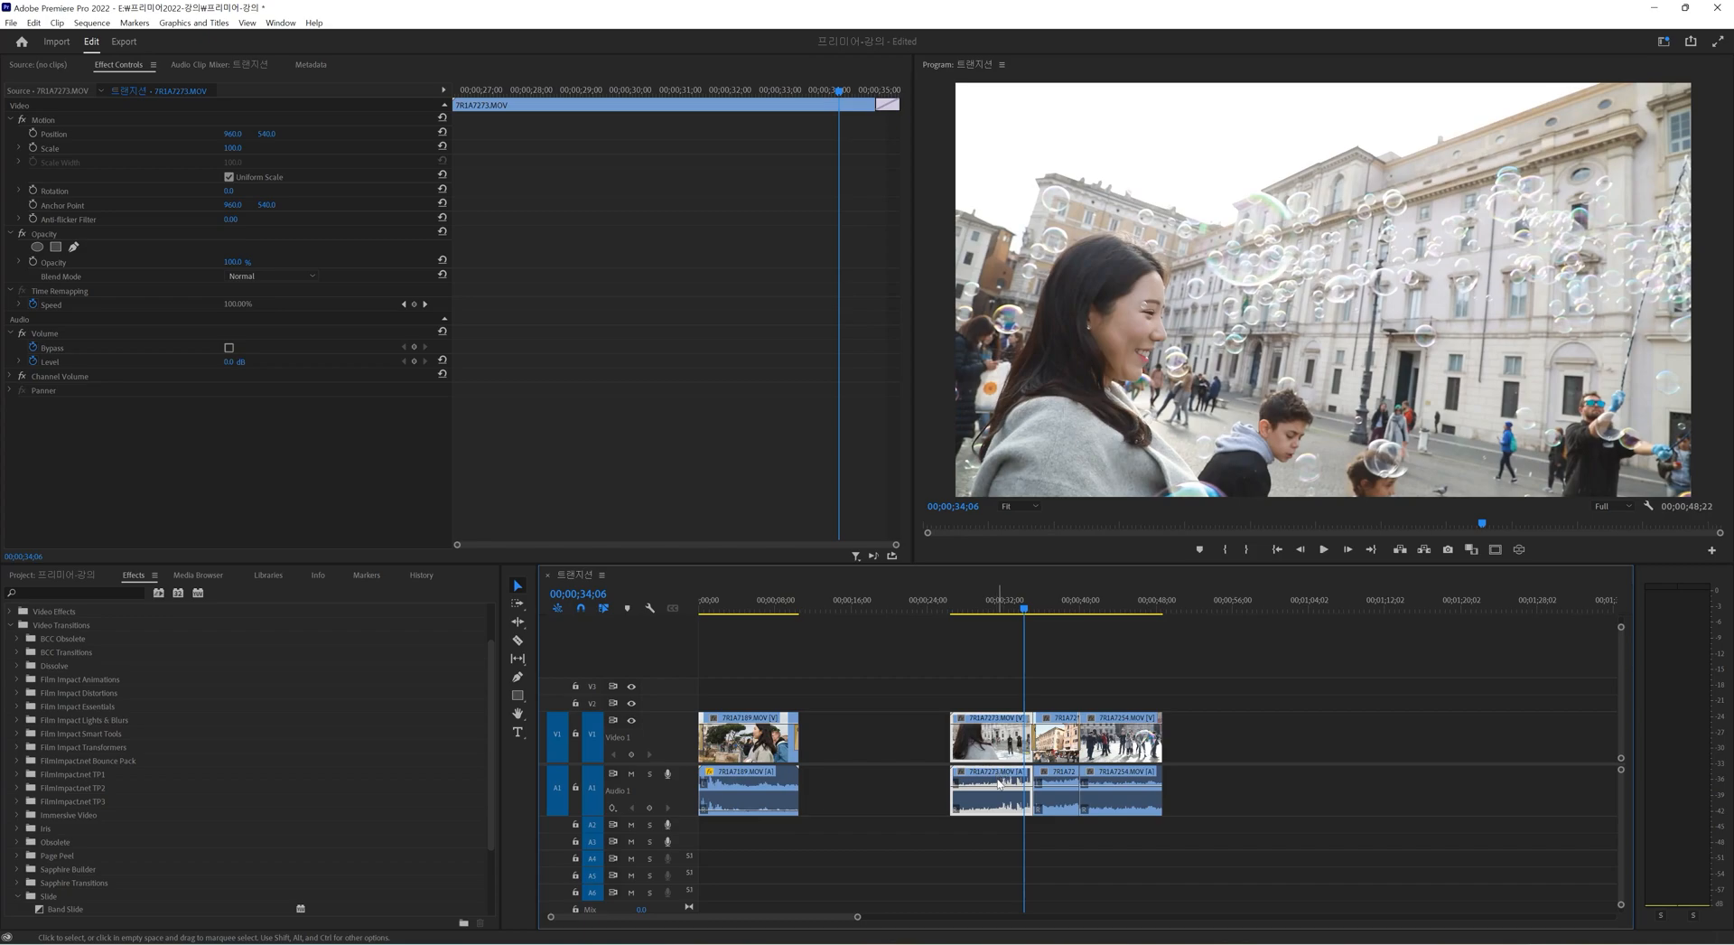
click(792, 606)
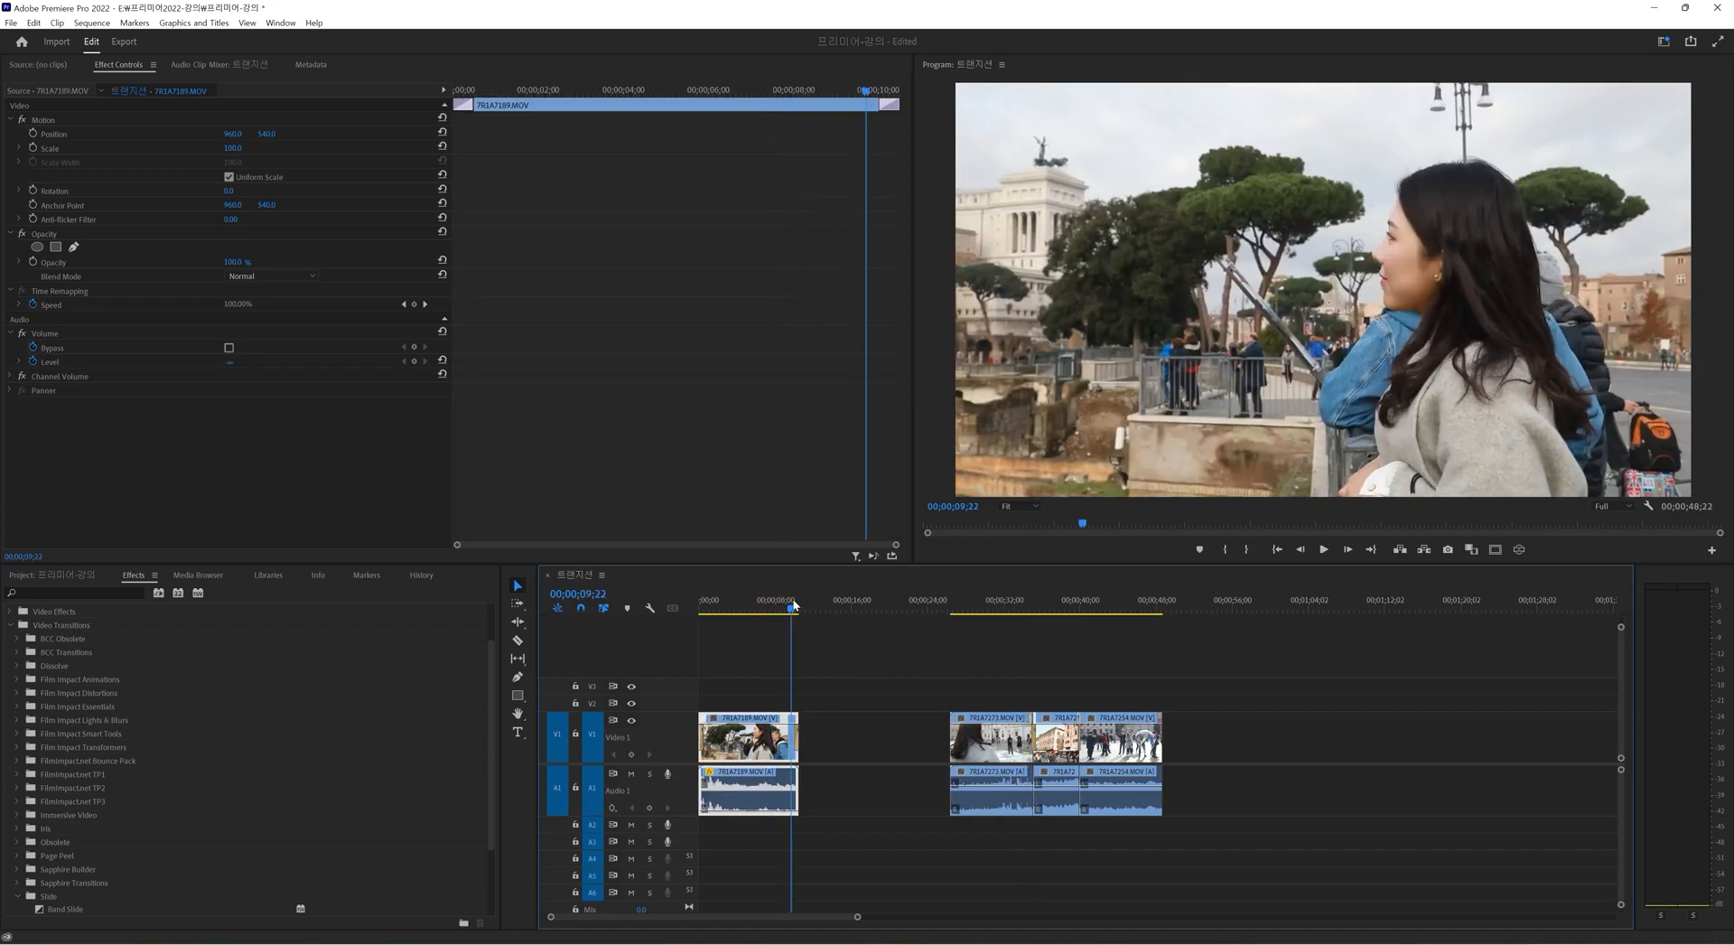
drag(792, 606, 769, 607)
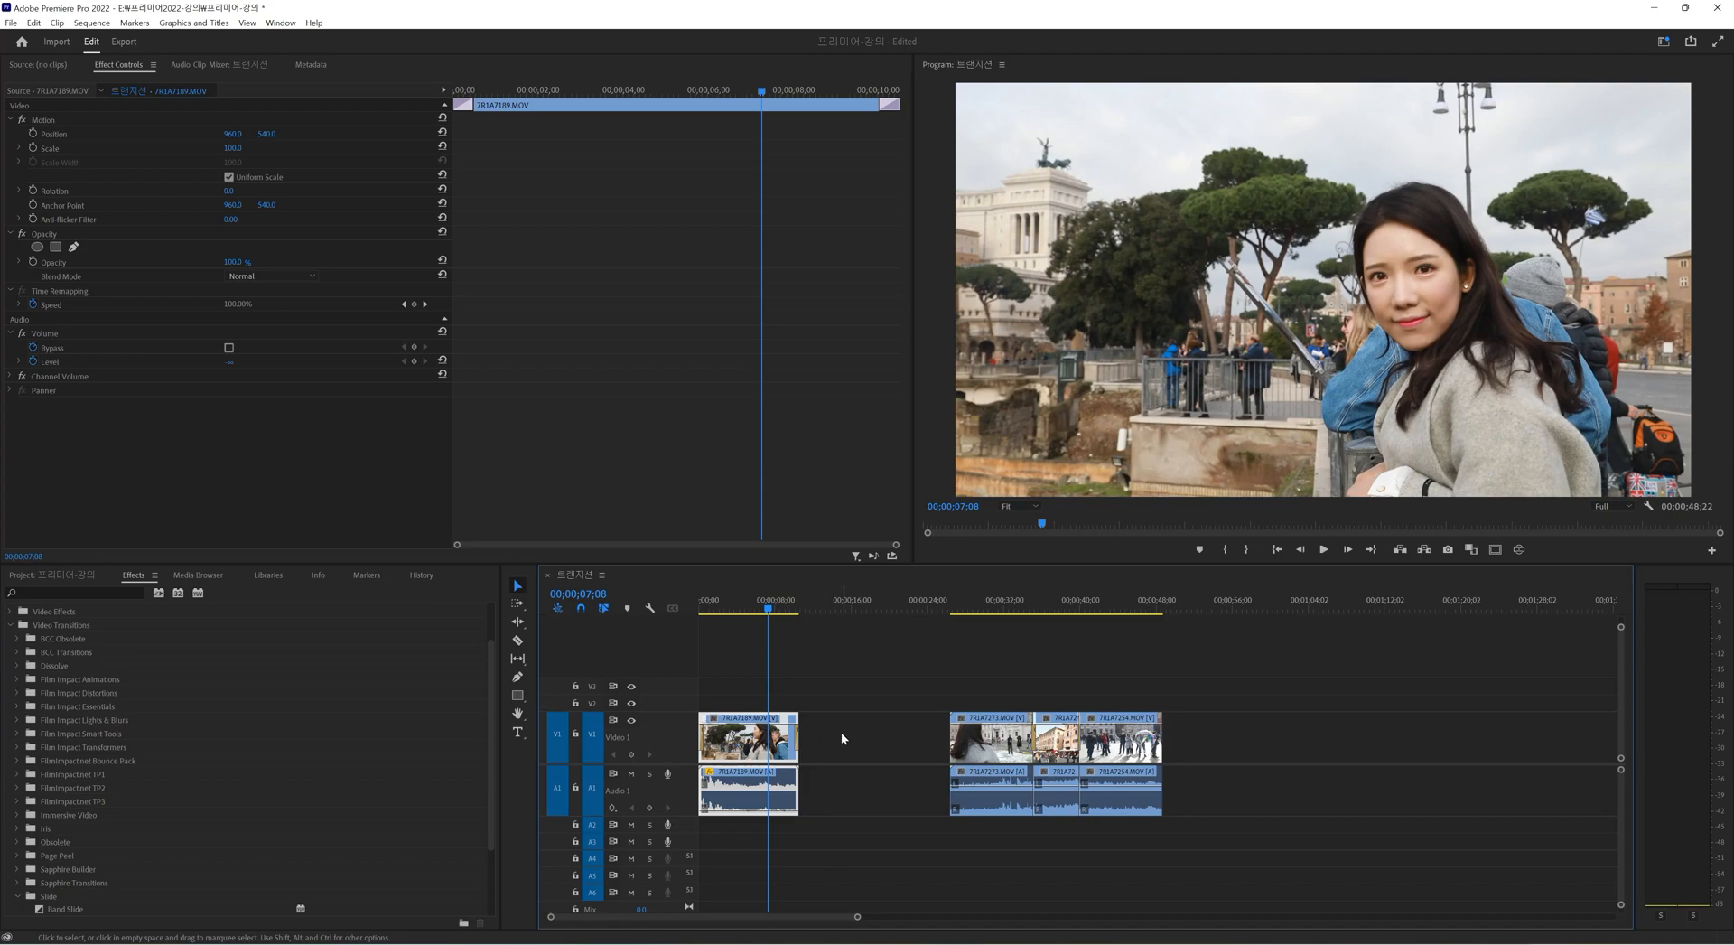
Apply the Page Peel transition at the end of the first clip and move the playhead onto it at 10;07.
scroll(237, 795, down, 2)
click(18, 828)
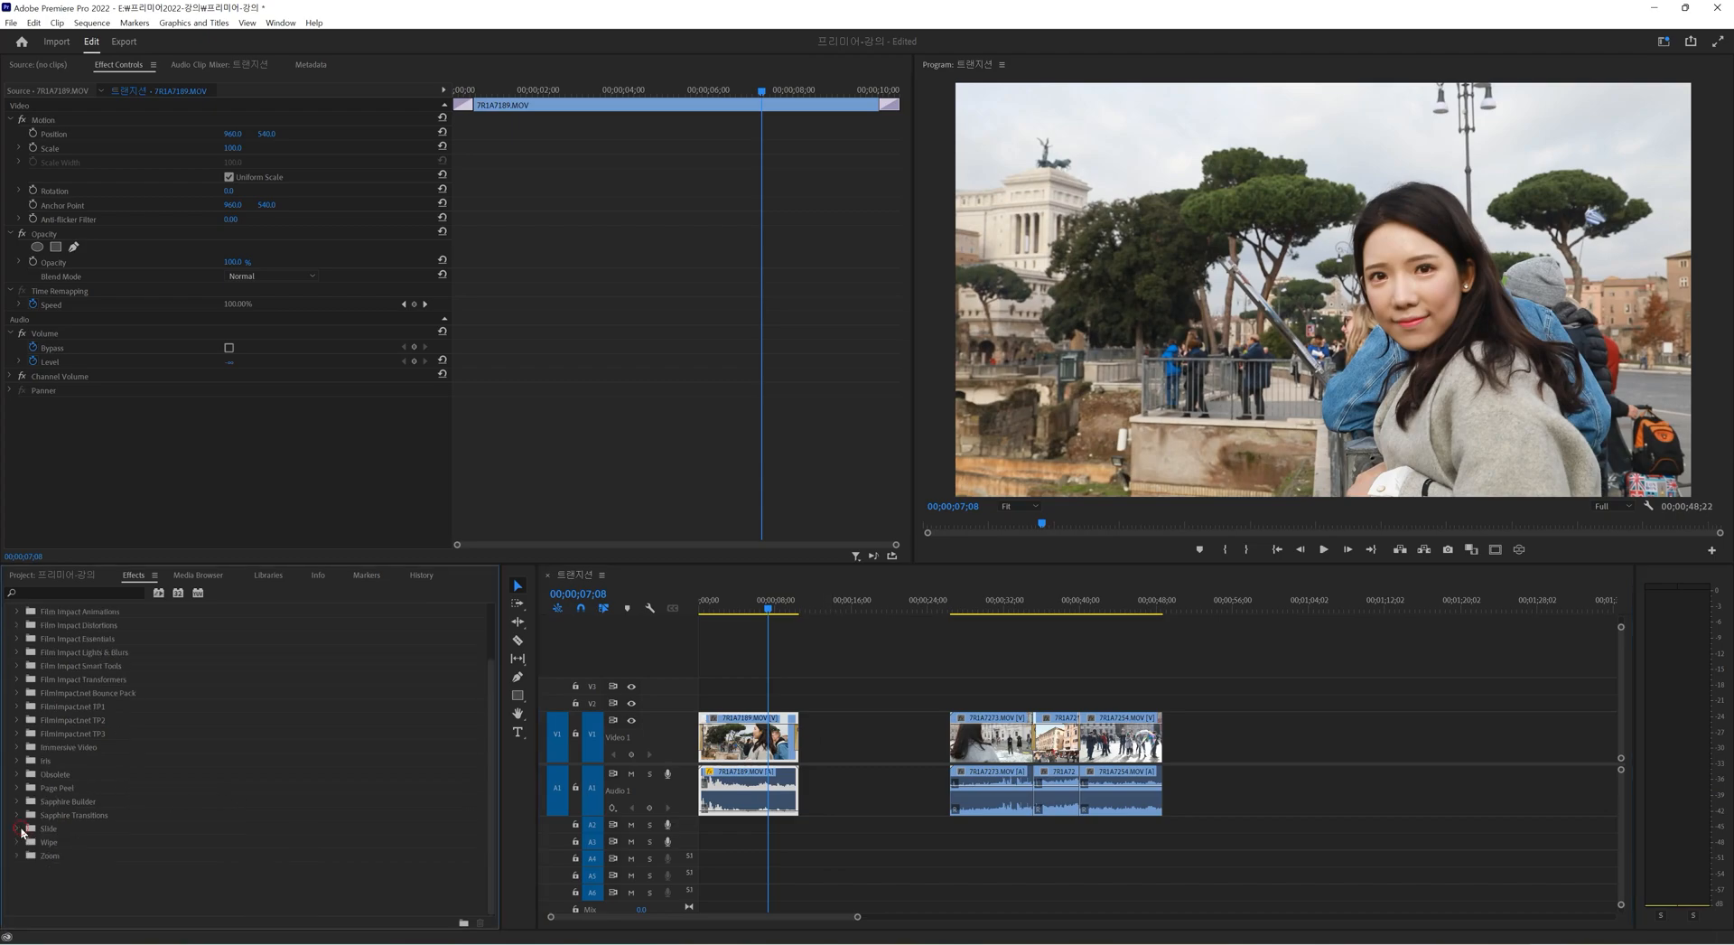
click(18, 788)
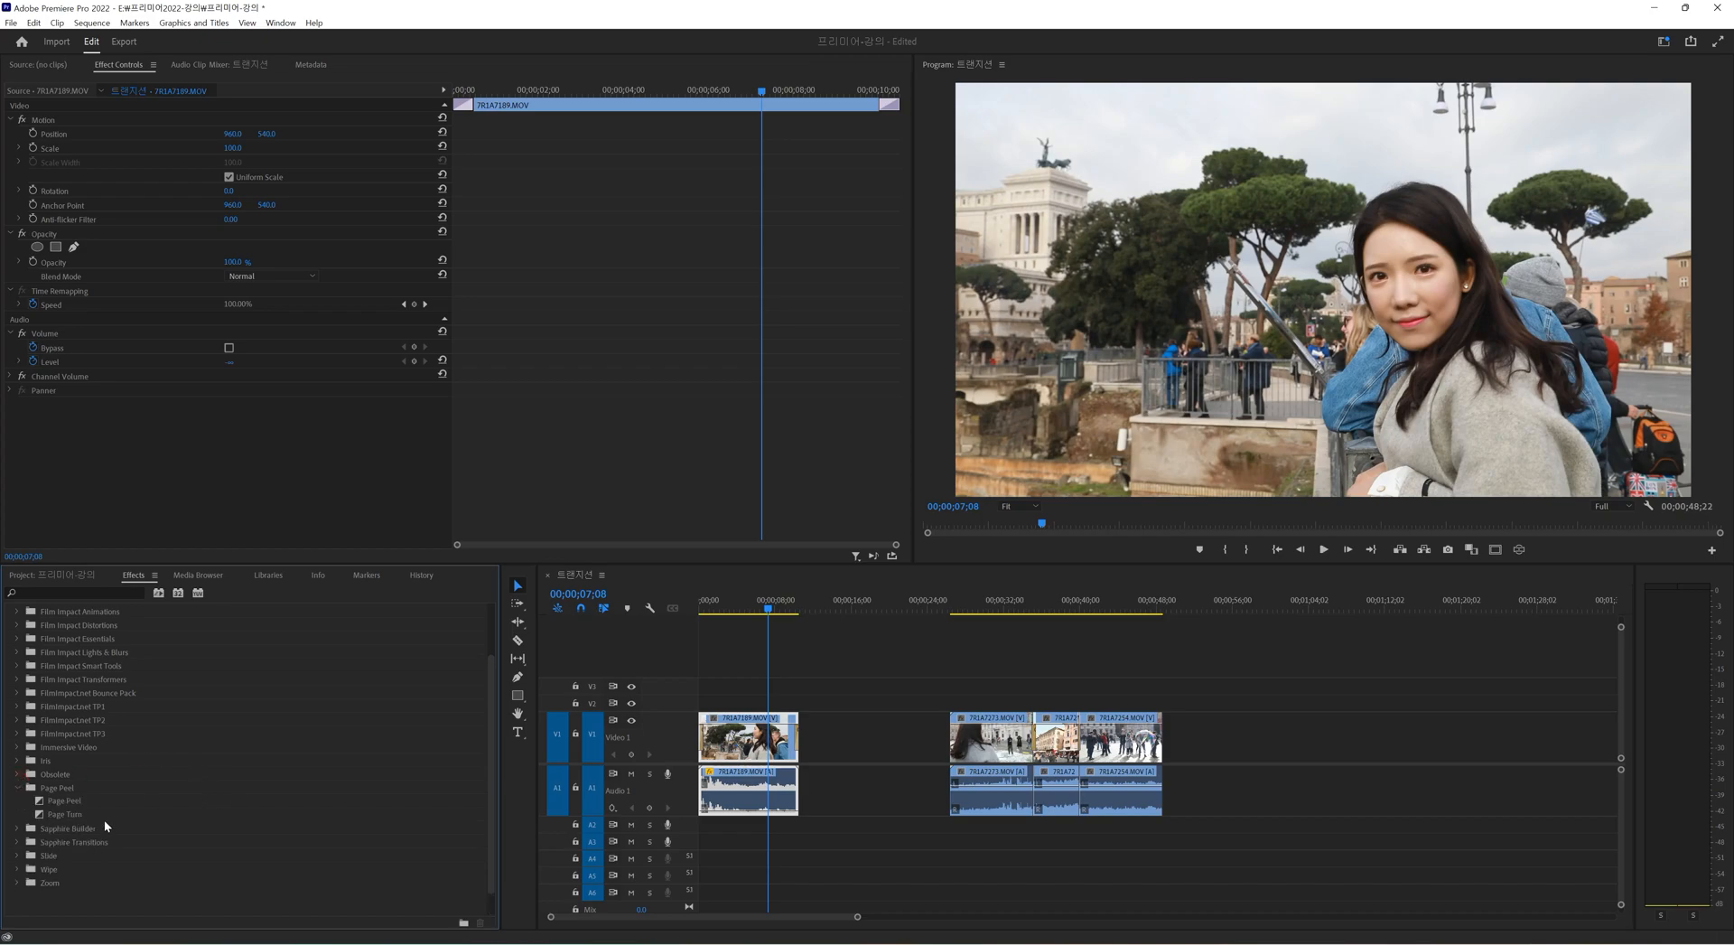
drag(45, 801, 793, 743)
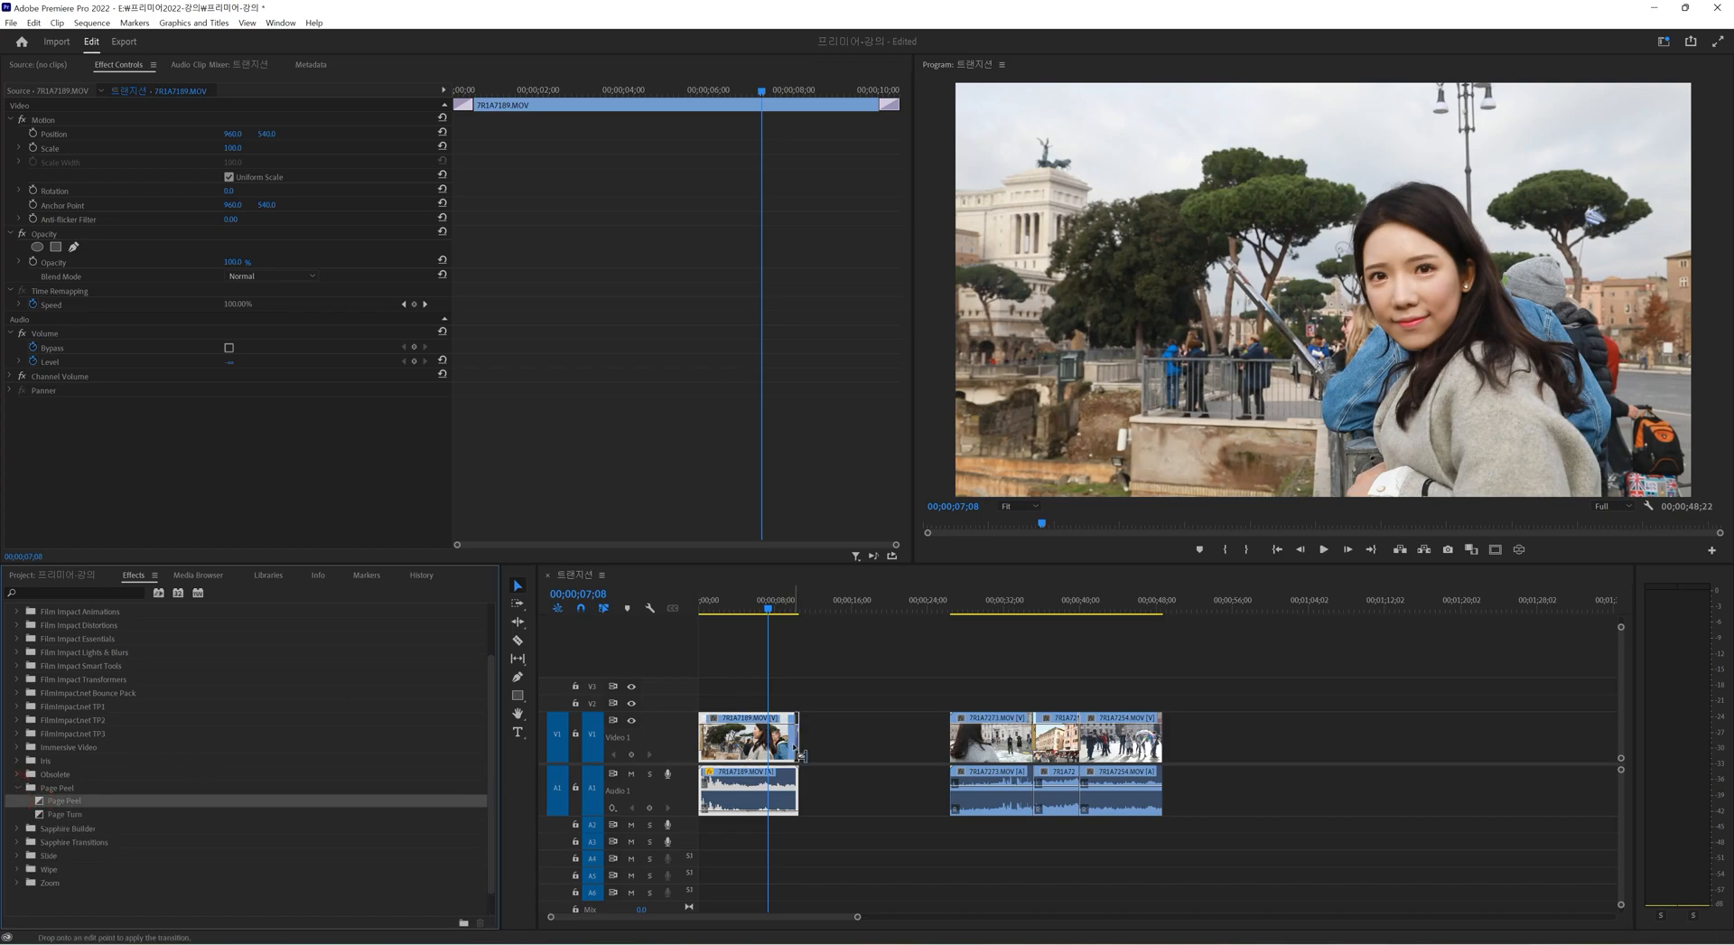
click(798, 609)
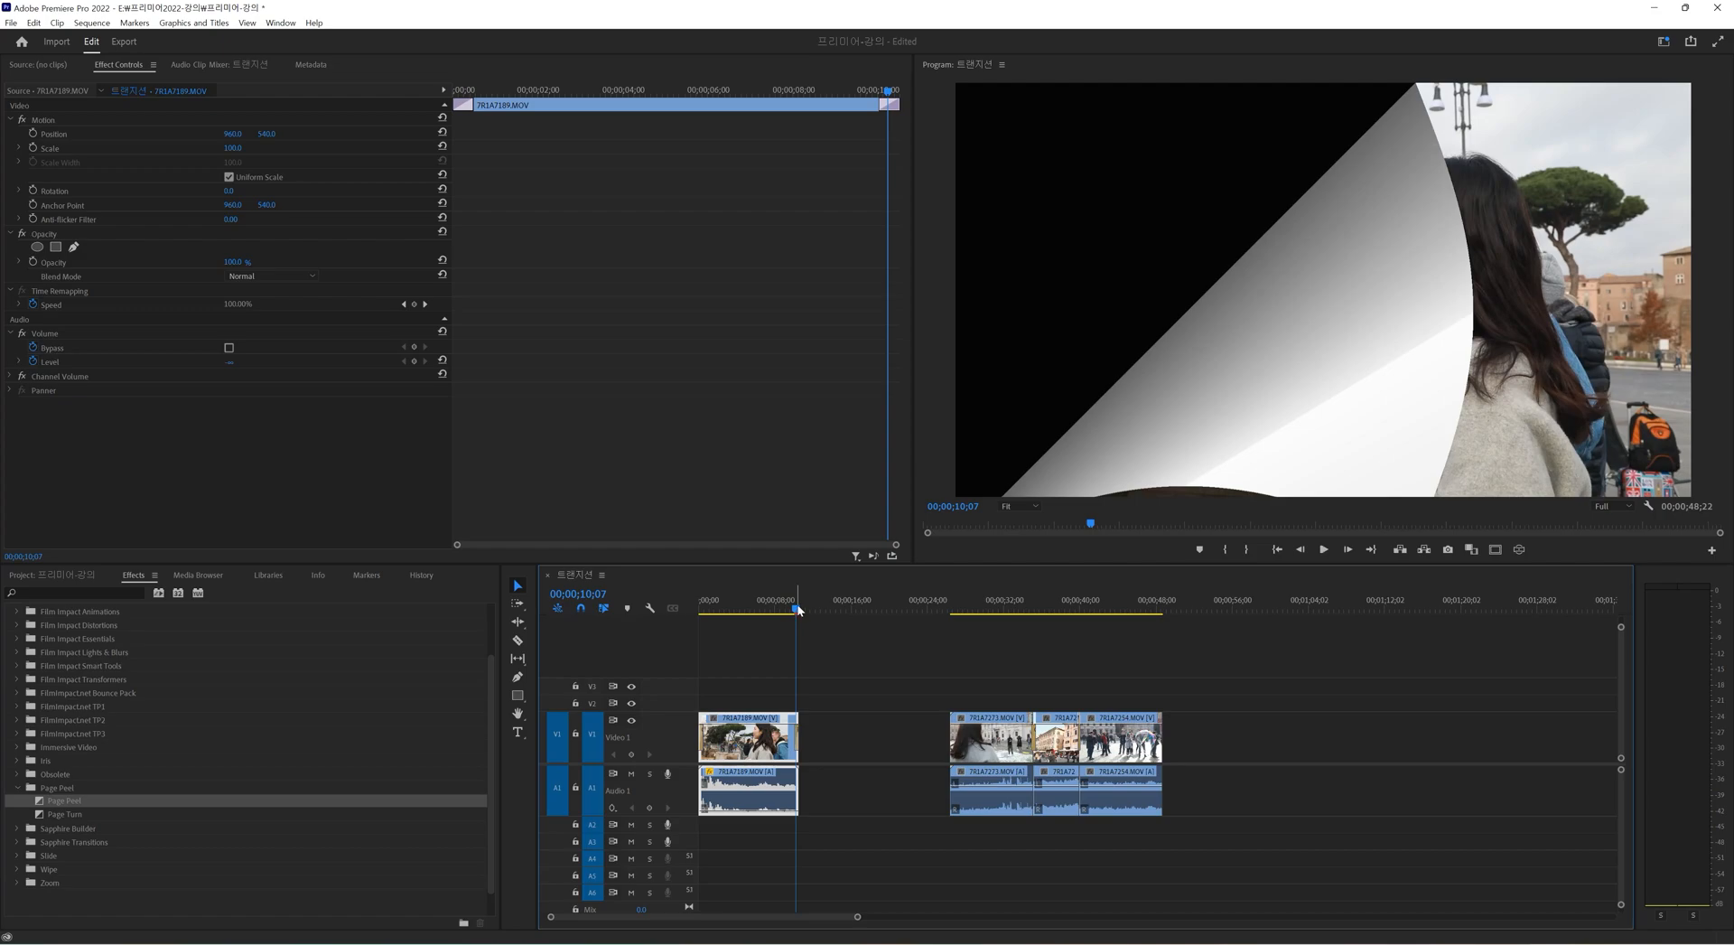
key(equal)
key(equal)
key(equal)
key(equal)
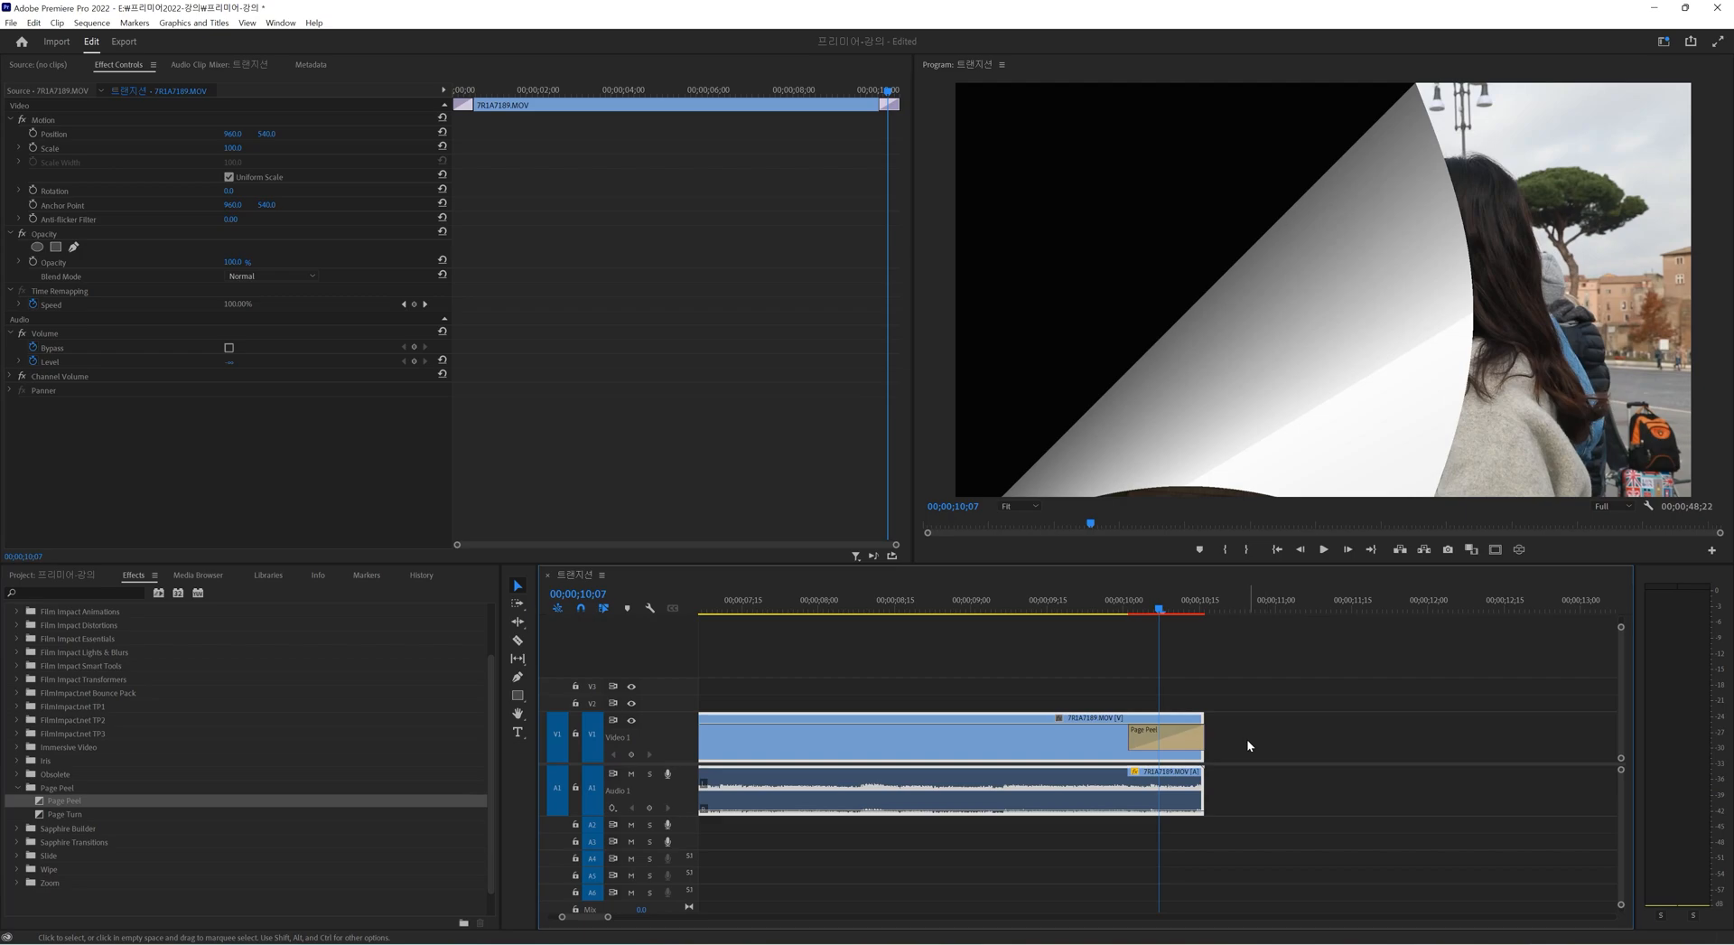
Select the Page Peel transition on the first clip, try its Reverse option, and turn on Reverse and Show Actual Sources.
click(1165, 736)
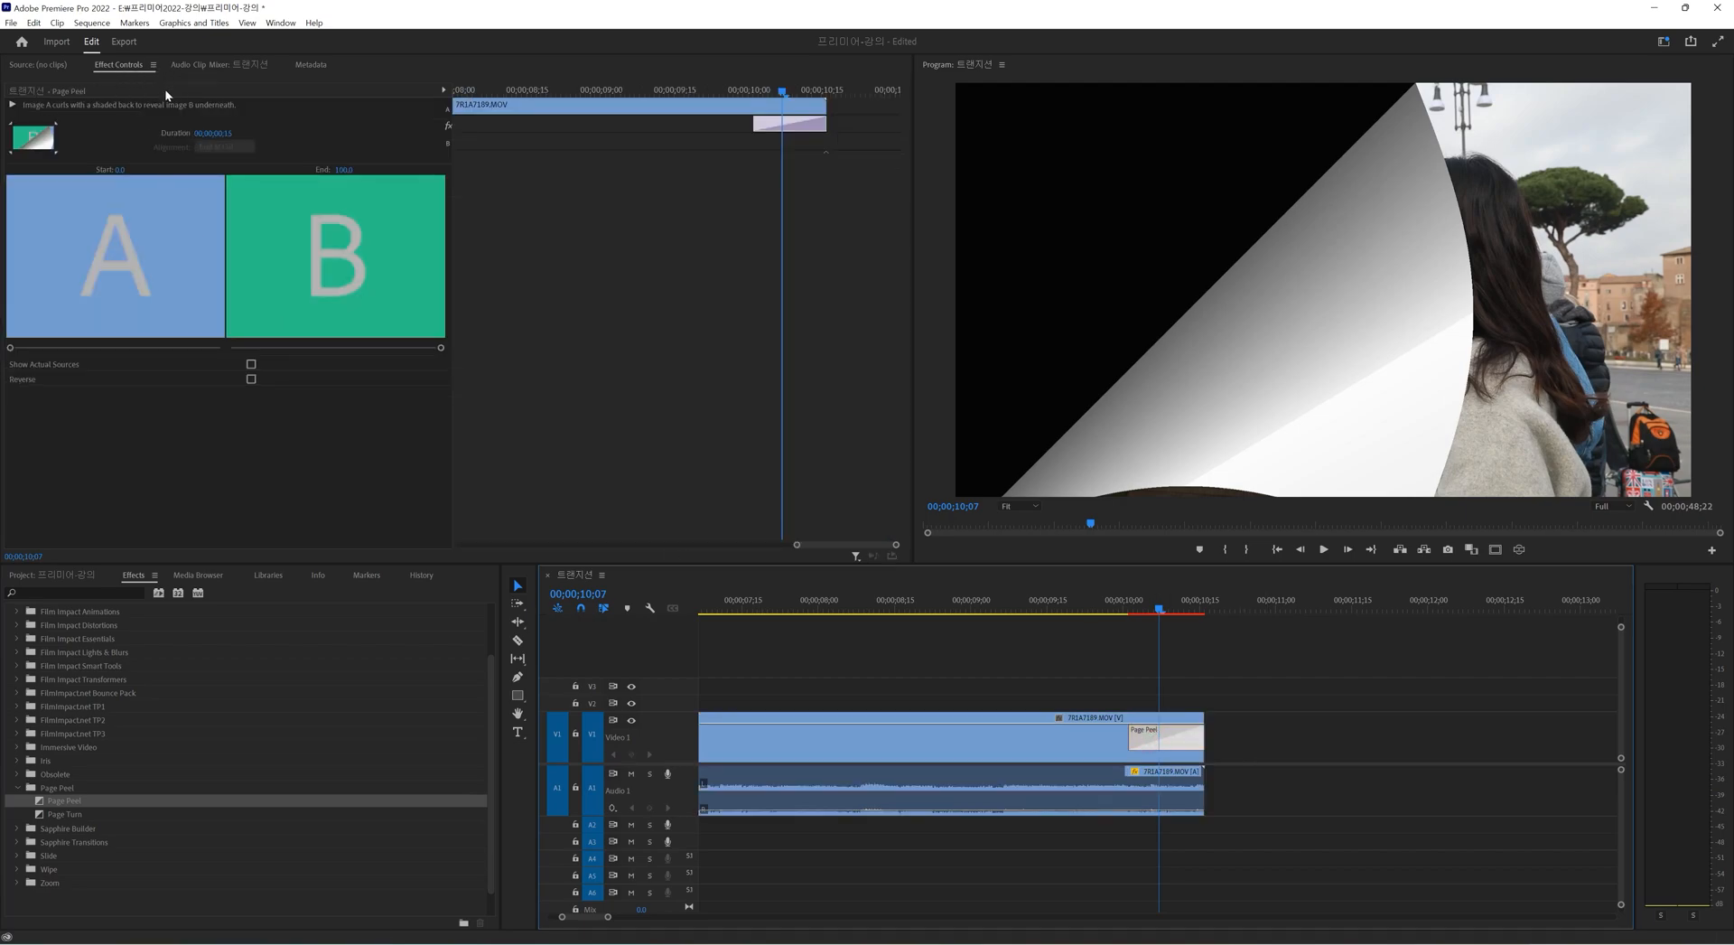
click(251, 380)
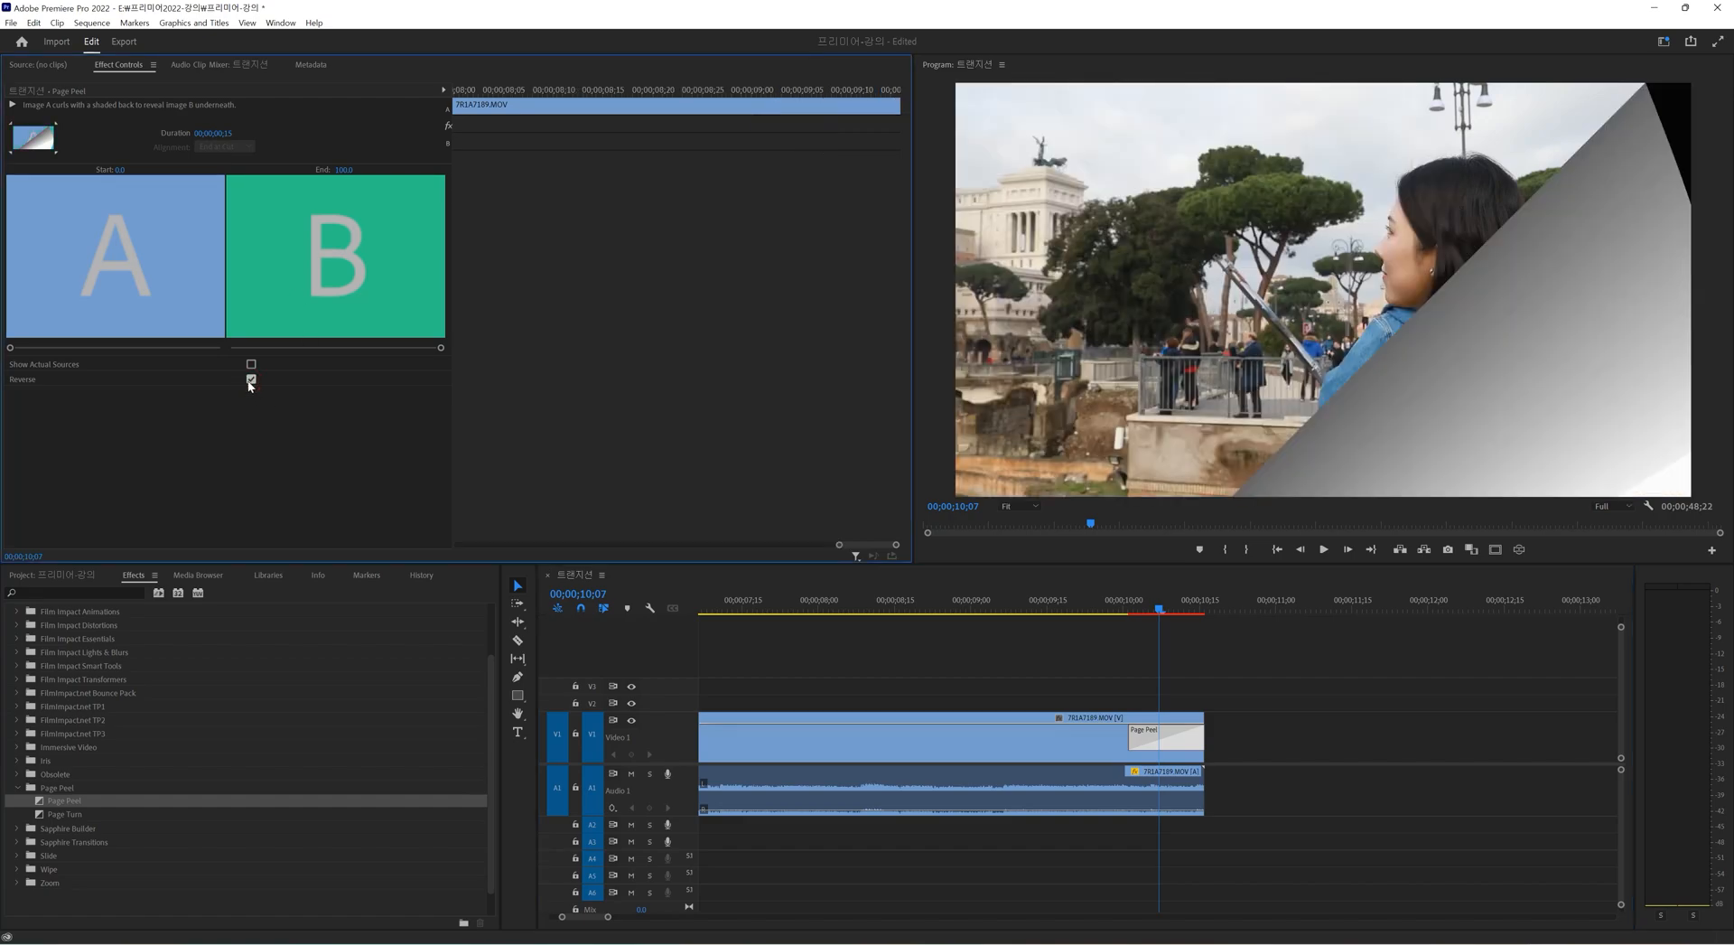
click(251, 379)
click(251, 364)
click(251, 364)
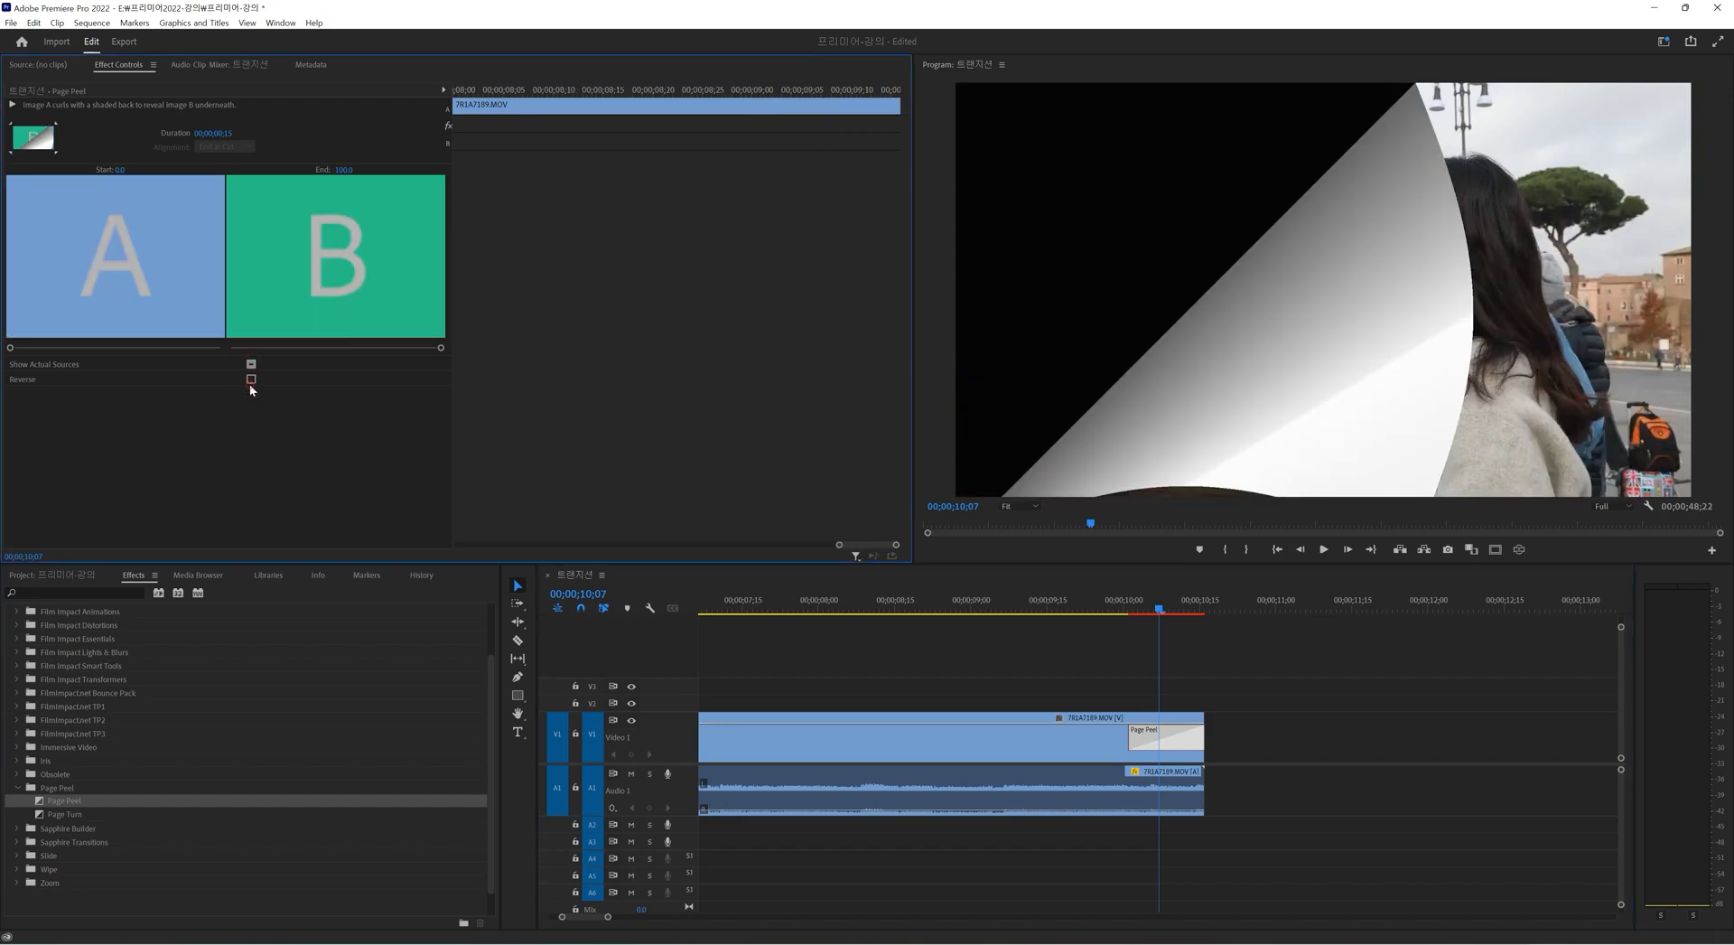
click(251, 380)
click(252, 364)
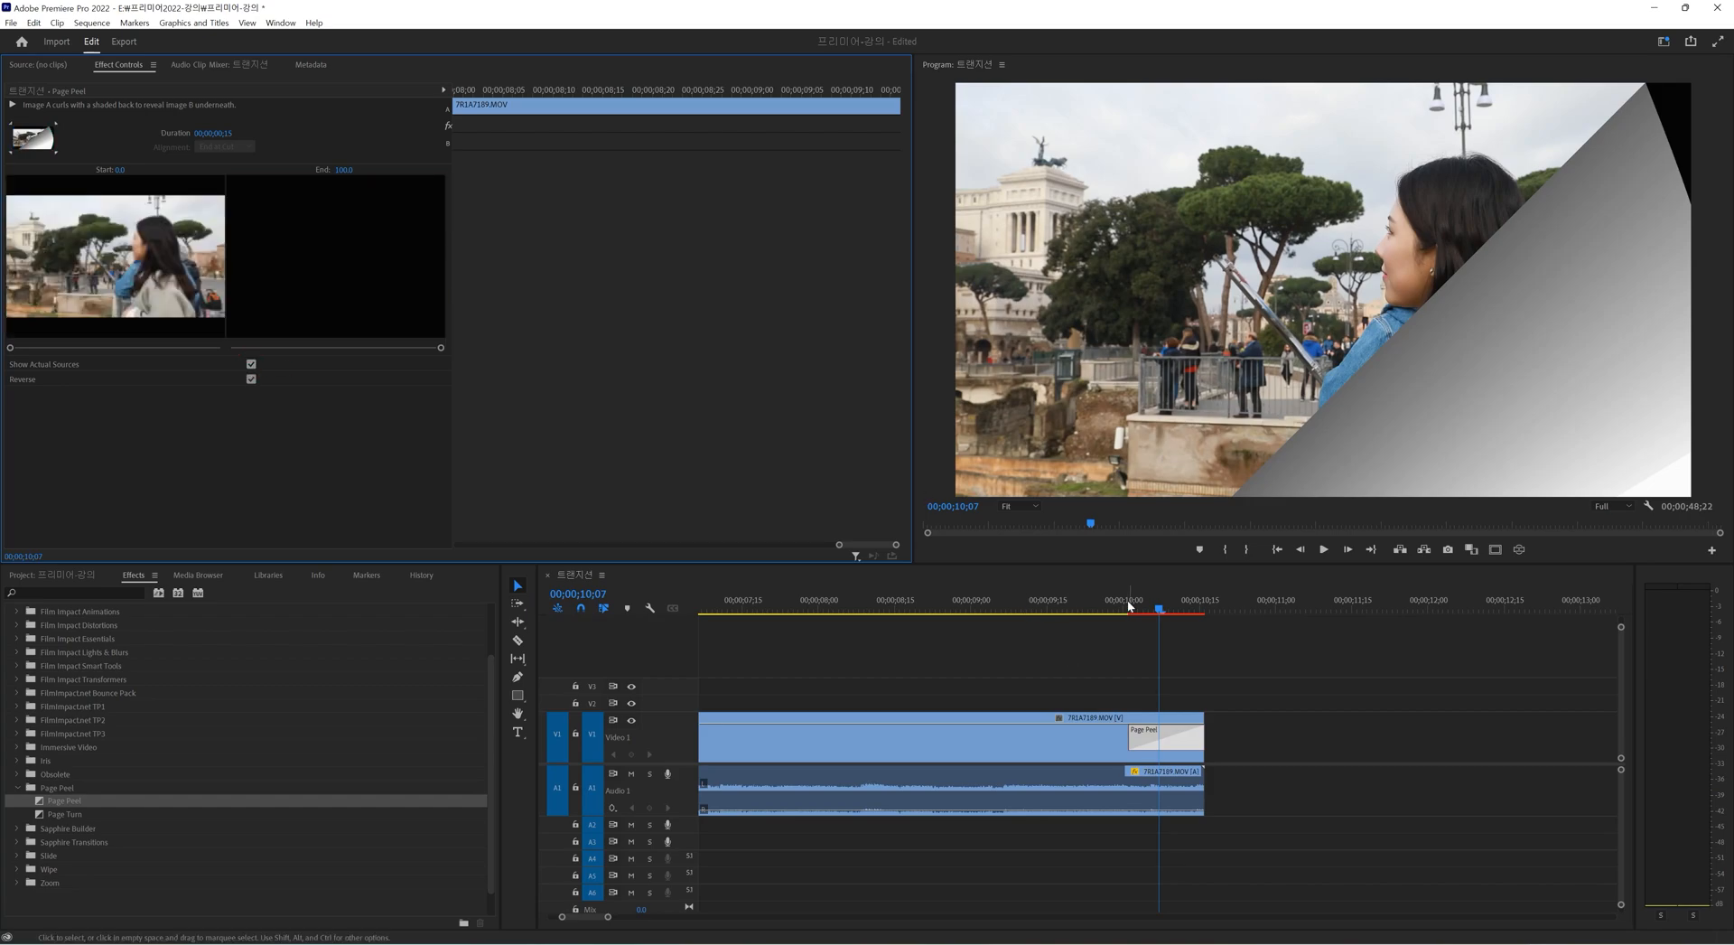
Turn off Show Actual Sources and Reverse for the Page Peel transition and scrub back through the peel.
mouse_move(1143, 597)
mouse_down()
mouse_move(1219, 589)
mouse_move(1120, 588)
mouse_move(1165, 595)
mouse_up()
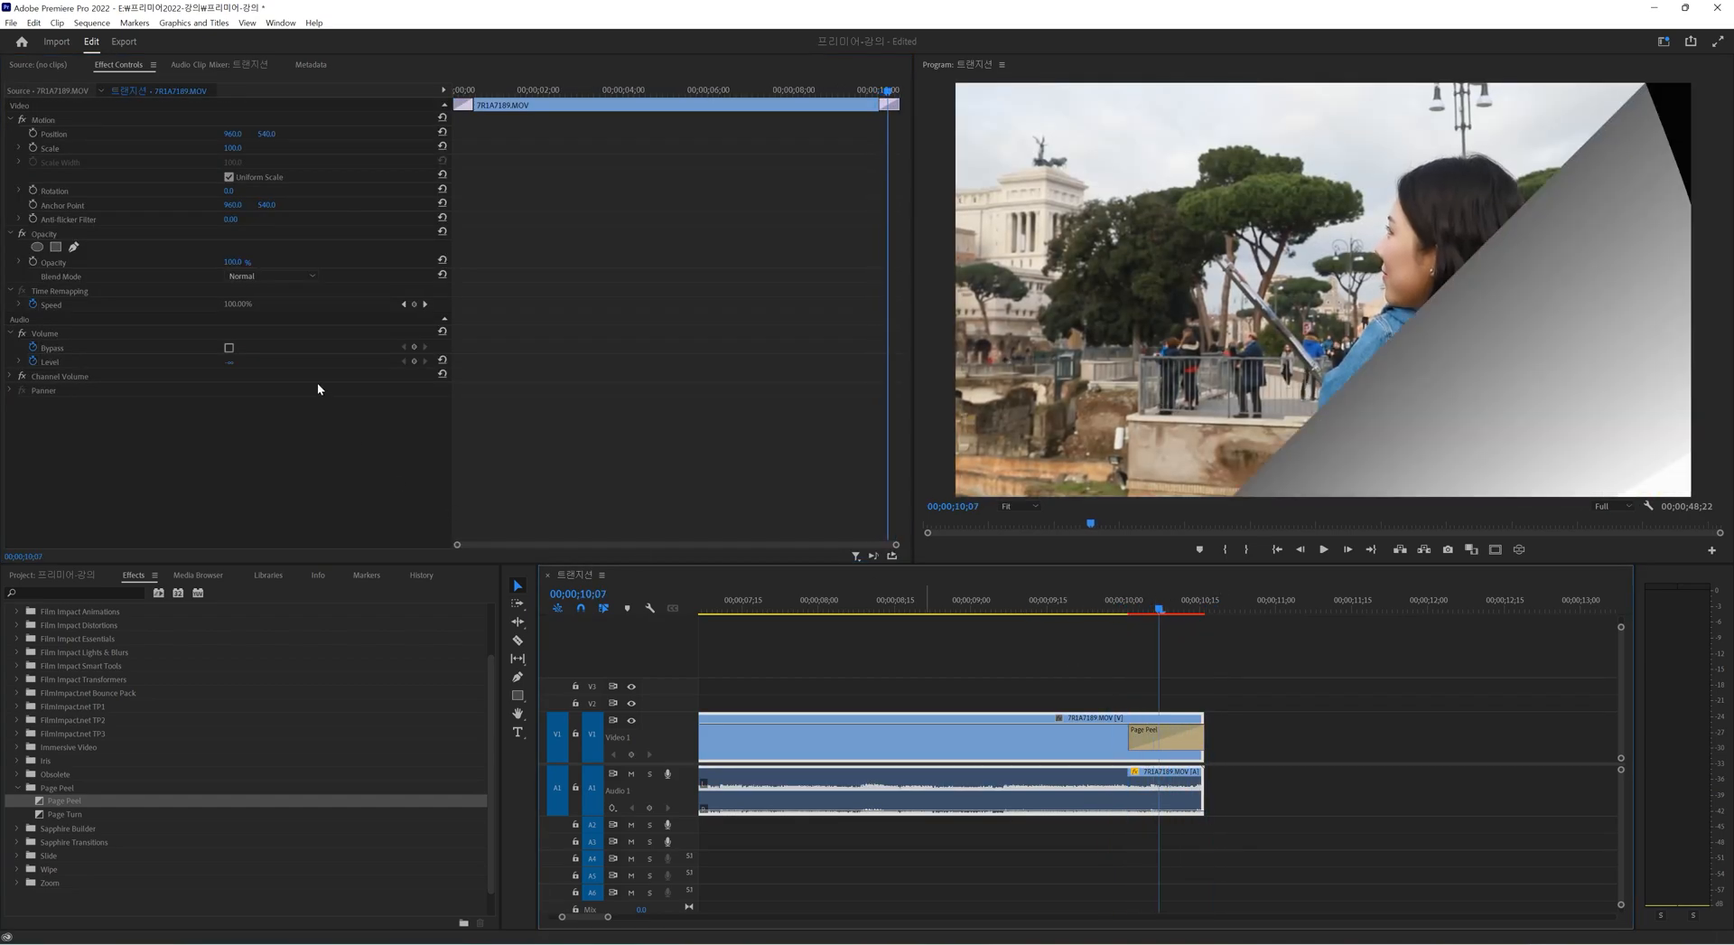
click(1166, 739)
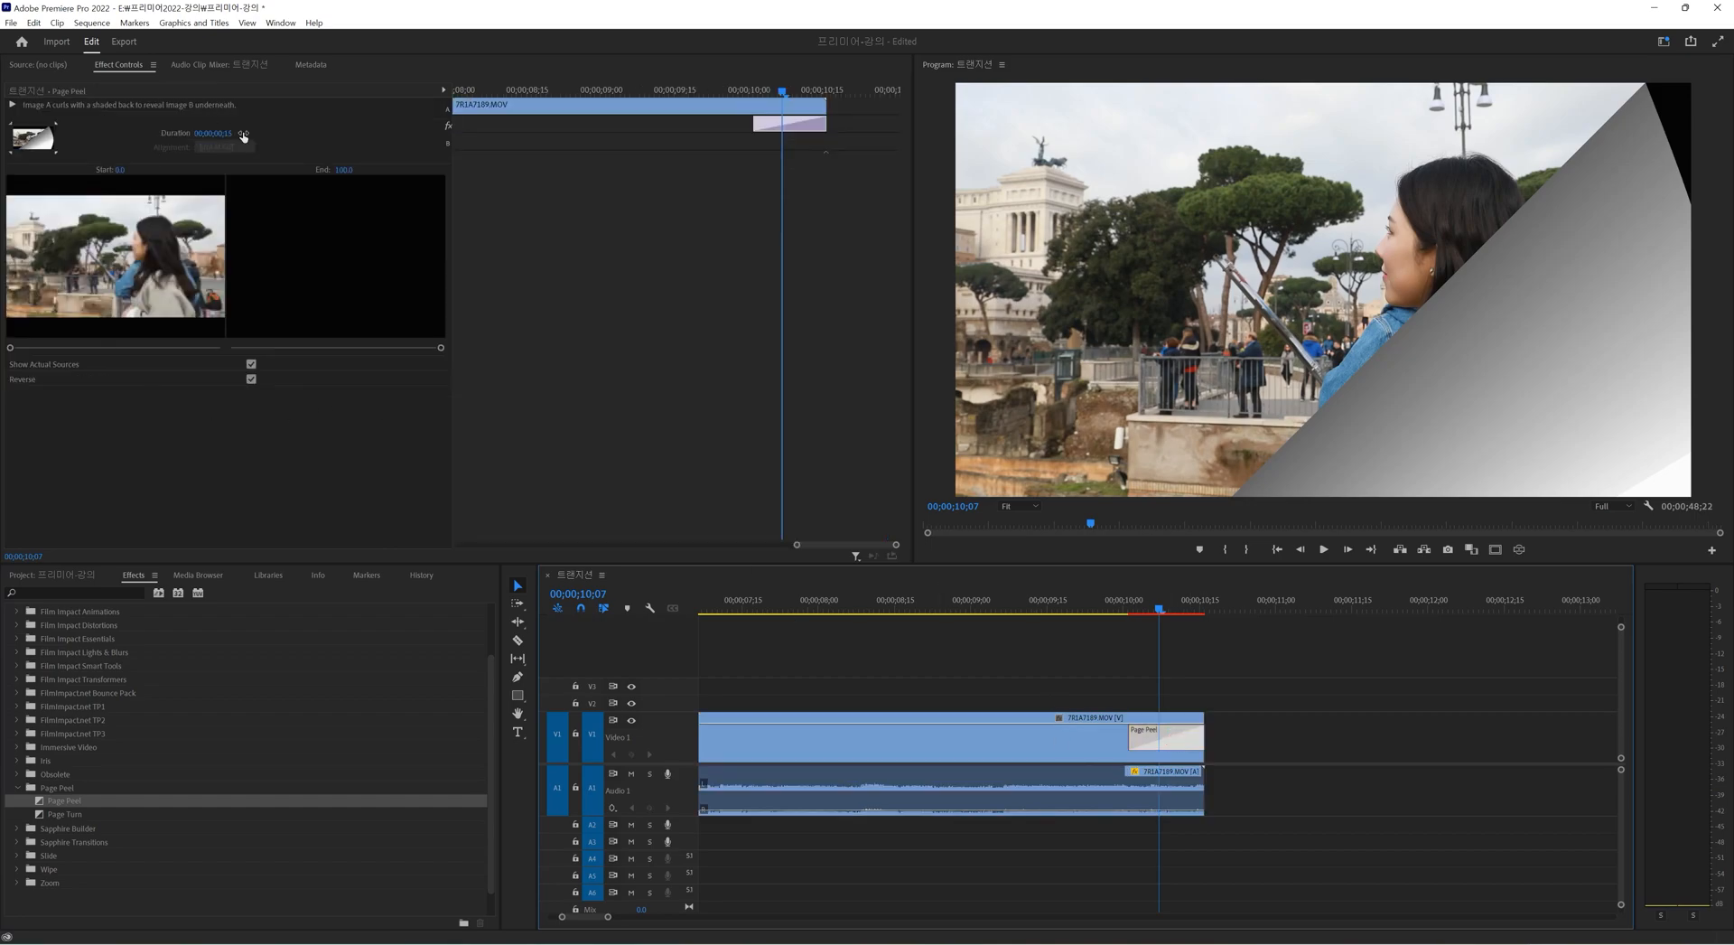
click(251, 364)
click(251, 378)
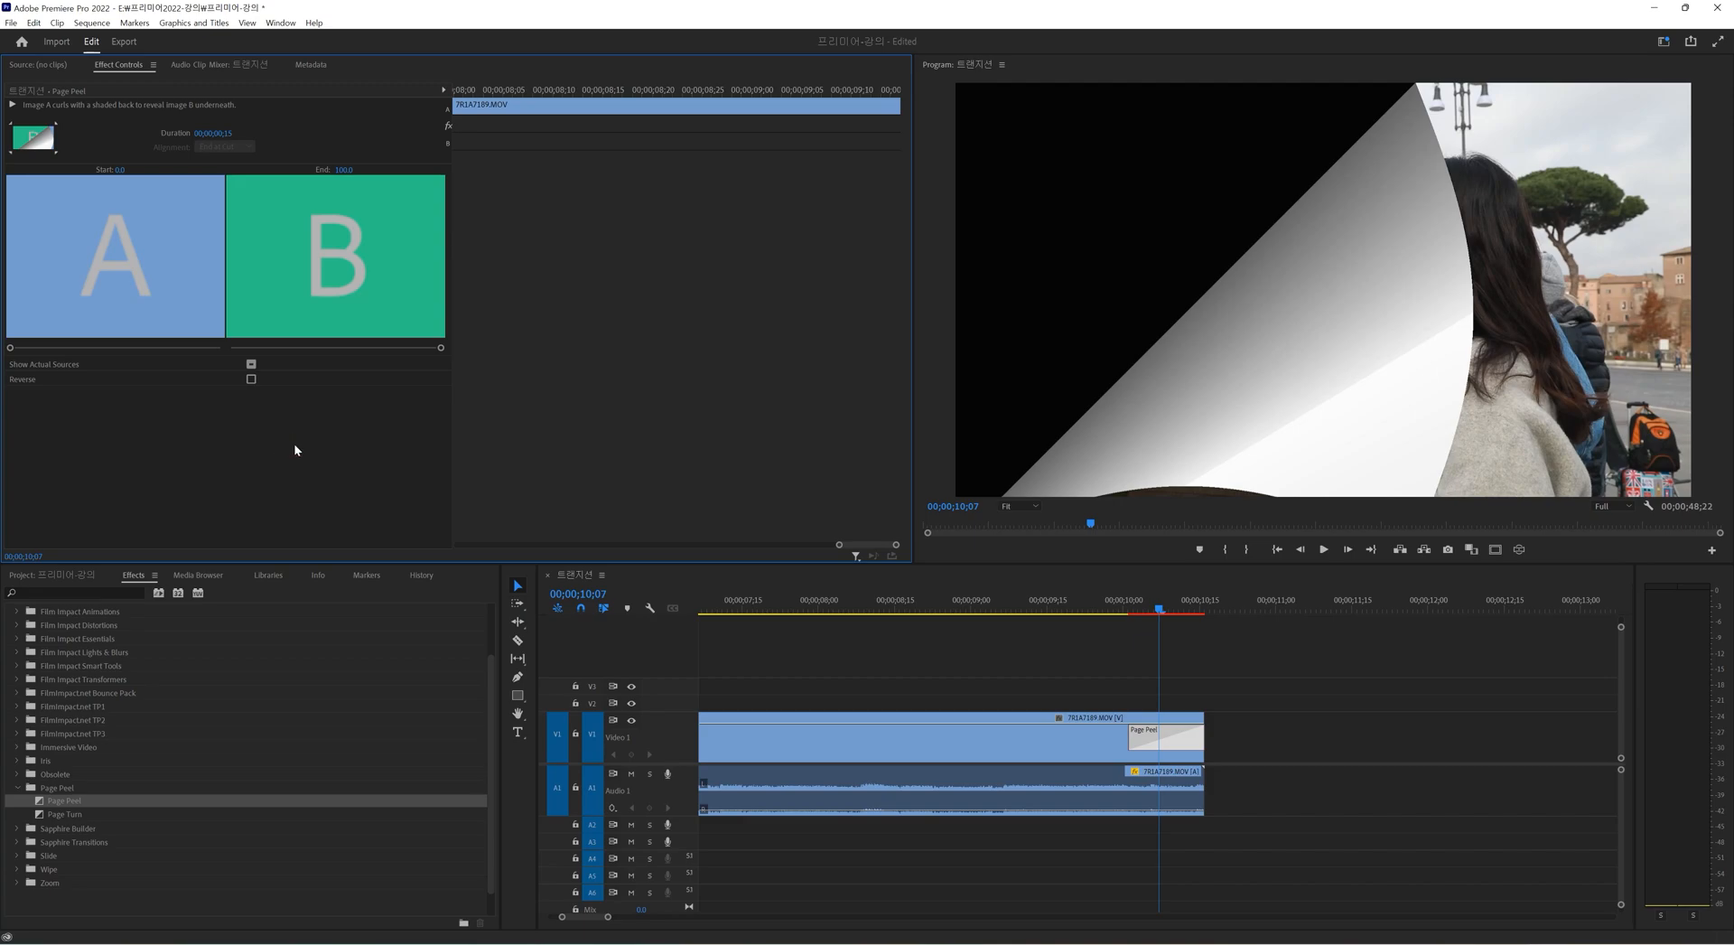
drag(1174, 600, 1138, 612)
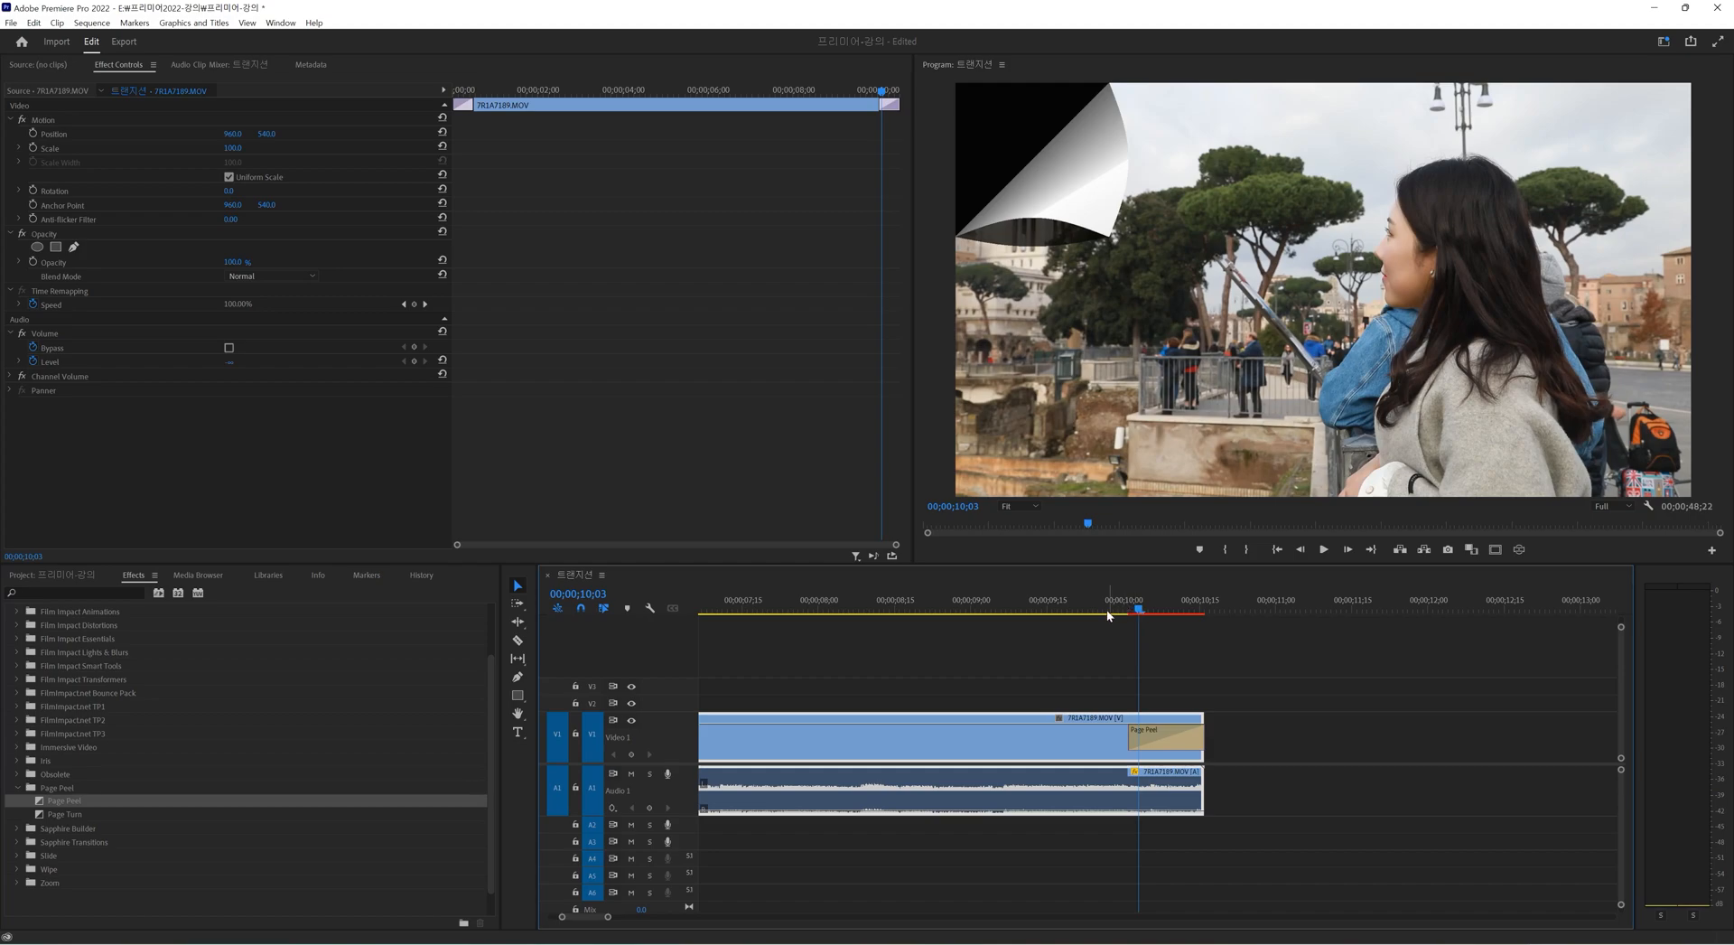
Apply the Constant Power audio crossfade to the audio cut near 35 seconds.
key(minus)
key(minus)
key(minus)
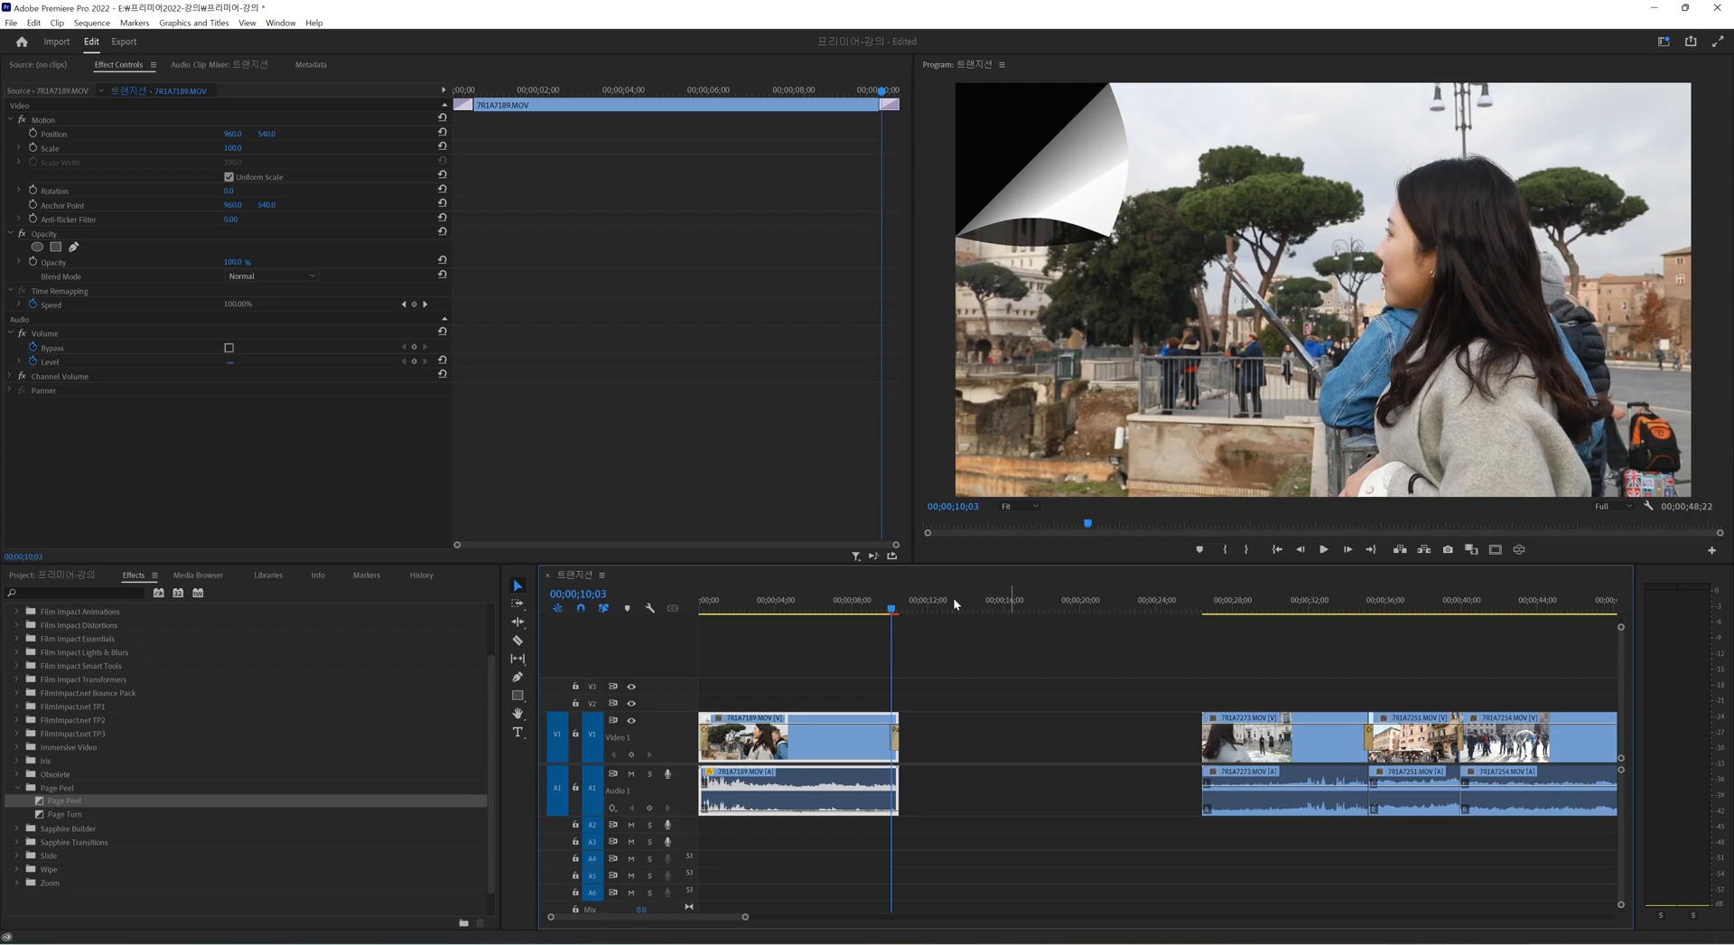
key(minus)
click(1034, 607)
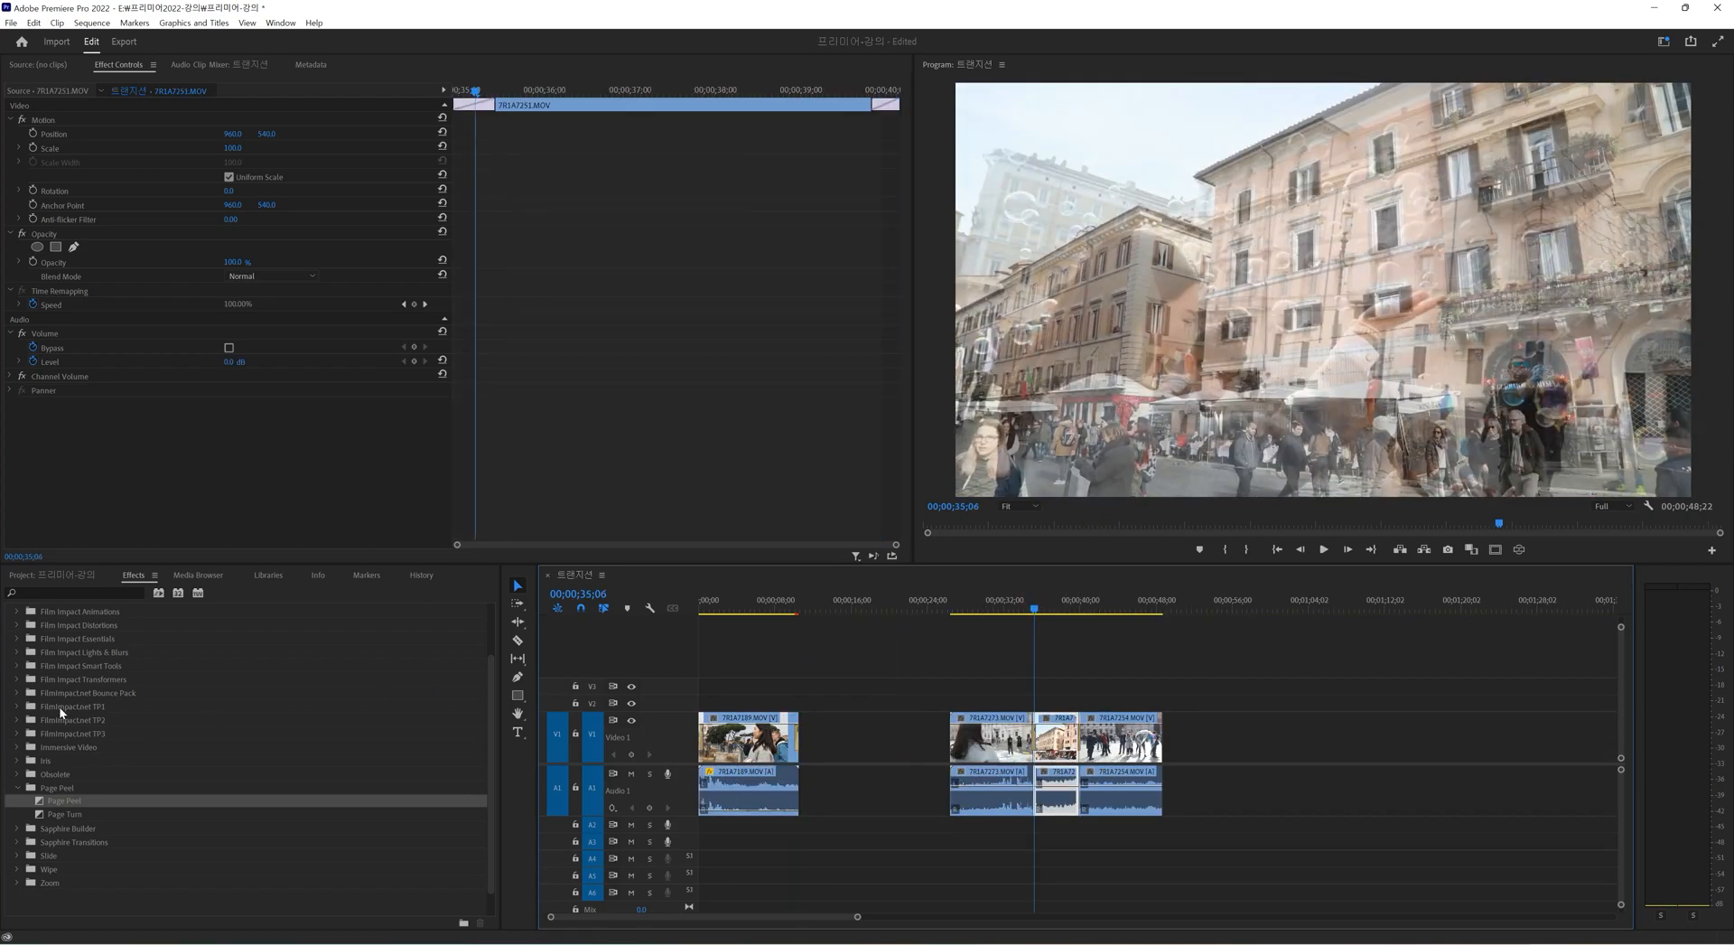
scroll(40, 706, up, 10)
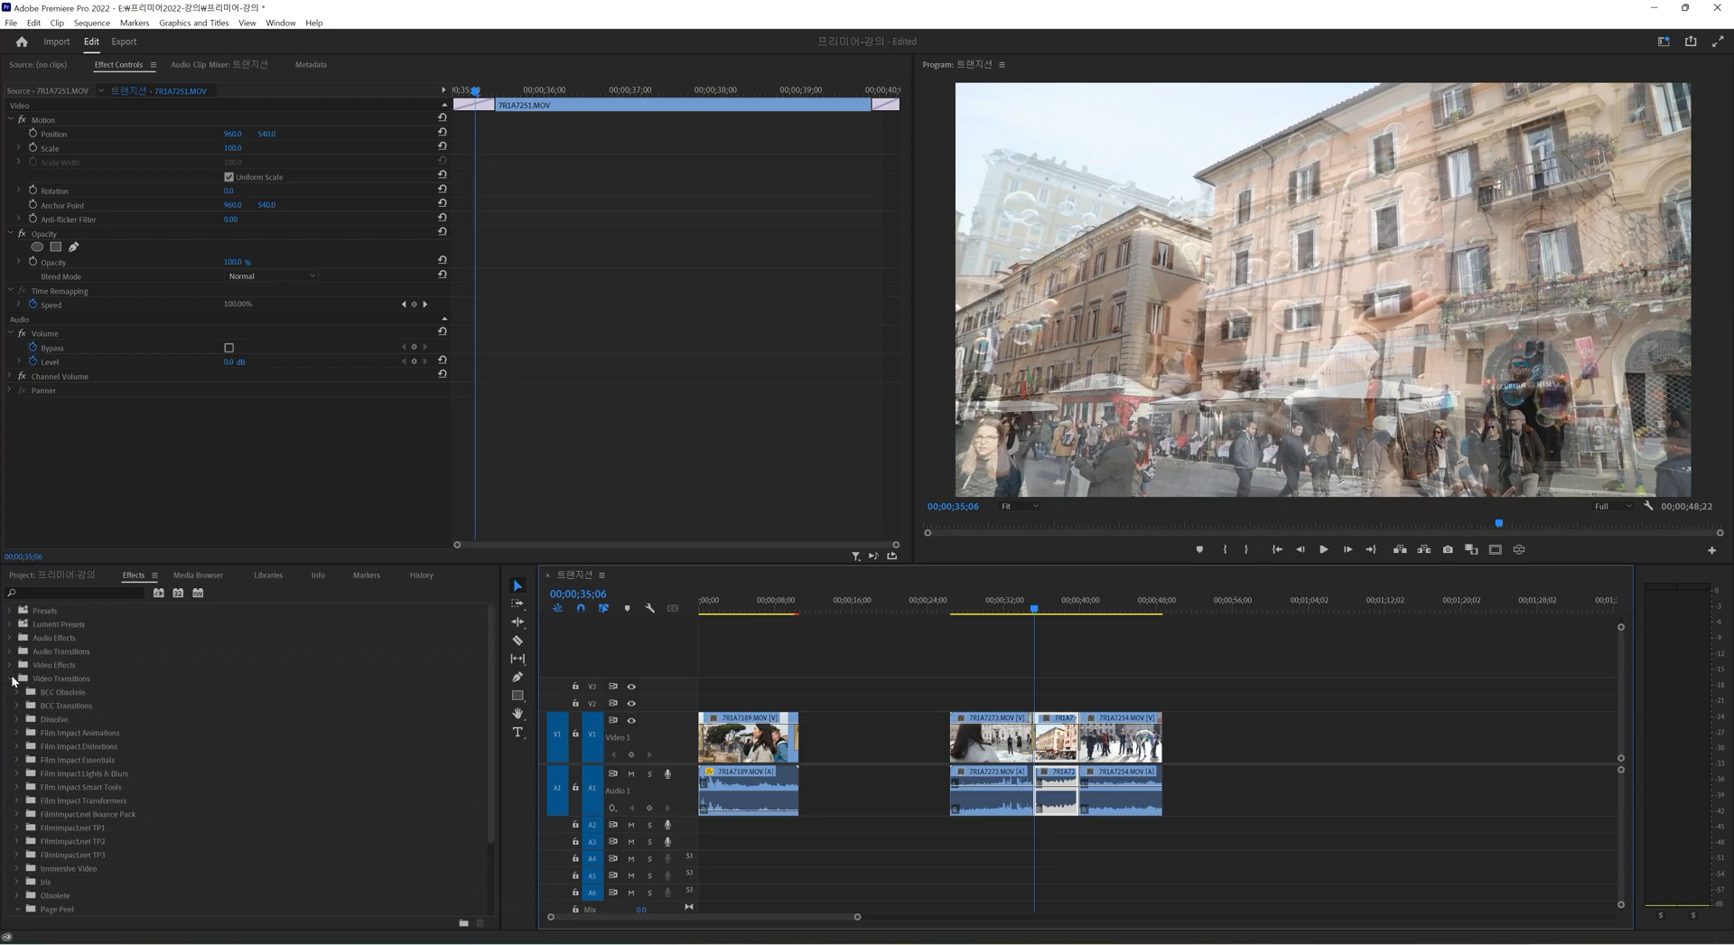
click(9, 679)
click(17, 652)
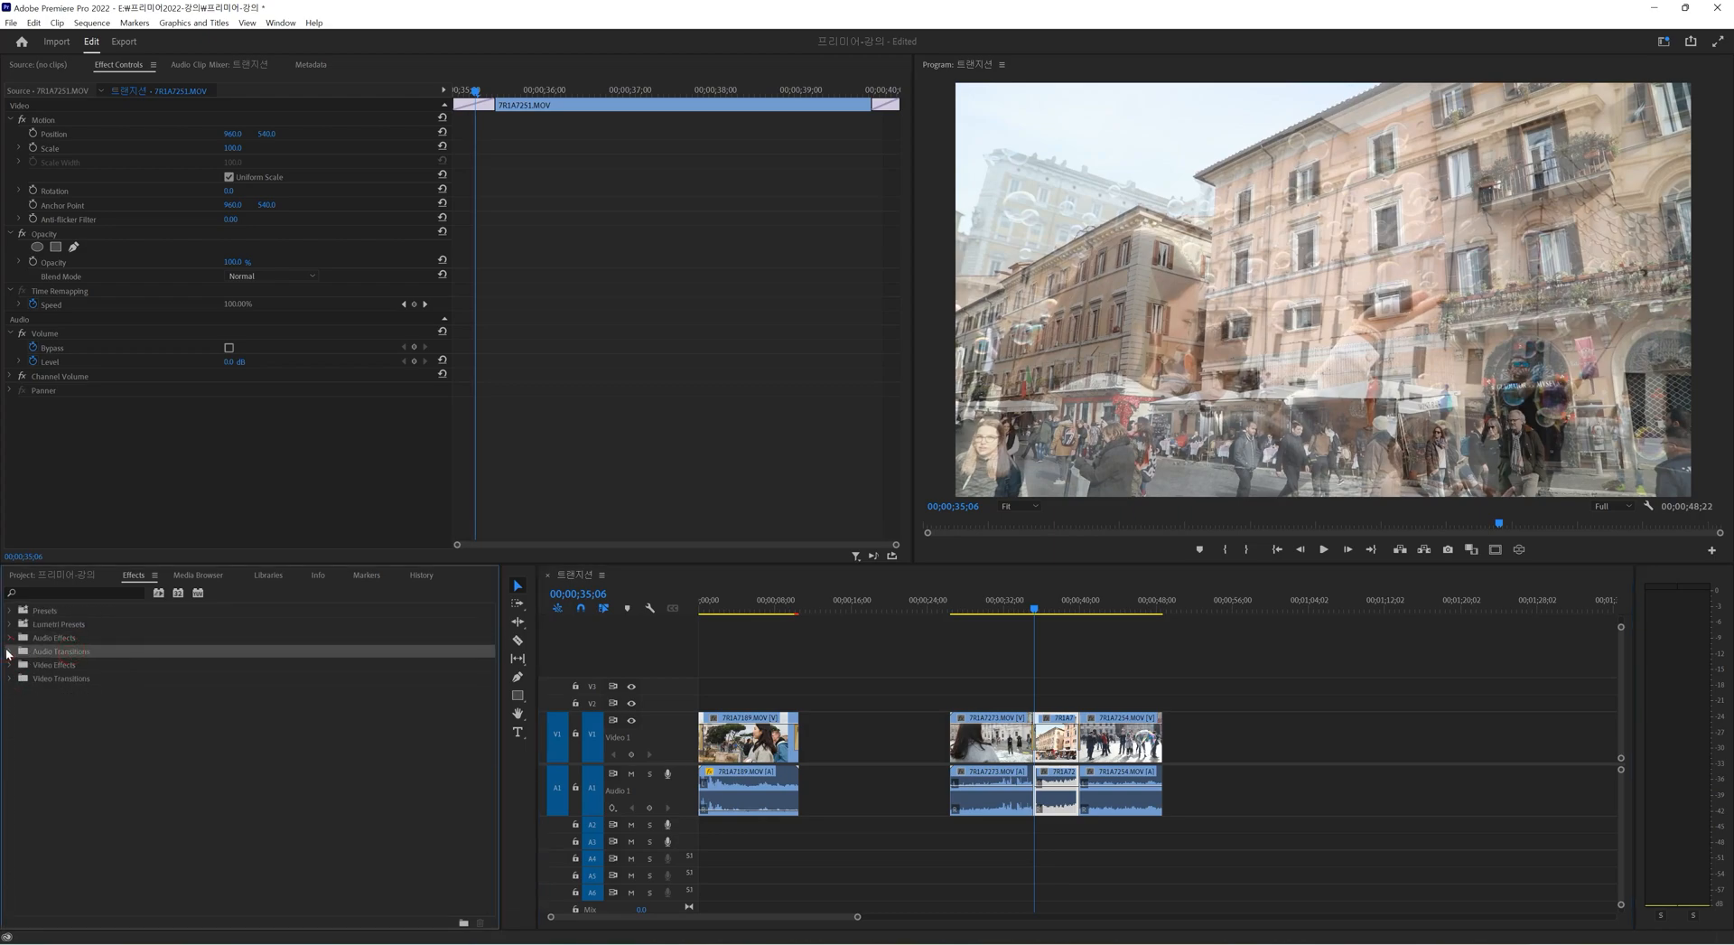
click(9, 651)
click(17, 665)
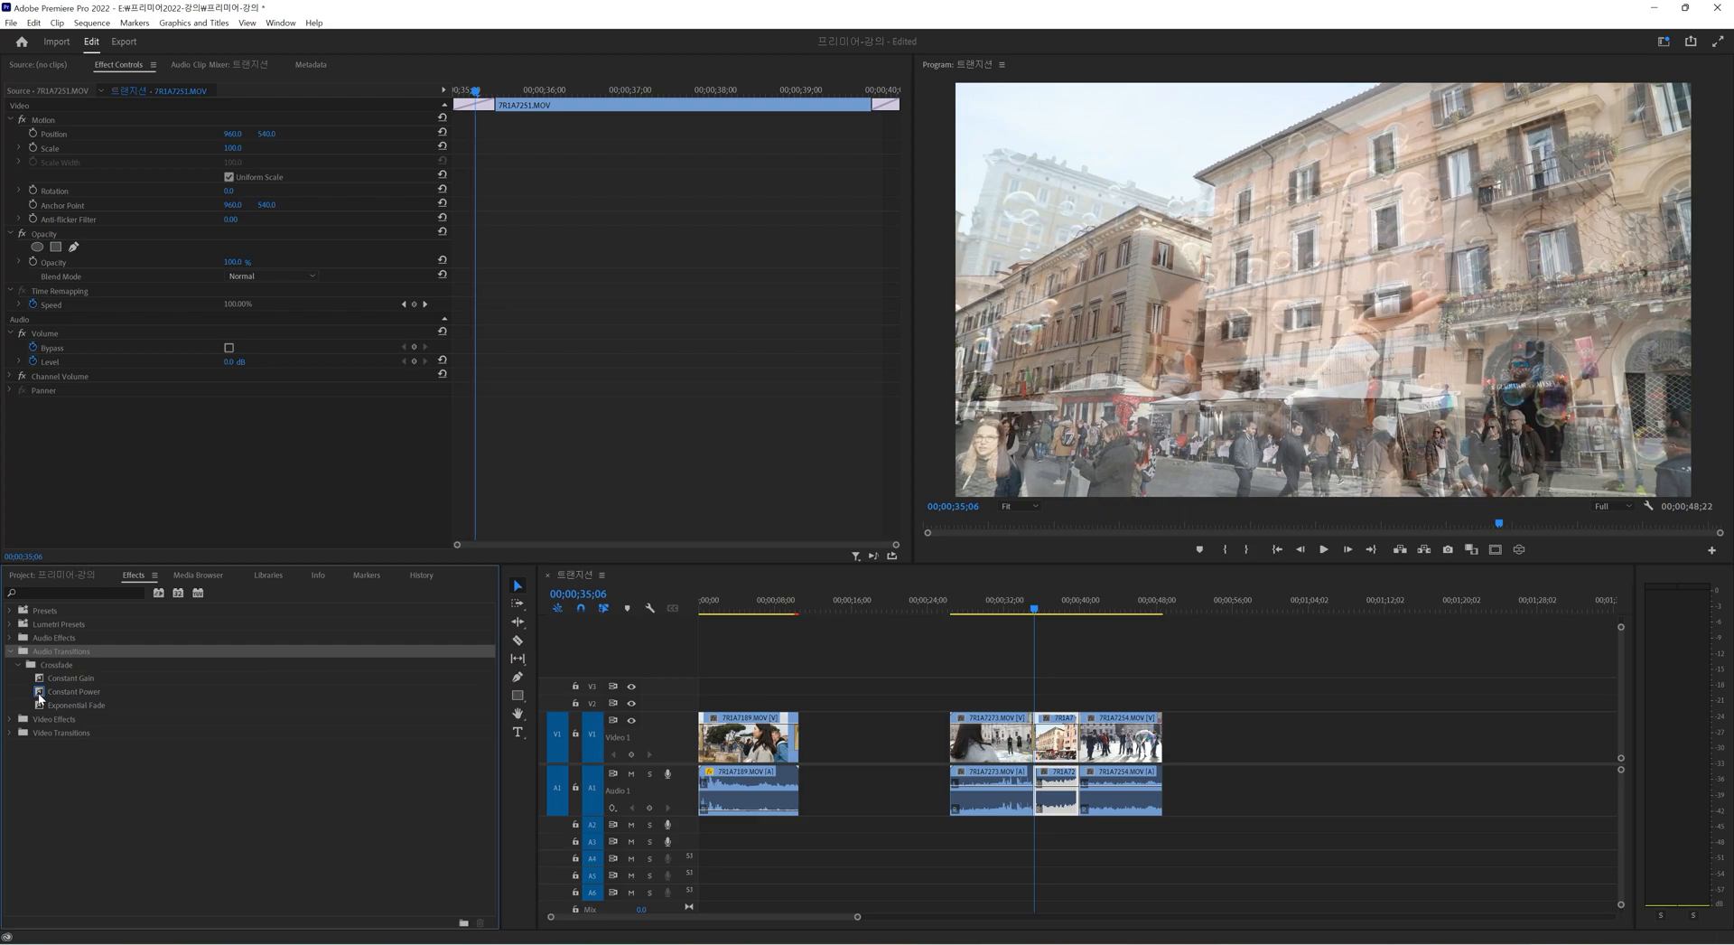
drag(39, 696, 1036, 807)
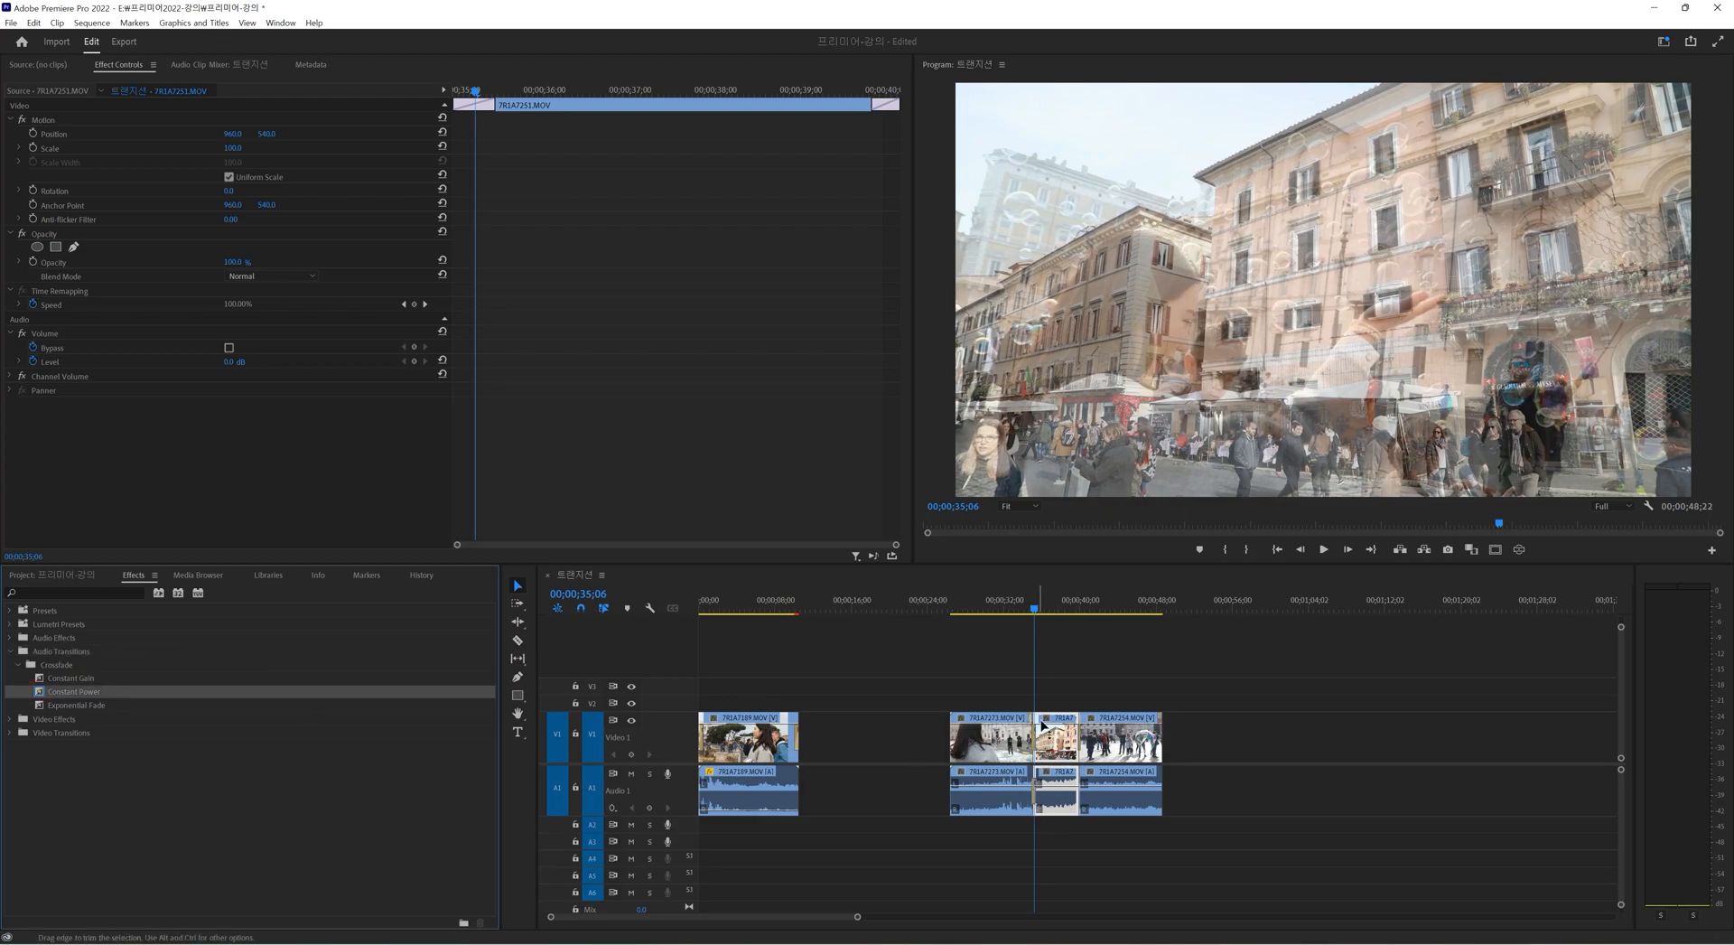
Check the Constant Power crossfade near 35 seconds up close by scrubbing the playhead across it.
key(=)
key(=)
key(=)
key(=)
drag(1073, 611, 1122, 625)
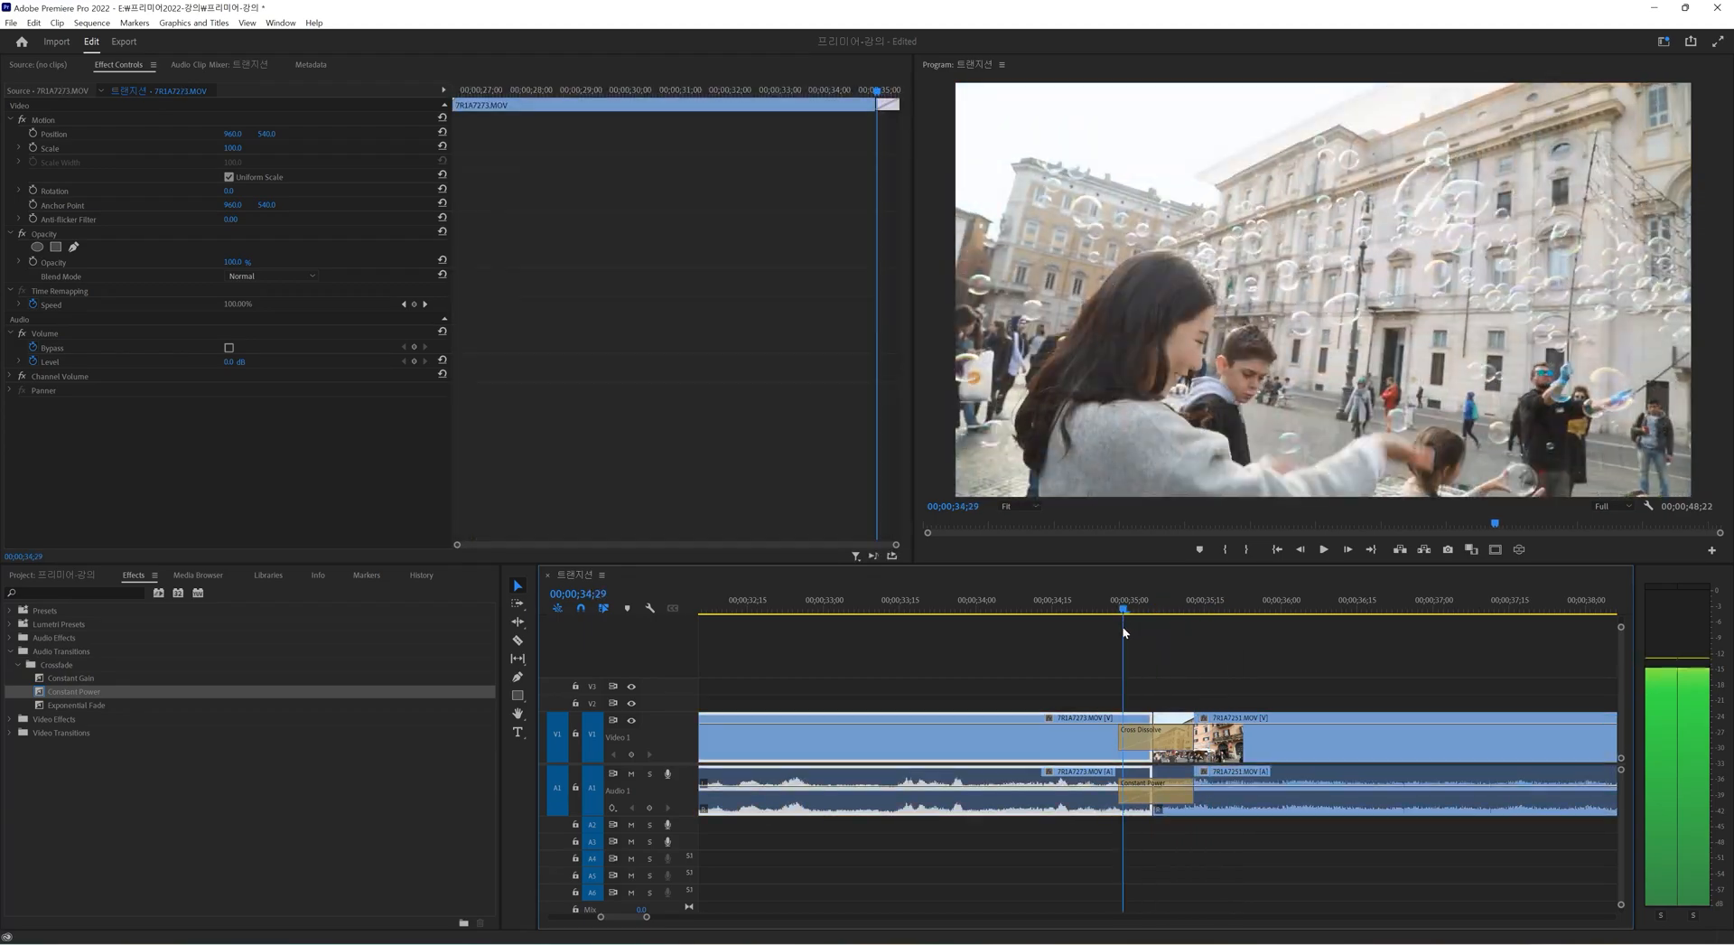
Apply the default audio transition at the start of the clip near 26 seconds and at the audio cut near 40 seconds.
key(minus)
key(minus)
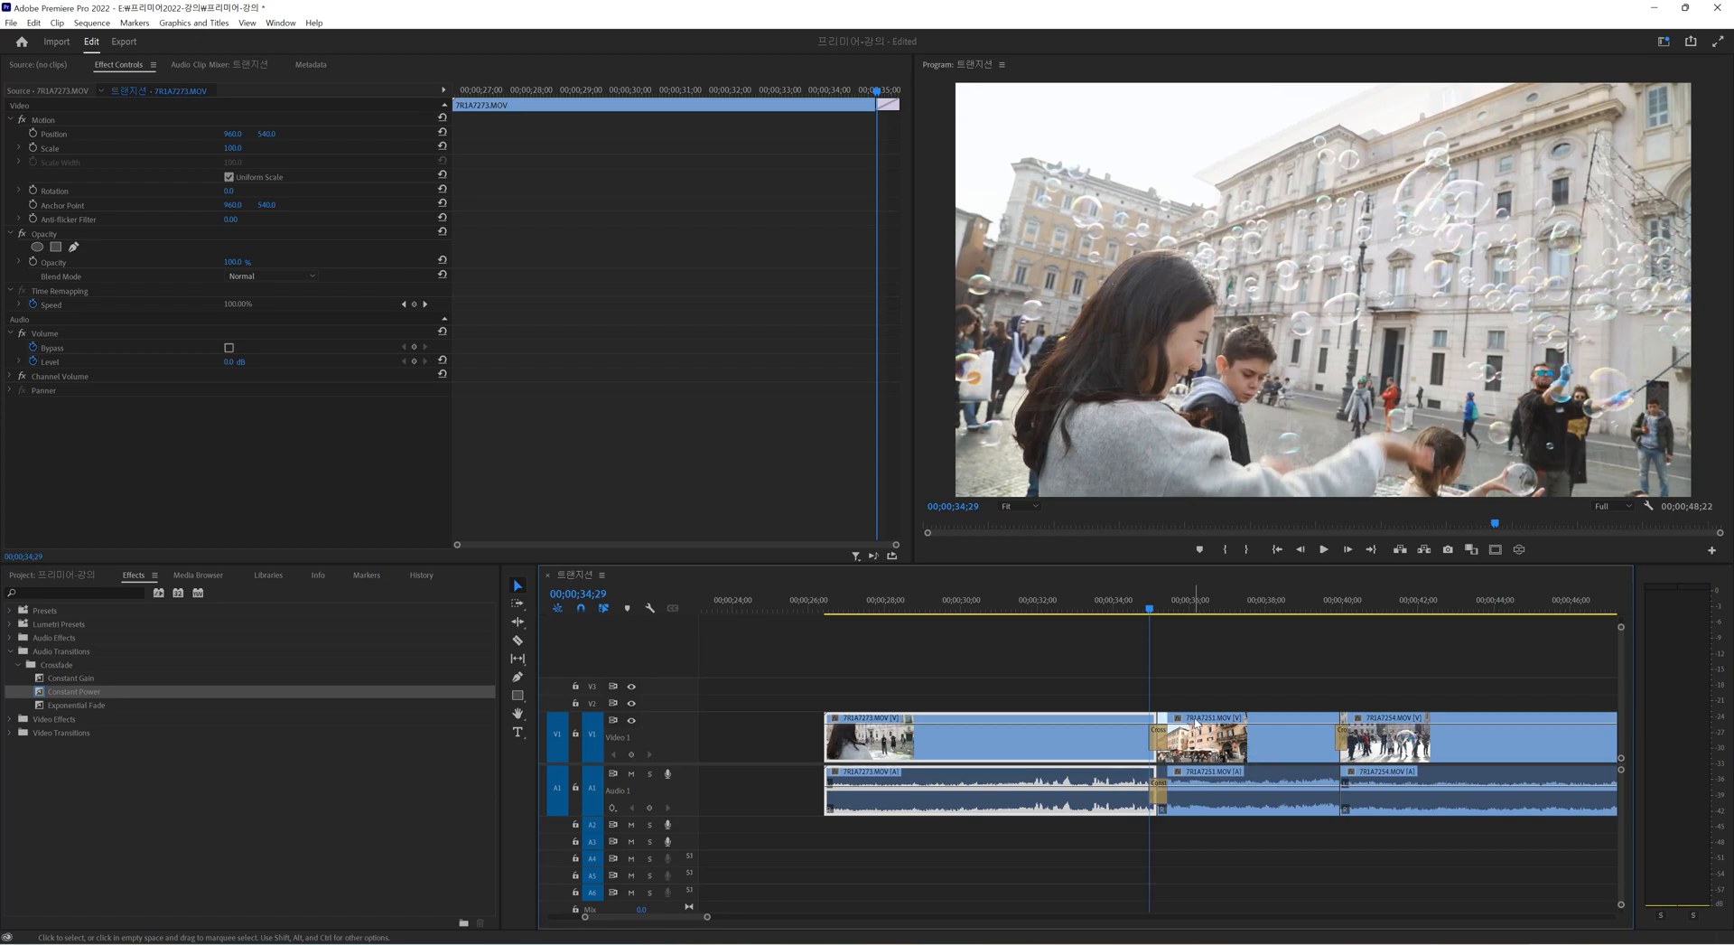
click(831, 607)
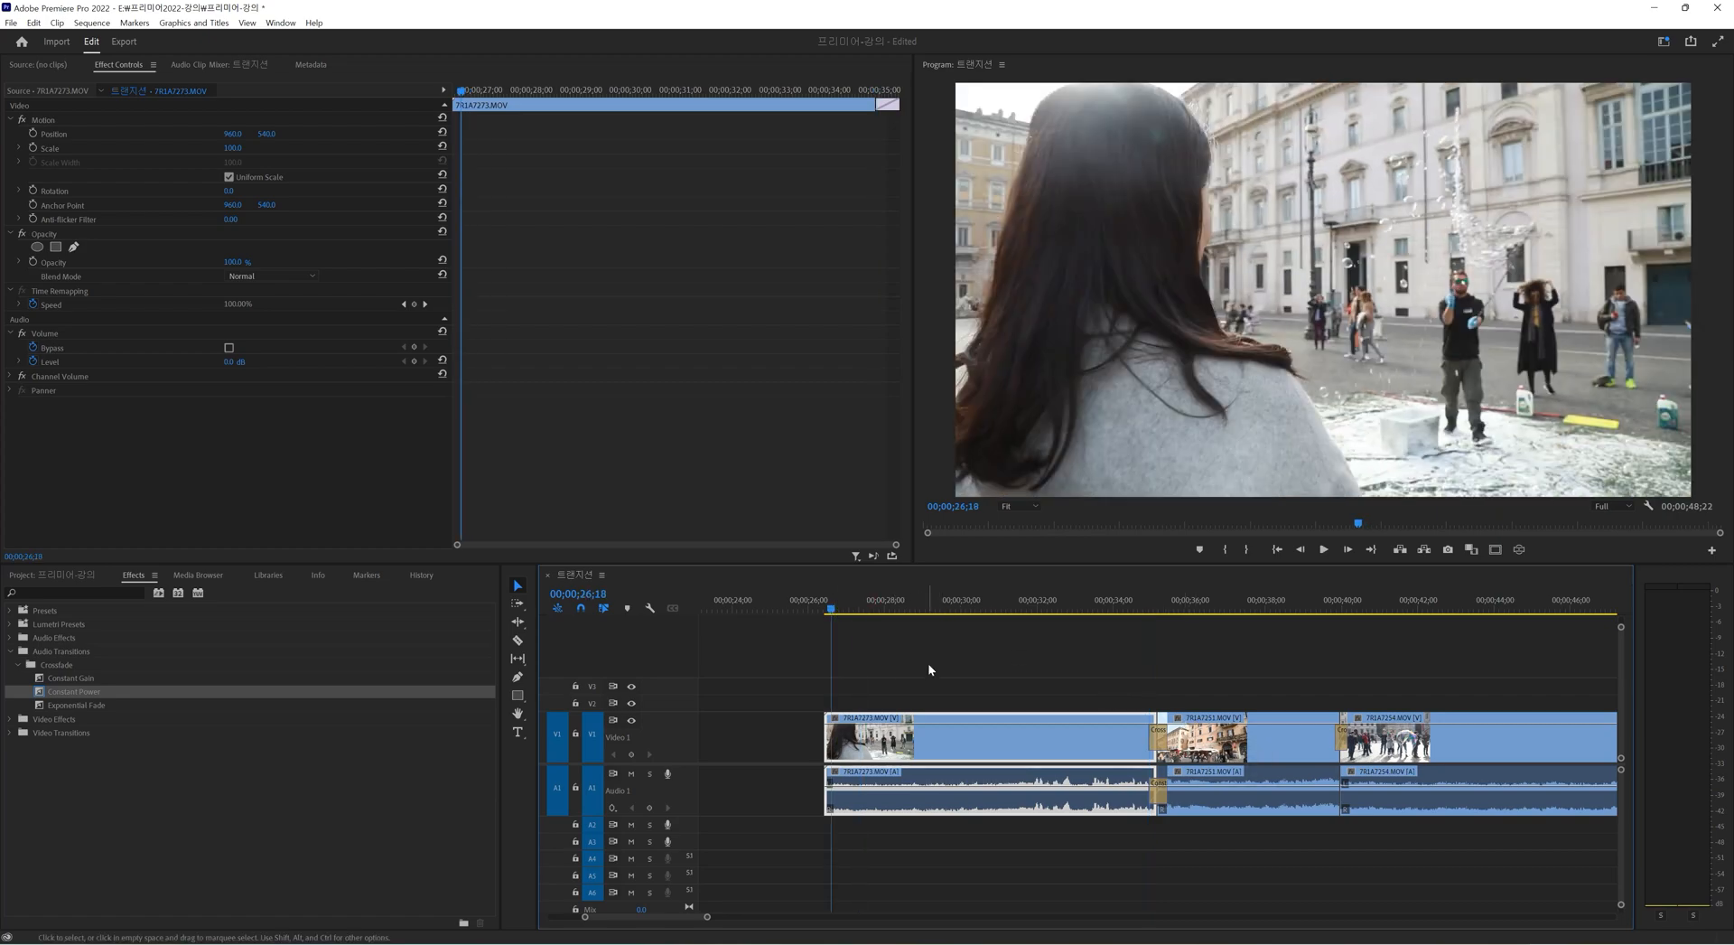
click(929, 665)
drag(830, 610, 828, 606)
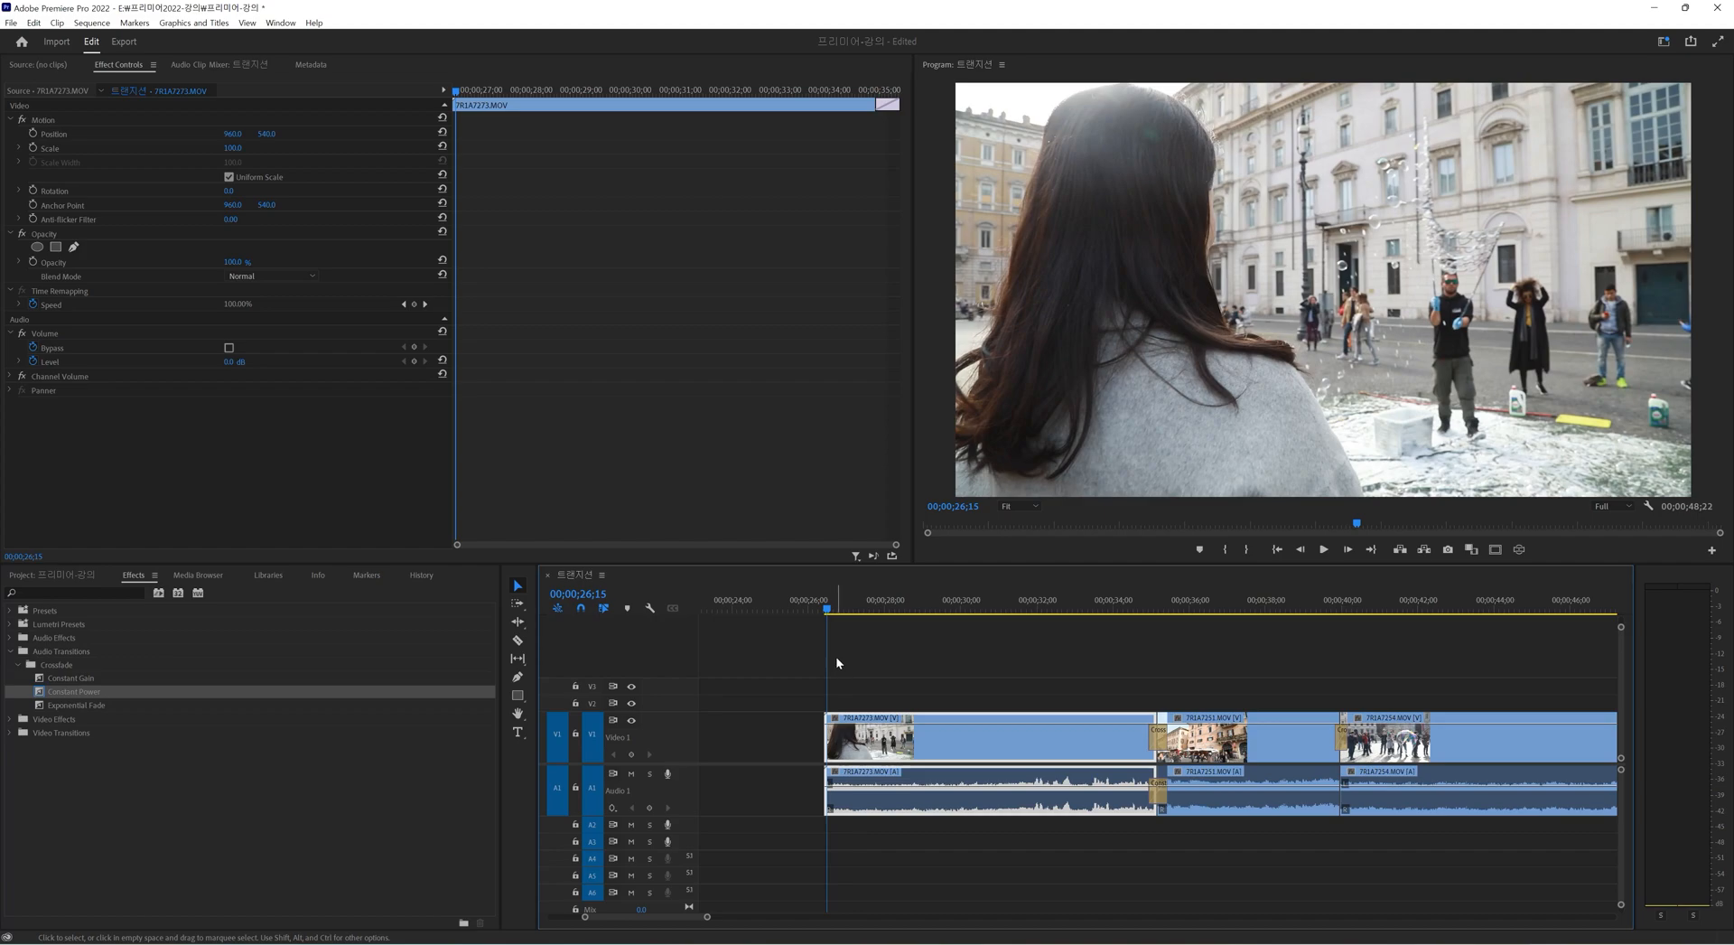
key(ctrl+shift+d)
drag(1365, 617, 1341, 607)
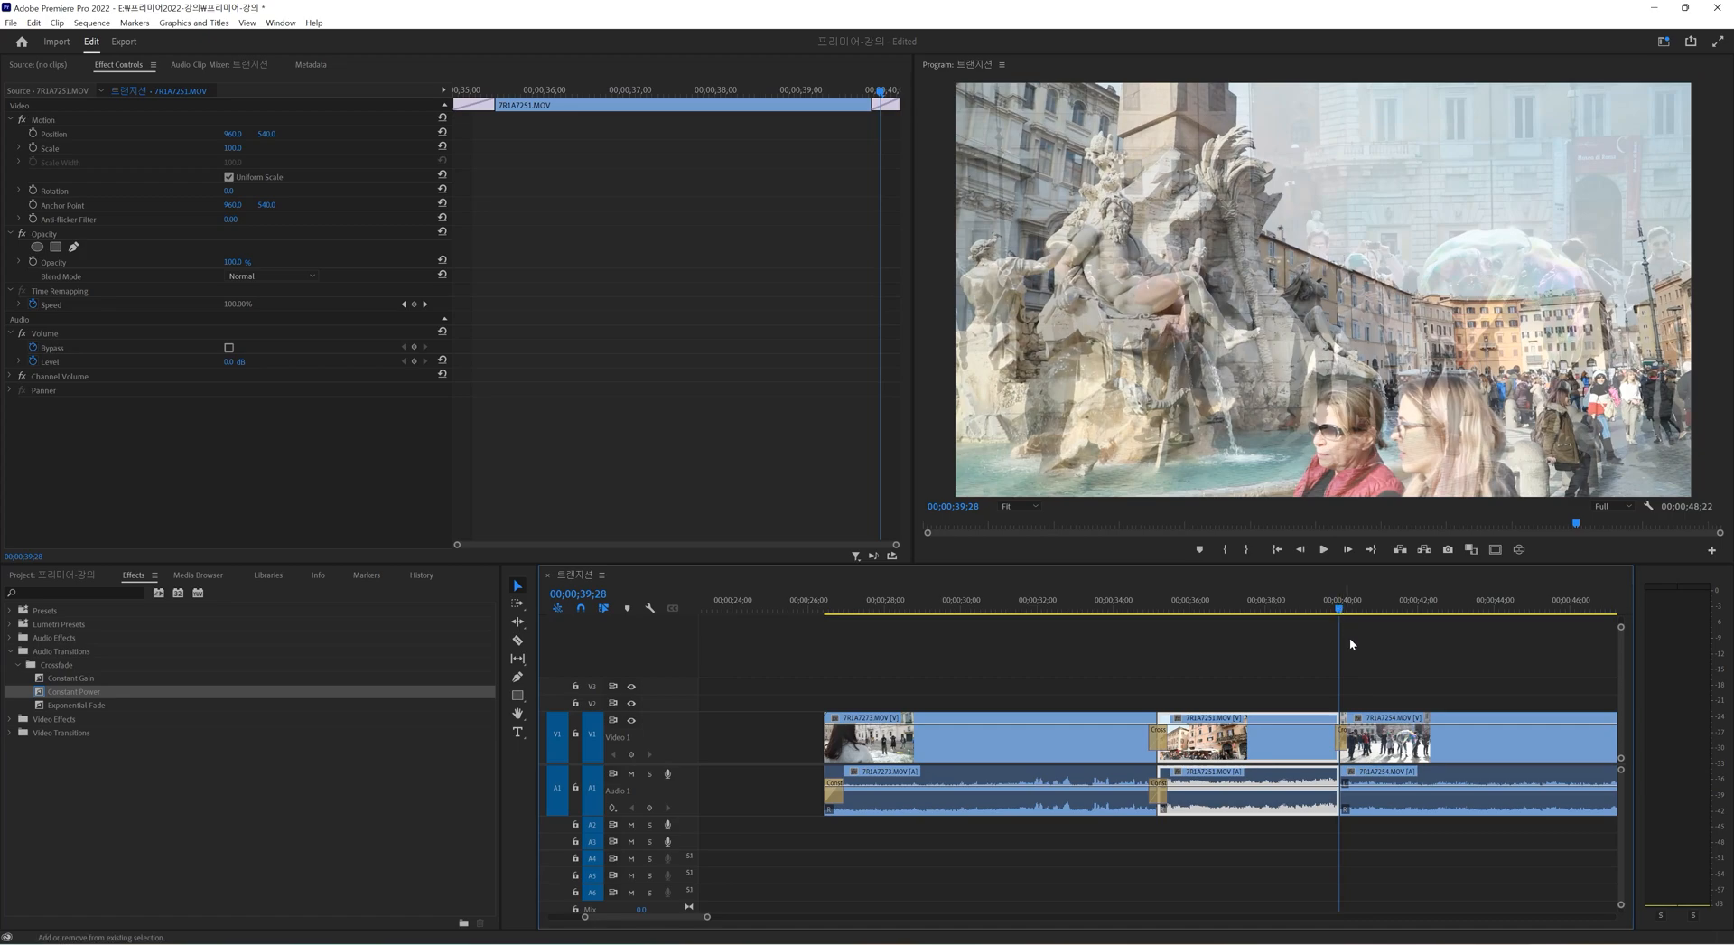
click(1364, 669)
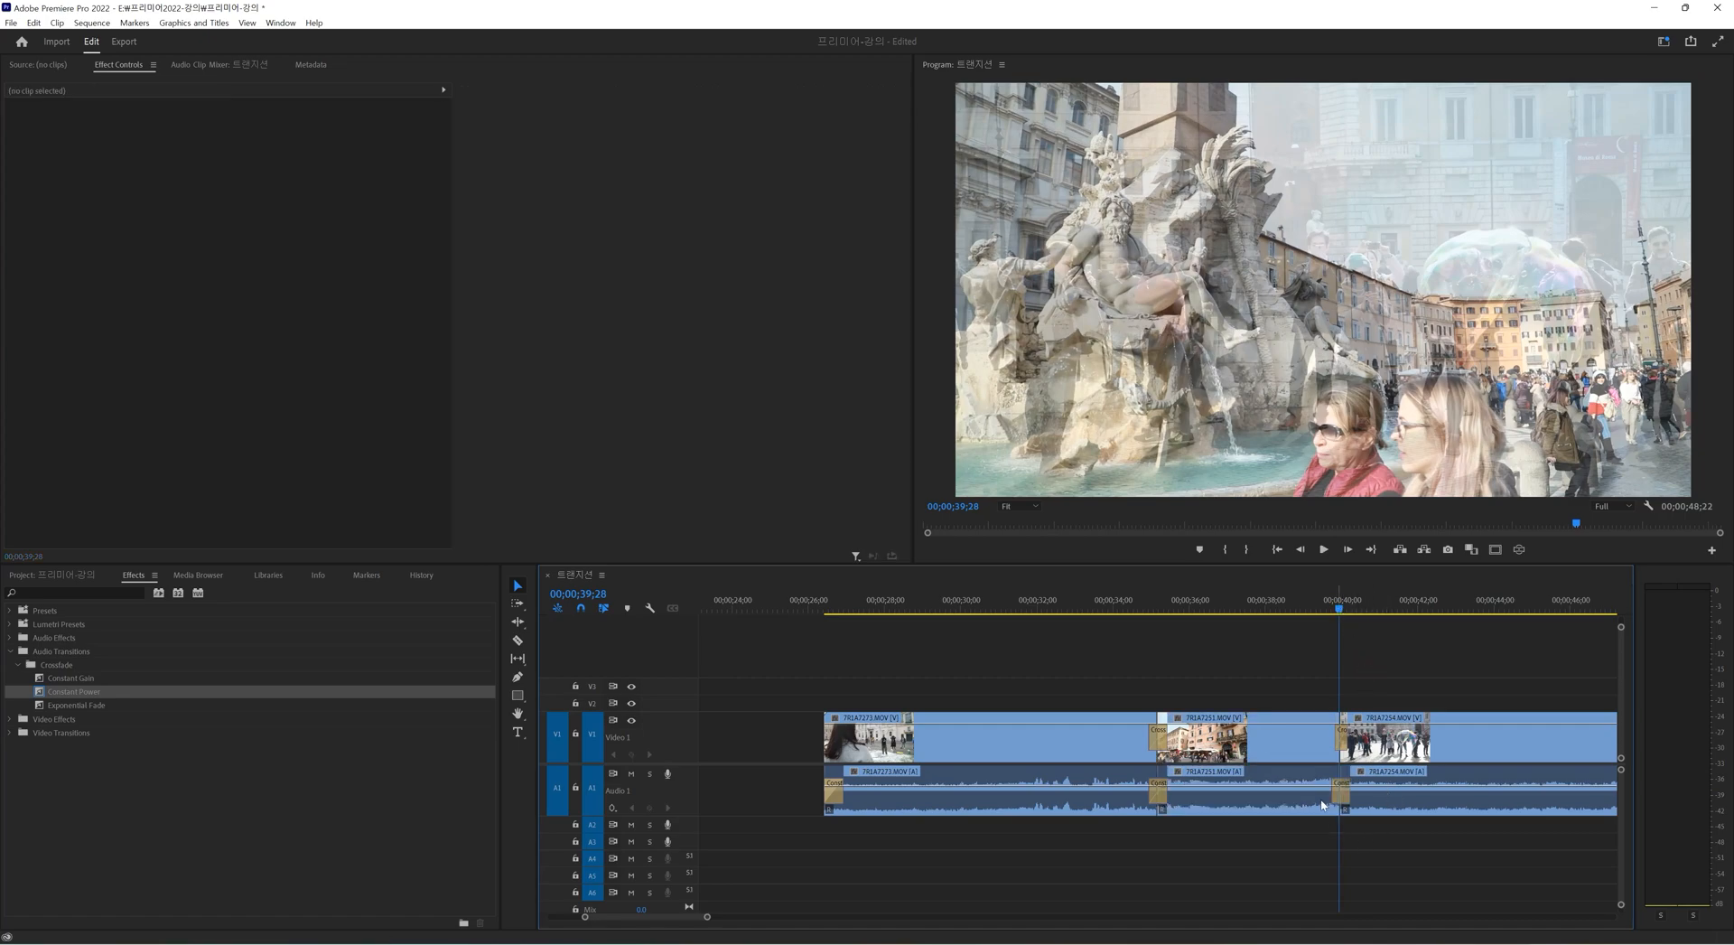
Apply the default video and audio transitions to the end of the last clip near 48 seconds.
key(minus)
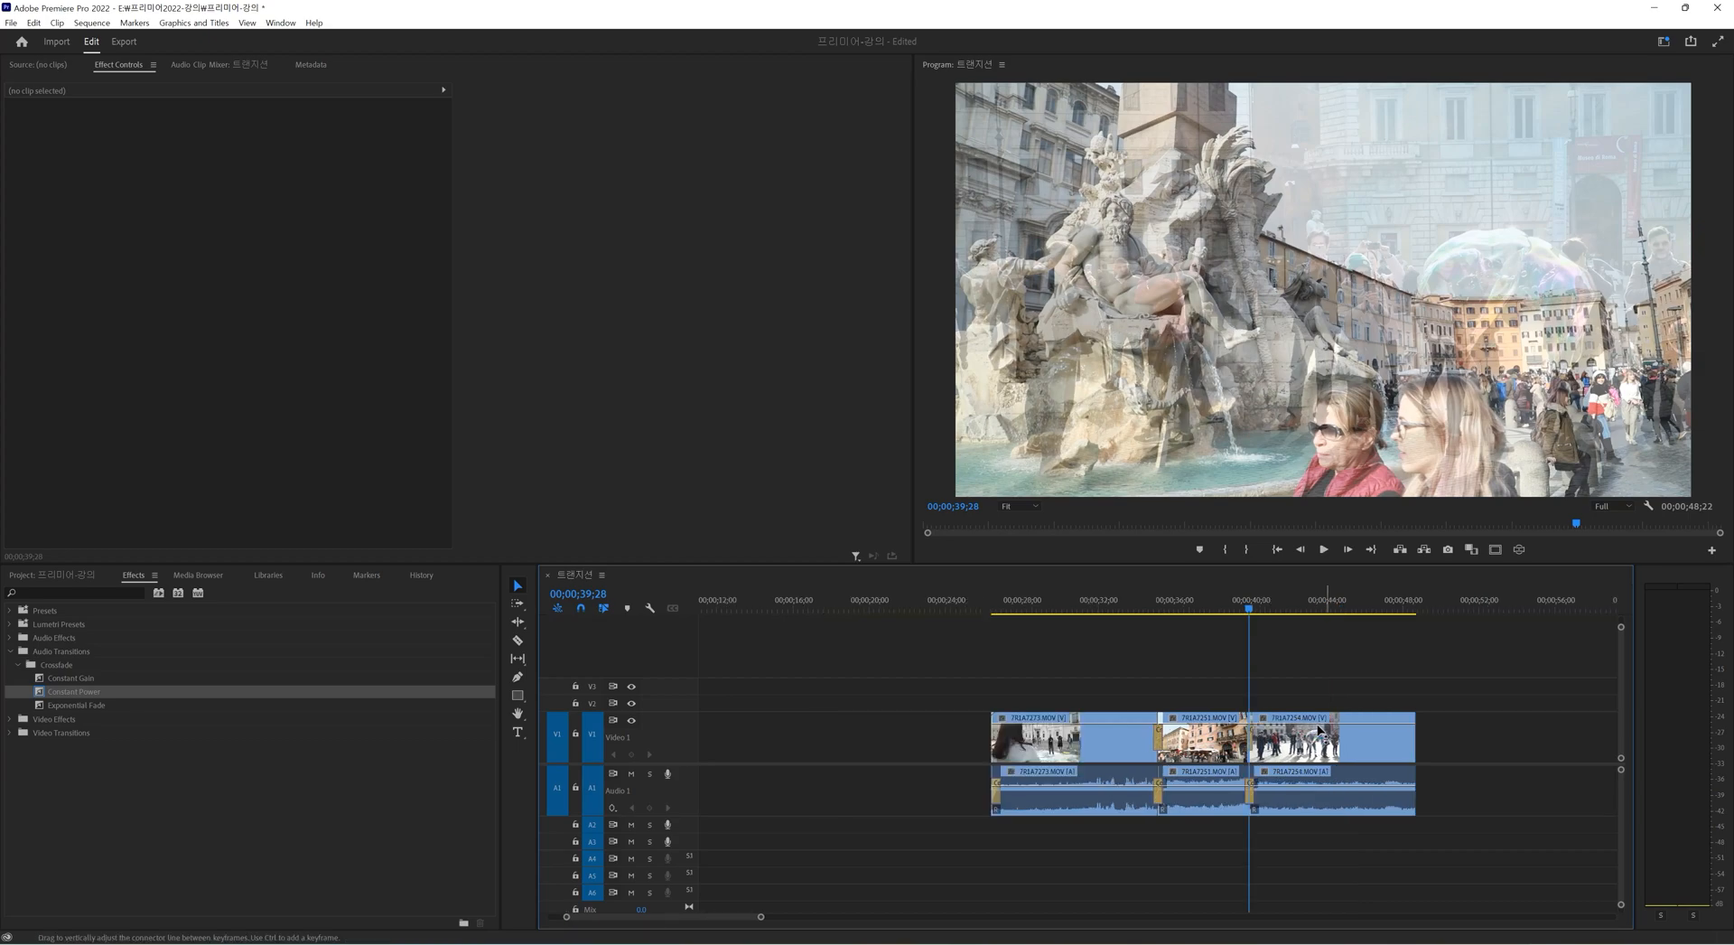
key(equal)
key(equal)
key(equal)
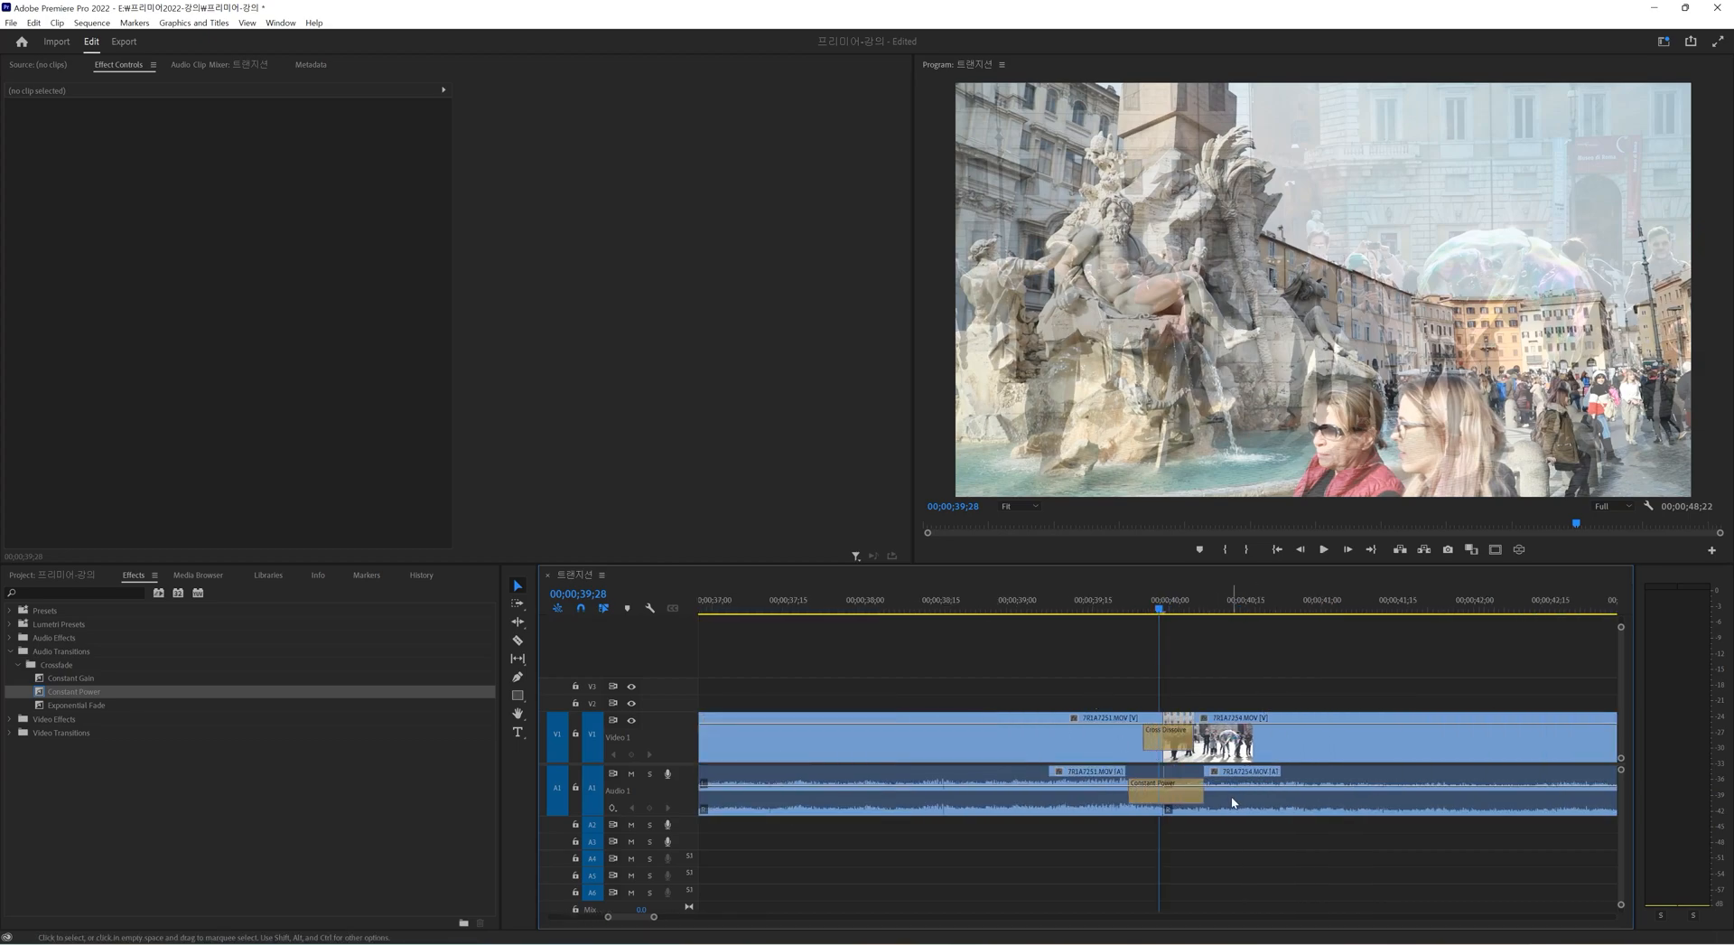
key(minus)
key(minus)
key(minus)
click(1321, 598)
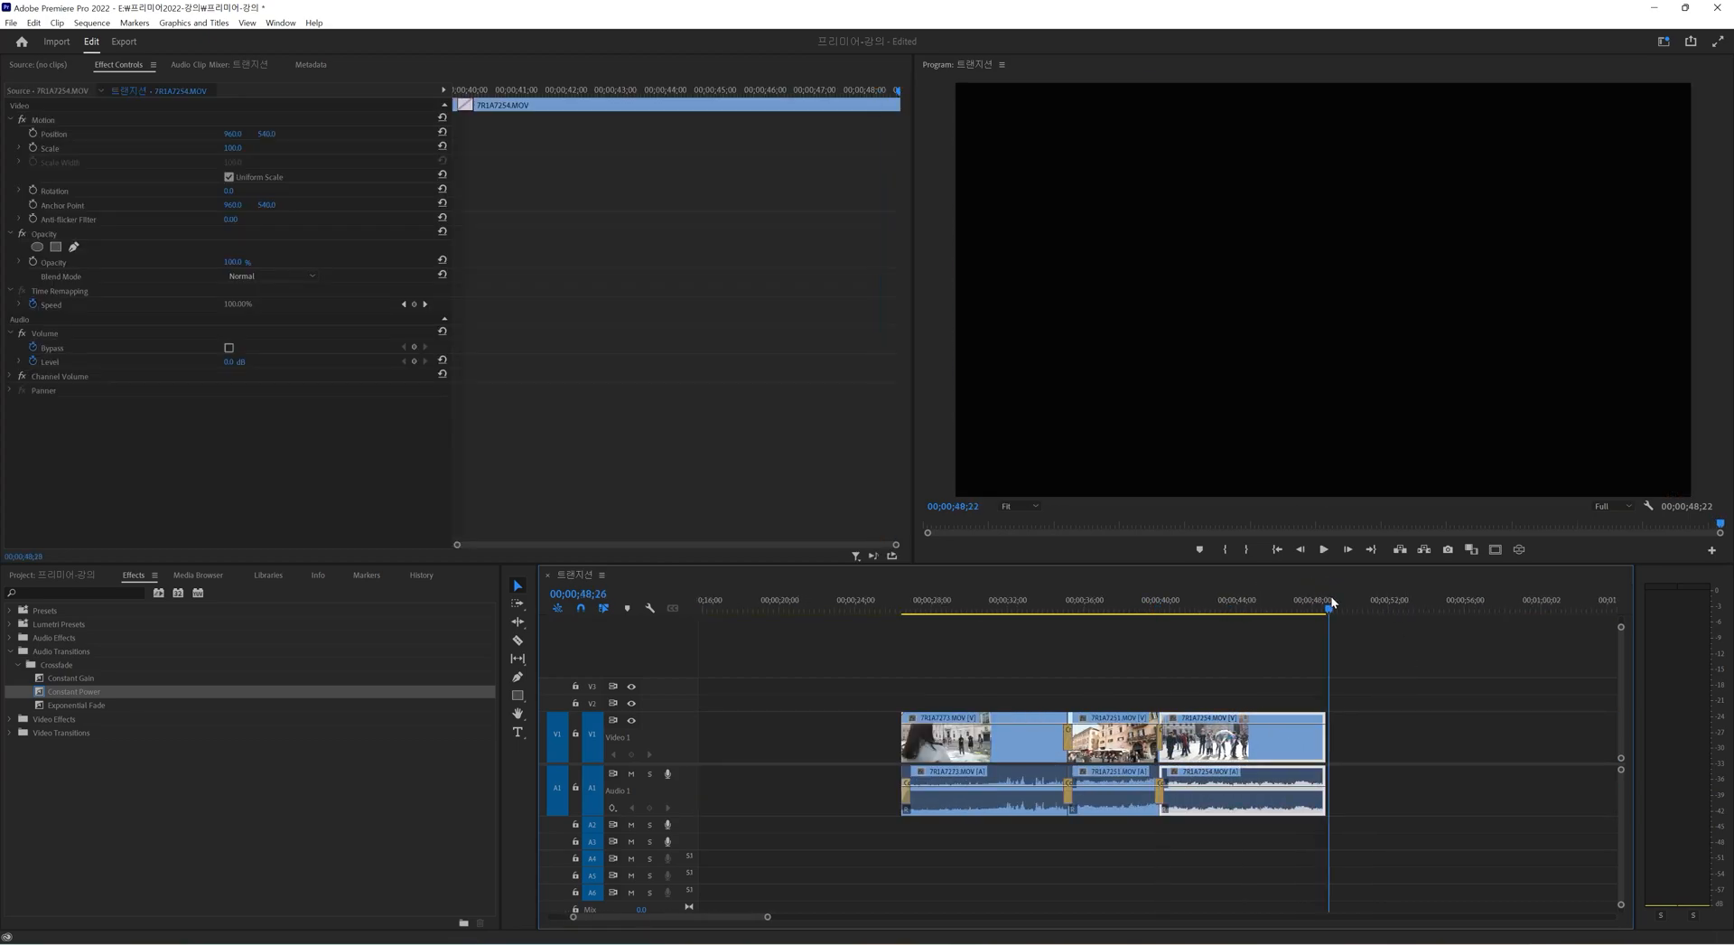
key(equal)
key(equal)
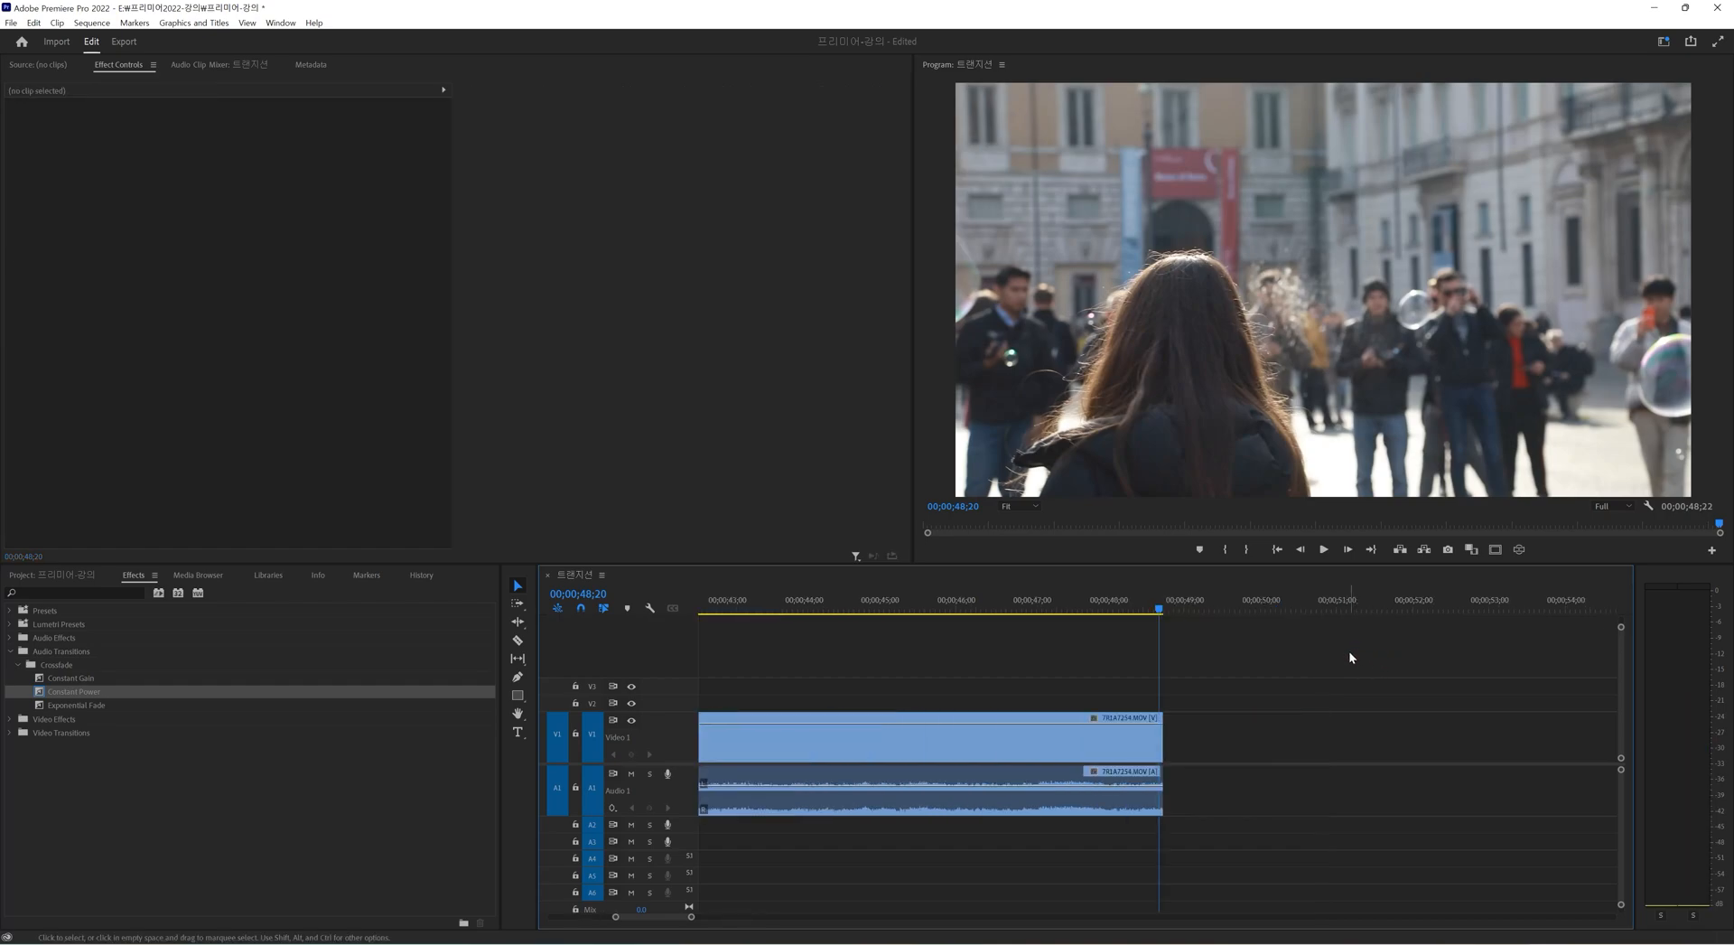
key(ctrl+d)
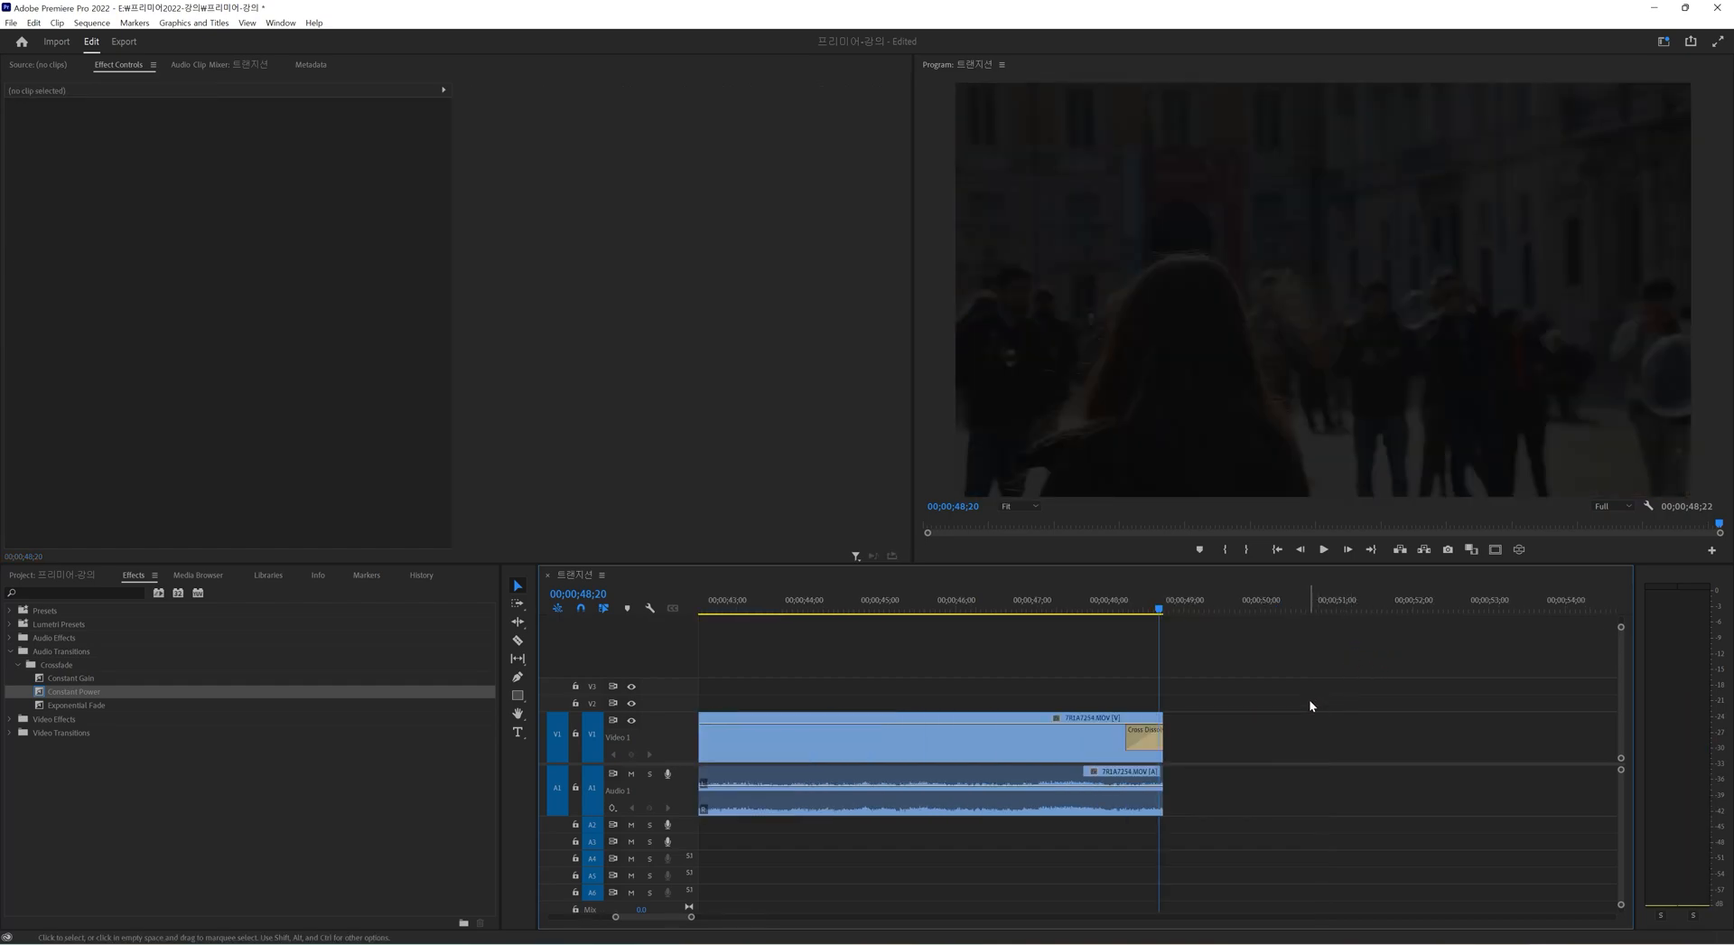
key(ctrl+shift+d)
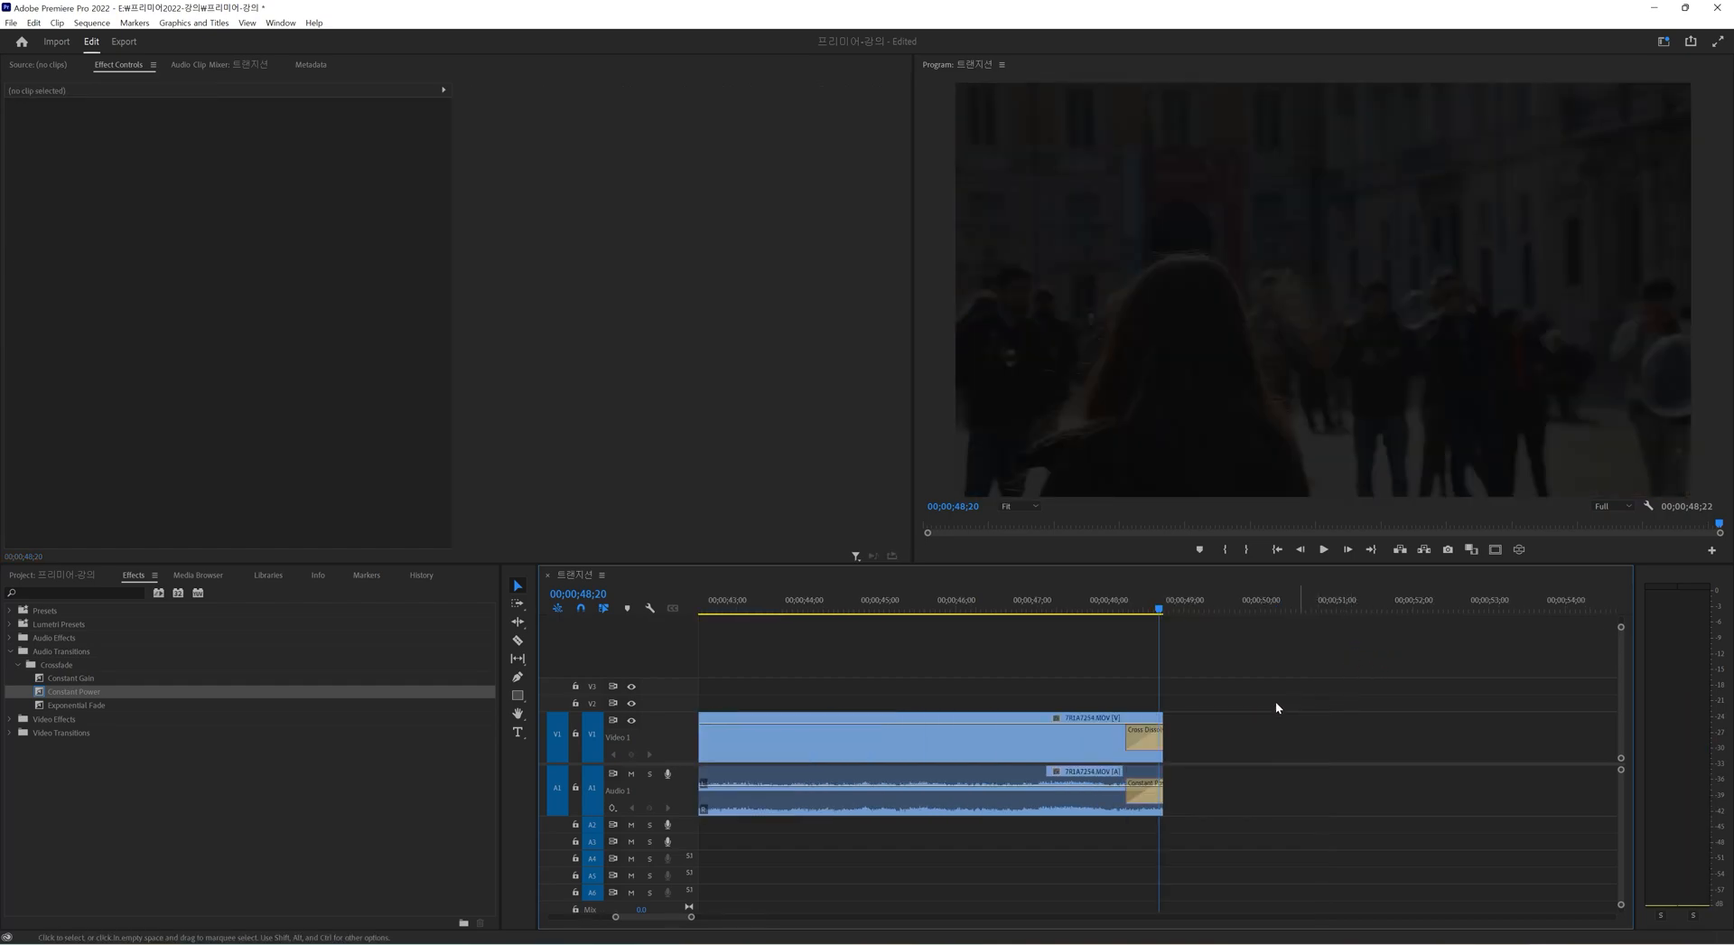
Play and scrub through the closing video and audio fade-out at the end of the last clip.
click(1131, 611)
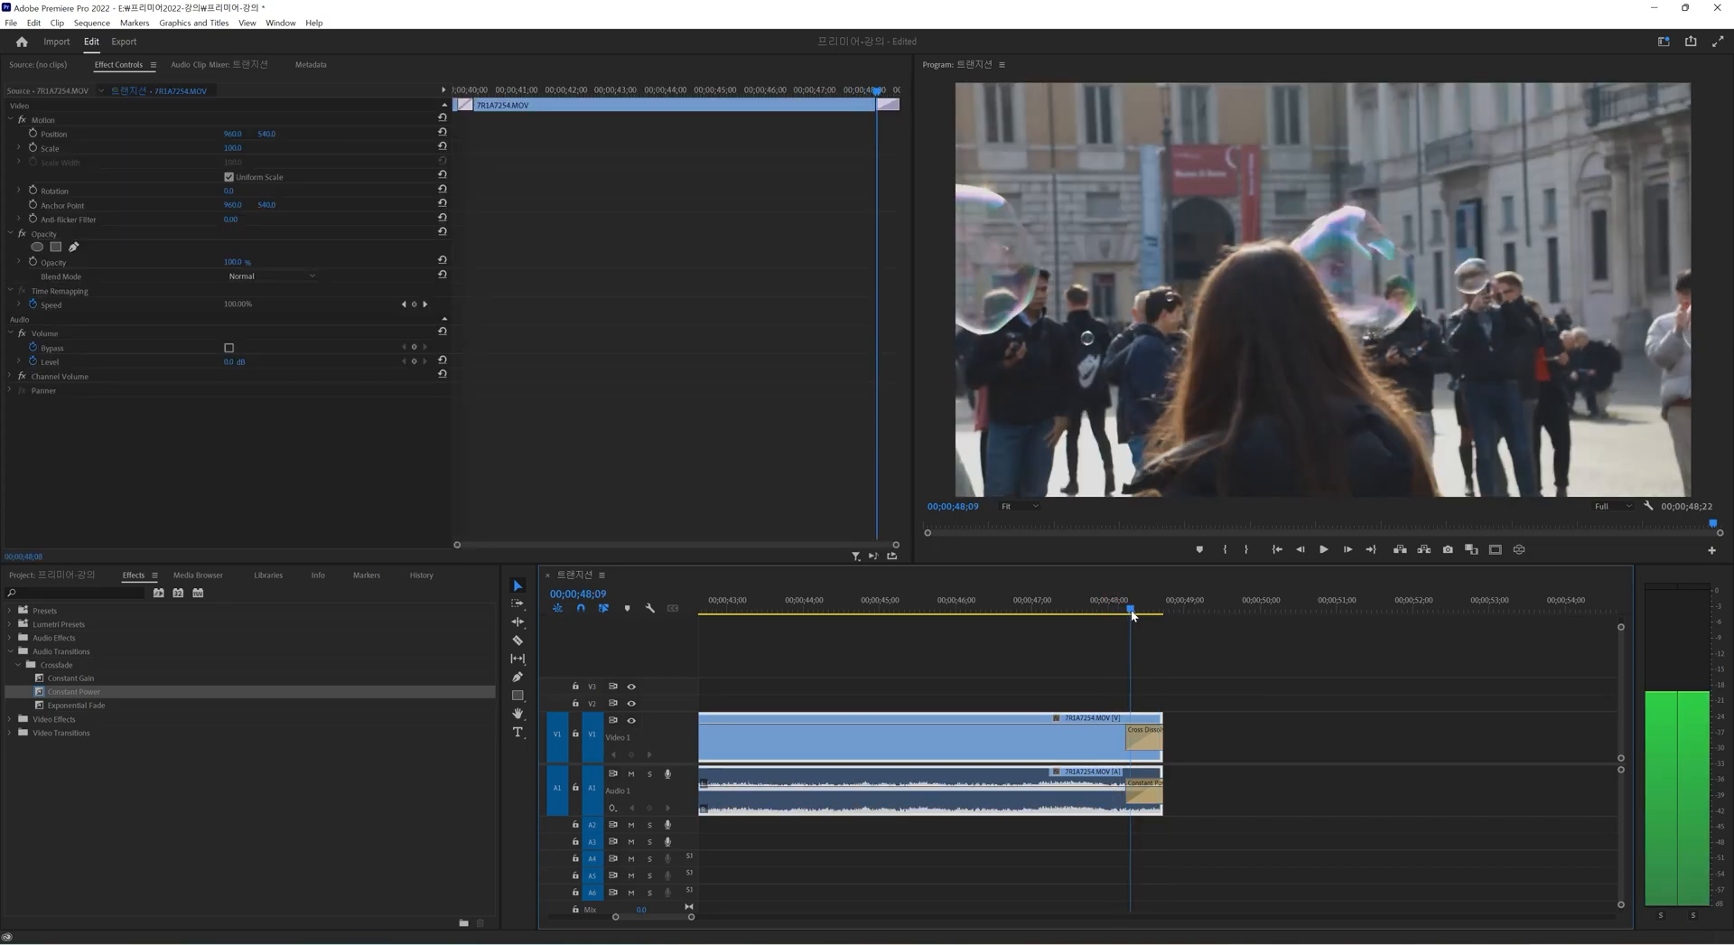
key(space)
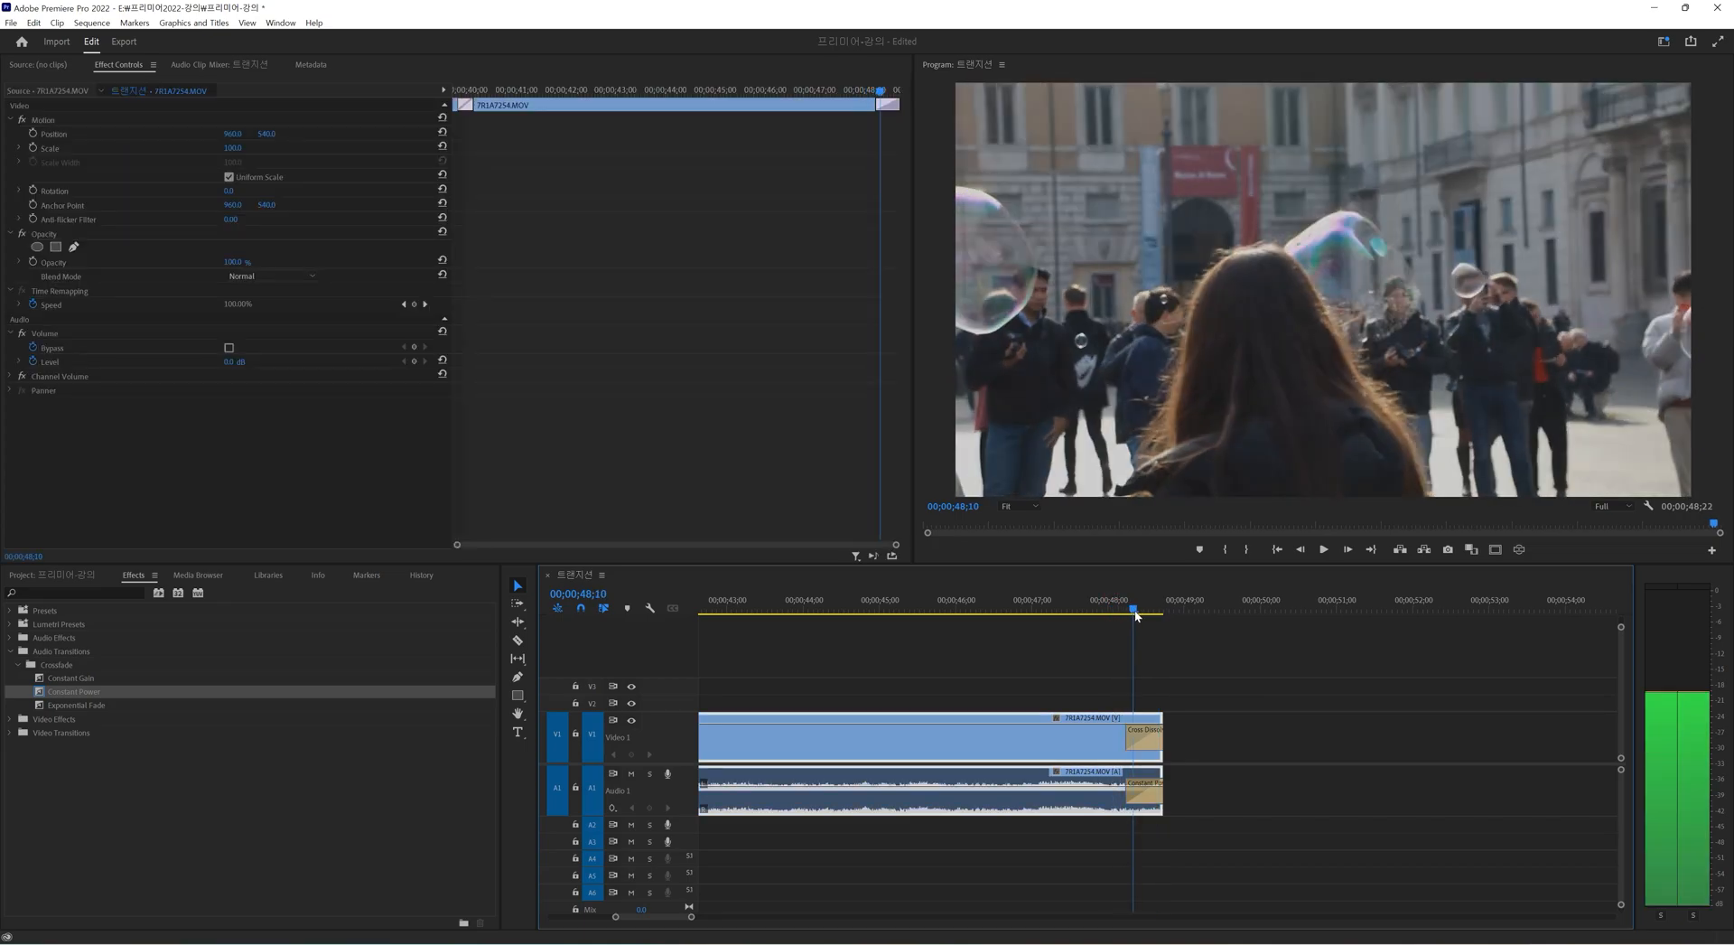
click(1102, 614)
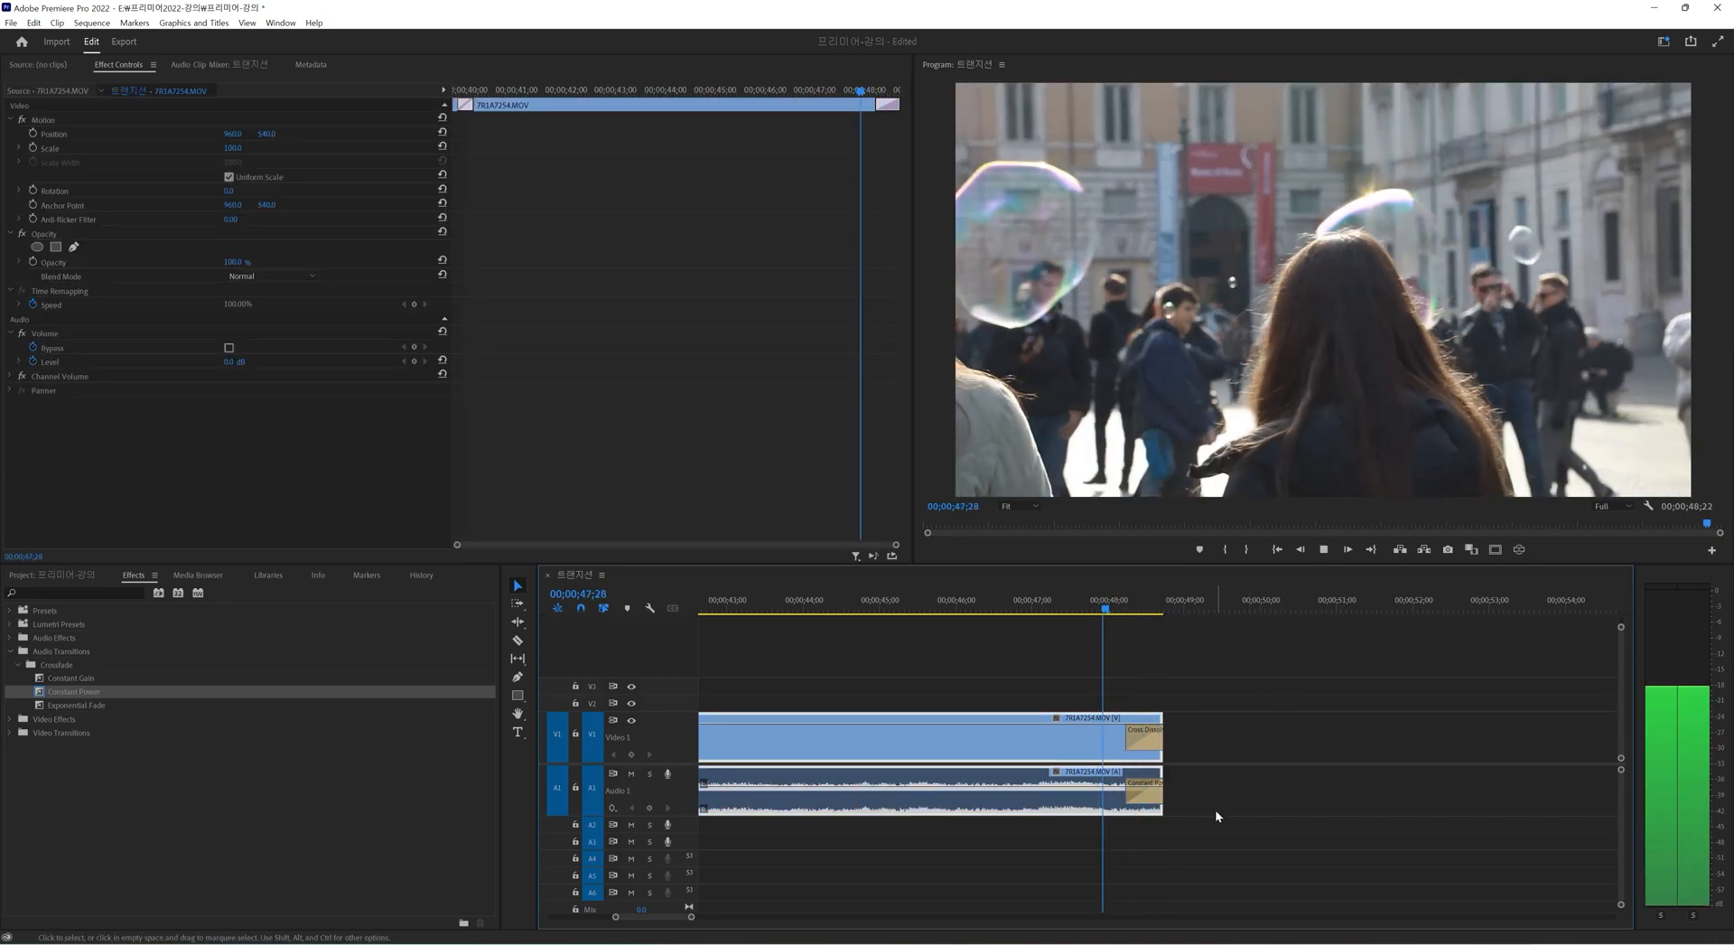
click(1119, 608)
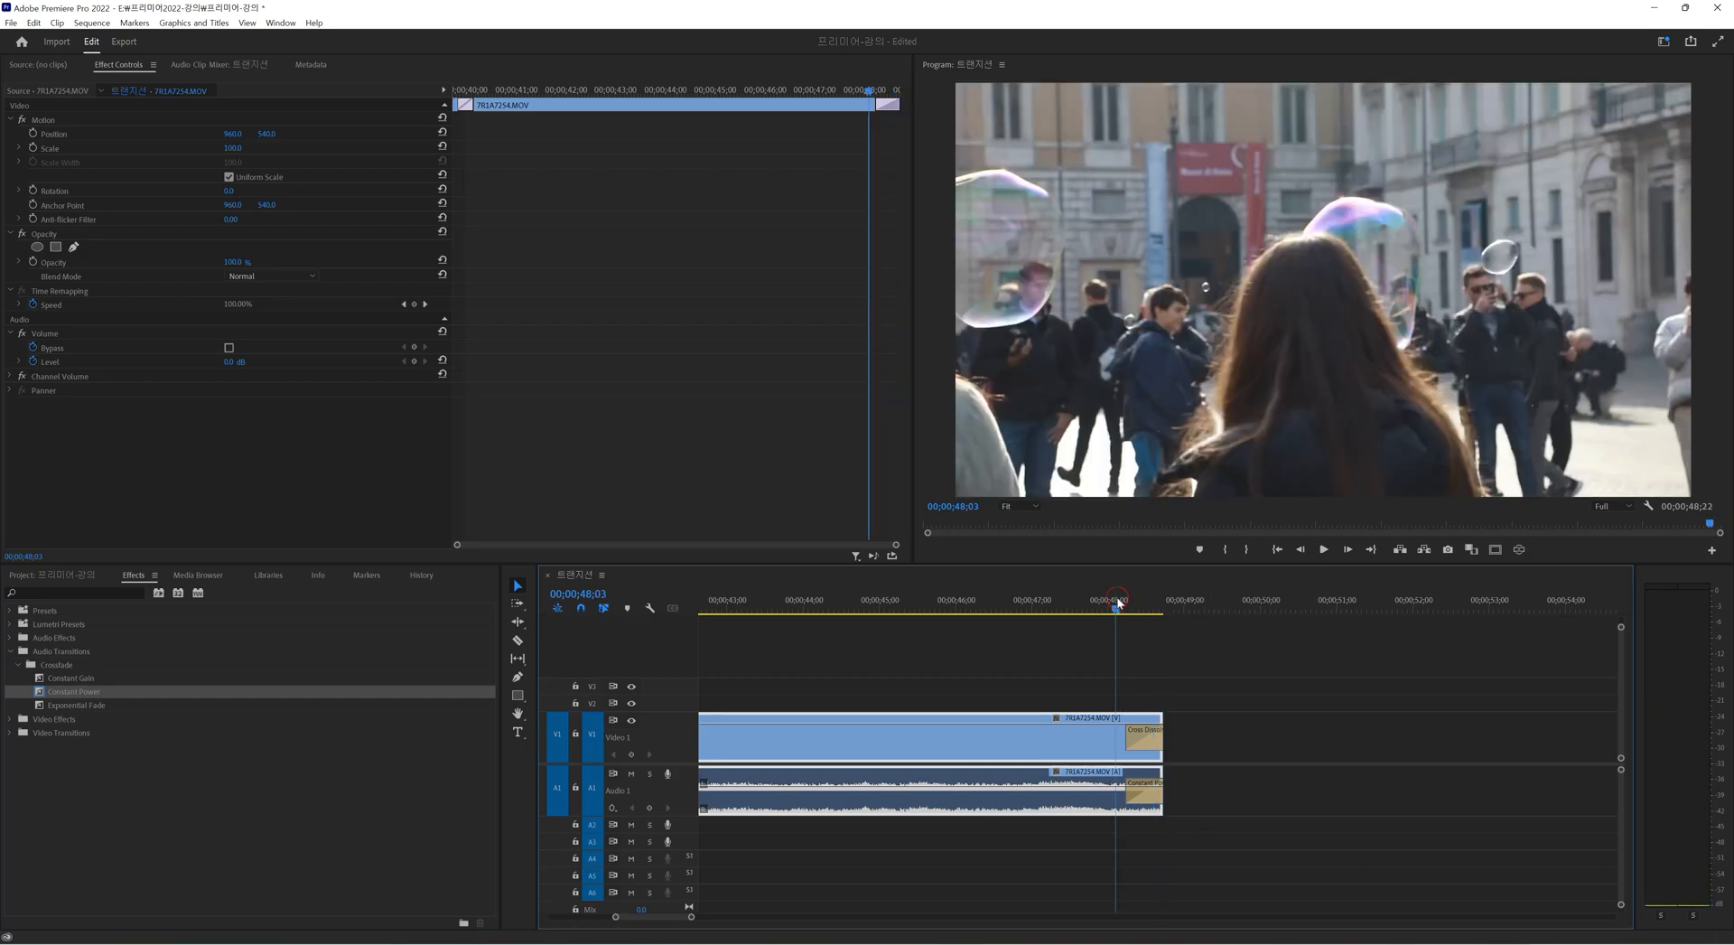
key(space)
key(space)
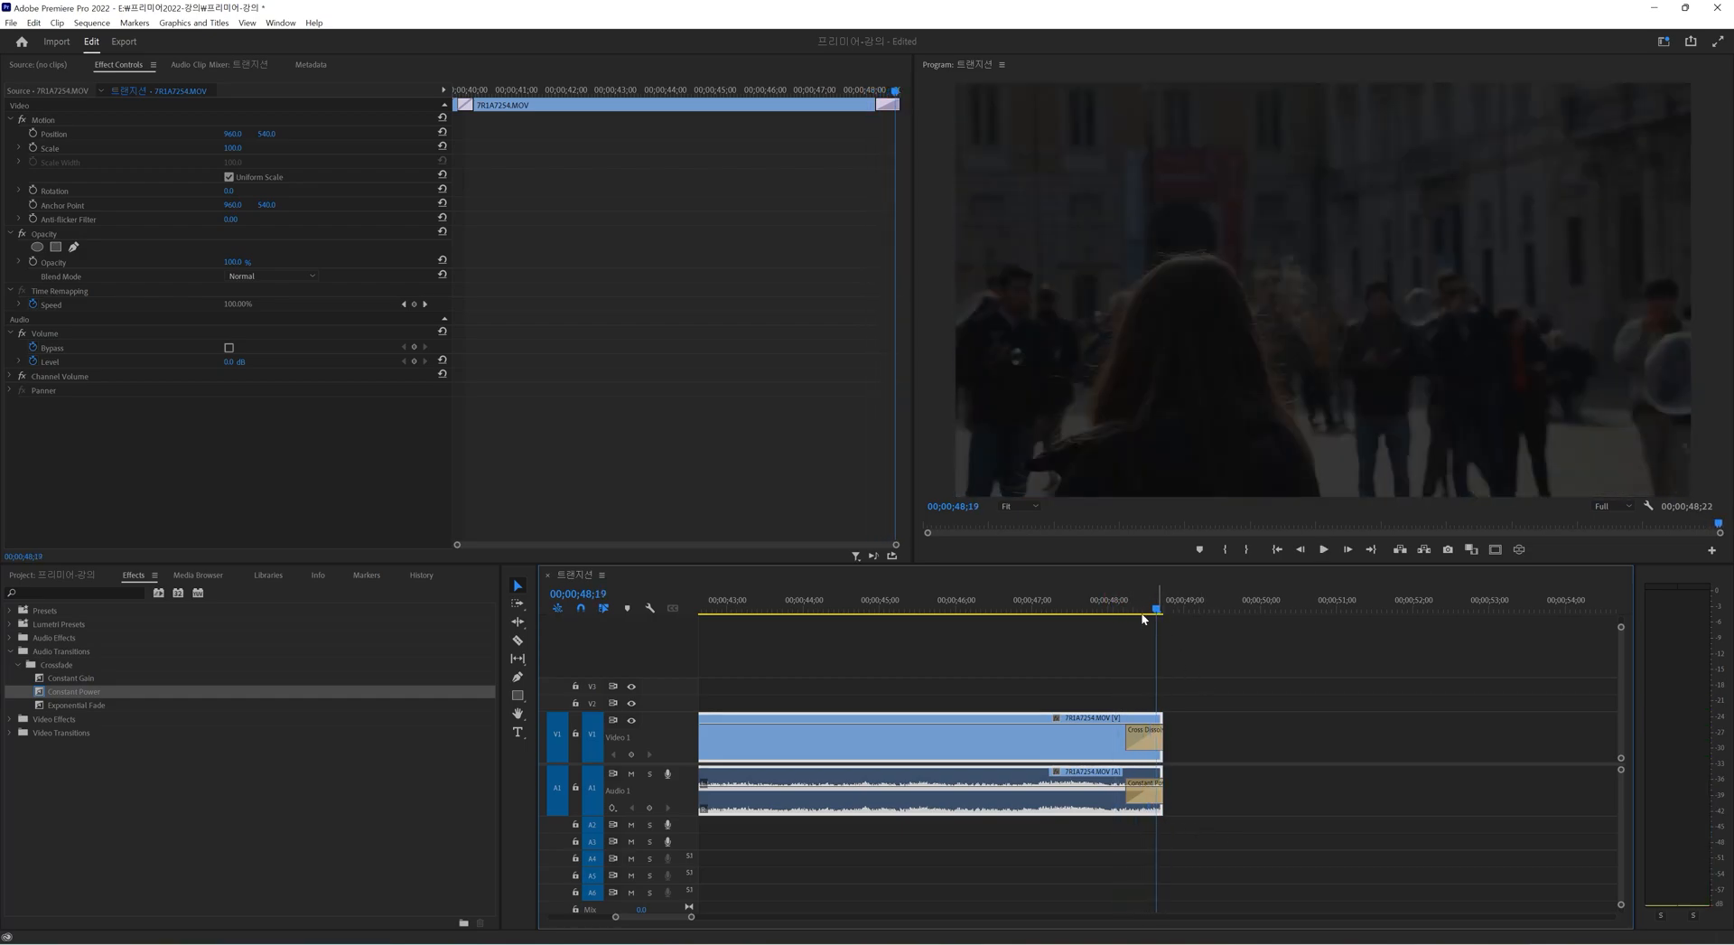
drag(1142, 619, 979, 615)
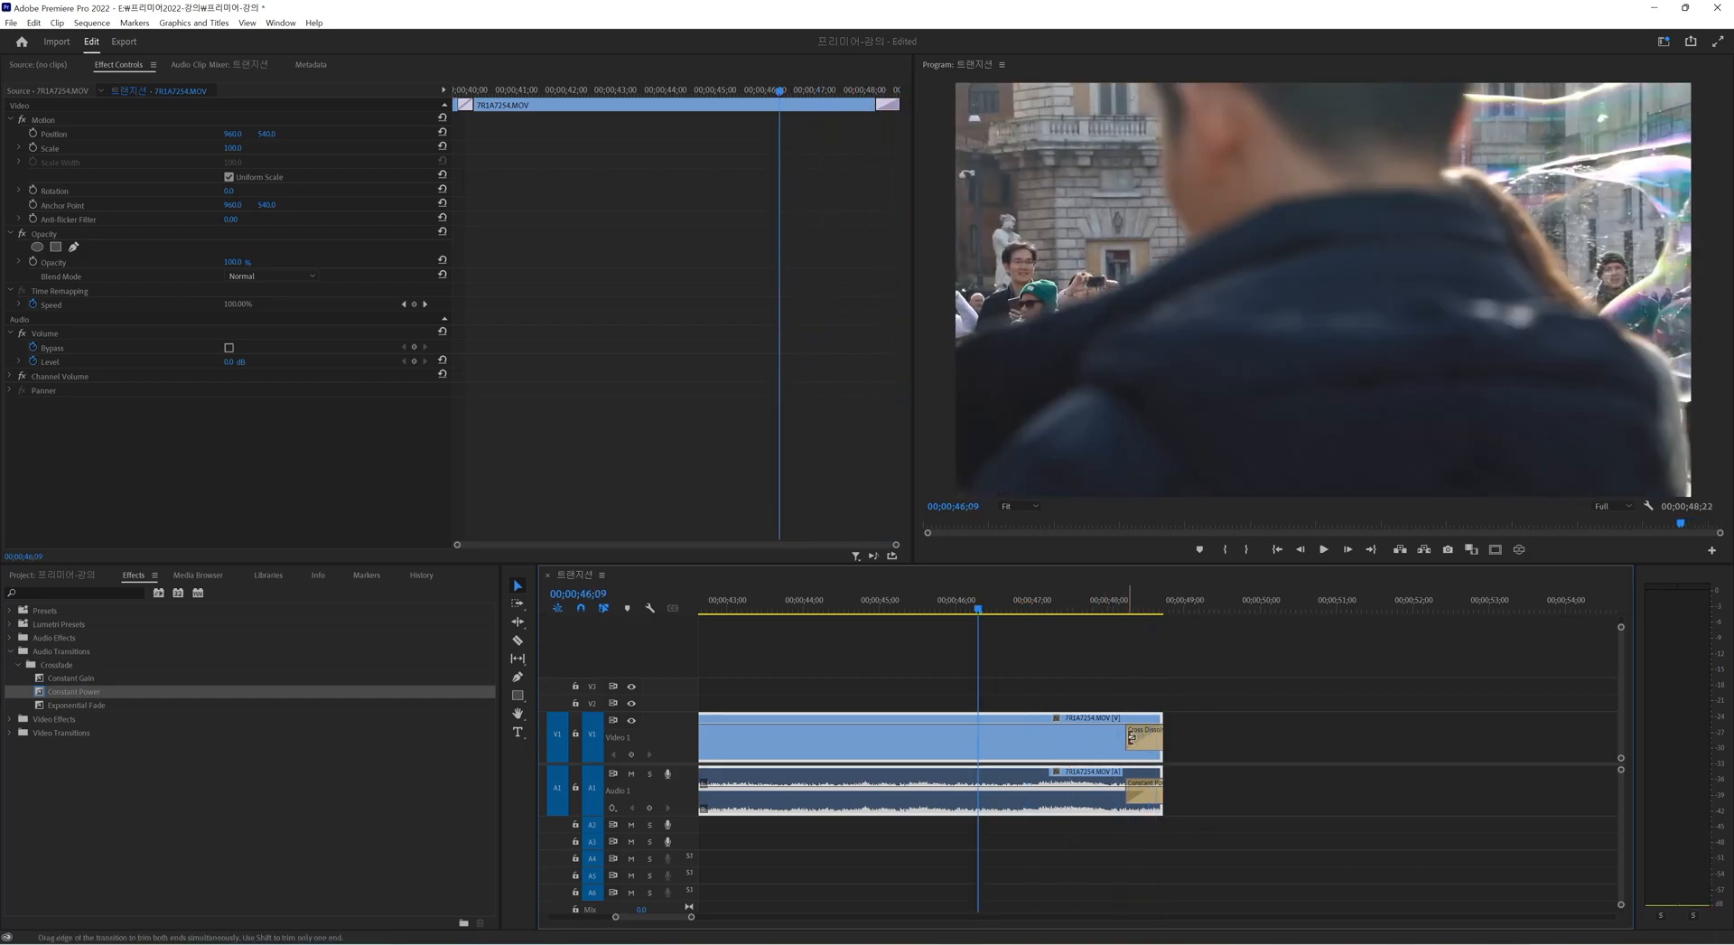
Lengthen the closing Cross Dissolve and Constant Power transitions to 00;00;01;17 each and play back the longer fade-out.
drag(1132, 736, 1046, 736)
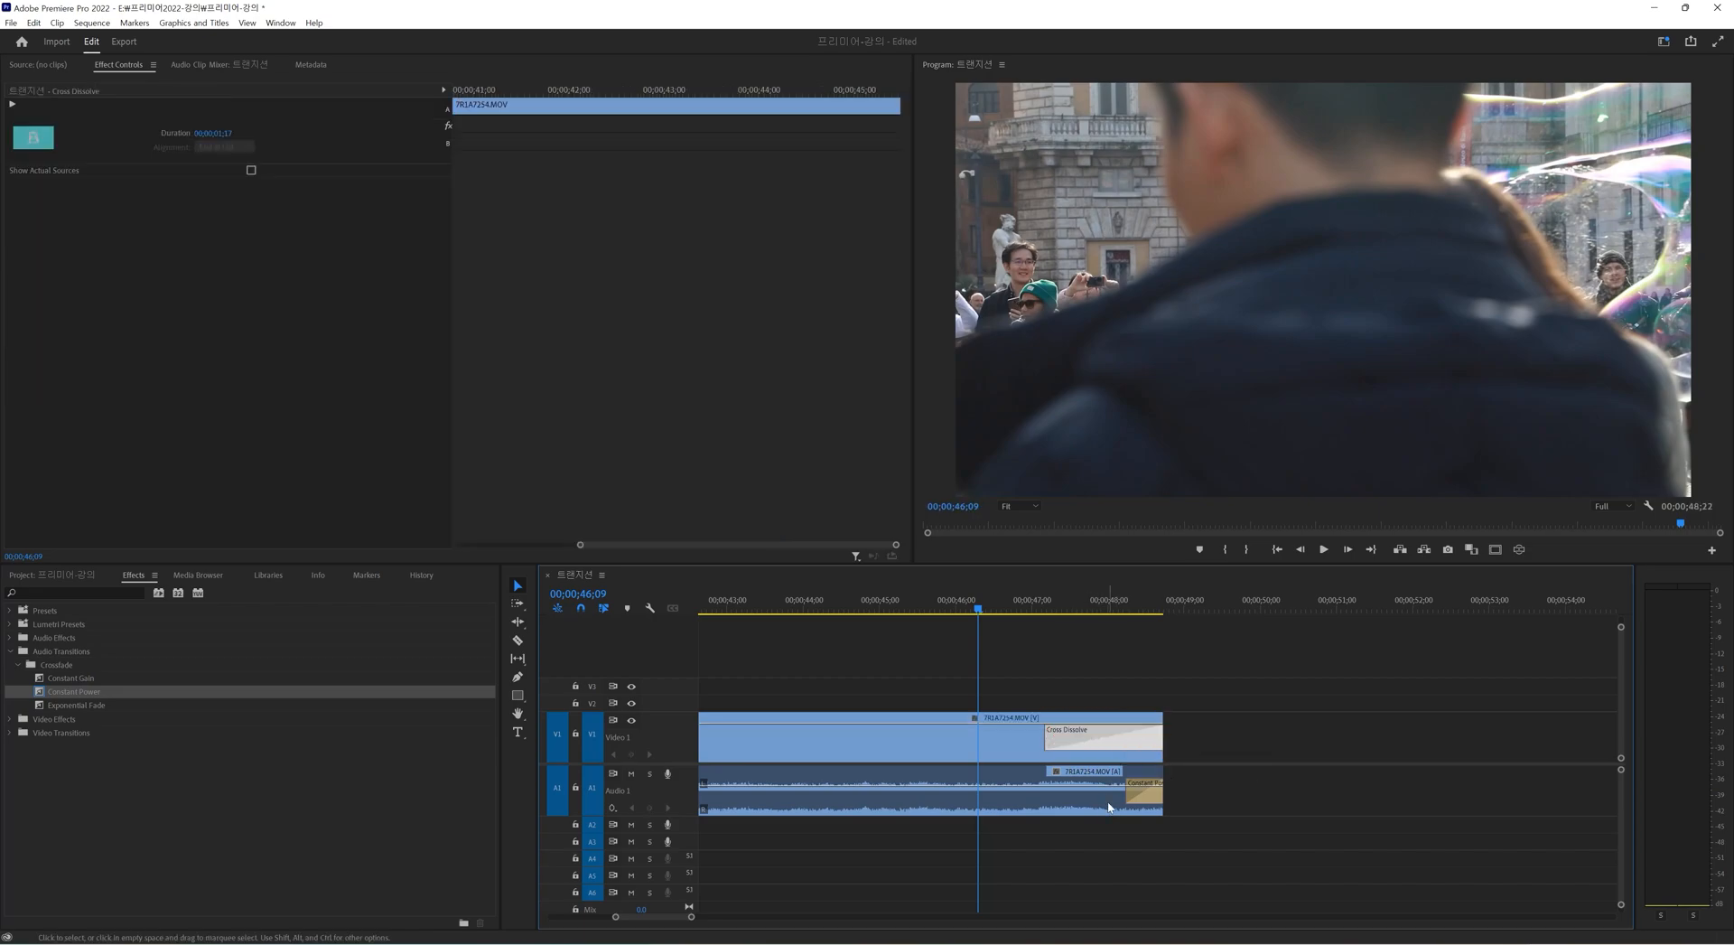
drag(1128, 795, 1046, 793)
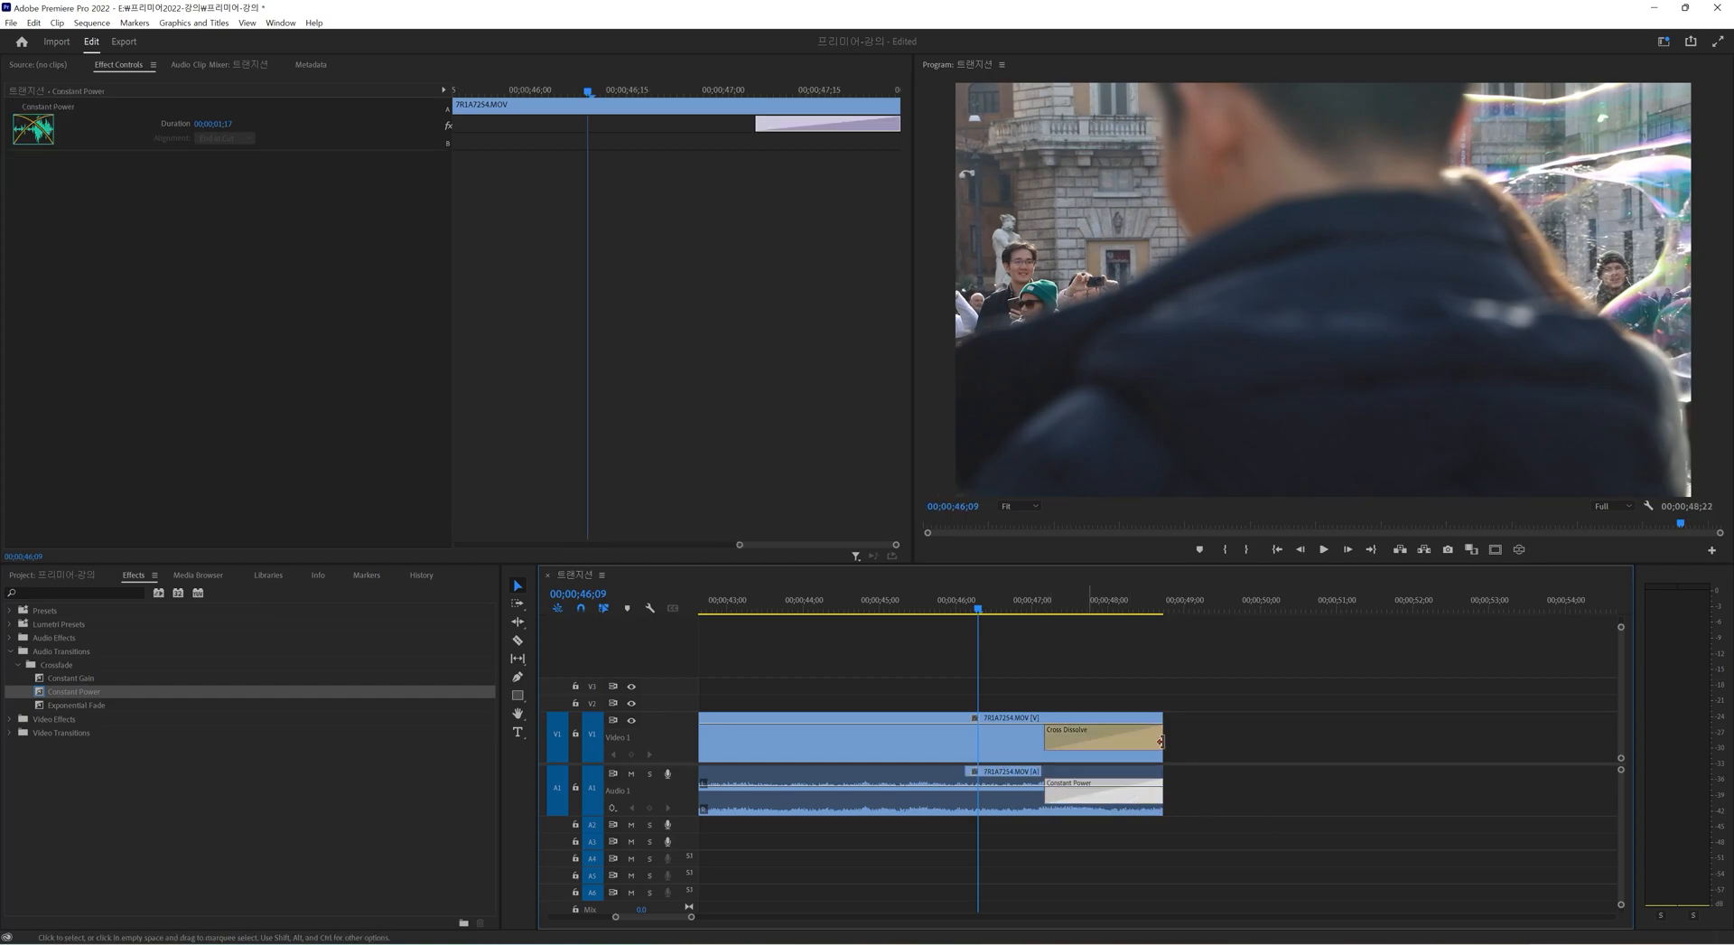
key(space)
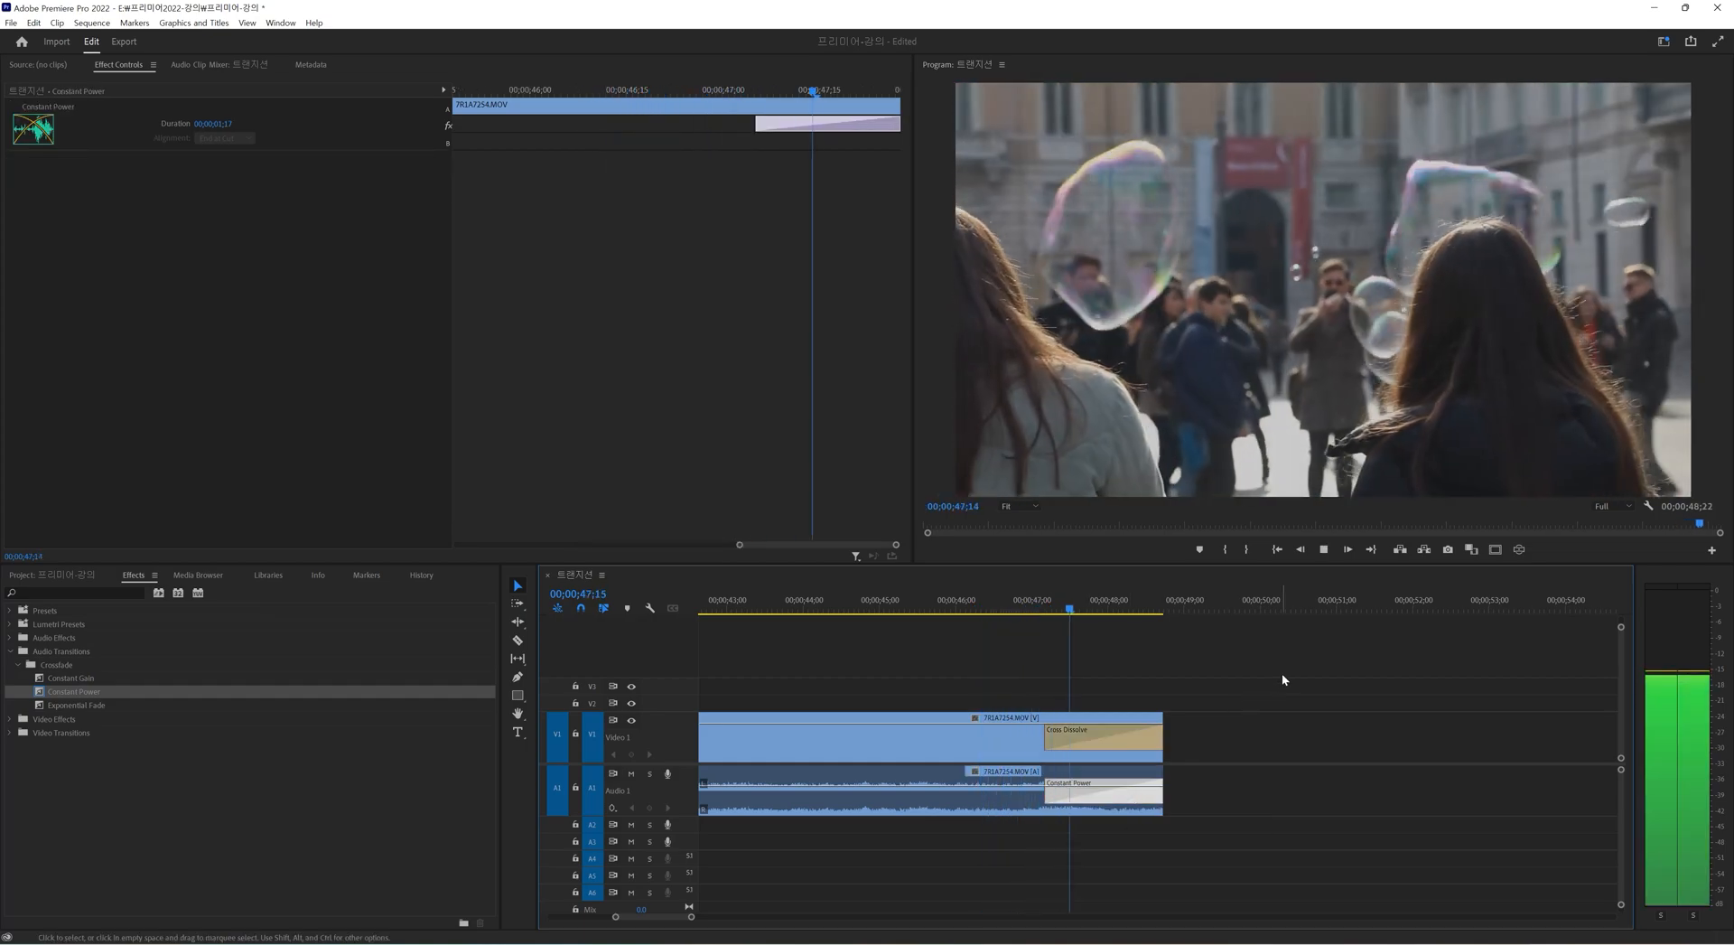